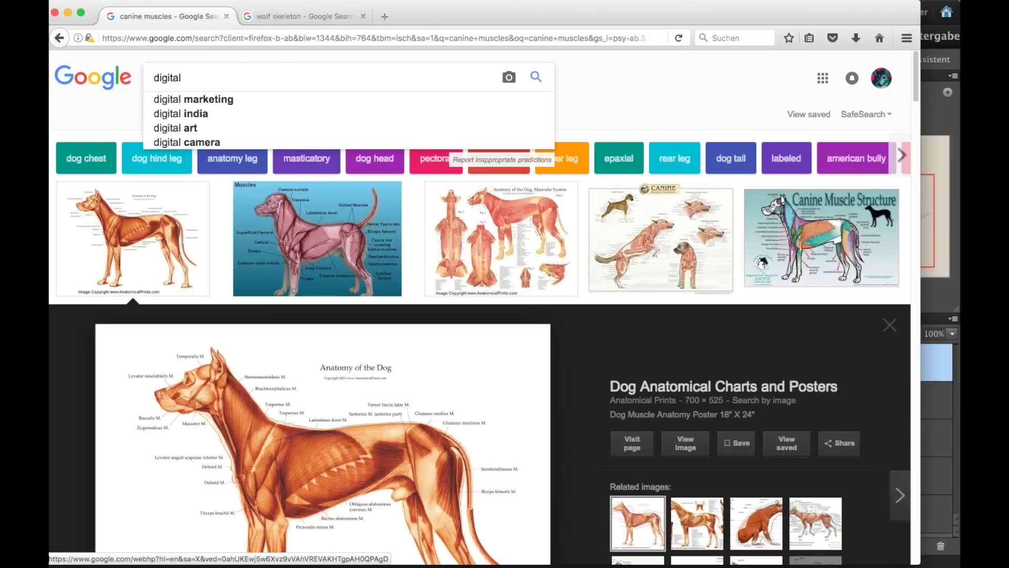
# Step: Search Google Images for "digital art wolves" and look through the results
pyautogui.write('art wo')
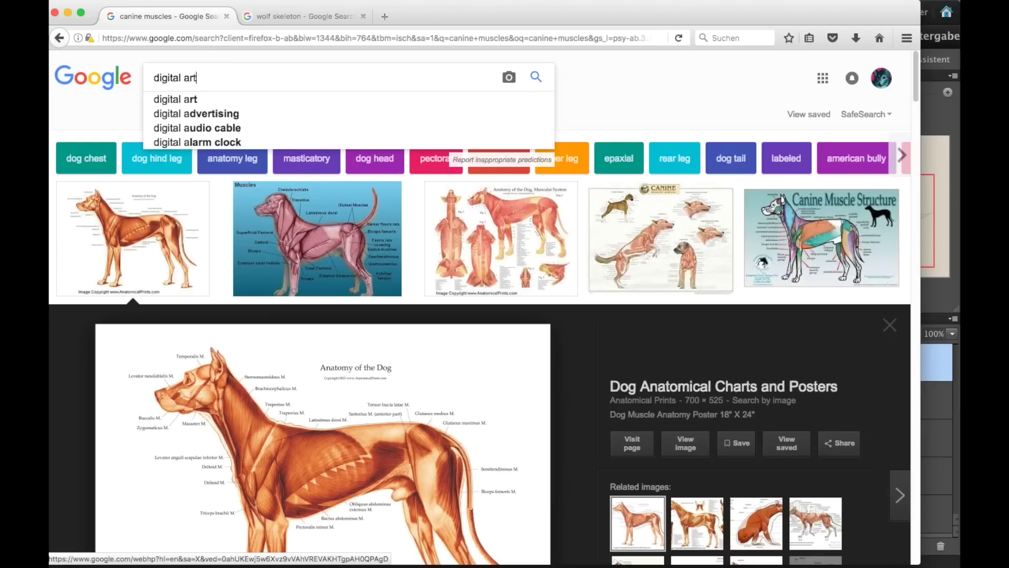
pyautogui.write('lves')
pyautogui.press('Return')
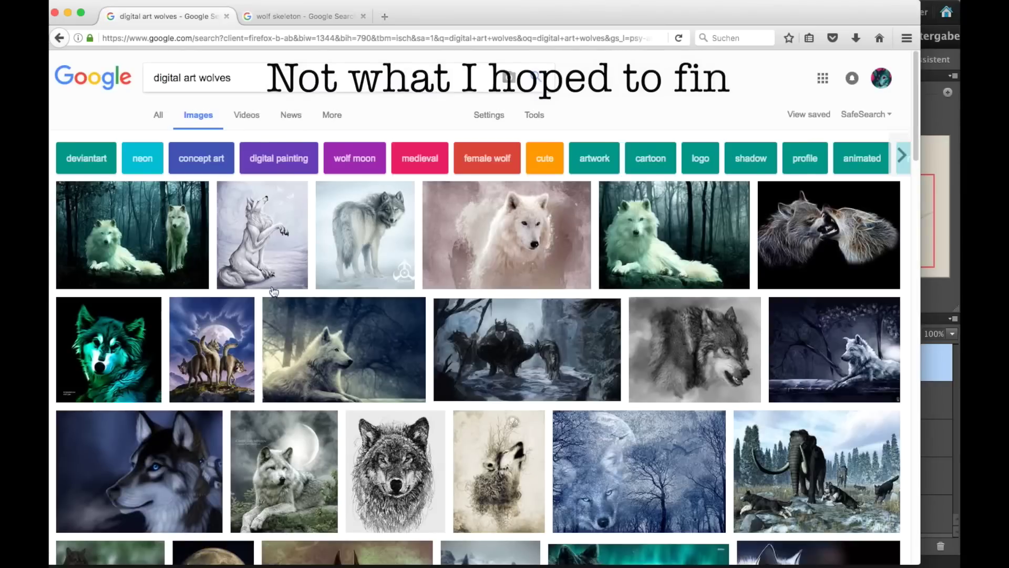
pyautogui.scroll(-10, 418, 287)
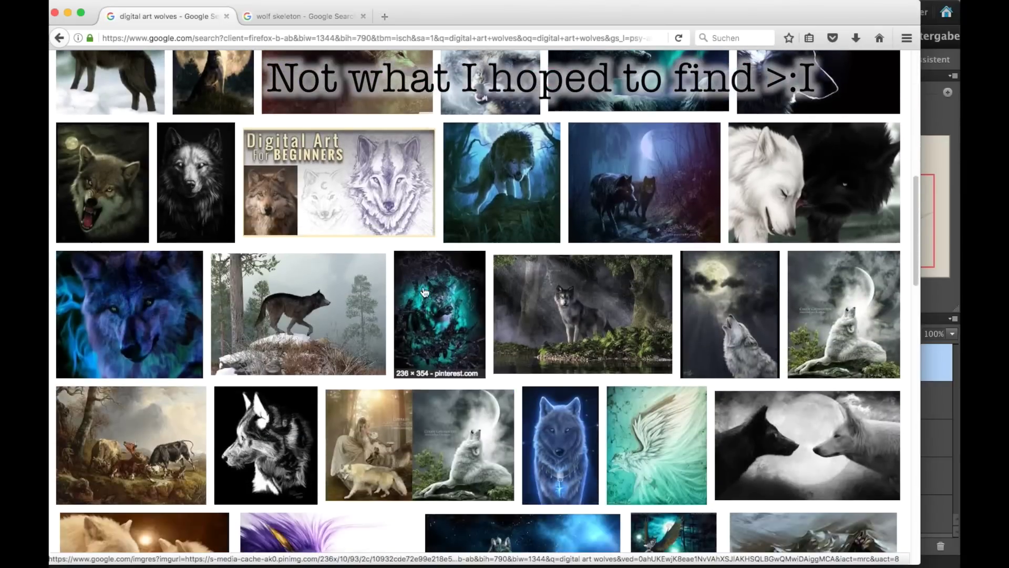
# Step: Switch to Photoshop Elements, add pointed ears and a body stroke to the front-facing wolf on Ebene 5, and hide that layer
pyautogui.click(932, 117)
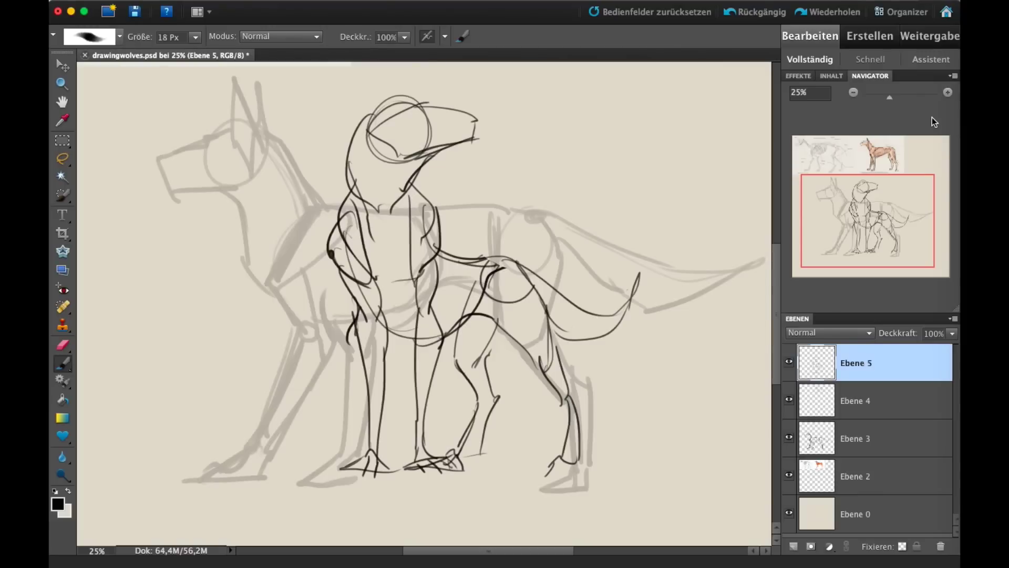
pyautogui.moveTo(373, 123)
pyautogui.mouseDown()
pyautogui.moveTo(394, 94)
pyautogui.moveTo(397, 108)
pyautogui.moveTo(412, 107)
pyautogui.mouseUp()
pyautogui.moveTo(918, 231); pyautogui.dragTo(922, 233)
pyautogui.moveTo(371, 318); pyautogui.dragTo(396, 299)
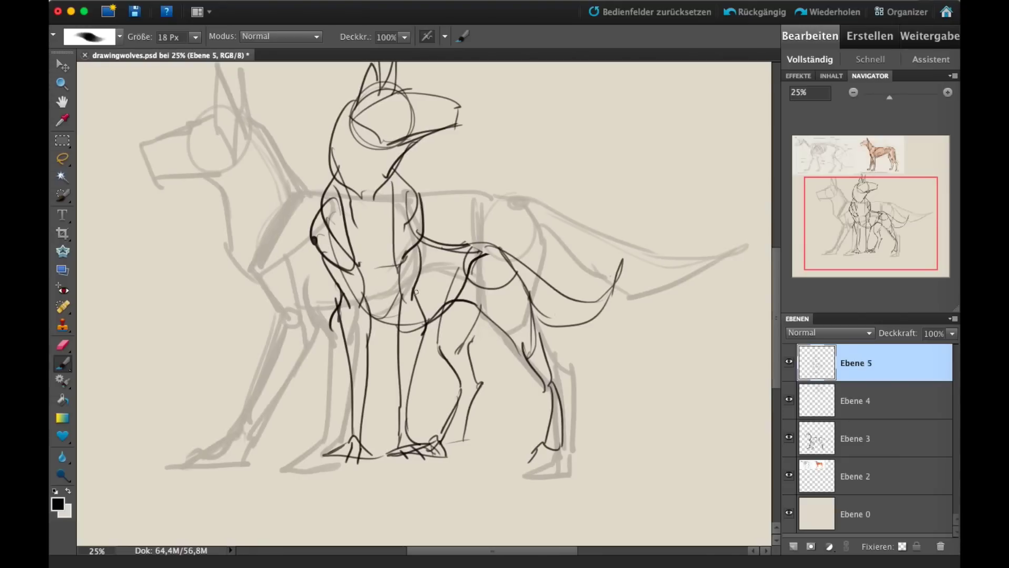
pyautogui.click(854, 93)
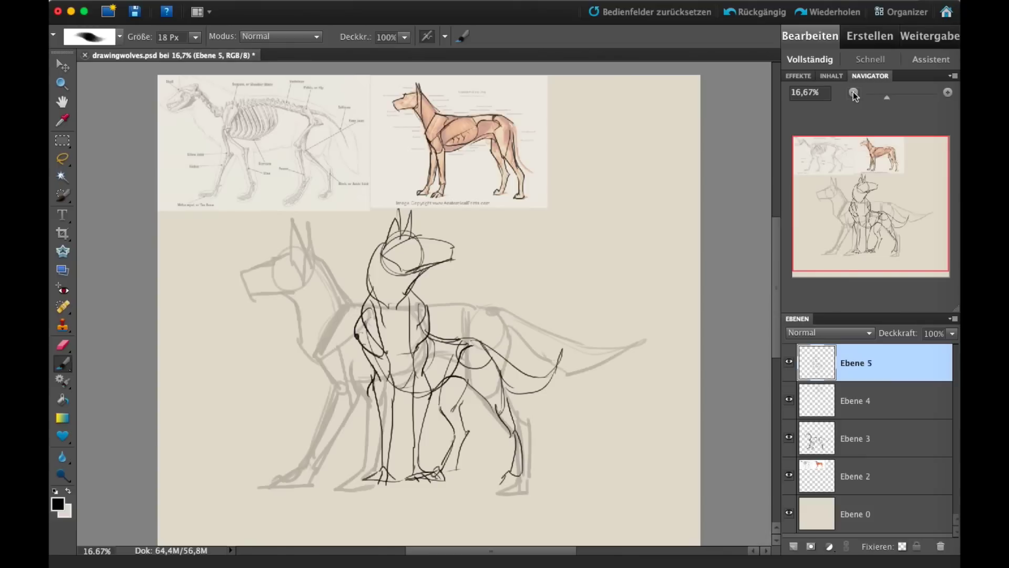
pyautogui.click(789, 362)
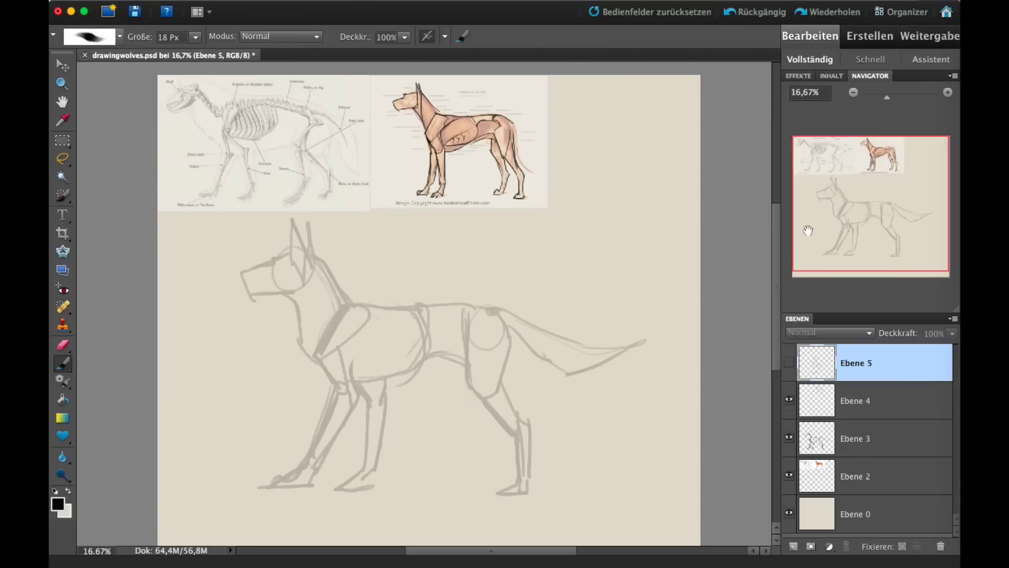
# Step: Mirror the whole image horizontally and undo the flip
pyautogui.click(347, 1)
pyautogui.moveTo(375, 8)
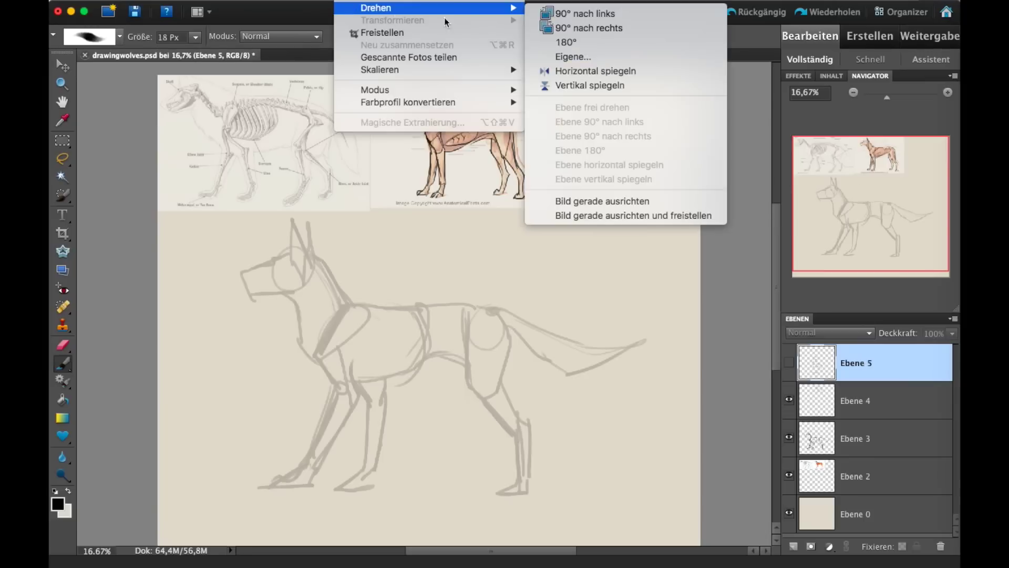
pyautogui.click(570, 71)
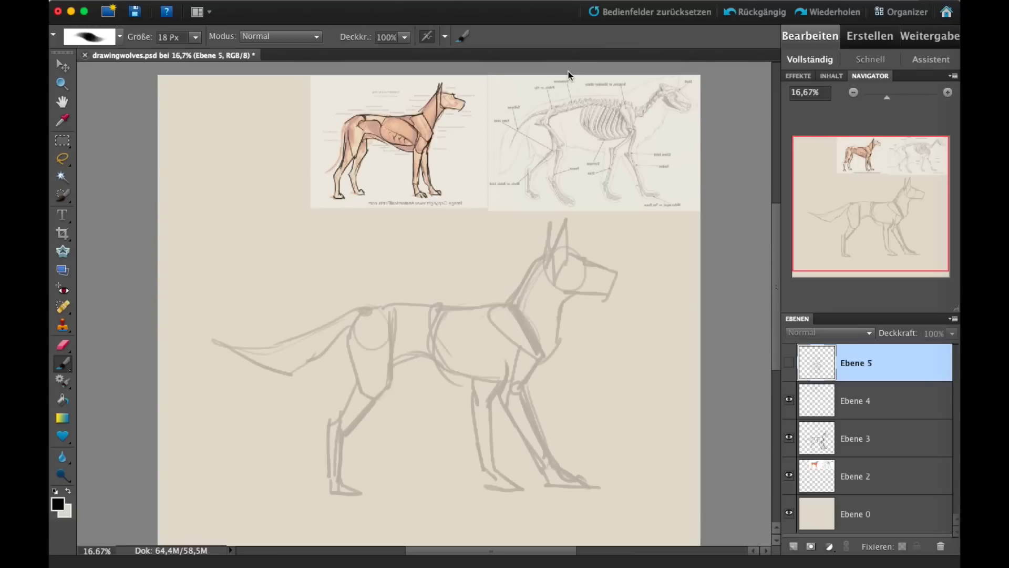
pyautogui.click(747, 12)
# Step: Switch to Firefox and search Google Images for "wolves"
pyautogui.press('super+Tab')
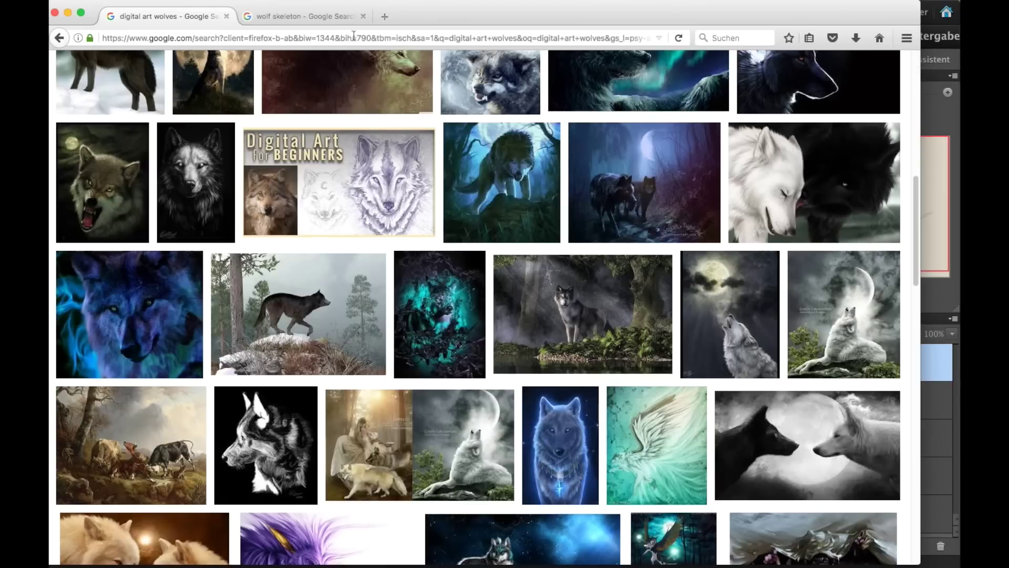
pyautogui.moveTo(916, 229); pyautogui.dragTo(917, 95)
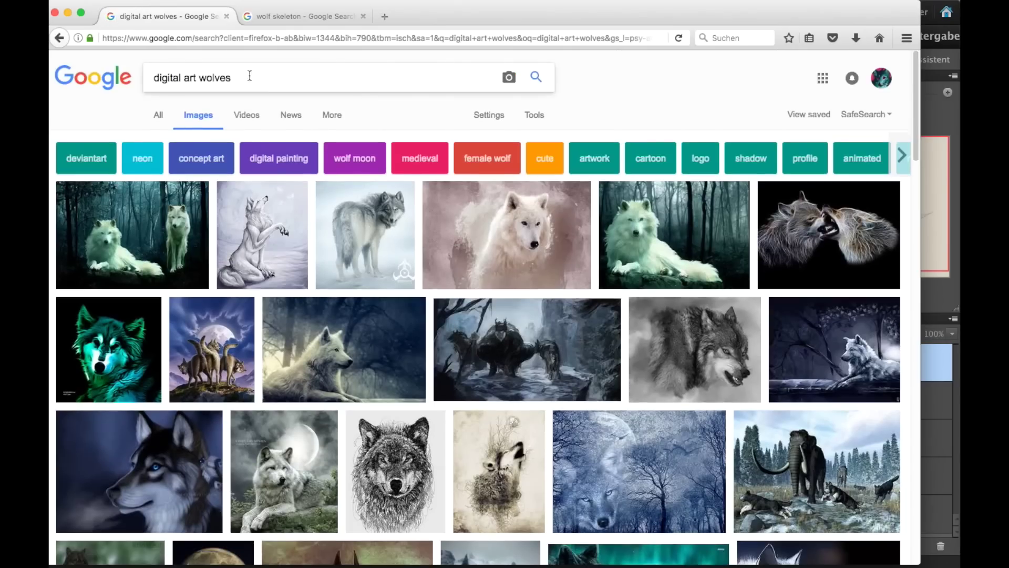
pyautogui.tripleClick(392, 73)
pyautogui.write('wolves')
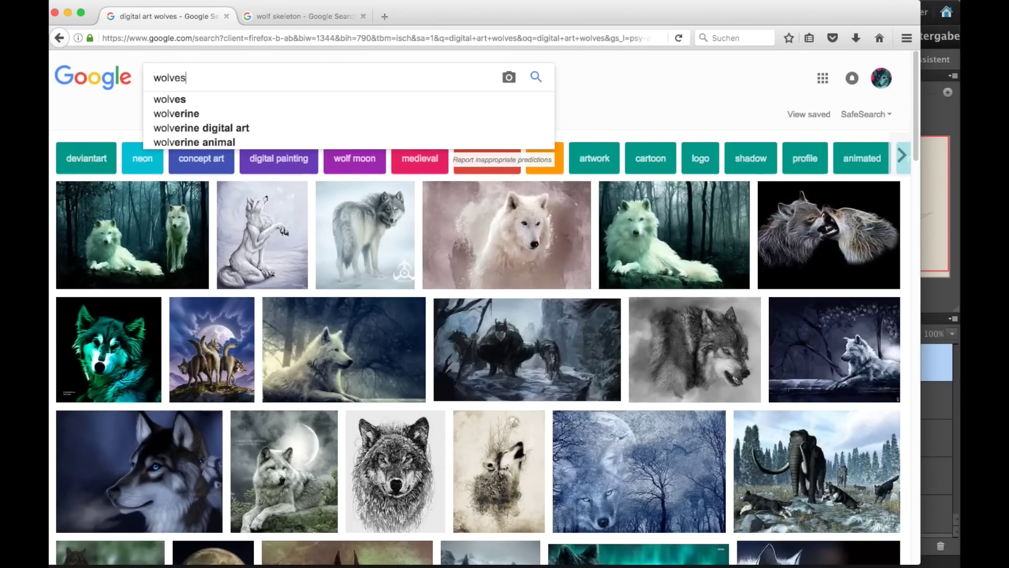
pyautogui.press('Return')
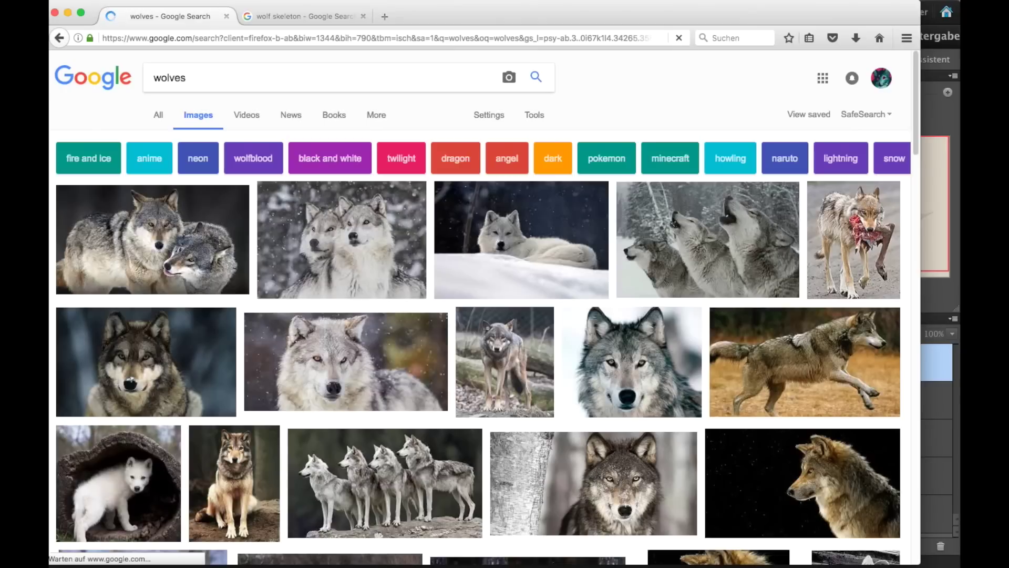
# Step: Browse the wolf photos and open the picture of two wolves in a snowy forest
pyautogui.scroll(-3, 916, 130)
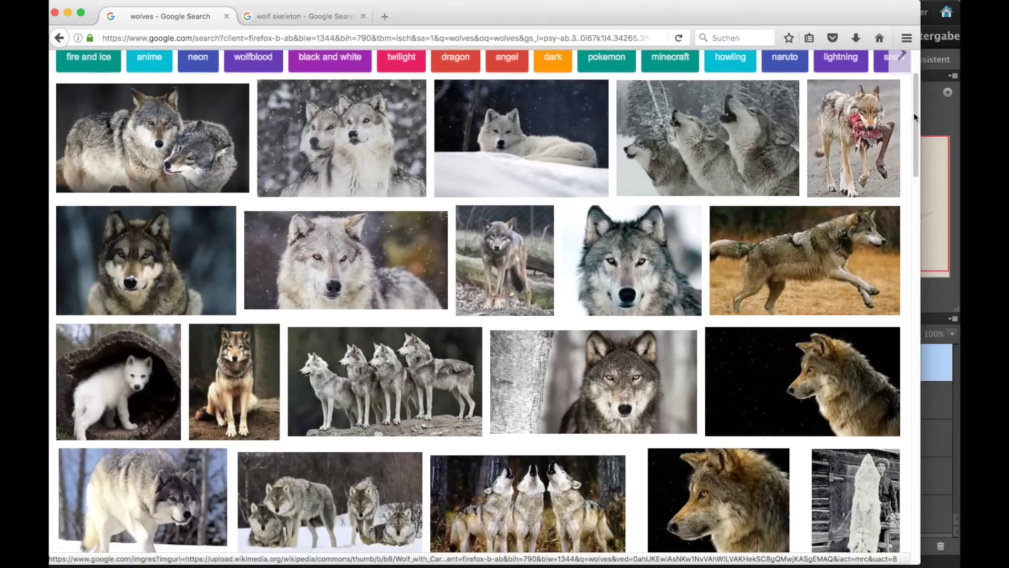
pyautogui.scroll(-5, 912, 131)
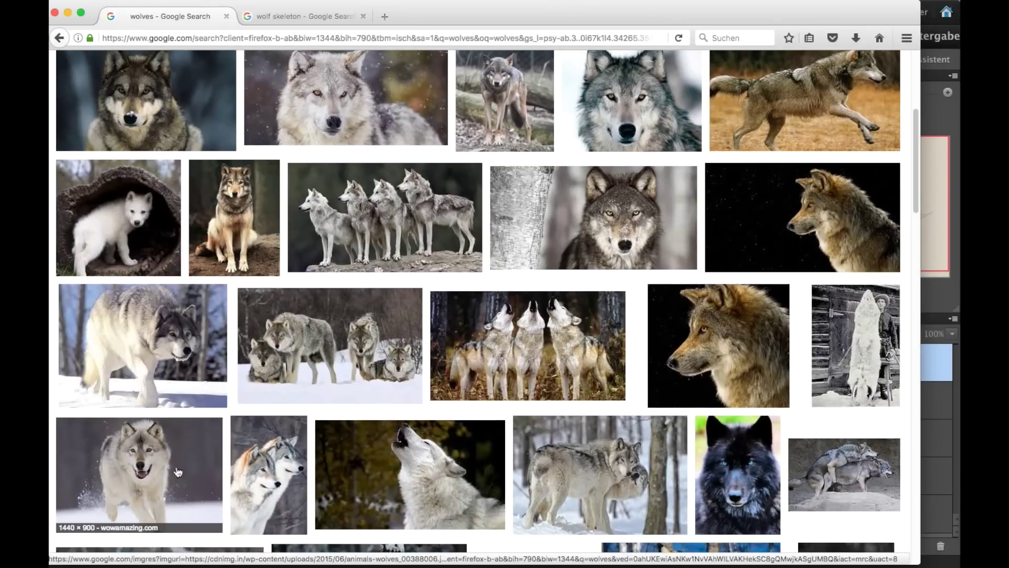
pyautogui.click(587, 468)
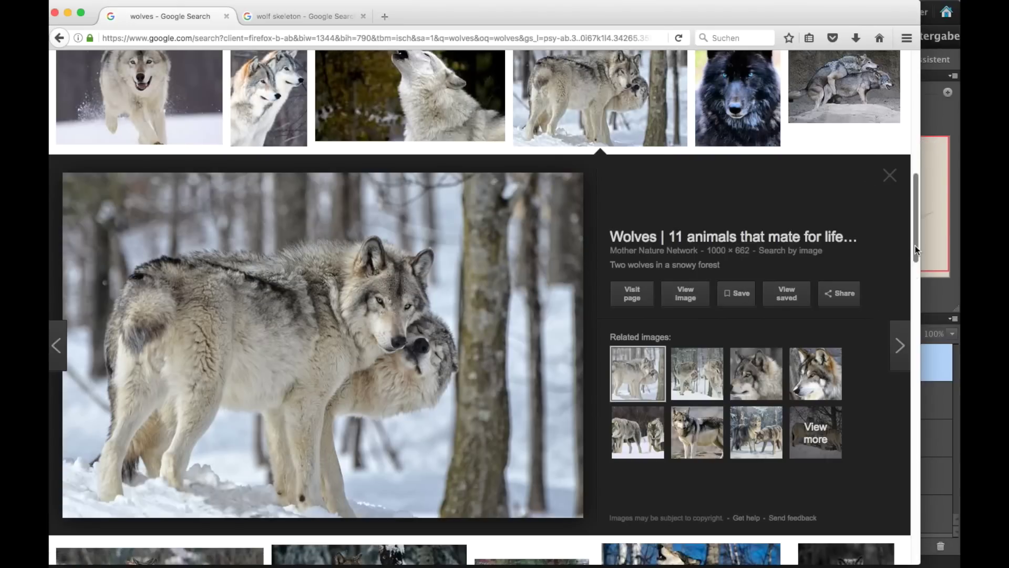
# Step: Search Google Images for "greyhound" and open the Vetstreet side-view photo of a tan greyhound standing on grass
pyautogui.moveTo(916, 245); pyautogui.dragTo(916, 101)
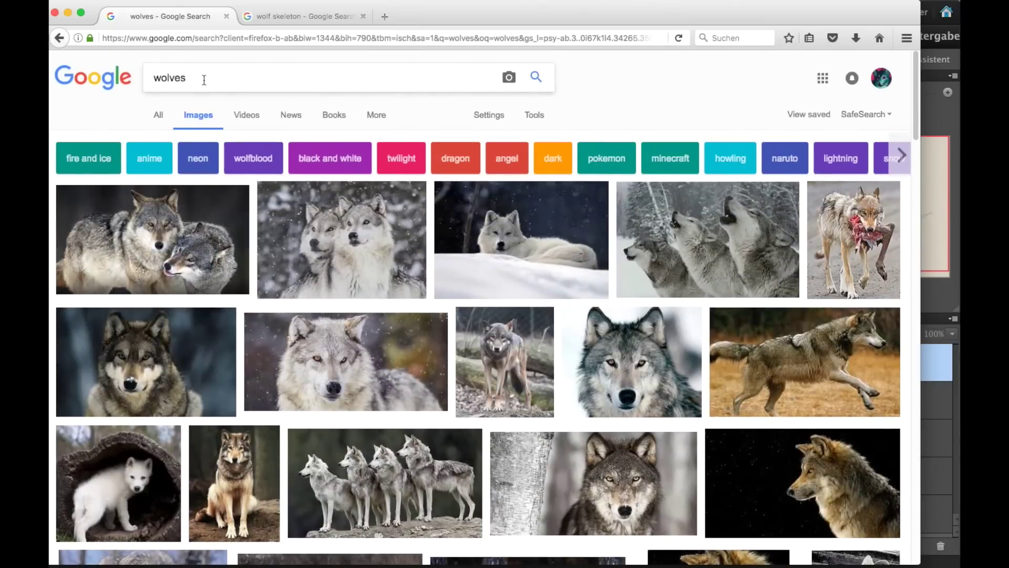
pyautogui.moveTo(204, 77); pyautogui.dragTo(109, 75)
pyautogui.write('gr')
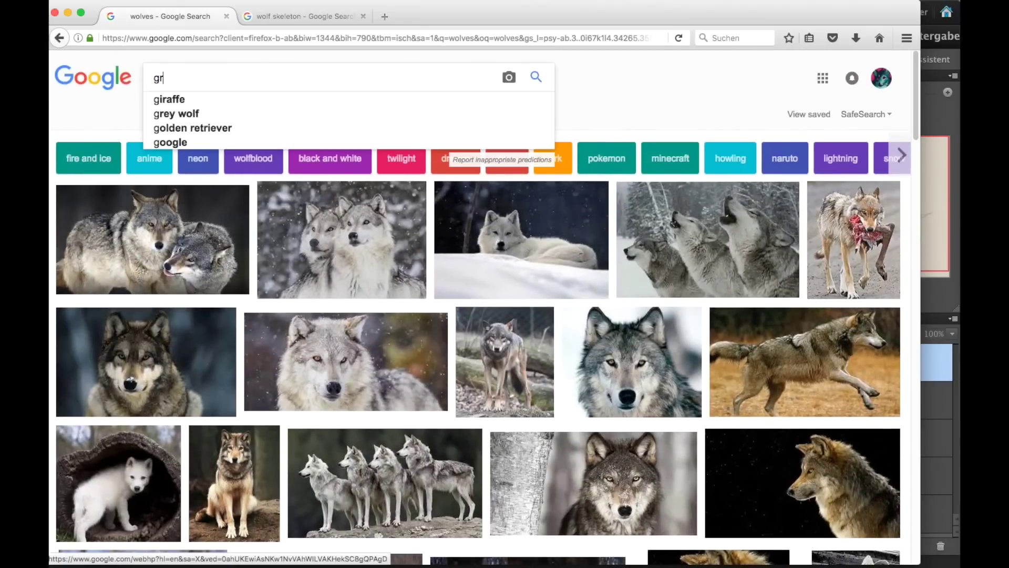
pyautogui.write('eyhound')
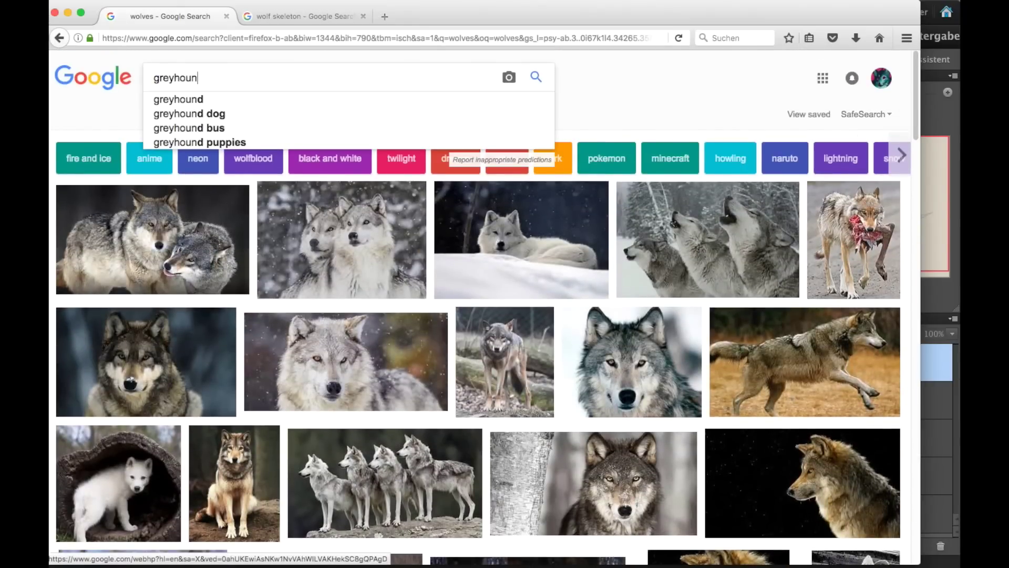
pyautogui.press('Return')
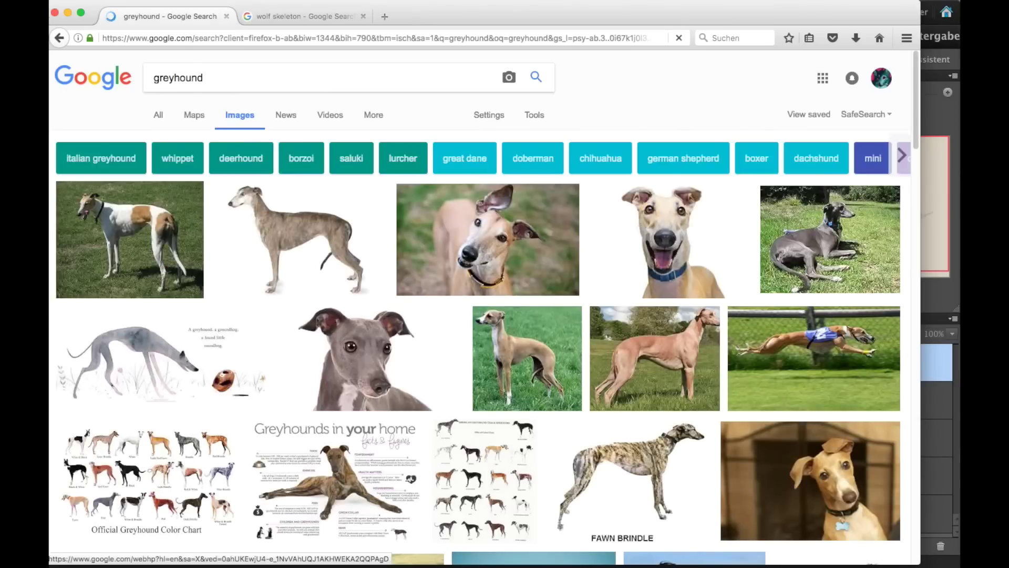
pyautogui.click(676, 347)
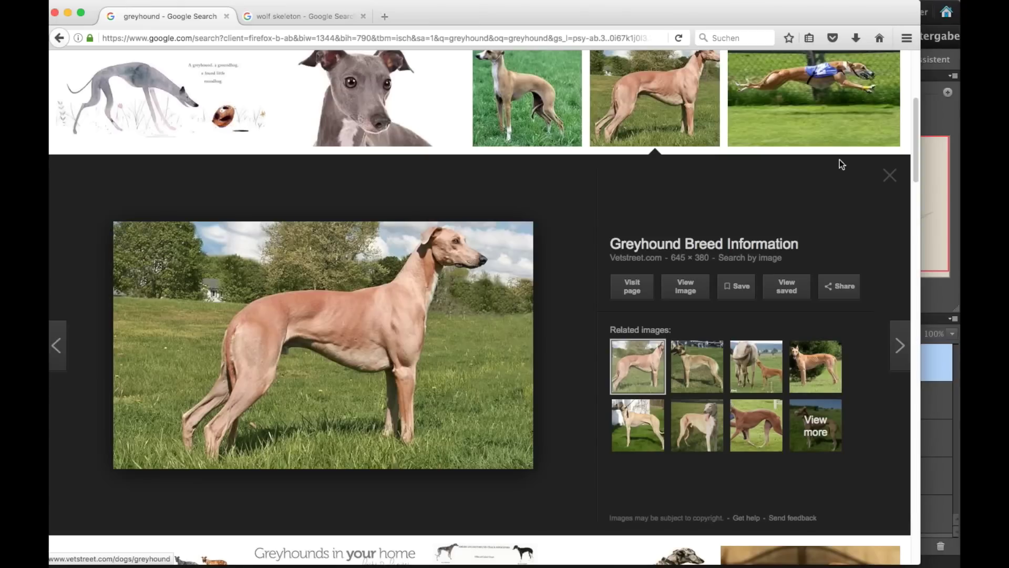
# Step: Switch back to Photoshop Elements and make Ebene 4 the active layer
pyautogui.click(942, 118)
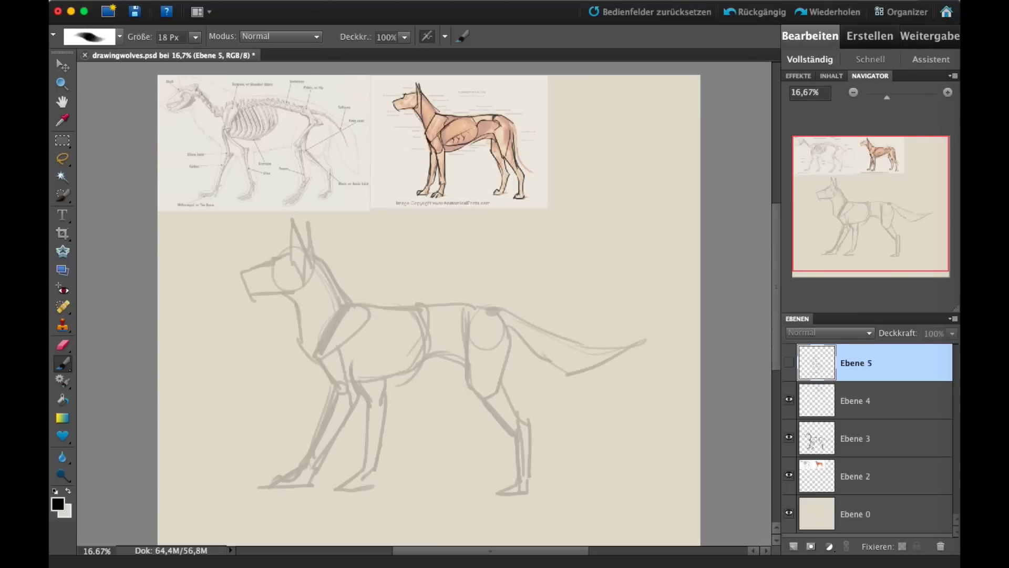
pyautogui.click(817, 390)
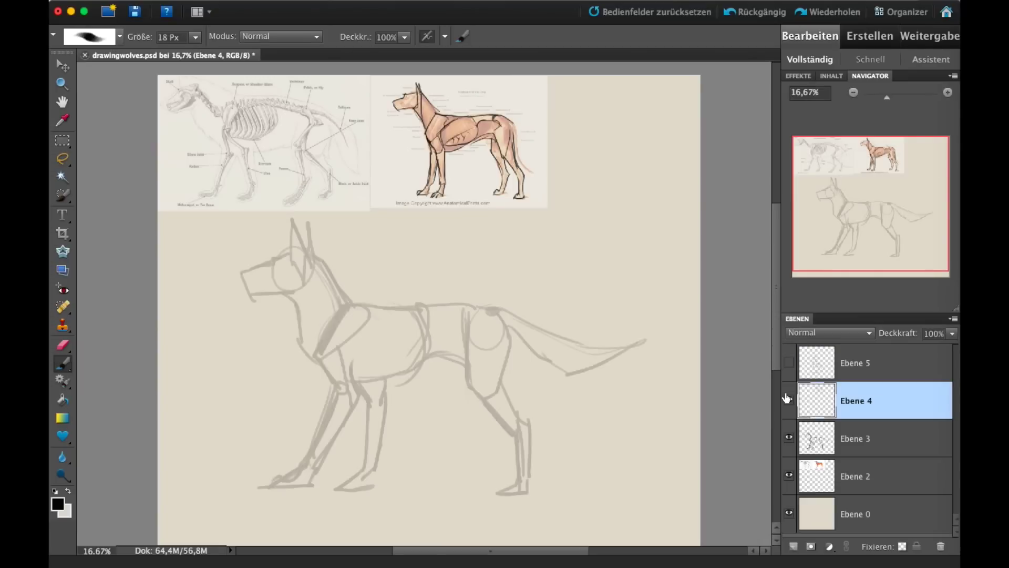
# Step: Sketch fur tufts on the wolf's throat, nape, belly and thigh and outline a bushy tail with the 18 px brush
pyautogui.moveTo(289, 296)
pyautogui.mouseDown()
pyautogui.moveTo(284, 318)
pyautogui.moveTo(307, 362)
pyautogui.mouseUp()
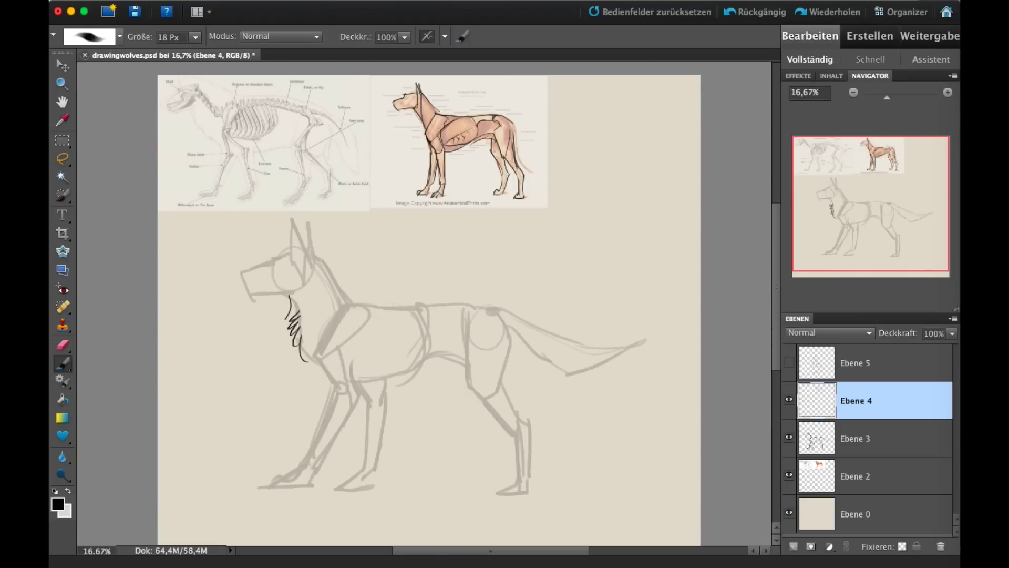
pyautogui.moveTo(319, 254); pyautogui.dragTo(337, 292)
pyautogui.moveTo(355, 406); pyautogui.dragTo(410, 375)
pyautogui.moveTo(405, 375); pyautogui.dragTo(358, 381)
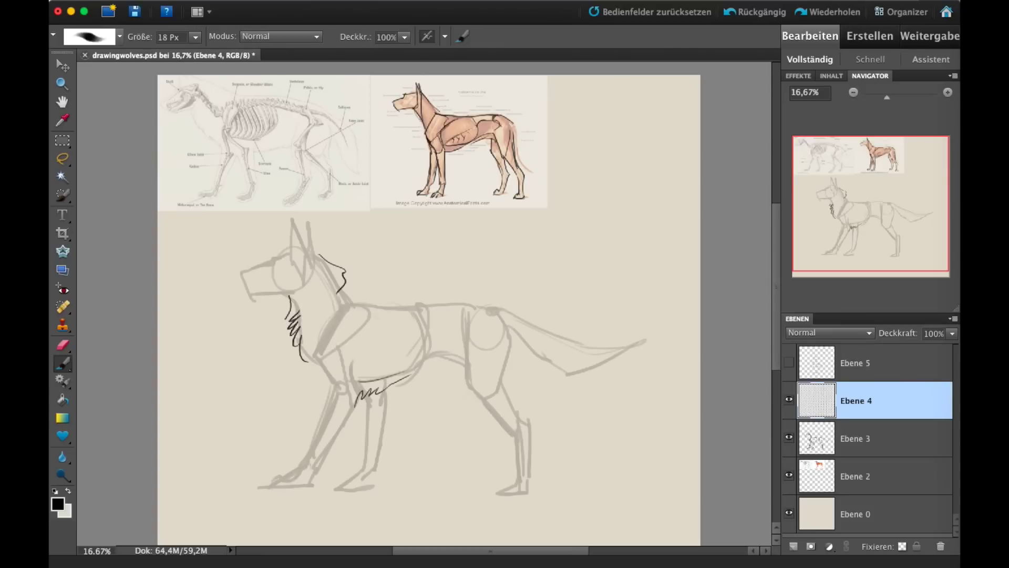
pyautogui.moveTo(476, 308)
pyautogui.mouseDown()
pyautogui.moveTo(557, 342)
pyautogui.moveTo(643, 342)
pyautogui.mouseUp()
pyautogui.moveTo(513, 339); pyautogui.dragTo(525, 363)
pyautogui.moveTo(535, 359)
pyautogui.mouseDown()
pyautogui.moveTo(566, 373)
pyautogui.moveTo(608, 368)
pyautogui.moveTo(643, 343)
pyautogui.mouseUp()
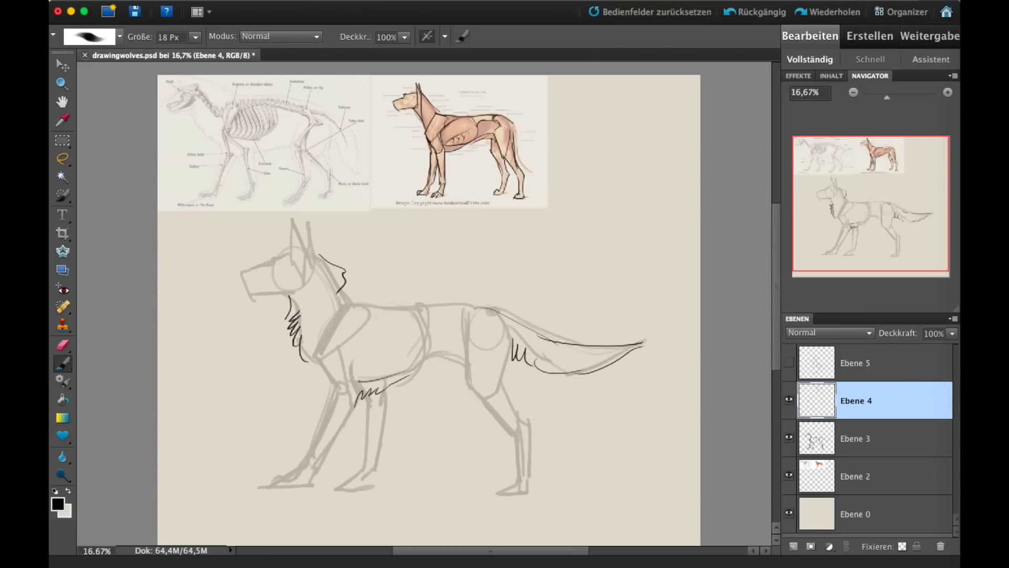
# Step: Erase all the fur and tail strokes from Ebene 4
pyautogui.moveTo(291, 295)
pyautogui.mouseDown()
pyautogui.moveTo(322, 260)
pyautogui.moveTo(299, 284)
pyautogui.moveTo(294, 359)
pyautogui.moveTo(358, 390)
pyautogui.moveTo(528, 337)
pyautogui.moveTo(545, 367)
pyautogui.moveTo(533, 331)
pyautogui.moveTo(653, 354)
pyautogui.moveTo(478, 328)
pyautogui.moveTo(459, 312)
pyautogui.mouseUp()
pyautogui.press('e')
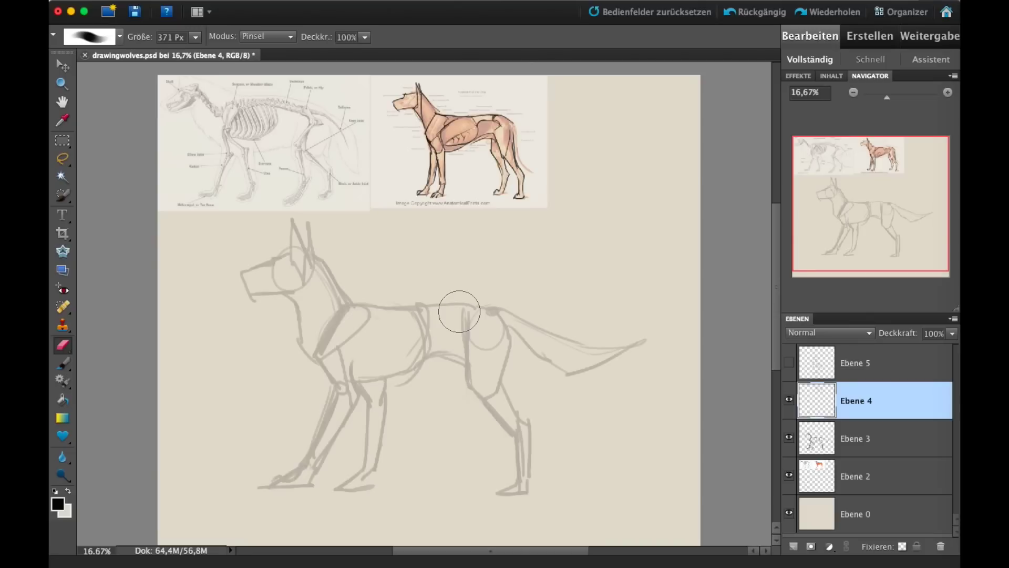
# Step: Draw the hind leg's front and rear thigh contours down to the hock on Ebene 4 with the 18 px brush
pyautogui.click(948, 92)
pyautogui.moveTo(917, 169); pyautogui.dragTo(907, 189)
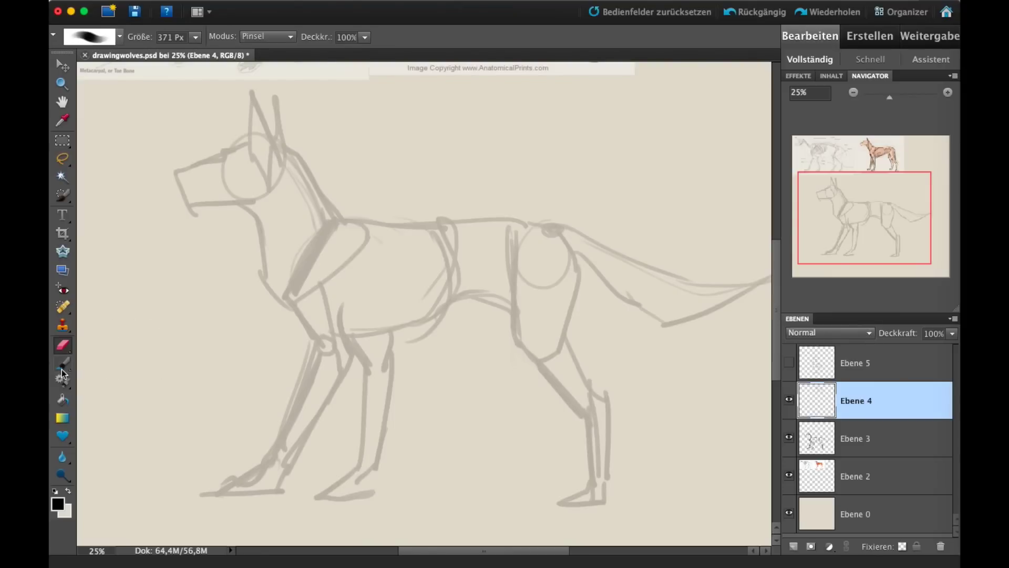
pyautogui.press('b')
pyautogui.moveTo(890, 232); pyautogui.dragTo(899, 238)
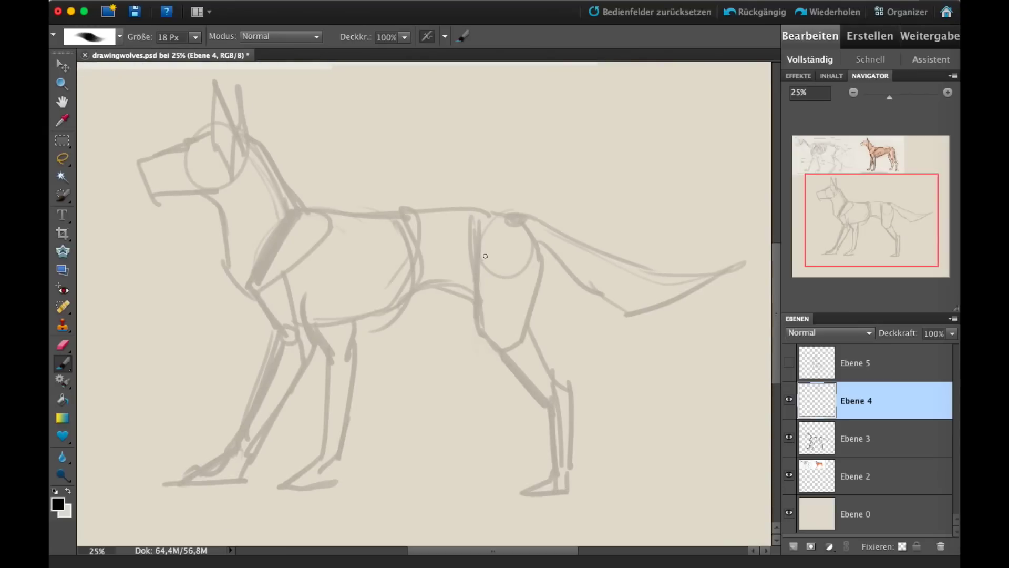
pyautogui.moveTo(486, 222); pyautogui.dragTo(485, 334)
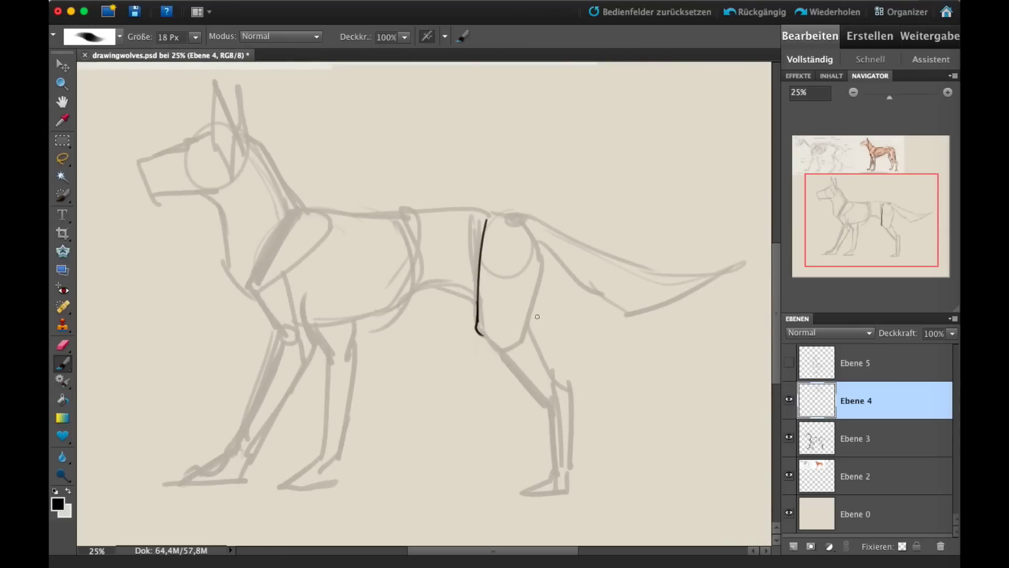
pyautogui.moveTo(883, 248)
pyautogui.mouseDown()
pyautogui.moveTo(874, 182)
pyautogui.moveTo(870, 205)
pyautogui.moveTo(888, 247)
pyautogui.mouseUp()
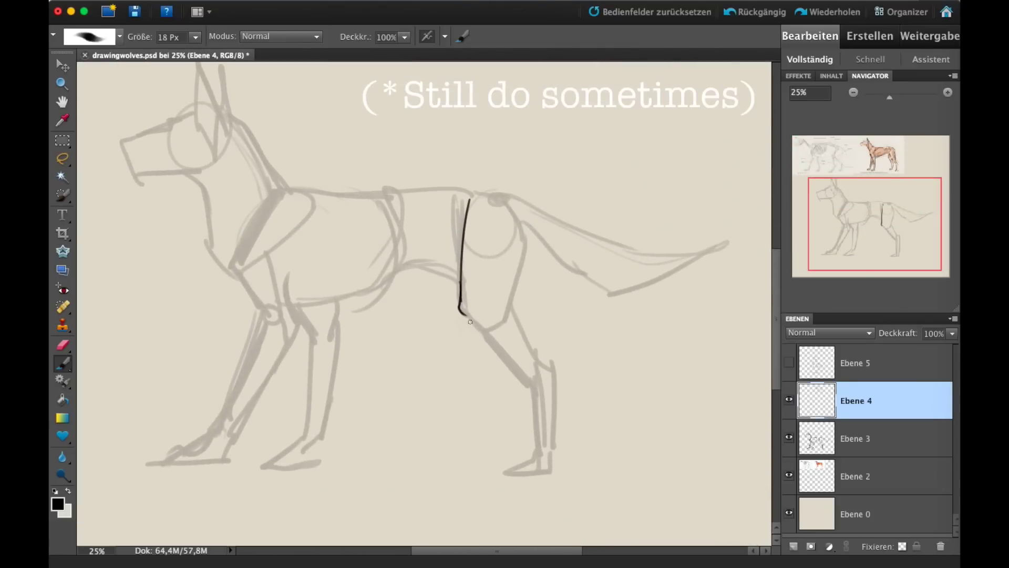
pyautogui.moveTo(460, 311)
pyautogui.mouseDown()
pyautogui.moveTo(519, 323)
pyautogui.moveTo(506, 309)
pyautogui.moveTo(520, 232)
pyautogui.mouseUp()
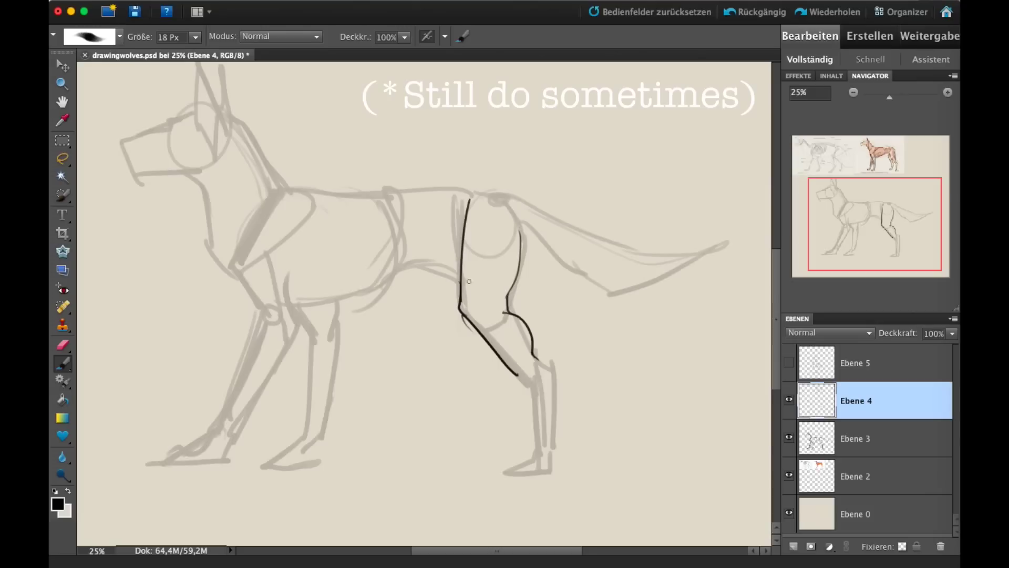
# Step: Add an inner thigh line, the lower leg with hock and paw, and a curved calf muscle to the hind leg
pyautogui.moveTo(464, 252); pyautogui.dragTo(474, 302)
pyautogui.moveTo(519, 372)
pyautogui.mouseDown()
pyautogui.moveTo(527, 398)
pyautogui.moveTo(553, 389)
pyautogui.moveTo(530, 455)
pyautogui.mouseUp()
pyautogui.moveTo(532, 434)
pyautogui.mouseDown()
pyautogui.moveTo(520, 453)
pyautogui.moveTo(509, 450)
pyautogui.mouseUp()
pyautogui.moveTo(513, 447); pyautogui.dragTo(501, 462)
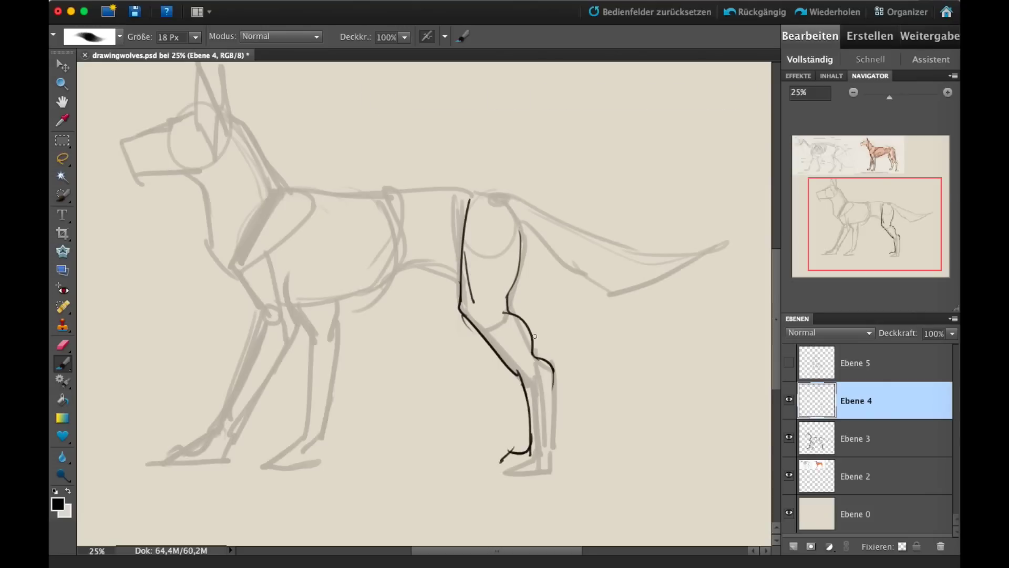
pyautogui.moveTo(510, 312); pyautogui.dragTo(524, 329)
# Step: Erase the dark hind leg outline from Ebene 4 with the 371 px eraser
pyautogui.moveTo(890, 229); pyautogui.dragTo(904, 222)
pyautogui.click(63, 344)
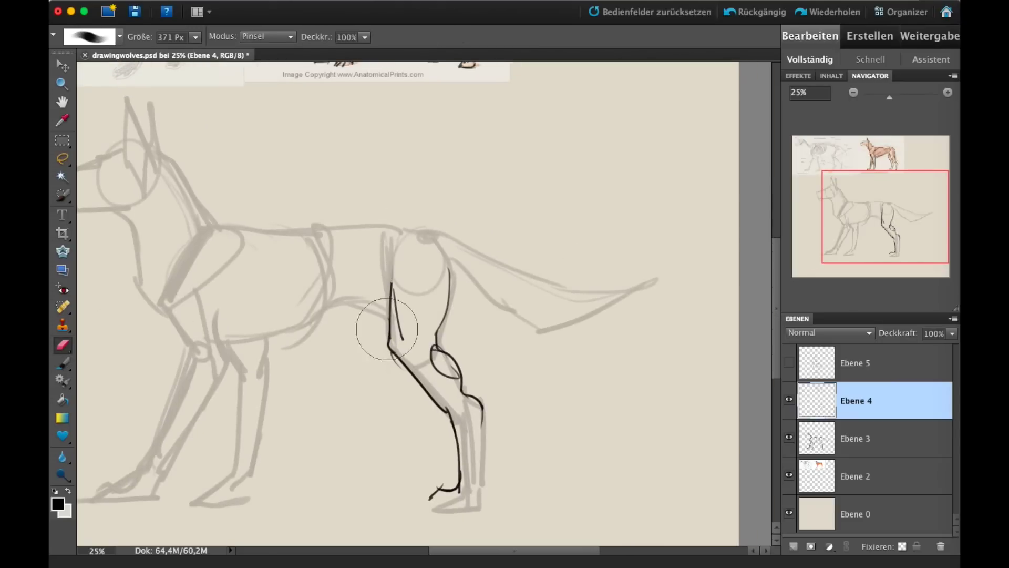
pyautogui.moveTo(387, 329)
pyautogui.mouseDown()
pyautogui.moveTo(439, 405)
pyautogui.moveTo(451, 478)
pyautogui.mouseUp()
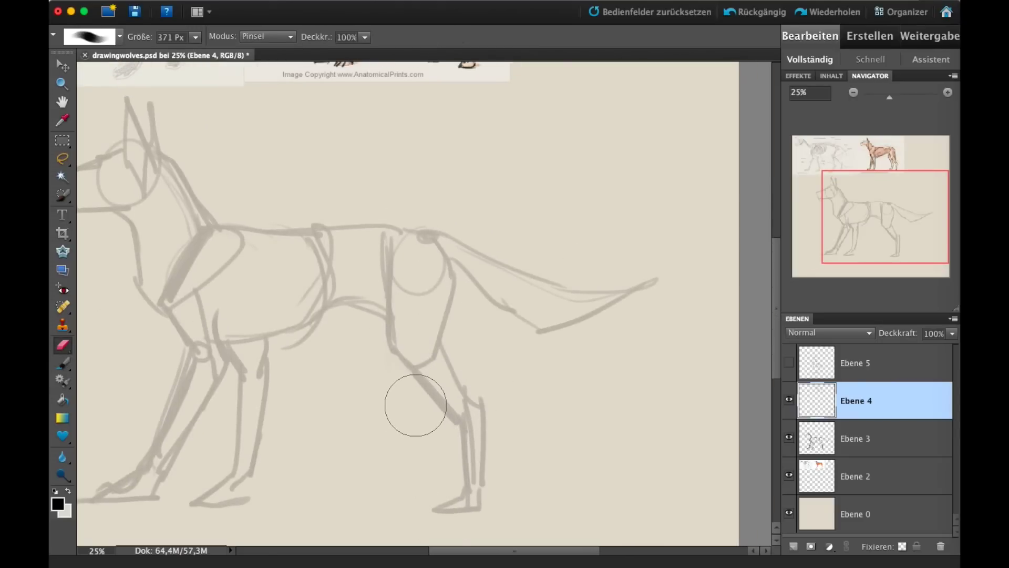
# Step: Add a new layer above Ebene 4 and delete the hidden layer Ebene 5
pyautogui.click(63, 363)
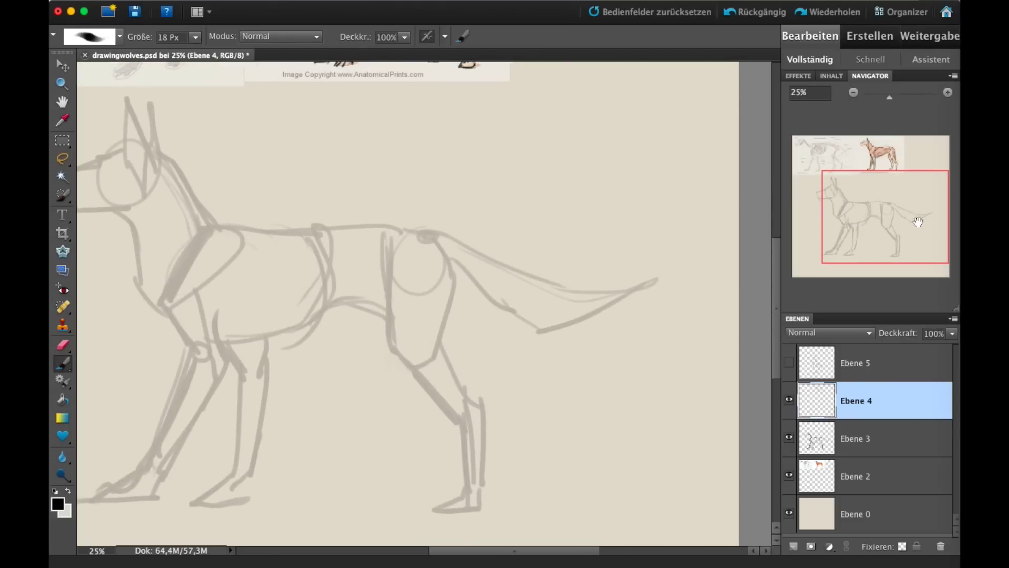
pyautogui.moveTo(918, 222)
pyautogui.mouseDown()
pyautogui.moveTo(888, 218)
pyautogui.moveTo(876, 250)
pyautogui.mouseUp()
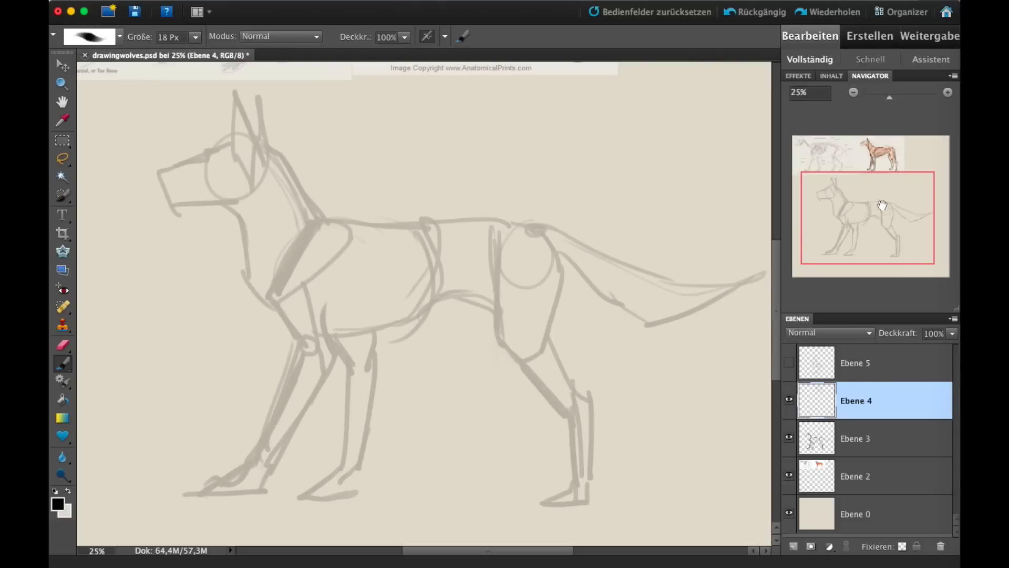
pyautogui.click(853, 94)
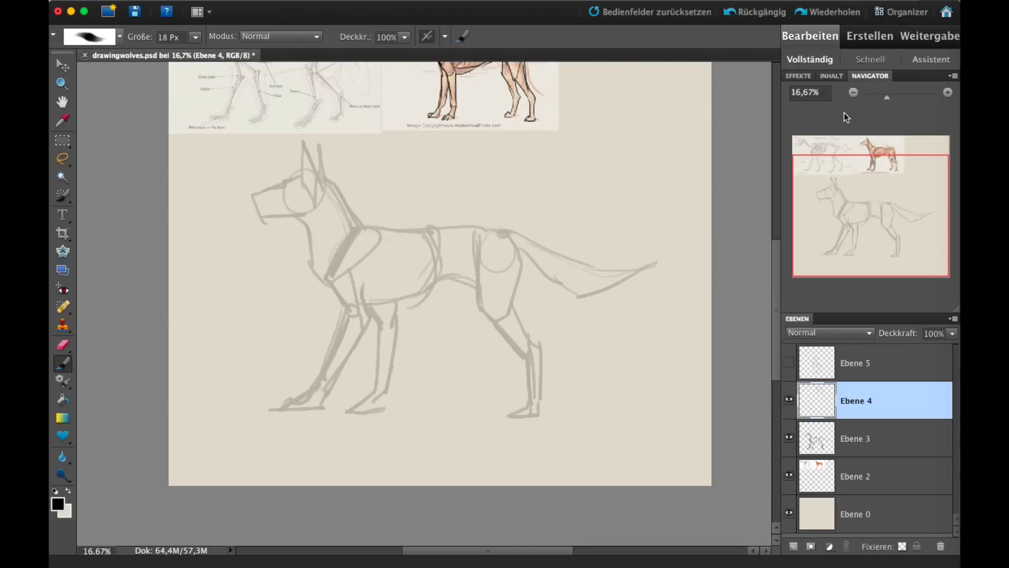
pyautogui.click(794, 546)
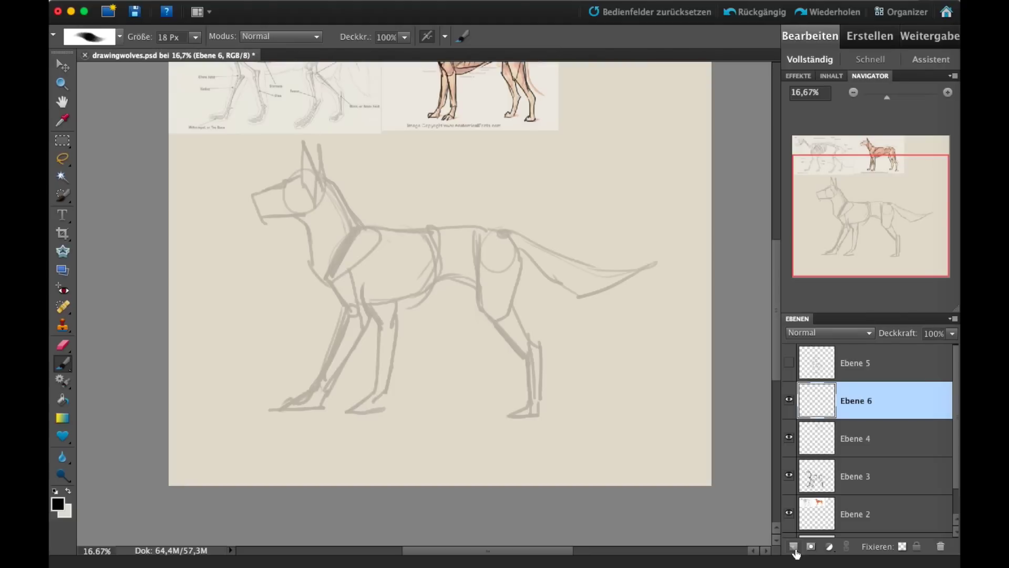
pyautogui.moveTo(814, 361); pyautogui.dragTo(941, 546)
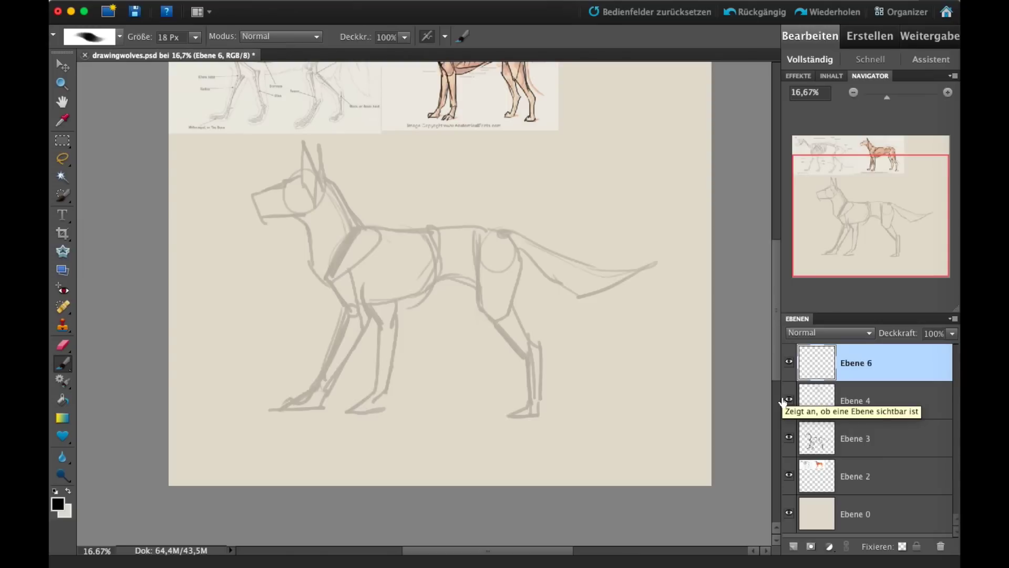
# Step: Draw a doubled circle over the wolf's cranium on Ebene 6 with the 18 px brush
pyautogui.click(948, 92)
pyautogui.click(948, 92)
pyautogui.moveTo(885, 231); pyautogui.dragTo(865, 220)
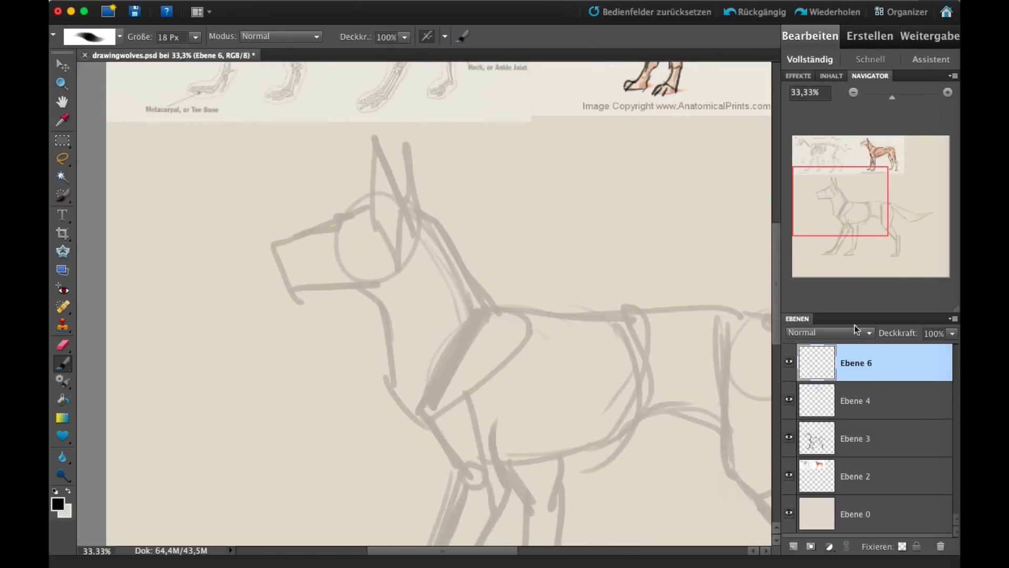
pyautogui.click(790, 363)
pyautogui.click(790, 364)
pyautogui.moveTo(412, 213)
pyautogui.mouseDown()
pyautogui.moveTo(400, 192)
pyautogui.moveTo(416, 270)
pyautogui.mouseUp()
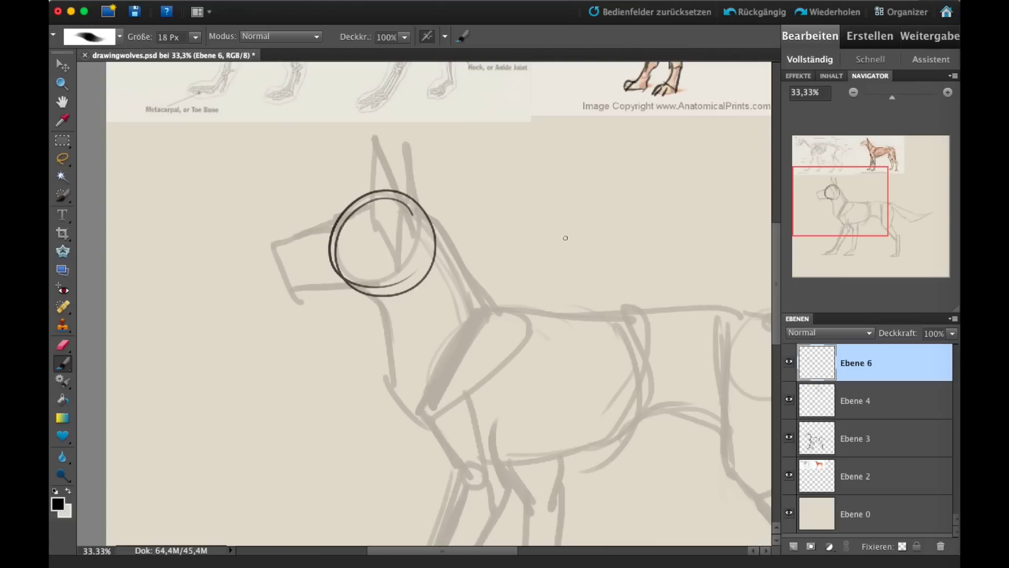
# Step: Sketch a front-view head above the wolf's back: a circle with crossed axes, two vertical eye guides, both eyes and a round nose
pyautogui.moveTo(594, 136)
pyautogui.mouseDown()
pyautogui.moveTo(649, 171)
pyautogui.moveTo(597, 135)
pyautogui.mouseUp()
pyautogui.moveTo(626, 154)
pyautogui.mouseDown()
pyautogui.moveTo(521, 195)
pyautogui.moveTo(675, 176)
pyautogui.mouseUp()
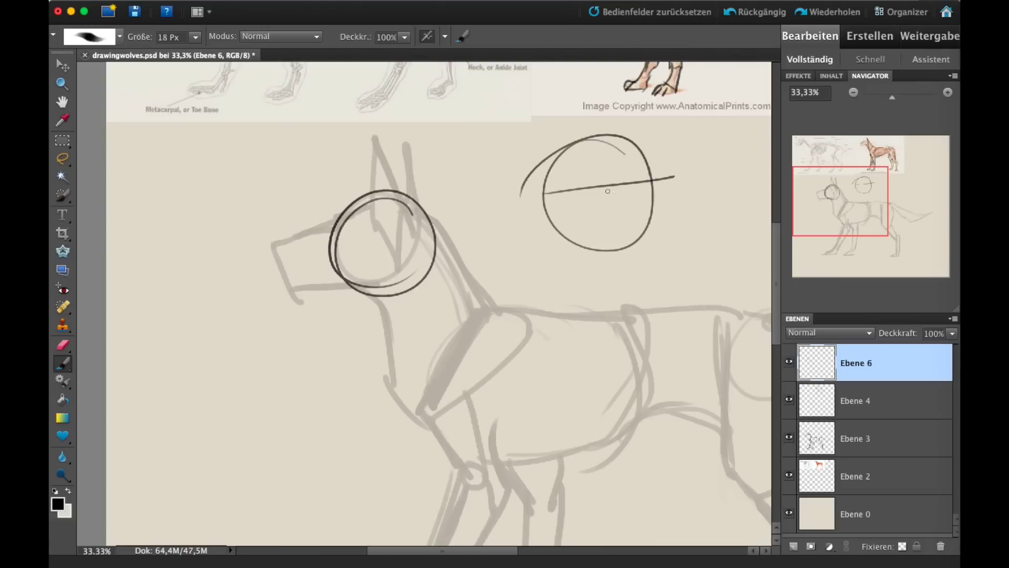
pyautogui.moveTo(597, 132); pyautogui.dragTo(605, 255)
pyautogui.click(848, 198)
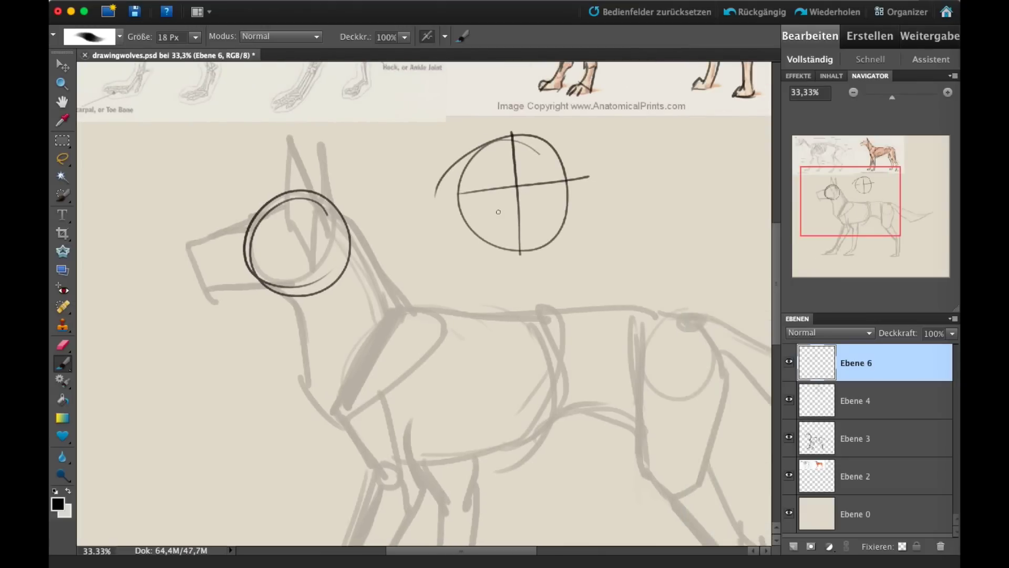
pyautogui.moveTo(492, 149); pyautogui.dragTo(499, 221)
pyautogui.moveTo(536, 157); pyautogui.dragTo(536, 211)
pyautogui.moveTo(497, 185)
pyautogui.mouseDown()
pyautogui.moveTo(486, 203)
pyautogui.moveTo(498, 189)
pyautogui.mouseUp()
pyautogui.moveTo(536, 197); pyautogui.dragTo(543, 183)
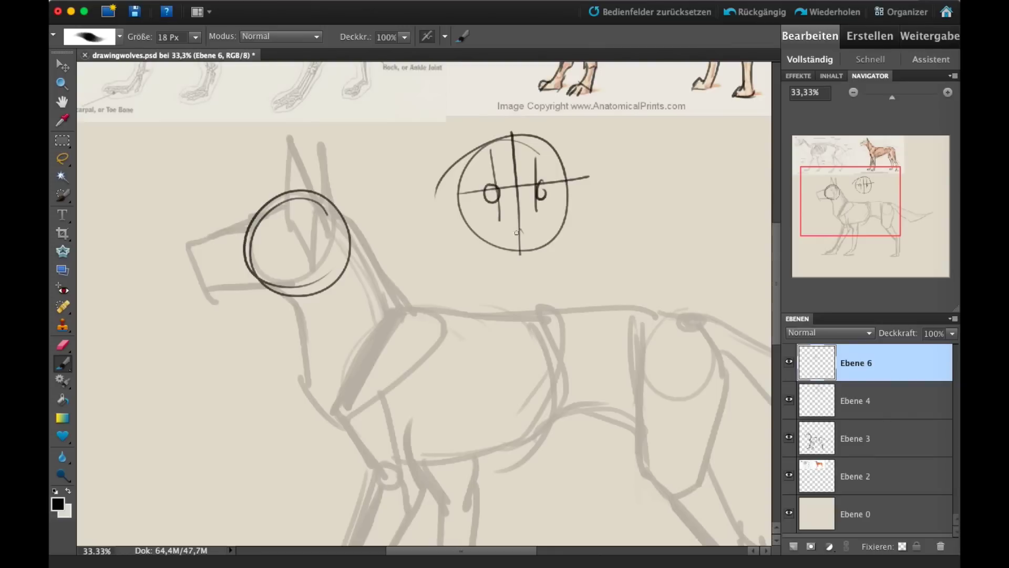
pyautogui.moveTo(517, 231); pyautogui.dragTo(523, 230)
# Step: Add two pointed ears, slanted inner ear lines and jagged cheek fur to the front-view head
pyautogui.moveTo(492, 142)
pyautogui.mouseDown()
pyautogui.moveTo(443, 157)
pyautogui.moveTo(456, 87)
pyautogui.moveTo(448, 194)
pyautogui.mouseUp()
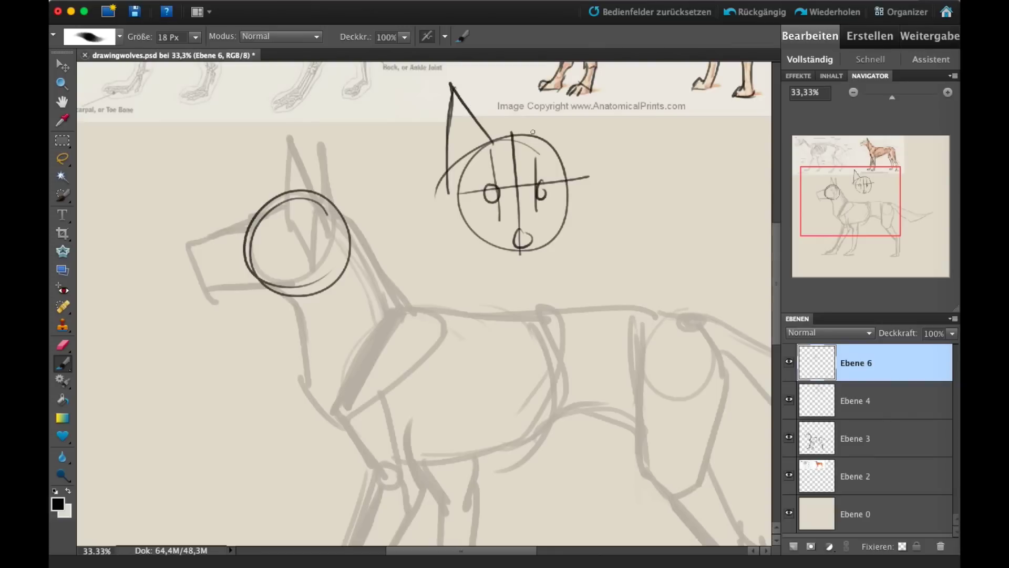
pyautogui.moveTo(531, 141)
pyautogui.mouseDown()
pyautogui.moveTo(547, 72)
pyautogui.moveTo(579, 175)
pyautogui.mouseUp()
pyautogui.moveTo(484, 144); pyautogui.dragTo(458, 190)
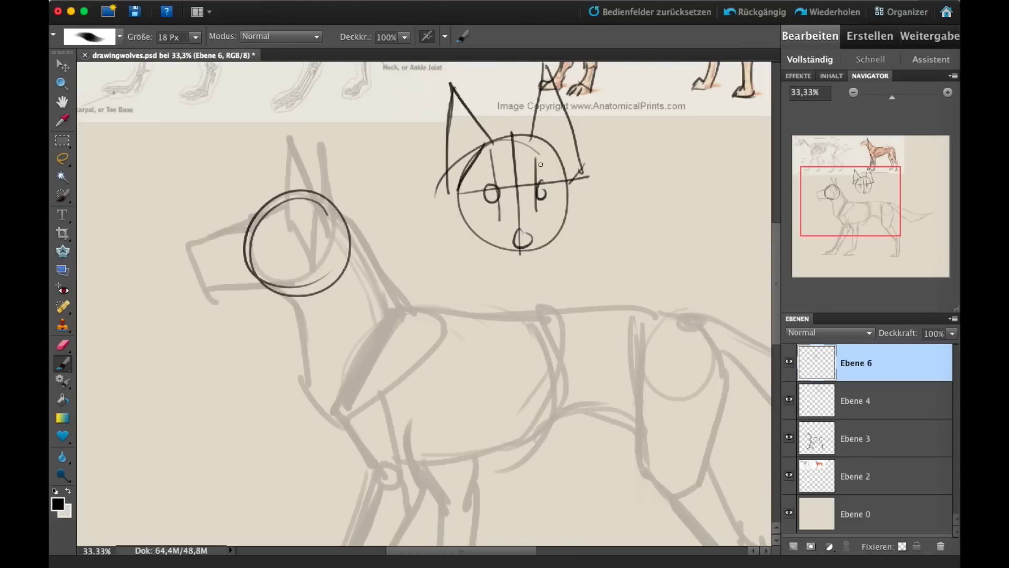
pyautogui.moveTo(535, 136); pyautogui.dragTo(567, 180)
pyautogui.moveTo(482, 145)
pyautogui.mouseDown()
pyautogui.moveTo(449, 207)
pyautogui.moveTo(465, 227)
pyautogui.mouseUp()
pyautogui.moveTo(573, 185); pyautogui.dragTo(567, 225)
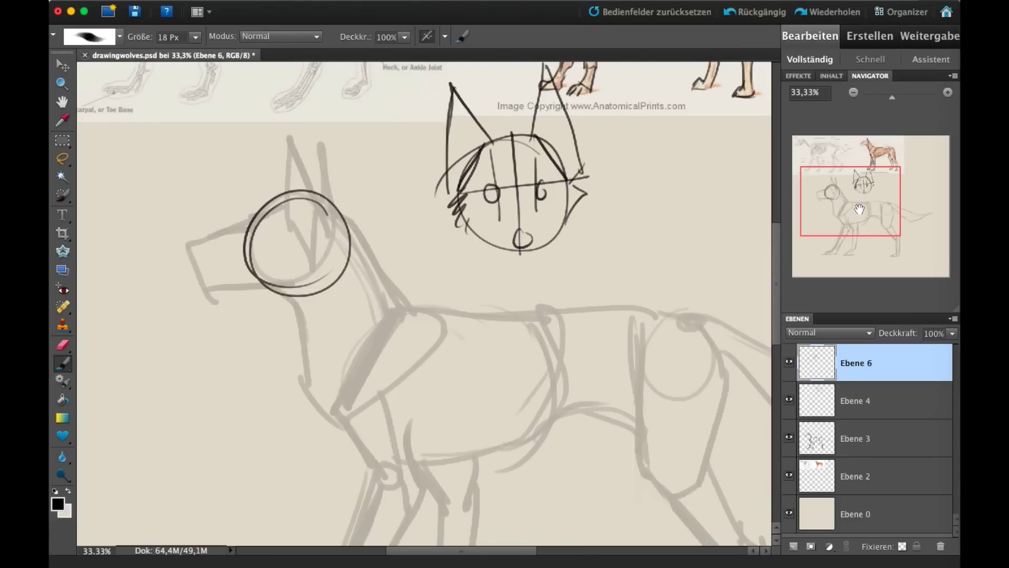
# Step: Erase the front-view head sketch from Ebene 6 with the 371 px eraser
pyautogui.moveTo(860, 210); pyautogui.dragTo(849, 194)
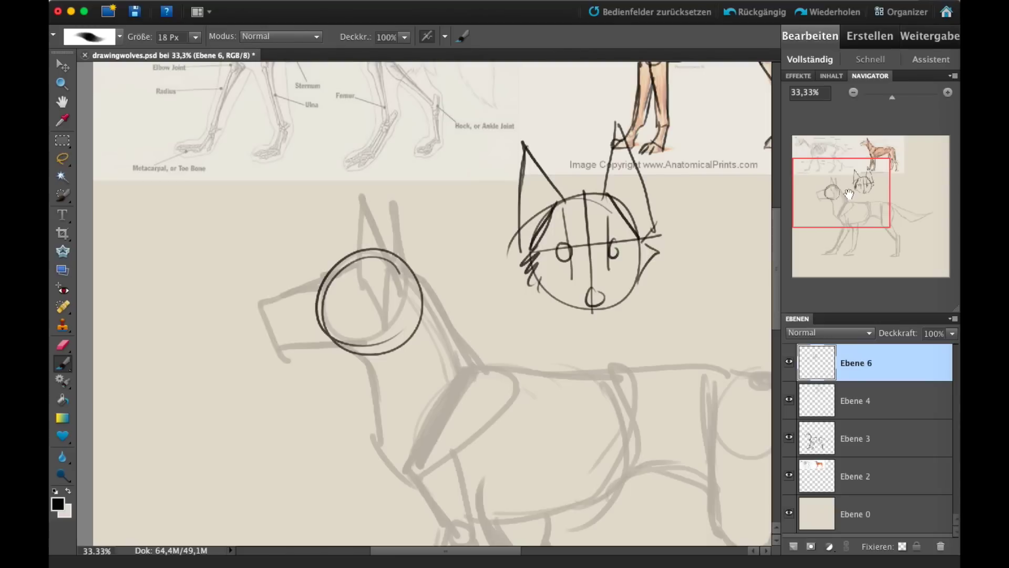
pyautogui.click(62, 345)
pyautogui.moveTo(526, 150)
pyautogui.mouseDown()
pyautogui.moveTo(531, 214)
pyautogui.moveTo(541, 186)
pyautogui.mouseUp()
# Step: Check the skeleton and muscle references, and draw an angular skull and muzzle outline over the head circle on Ebene 6
pyautogui.moveTo(863, 182); pyautogui.dragTo(860, 172)
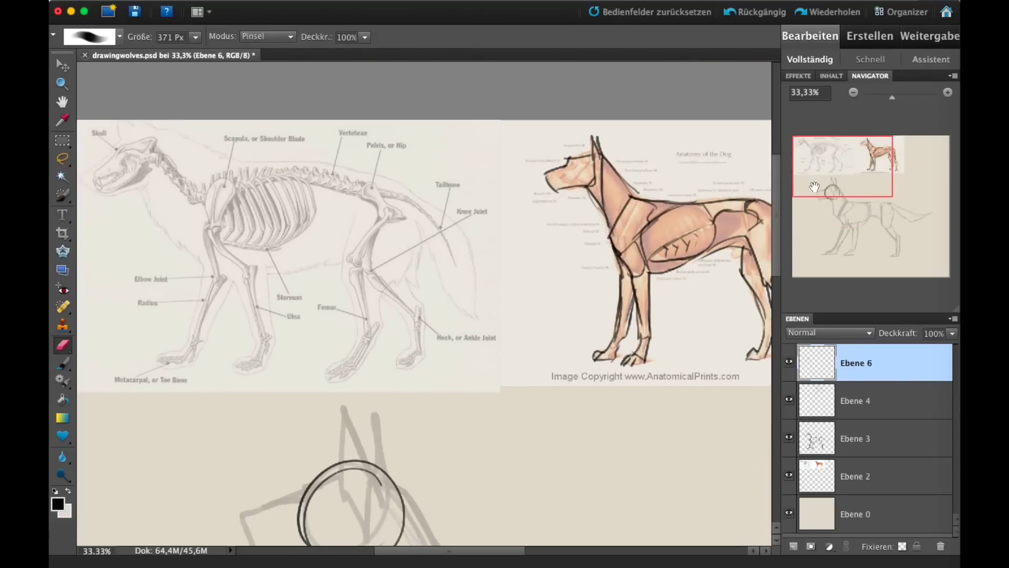
pyautogui.click(62, 363)
pyautogui.moveTo(837, 169); pyautogui.dragTo(837, 200)
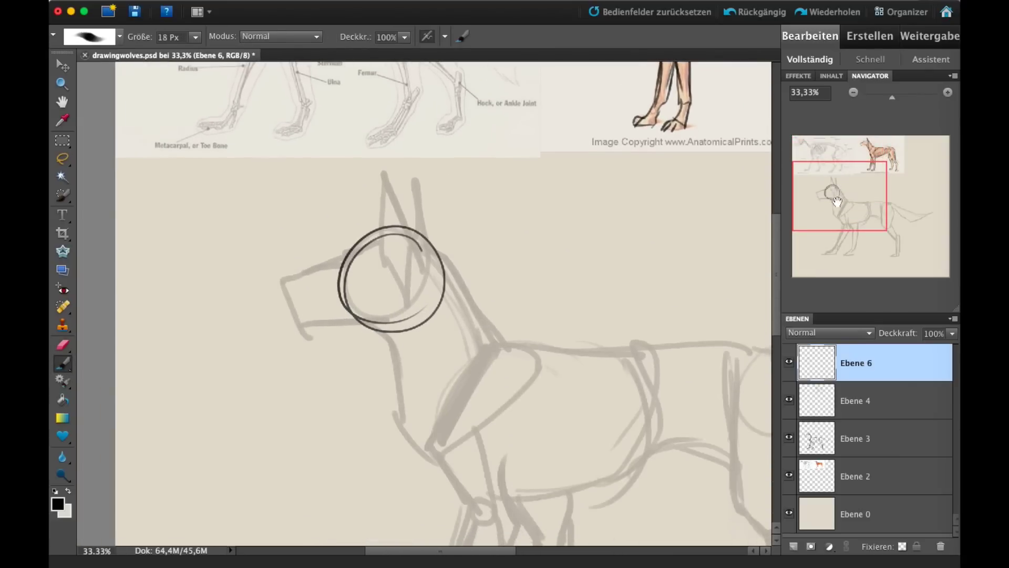
pyautogui.moveTo(401, 234)
pyautogui.mouseDown()
pyautogui.moveTo(345, 264)
pyautogui.moveTo(350, 247)
pyautogui.moveTo(340, 266)
pyautogui.moveTo(296, 286)
pyautogui.moveTo(306, 320)
pyautogui.moveTo(391, 317)
pyautogui.mouseUp()
pyautogui.moveTo(418, 273); pyautogui.dragTo(393, 316)
pyautogui.moveTo(401, 230); pyautogui.dragTo(420, 270)
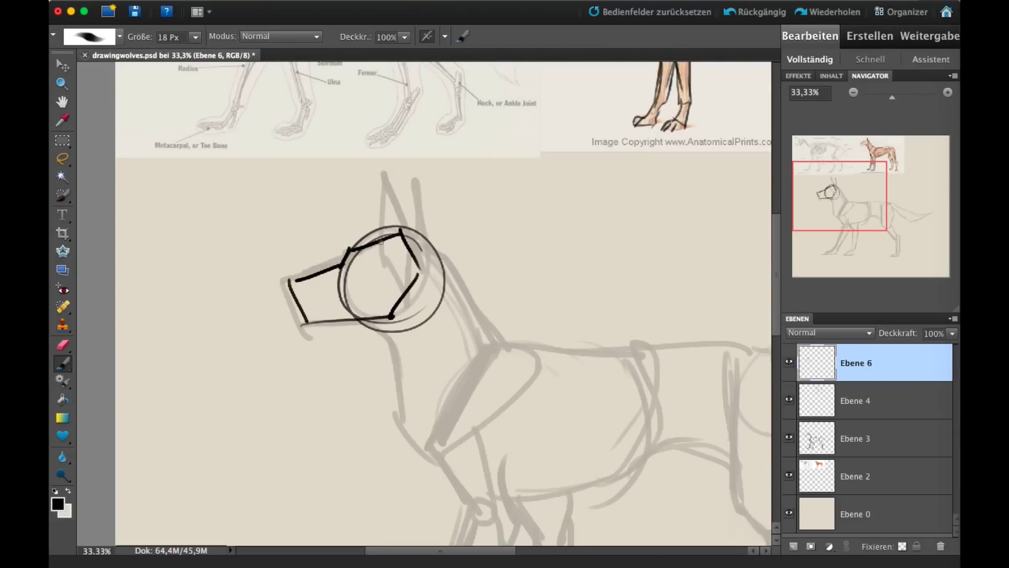
pyautogui.click(948, 92)
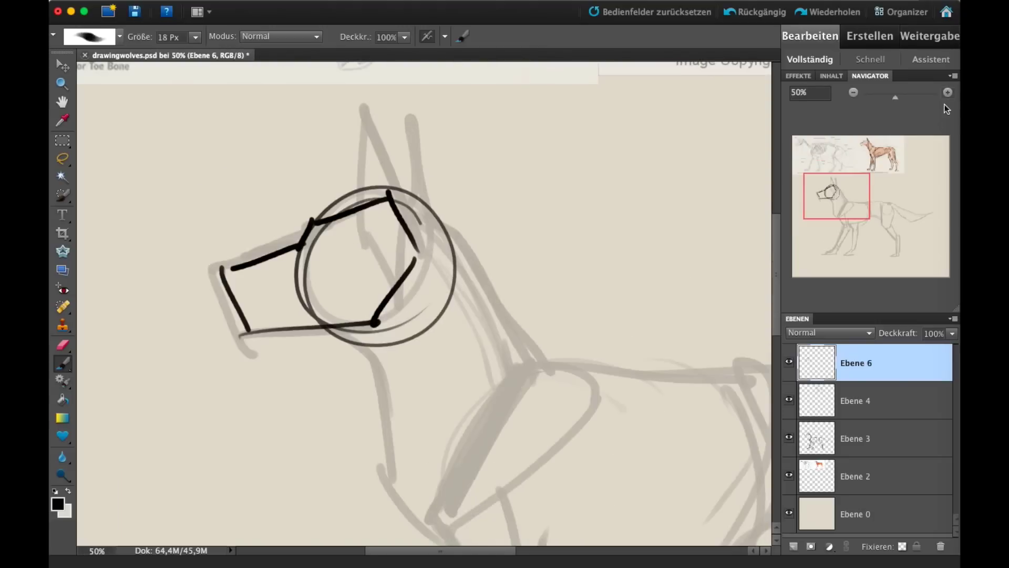
pyautogui.moveTo(246, 328); pyautogui.dragTo(274, 331)
# Step: Erase the skull outline and head circle from Ebene 6 with the 371 px eraser
pyautogui.click(62, 345)
pyautogui.moveTo(242, 294)
pyautogui.mouseDown()
pyautogui.moveTo(221, 316)
pyautogui.moveTo(361, 315)
pyautogui.mouseUp()
# Step: Draw a line from the forehead to the nose tip on Ebene 4 and set the layer's opacity to 66%
pyautogui.click(868, 399)
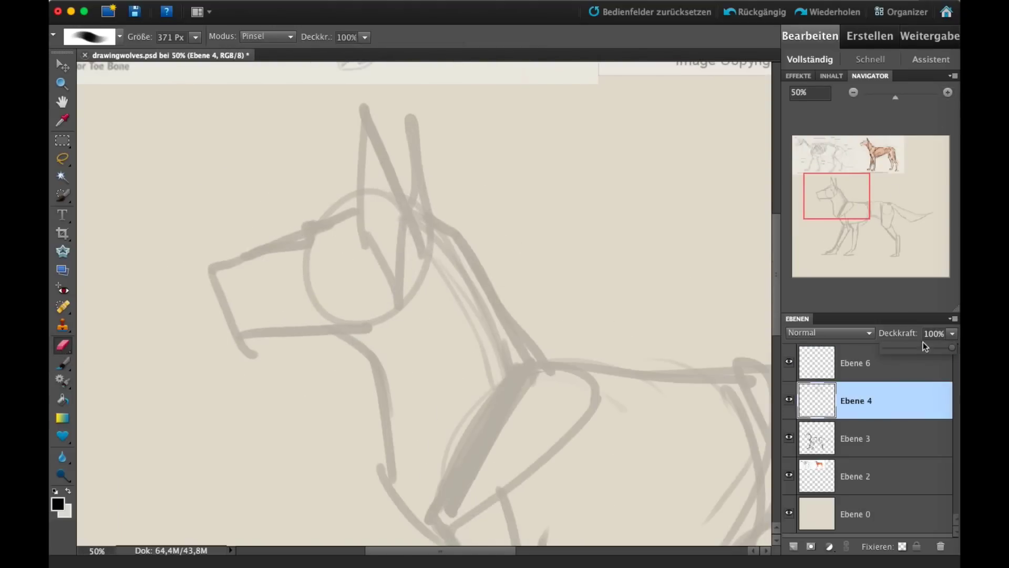
pyautogui.moveTo(924, 348); pyautogui.dragTo(903, 347)
pyautogui.click(63, 363)
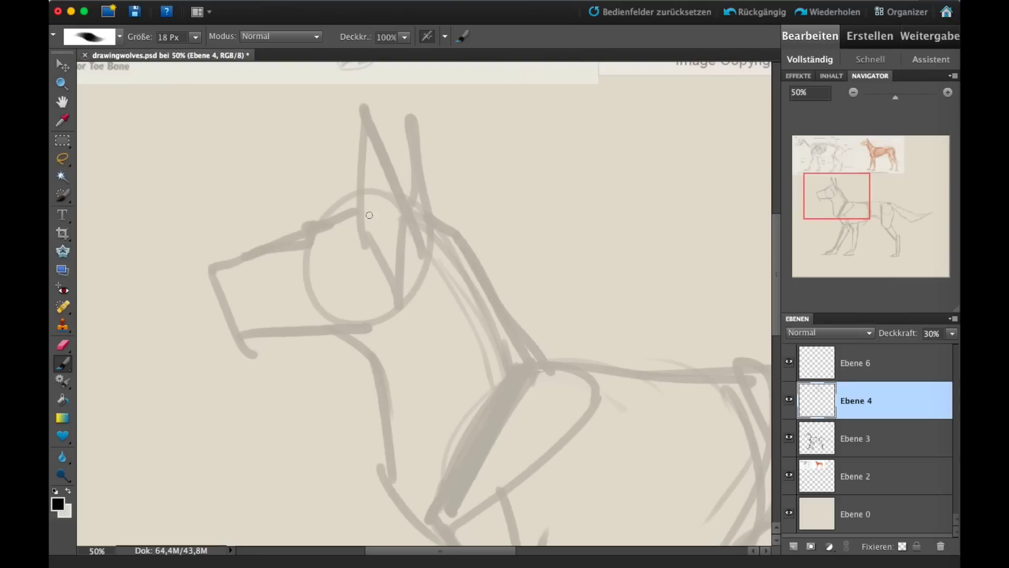
pyautogui.moveTo(376, 211); pyautogui.dragTo(213, 268)
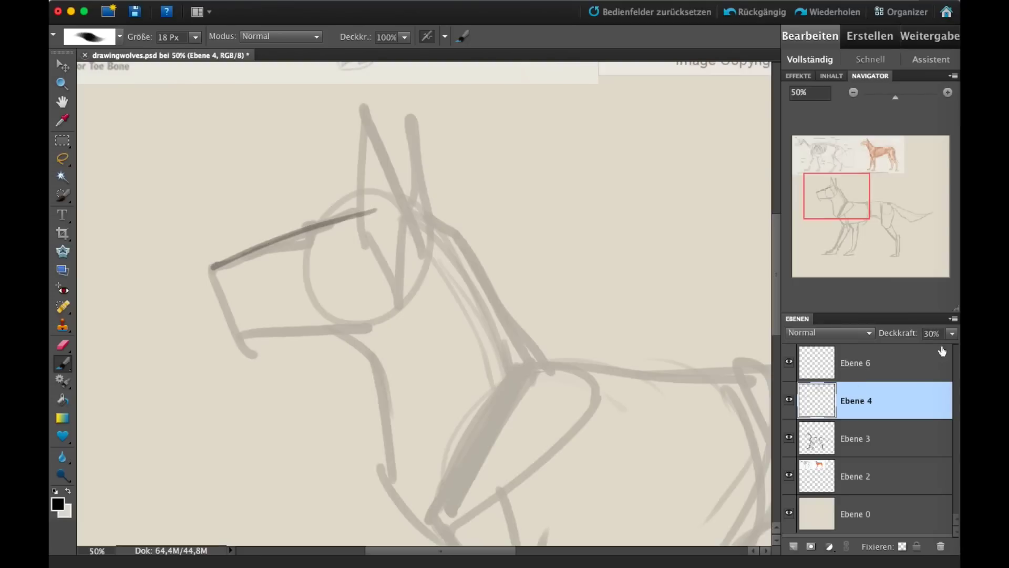
pyautogui.click(952, 334)
pyautogui.moveTo(935, 346); pyautogui.dragTo(931, 350)
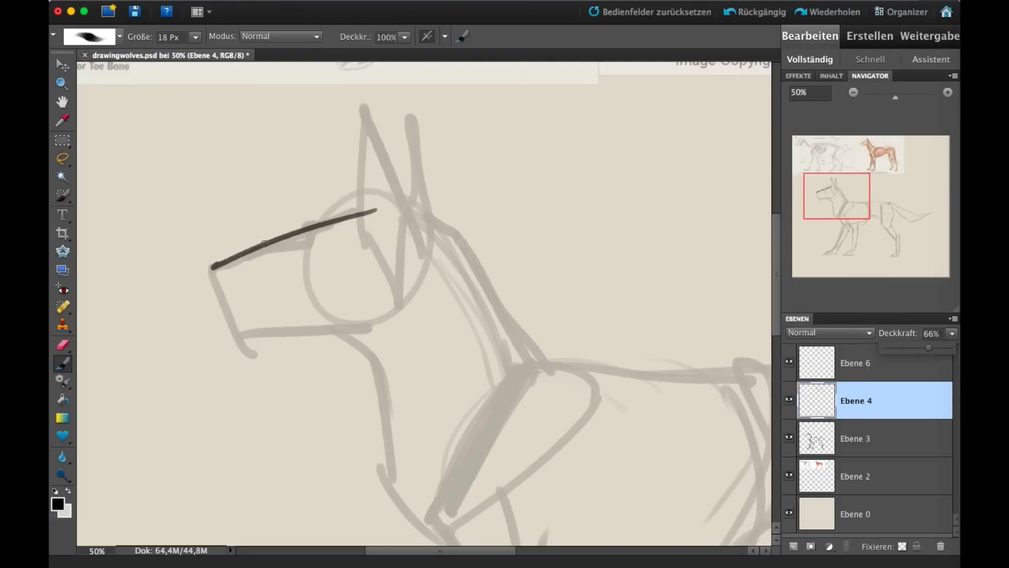
# Step: Add a second line along the muzzle bridge, the curved nose front and a small loop at the brow
pyautogui.moveTo(204, 273); pyautogui.dragTo(367, 219)
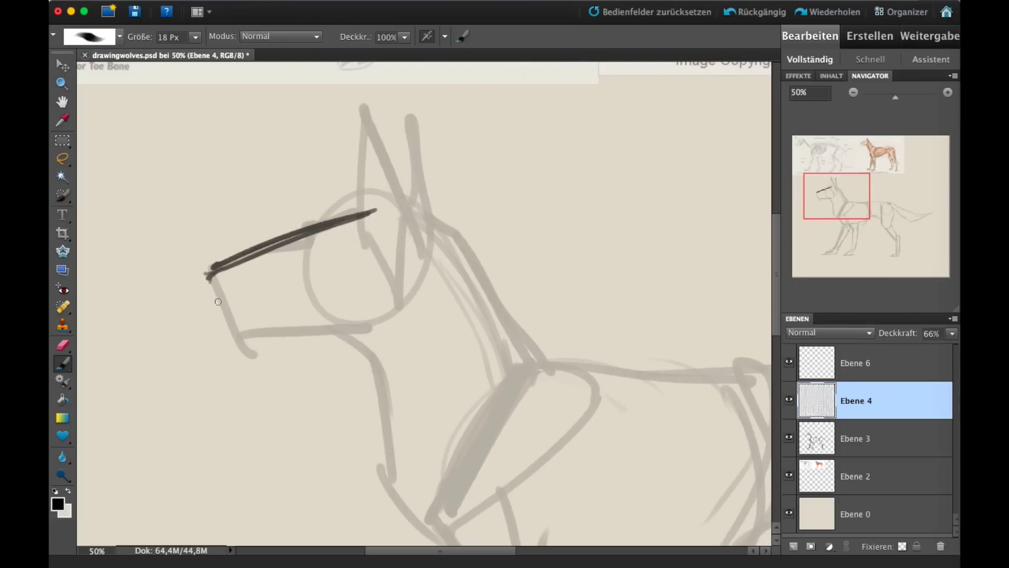
pyautogui.moveTo(209, 272); pyautogui.dragTo(218, 309)
pyautogui.moveTo(321, 234); pyautogui.dragTo(311, 246)
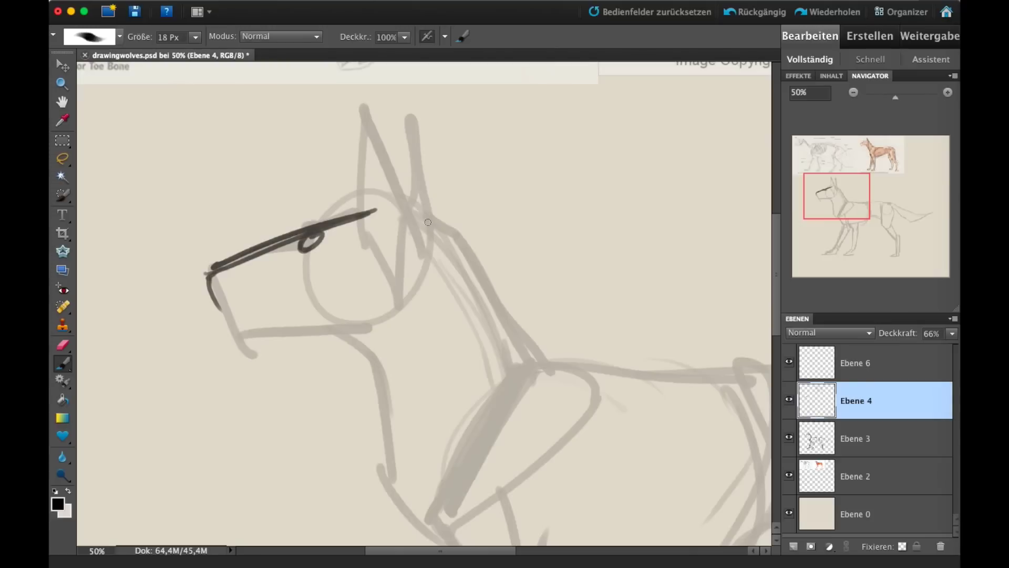
pyautogui.moveTo(837, 201)
pyautogui.mouseDown()
pyautogui.moveTo(834, 190)
pyautogui.moveTo(833, 203)
pyautogui.mouseUp()
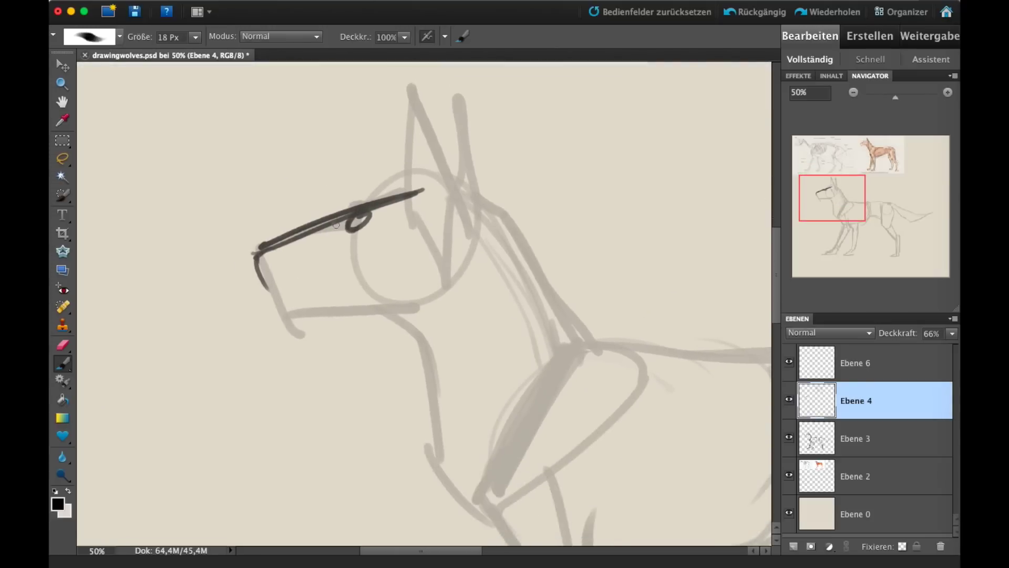
pyautogui.moveTo(346, 225); pyautogui.dragTo(310, 234)
# Step: Erase the upper bridge line, forehead stroke and brow loop with a 41 px eraser, keeping the lower muzzle line
pyautogui.press('e')
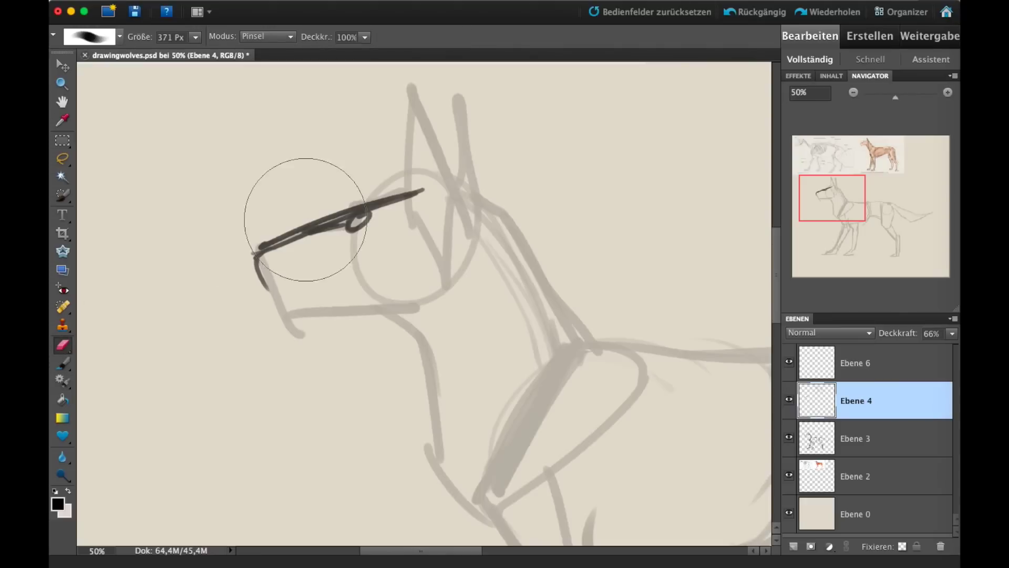
pyautogui.moveTo(263, 225)
pyautogui.mouseDown()
pyautogui.moveTo(324, 211)
pyautogui.moveTo(265, 239)
pyautogui.moveTo(341, 213)
pyautogui.moveTo(361, 193)
pyautogui.mouseUp()
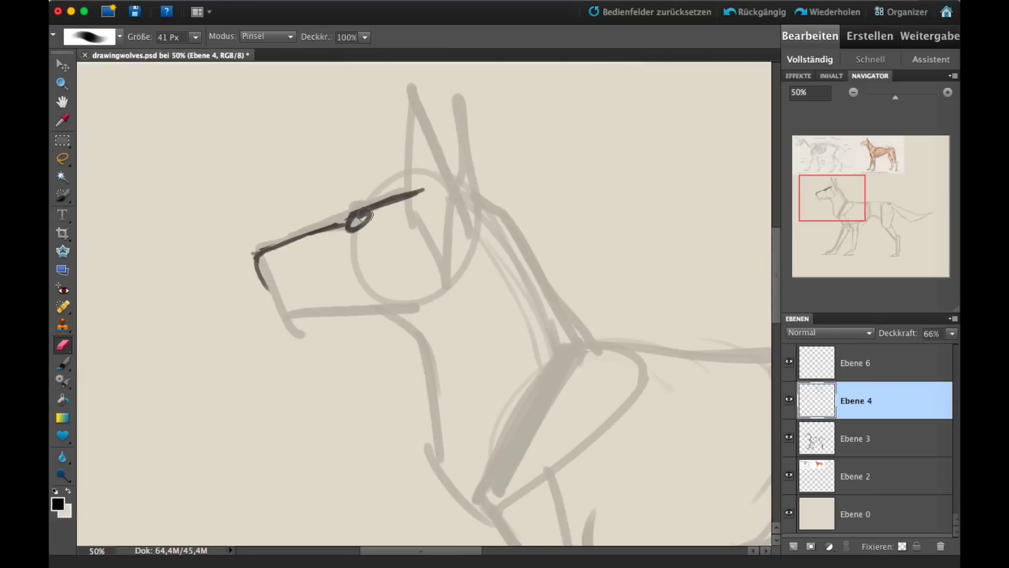
pyautogui.moveTo(364, 214)
pyautogui.mouseDown()
pyautogui.moveTo(389, 205)
pyautogui.moveTo(368, 218)
pyautogui.moveTo(358, 211)
pyautogui.mouseUp()
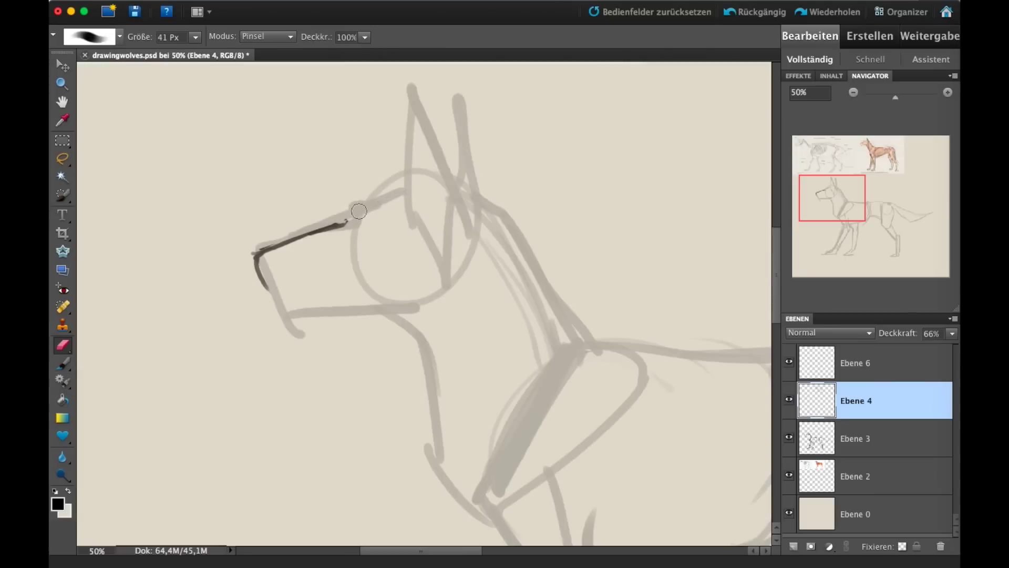
# Step: Draw the brow step, raised forehead, lower jaw and rear cheek contours with the 18 px brush, adding pointed cheek fur strokes
pyautogui.click(62, 363)
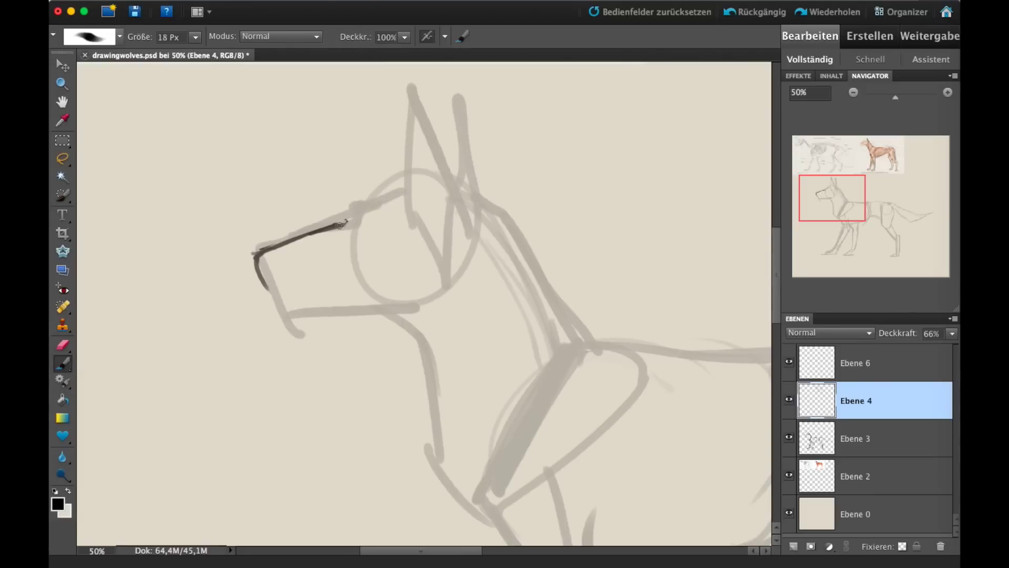
pyautogui.moveTo(353, 210)
pyautogui.mouseDown()
pyautogui.moveTo(330, 228)
pyautogui.moveTo(351, 213)
pyautogui.mouseUp()
pyautogui.moveTo(346, 215)
pyautogui.mouseDown()
pyautogui.moveTo(410, 166)
pyautogui.moveTo(327, 233)
pyautogui.moveTo(340, 227)
pyautogui.moveTo(258, 266)
pyautogui.moveTo(294, 301)
pyautogui.moveTo(385, 281)
pyautogui.moveTo(357, 293)
pyautogui.moveTo(403, 333)
pyautogui.mouseUp()
pyautogui.moveTo(355, 298); pyautogui.dragTo(309, 306)
pyautogui.press('e')
pyautogui.moveTo(368, 283)
pyautogui.mouseDown()
pyautogui.moveTo(280, 295)
pyautogui.moveTo(285, 307)
pyautogui.moveTo(345, 301)
pyautogui.moveTo(403, 347)
pyautogui.moveTo(428, 265)
pyautogui.moveTo(419, 167)
pyautogui.mouseUp()
pyautogui.click(62, 363)
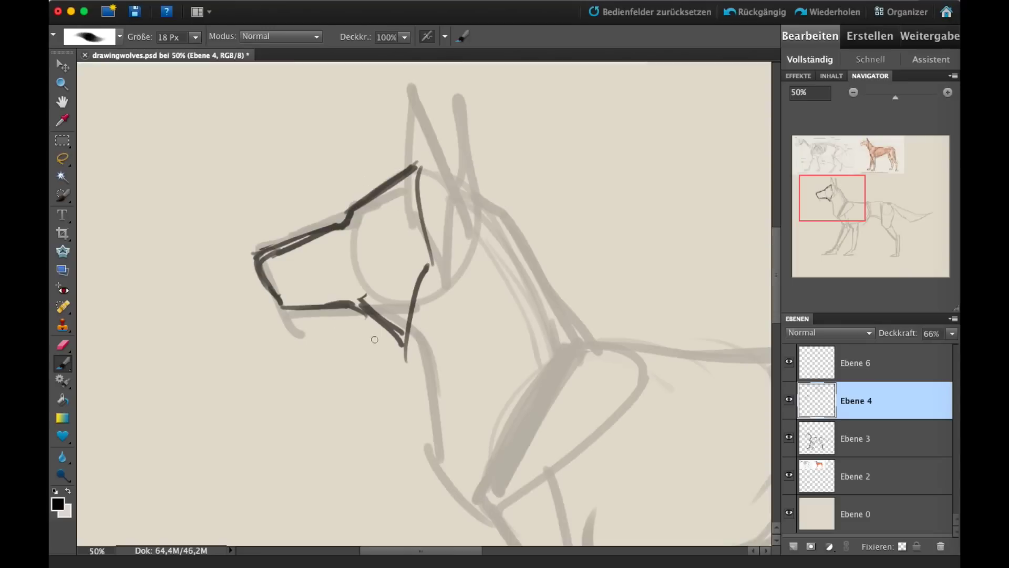
pyautogui.moveTo(339, 310)
pyautogui.mouseDown()
pyautogui.moveTo(381, 341)
pyautogui.moveTo(419, 197)
pyautogui.mouseUp()
pyautogui.moveTo(375, 357); pyautogui.dragTo(410, 235)
# Step: Sketch a small front-view head above the muzzle with a circle, pointed furry cheeks, a centre line and a round muzzle
pyautogui.moveTo(277, 76)
pyautogui.mouseDown()
pyautogui.moveTo(253, 174)
pyautogui.moveTo(259, 73)
pyautogui.moveTo(192, 138)
pyautogui.moveTo(244, 189)
pyautogui.moveTo(342, 120)
pyautogui.moveTo(276, 63)
pyautogui.mouseUp()
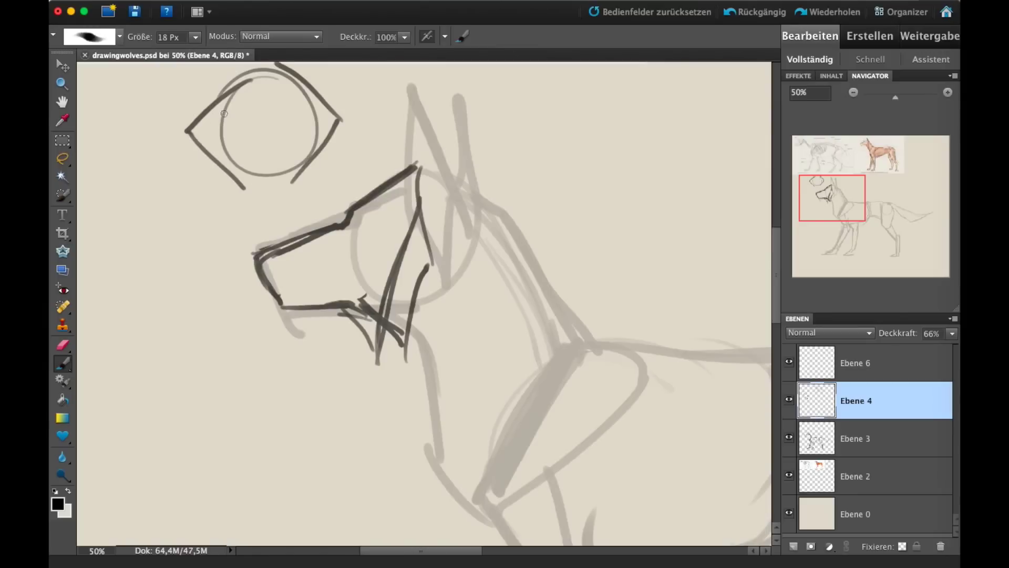
pyautogui.moveTo(223, 113)
pyautogui.mouseDown()
pyautogui.moveTo(184, 139)
pyautogui.moveTo(218, 169)
pyautogui.mouseUp()
pyautogui.moveTo(315, 152)
pyautogui.mouseDown()
pyautogui.moveTo(331, 134)
pyautogui.moveTo(318, 141)
pyautogui.mouseUp()
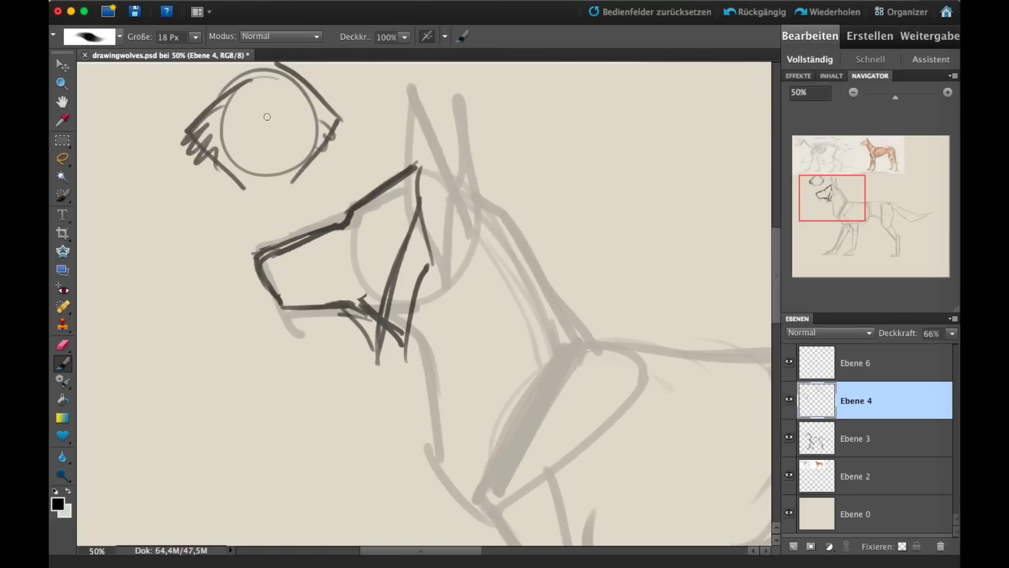
pyautogui.moveTo(266, 84); pyautogui.dragTo(263, 176)
pyautogui.moveTo(260, 132); pyautogui.dragTo(284, 168)
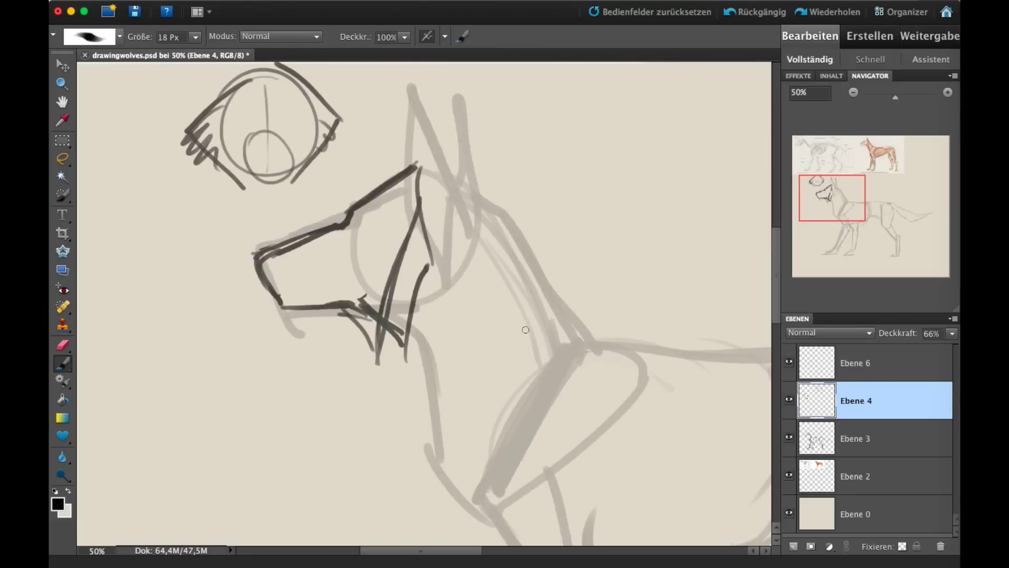
# Step: Erase the raised forehead line, redraw it flatter from the brow, and extend the jaw and cheek strokes
pyautogui.press('e')
pyautogui.moveTo(421, 175)
pyautogui.mouseDown()
pyautogui.moveTo(350, 211)
pyautogui.moveTo(422, 186)
pyautogui.mouseUp()
pyautogui.press('b')
pyautogui.moveTo(317, 232); pyautogui.dragTo(375, 208)
pyautogui.moveTo(337, 309); pyautogui.dragTo(399, 304)
pyautogui.moveTo(432, 207)
pyautogui.mouseDown()
pyautogui.moveTo(391, 313)
pyautogui.moveTo(418, 206)
pyautogui.mouseUp()
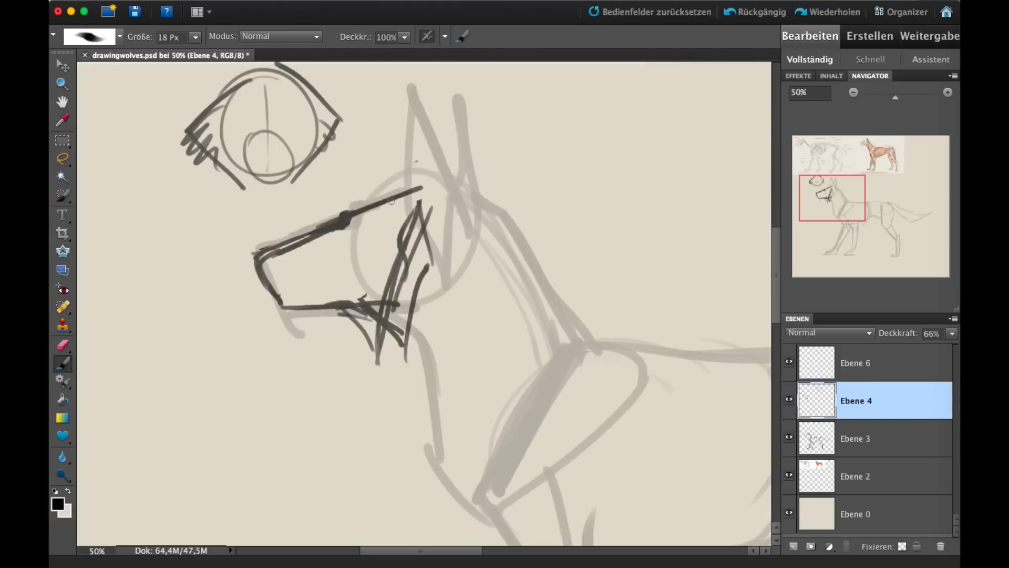
# Step: Draw the side-view eye with its upper lid and lower line just below the brow
pyautogui.moveTo(363, 231)
pyautogui.mouseDown()
pyautogui.moveTo(361, 249)
pyautogui.moveTo(349, 251)
pyautogui.moveTo(361, 235)
pyautogui.moveTo(376, 244)
pyautogui.mouseUp()
pyautogui.moveTo(358, 230)
pyautogui.mouseDown()
pyautogui.moveTo(348, 239)
pyautogui.moveTo(375, 245)
pyautogui.moveTo(344, 256)
pyautogui.mouseUp()
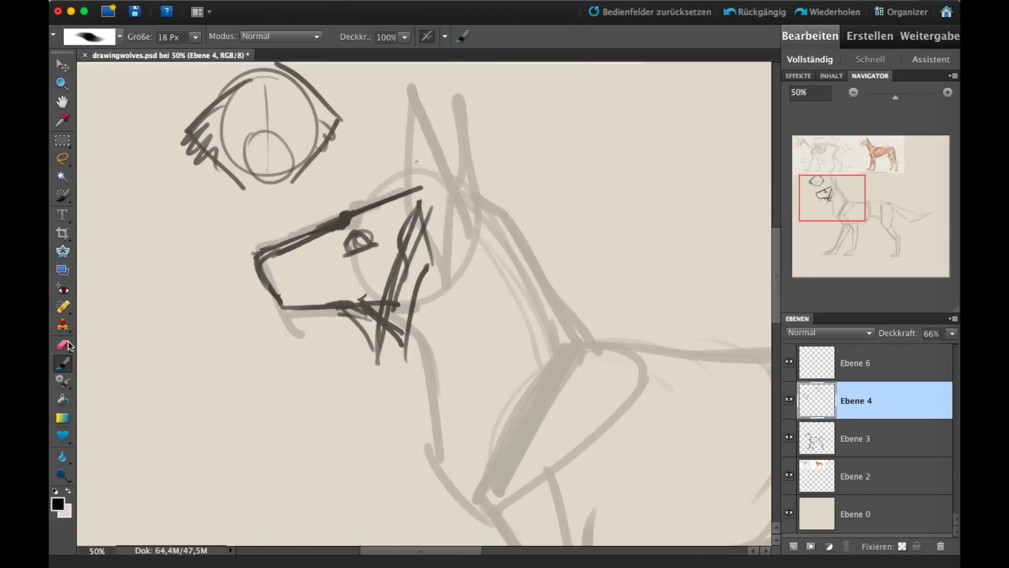
# Step: Erase the side-view head's dark contours and redraw the muzzle's top line, brow step and flat forehead with the 18 px brush
pyautogui.press('e')
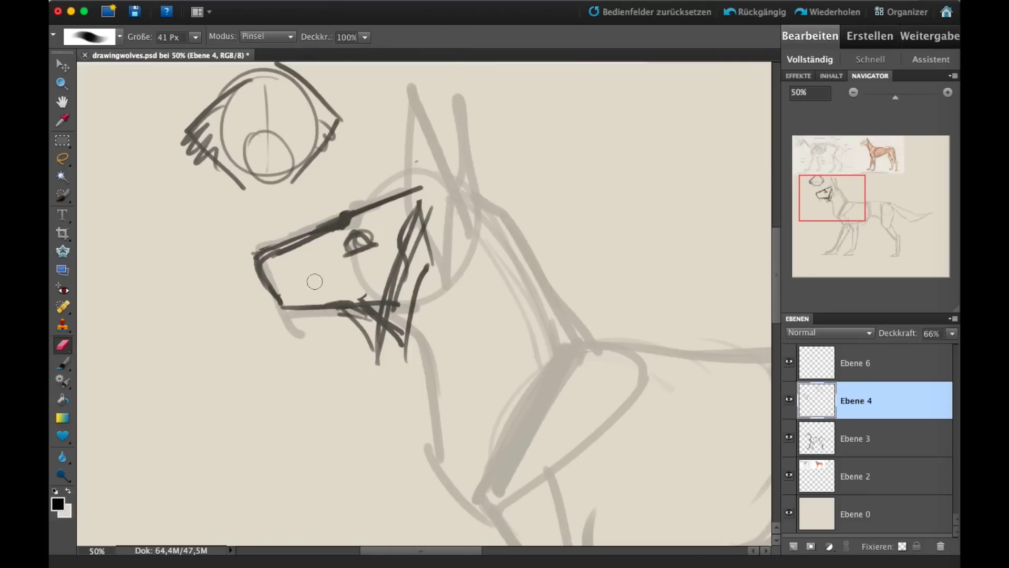
pyautogui.moveTo(368, 239)
pyautogui.mouseDown()
pyautogui.moveTo(333, 264)
pyautogui.moveTo(387, 226)
pyautogui.moveTo(358, 210)
pyautogui.moveTo(254, 280)
pyautogui.moveTo(314, 244)
pyautogui.moveTo(256, 302)
pyautogui.moveTo(415, 216)
pyautogui.moveTo(389, 357)
pyautogui.moveTo(421, 220)
pyautogui.moveTo(365, 292)
pyautogui.mouseUp()
pyautogui.click(62, 363)
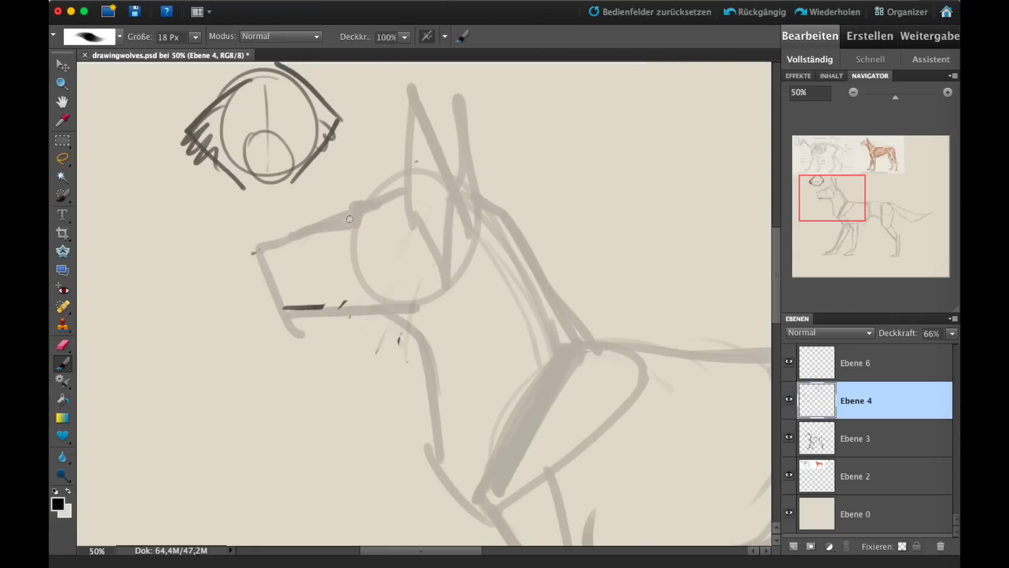
pyautogui.moveTo(351, 214)
pyautogui.mouseDown()
pyautogui.moveTo(357, 247)
pyautogui.moveTo(352, 214)
pyautogui.mouseUp()
pyautogui.moveTo(352, 249)
pyautogui.mouseDown()
pyautogui.moveTo(359, 236)
pyautogui.moveTo(349, 245)
pyautogui.moveTo(388, 241)
pyautogui.mouseUp()
pyautogui.moveTo(351, 237)
pyautogui.mouseDown()
pyautogui.moveTo(337, 243)
pyautogui.moveTo(371, 246)
pyautogui.moveTo(371, 214)
pyautogui.moveTo(383, 211)
pyautogui.moveTo(358, 231)
pyautogui.moveTo(368, 239)
pyautogui.moveTo(337, 254)
pyautogui.mouseUp()
pyautogui.click(363, 239)
pyautogui.click(64, 344)
pyautogui.click(63, 363)
pyautogui.moveTo(348, 222)
pyautogui.mouseDown()
pyautogui.moveTo(269, 250)
pyautogui.moveTo(266, 266)
pyautogui.moveTo(418, 186)
pyautogui.mouseUp()
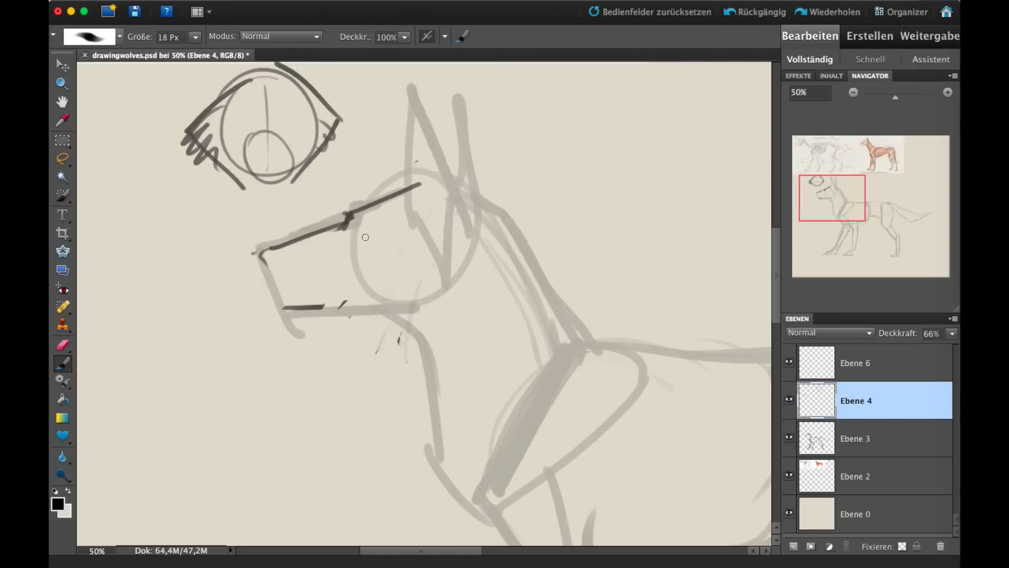
# Step: Sketch two separate eye studies in front of the muzzle: an angular side-view eye and an almond-shaped eye with a round iris
pyautogui.moveTo(829, 199); pyautogui.dragTo(816, 202)
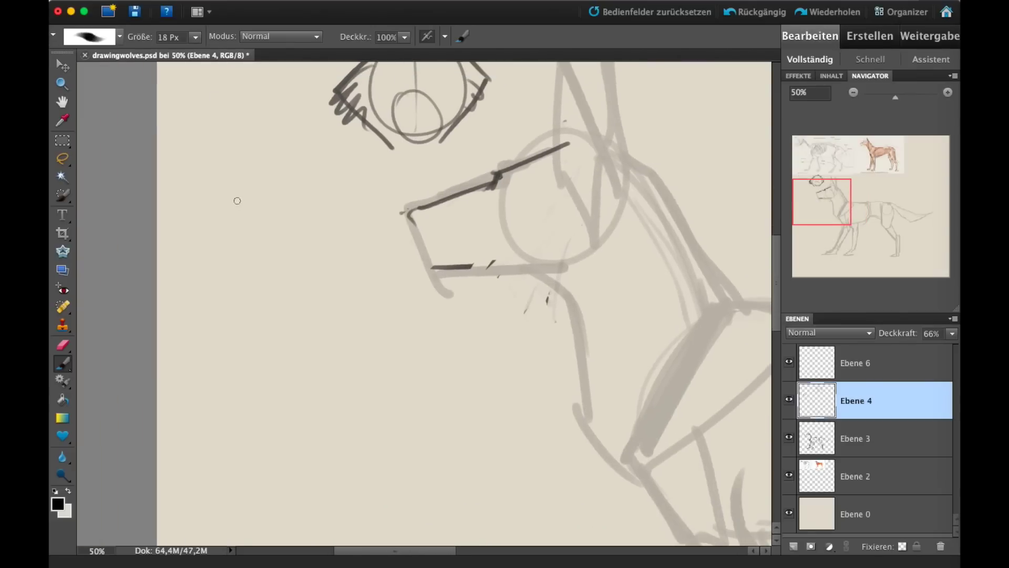
pyautogui.moveTo(253, 202)
pyautogui.mouseDown()
pyautogui.moveTo(279, 221)
pyautogui.moveTo(258, 240)
pyautogui.moveTo(254, 202)
pyautogui.moveTo(243, 214)
pyautogui.moveTo(268, 178)
pyautogui.moveTo(262, 208)
pyautogui.moveTo(236, 211)
pyautogui.mouseUp()
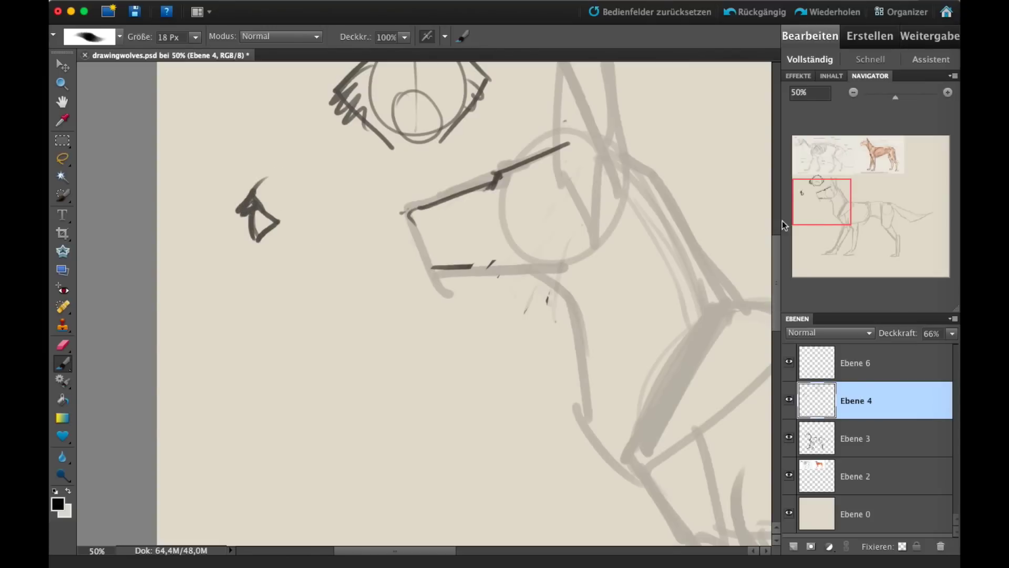
pyautogui.moveTo(818, 214); pyautogui.dragTo(837, 171)
pyautogui.moveTo(837, 172); pyautogui.dragTo(827, 204)
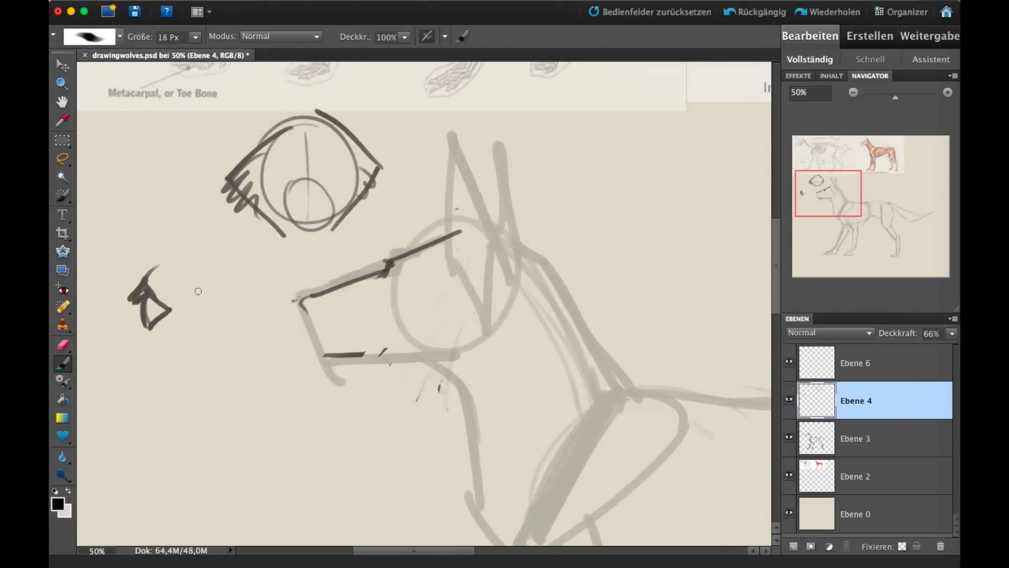
pyautogui.moveTo(203, 332)
pyautogui.mouseDown()
pyautogui.moveTo(201, 361)
pyautogui.moveTo(217, 341)
pyautogui.moveTo(251, 356)
pyautogui.moveTo(202, 346)
pyautogui.moveTo(192, 354)
pyautogui.moveTo(203, 373)
pyautogui.moveTo(255, 354)
pyautogui.mouseUp()
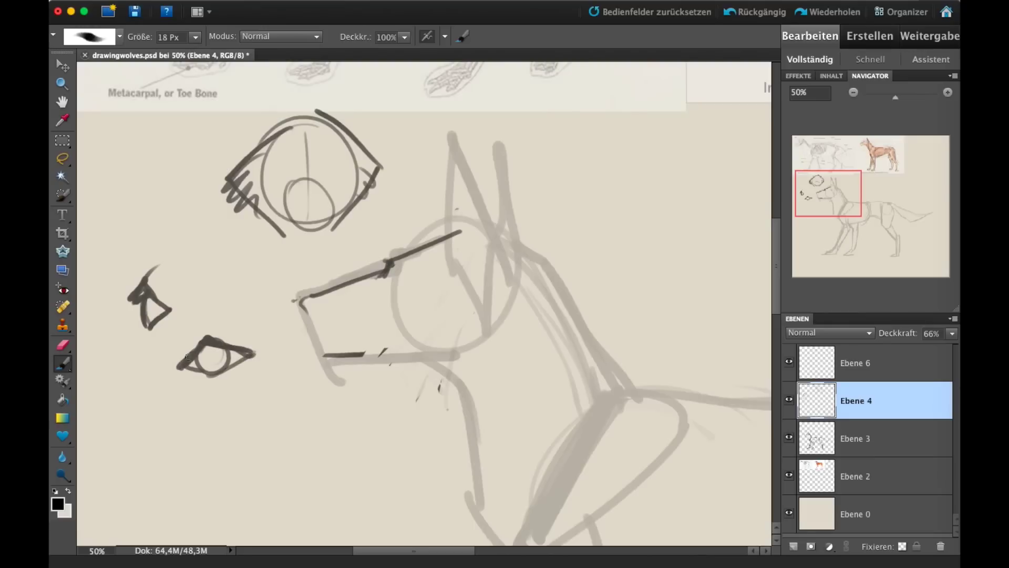
pyautogui.moveTo(187, 355); pyautogui.dragTo(193, 342)
# Step: Draw both slanted eyes on the small front-view head, and a dark-cornered eye with a brow stroke on the side-view head
pyautogui.moveTo(325, 179)
pyautogui.mouseDown()
pyautogui.moveTo(347, 167)
pyautogui.moveTo(329, 182)
pyautogui.moveTo(343, 168)
pyautogui.moveTo(273, 186)
pyautogui.mouseUp()
pyautogui.moveTo(394, 282)
pyautogui.mouseDown()
pyautogui.moveTo(418, 288)
pyautogui.moveTo(392, 278)
pyautogui.moveTo(402, 303)
pyautogui.moveTo(395, 279)
pyautogui.moveTo(387, 296)
pyautogui.moveTo(390, 288)
pyautogui.mouseUp()
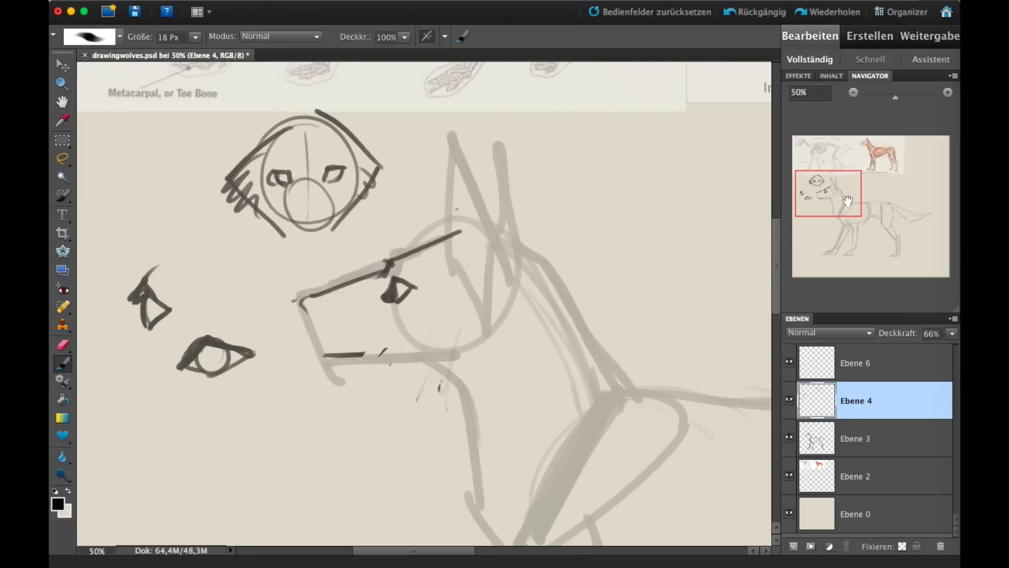
pyautogui.moveTo(848, 201); pyautogui.dragTo(852, 207)
pyautogui.moveTo(351, 218); pyautogui.dragTo(360, 188)
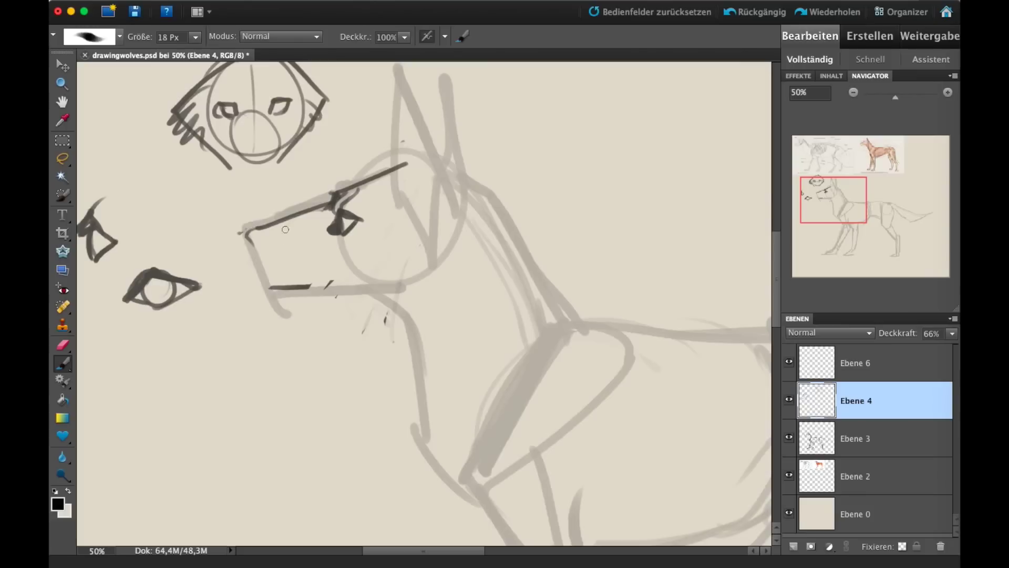
# Step: Draw the side-view nose with its nostril, the muzzle front, the lower jaw line and the slanted rear cheek contour
pyautogui.moveTo(274, 230)
pyautogui.mouseDown()
pyautogui.moveTo(256, 251)
pyautogui.moveTo(272, 233)
pyautogui.moveTo(264, 276)
pyautogui.moveTo(278, 287)
pyautogui.moveTo(414, 286)
pyautogui.moveTo(433, 231)
pyautogui.moveTo(375, 304)
pyautogui.mouseUp()
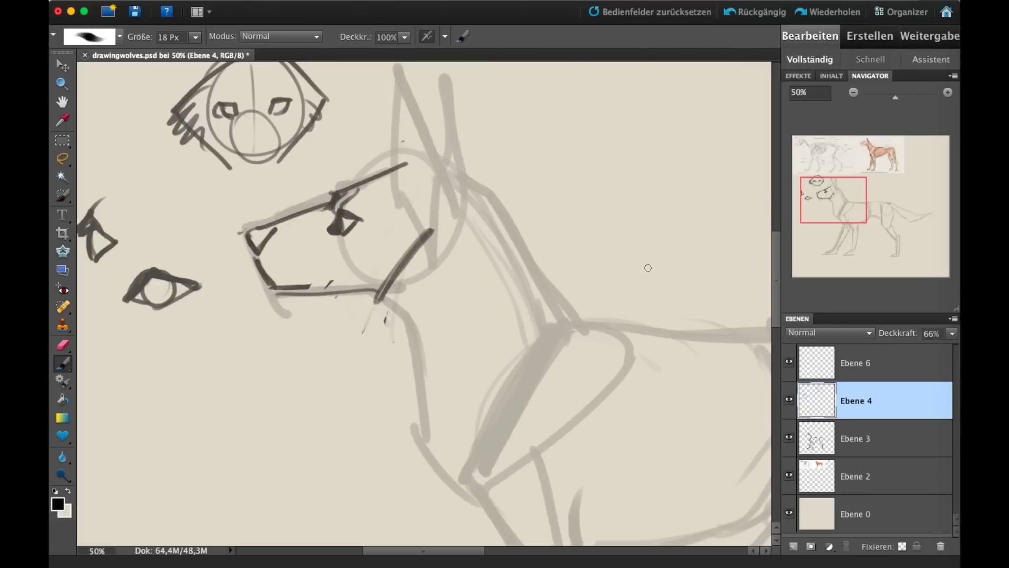
pyautogui.moveTo(839, 200); pyautogui.dragTo(834, 194)
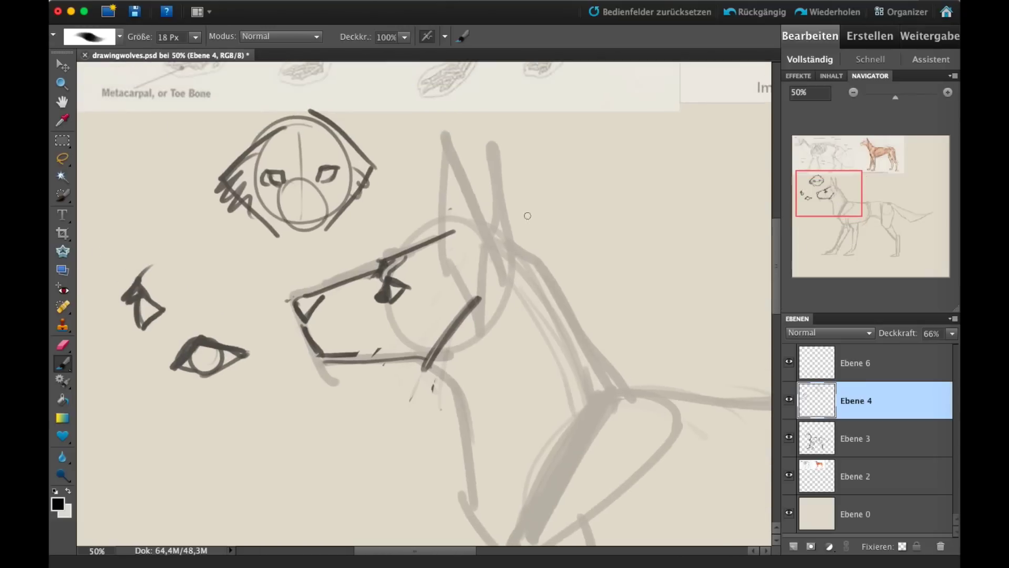
pyautogui.moveTo(304, 317); pyautogui.dragTo(324, 292)
pyautogui.press('e')
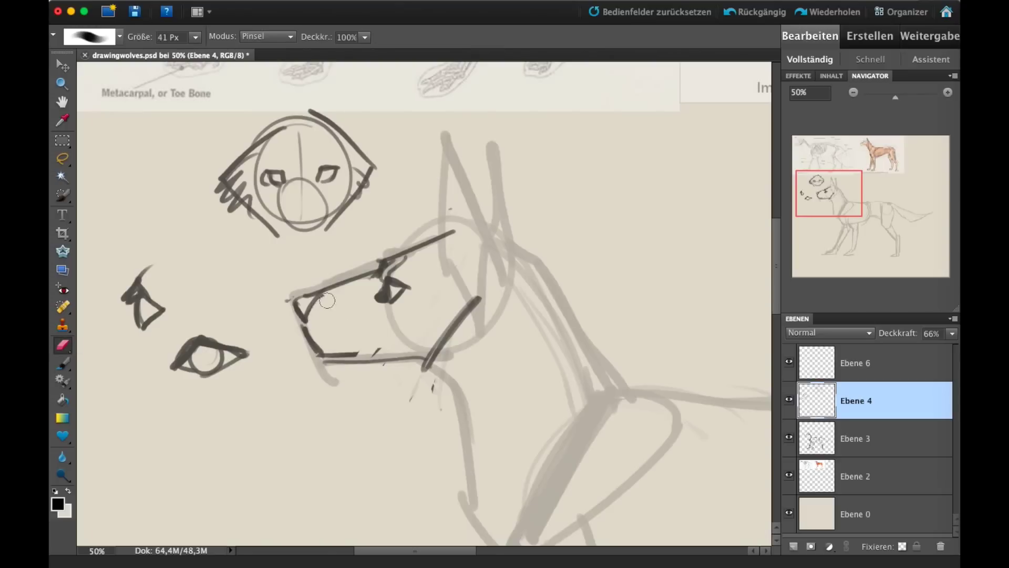
pyautogui.click(70, 361)
pyautogui.moveTo(294, 308)
pyautogui.mouseDown()
pyautogui.moveTo(302, 319)
pyautogui.moveTo(315, 295)
pyautogui.mouseUp()
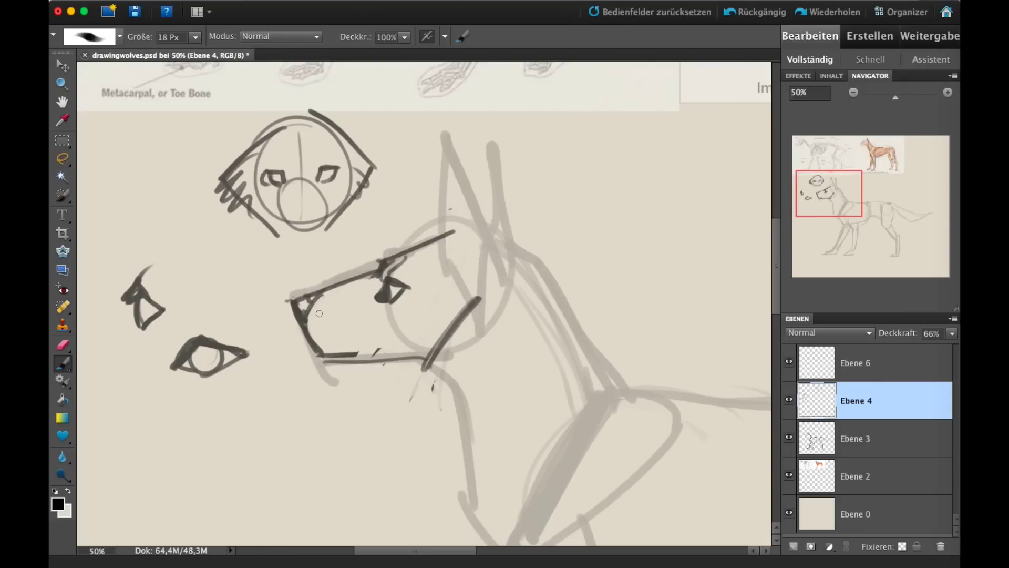
# Step: Draw a pointed ear on the side-view head, the contour from ear base to rear cheek, and light inner cheek strokes
pyautogui.moveTo(436, 253)
pyautogui.mouseDown()
pyautogui.moveTo(473, 301)
pyautogui.moveTo(434, 141)
pyautogui.moveTo(432, 243)
pyautogui.mouseUp()
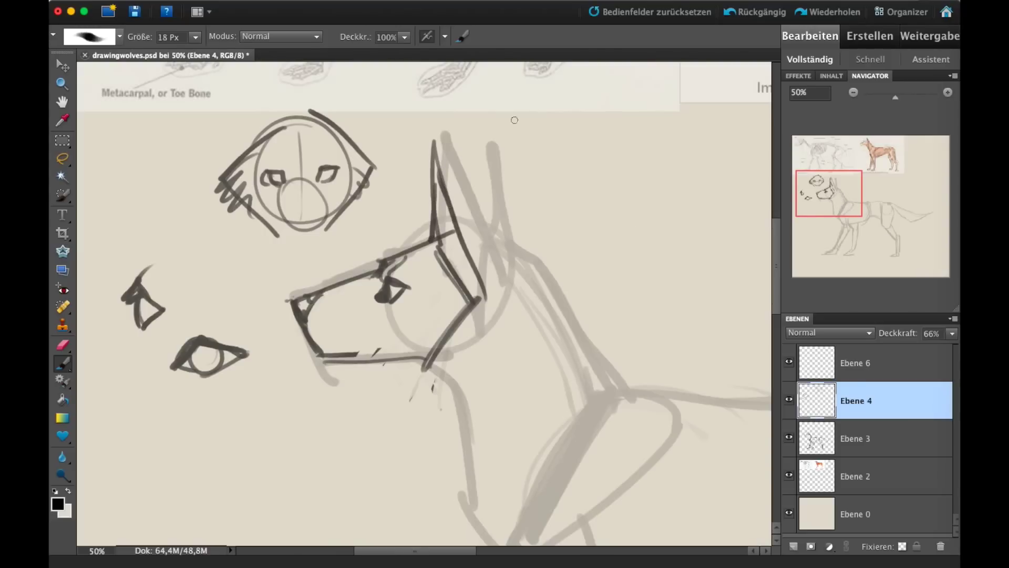
pyautogui.moveTo(847, 194); pyautogui.dragTo(851, 205)
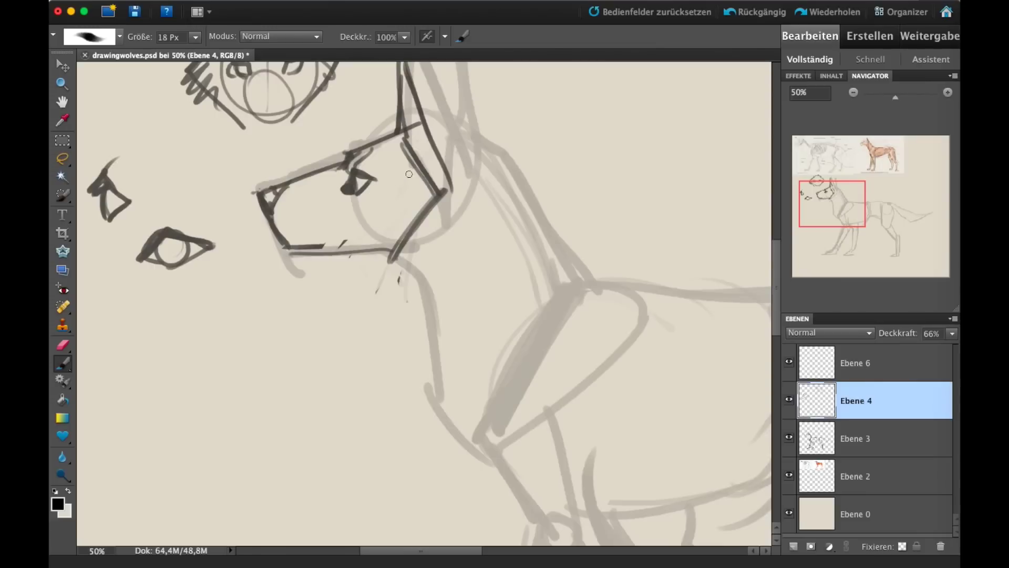
pyautogui.moveTo(409, 174)
pyautogui.mouseDown()
pyautogui.moveTo(362, 220)
pyautogui.moveTo(377, 242)
pyautogui.mouseUp()
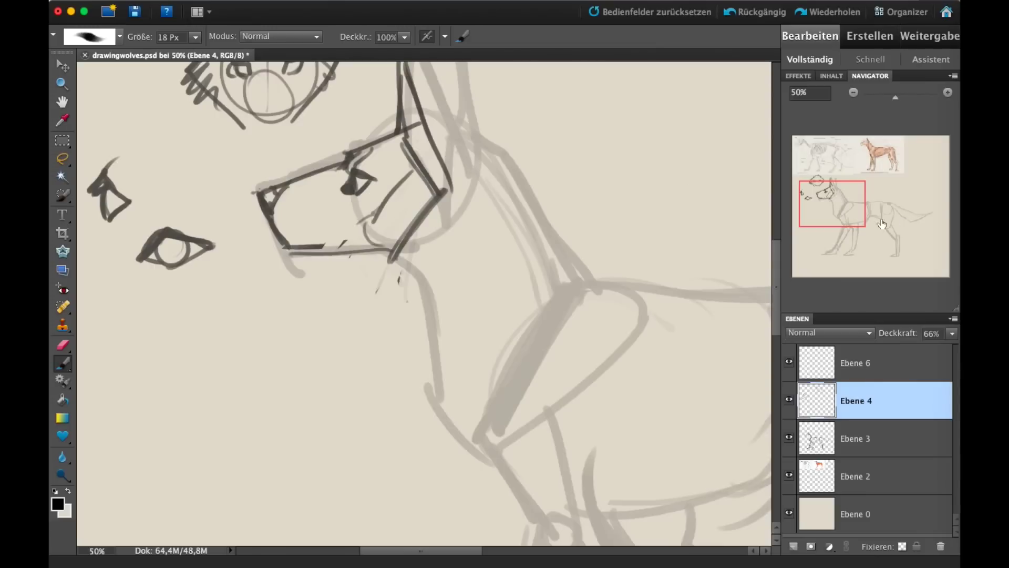
pyautogui.moveTo(883, 225); pyautogui.dragTo(882, 218)
# Step: Erase the inner cheek strokes and most of the ear on the side-view head with the 41 px eraser
pyautogui.click(62, 344)
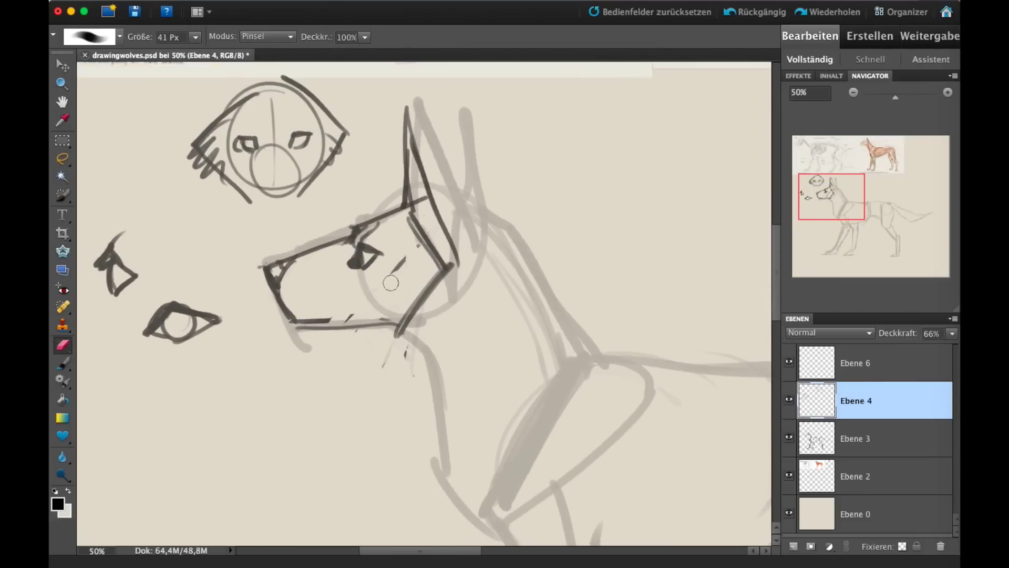
pyautogui.moveTo(390, 283); pyautogui.dragTo(420, 246)
pyautogui.moveTo(429, 167); pyautogui.dragTo(427, 191)
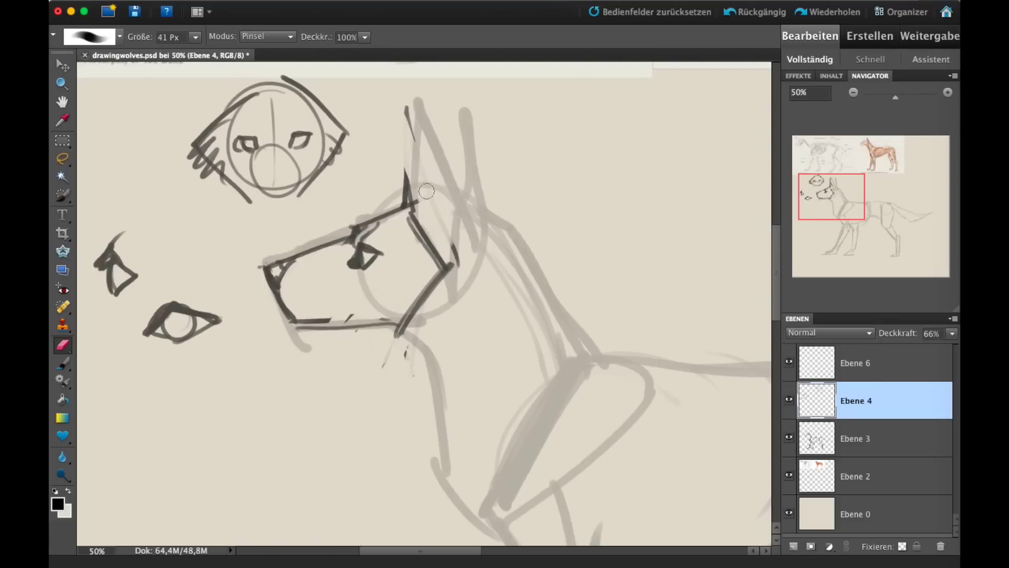
# Step: Add straight slanted strokes along both upper sides of the small front-view head with the 18 px brush
pyautogui.click(62, 363)
pyautogui.moveTo(266, 86)
pyautogui.mouseDown()
pyautogui.moveTo(243, 106)
pyautogui.moveTo(220, 134)
pyautogui.mouseUp()
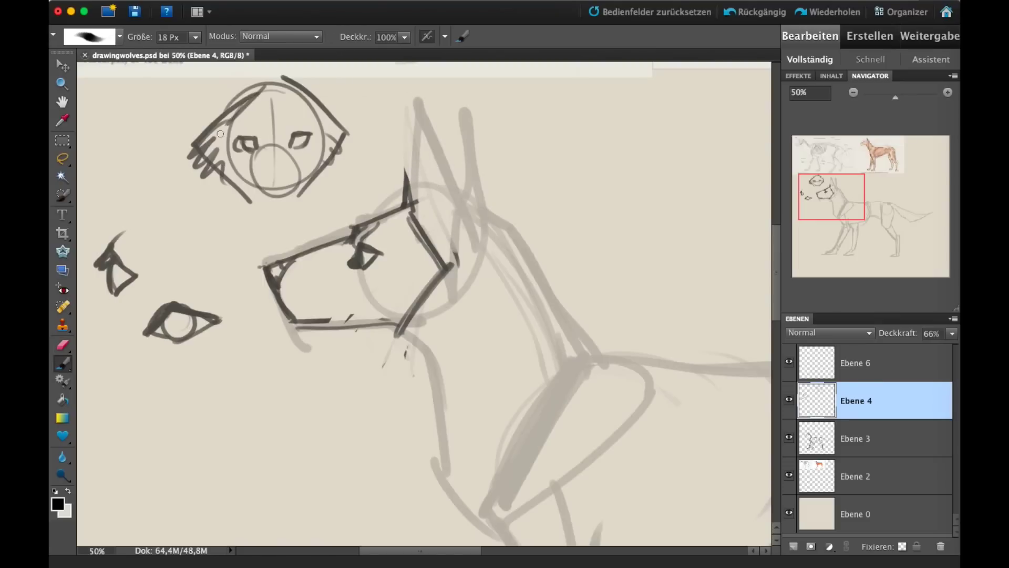
pyautogui.moveTo(289, 87); pyautogui.dragTo(326, 129)
# Step: Sketch a larger front-view head circle above the wolf's back, with a flat crown, angular sides and pointed cheeks around it
pyautogui.hscroll(5, 603, 170)
pyautogui.scroll(1, 603, 170)
pyautogui.moveTo(584, 265)
pyautogui.mouseDown()
pyautogui.moveTo(552, 128)
pyautogui.moveTo(620, 205)
pyautogui.mouseUp()
pyautogui.moveTo(518, 146)
pyautogui.mouseDown()
pyautogui.moveTo(471, 205)
pyautogui.moveTo(510, 268)
pyautogui.mouseUp()
pyautogui.moveTo(583, 150); pyautogui.dragTo(624, 204)
pyautogui.moveTo(629, 208); pyautogui.dragTo(585, 263)
pyautogui.moveTo(476, 211)
pyautogui.mouseDown()
pyautogui.moveTo(519, 260)
pyautogui.moveTo(522, 151)
pyautogui.moveTo(589, 150)
pyautogui.moveTo(510, 142)
pyautogui.moveTo(578, 151)
pyautogui.mouseUp()
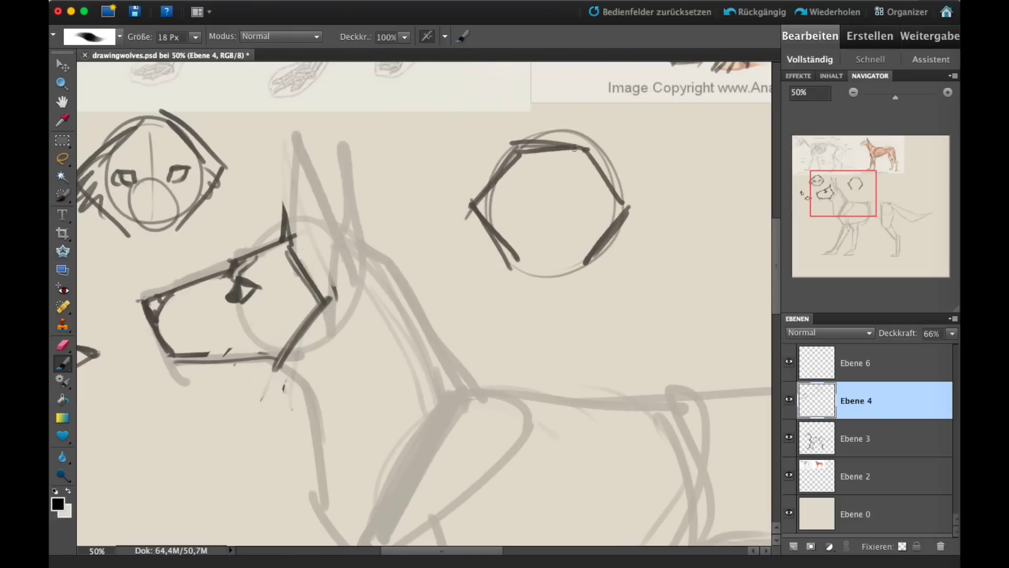
# Step: Draw two tall pointed ears on the larger front-view head, with slanted strokes at their inner bases
pyautogui.moveTo(844, 190)
pyautogui.mouseDown()
pyautogui.moveTo(835, 155)
pyautogui.moveTo(856, 185)
pyautogui.mouseUp()
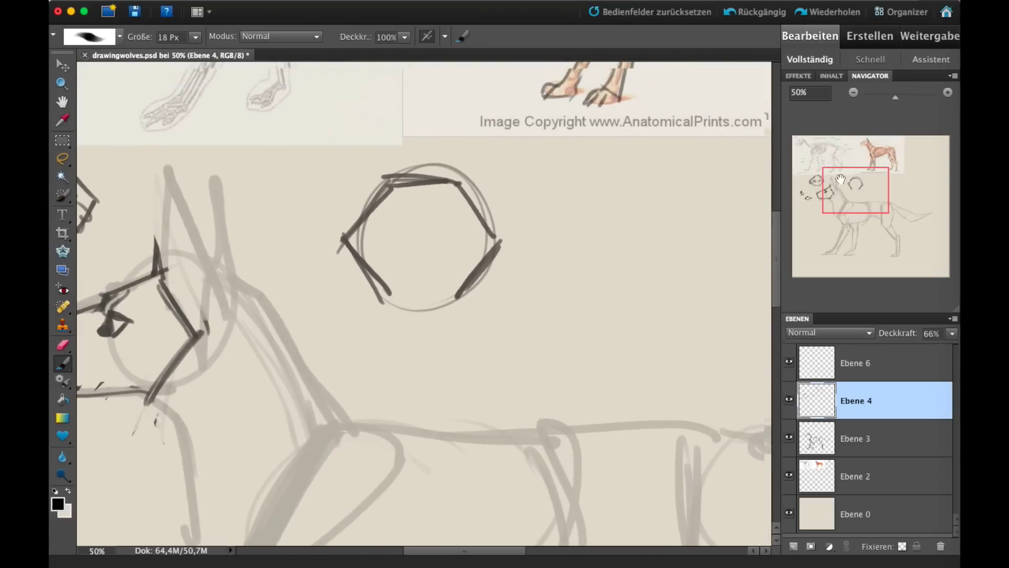
pyautogui.moveTo(400, 188)
pyautogui.mouseDown()
pyautogui.moveTo(374, 123)
pyautogui.moveTo(352, 219)
pyautogui.mouseUp()
pyautogui.moveTo(457, 181)
pyautogui.mouseDown()
pyautogui.moveTo(468, 124)
pyautogui.moveTo(502, 209)
pyautogui.moveTo(494, 223)
pyautogui.mouseUp()
pyautogui.moveTo(466, 139)
pyautogui.mouseDown()
pyautogui.moveTo(451, 181)
pyautogui.moveTo(390, 154)
pyautogui.mouseUp()
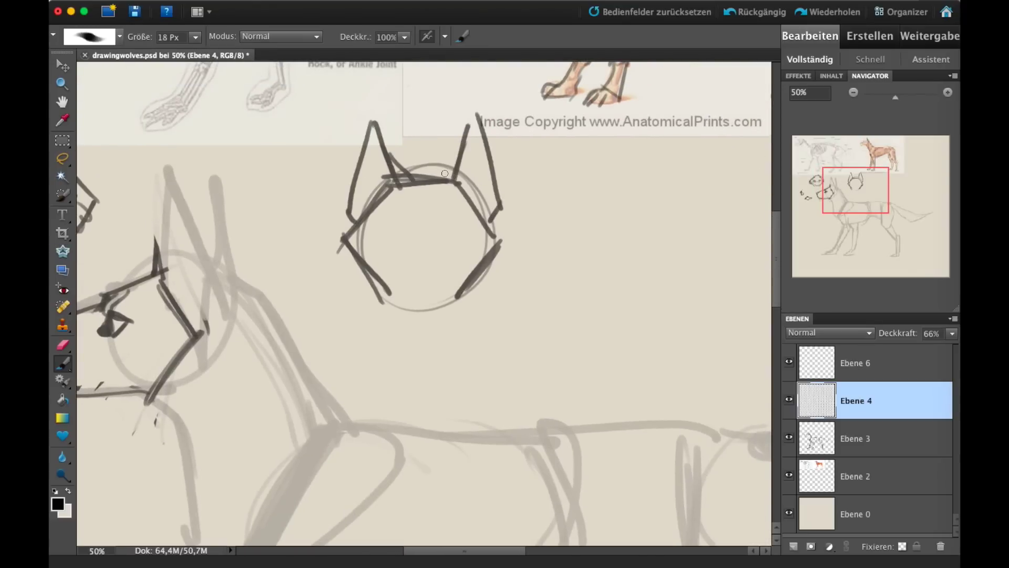
pyautogui.moveTo(438, 183); pyautogui.dragTo(459, 155)
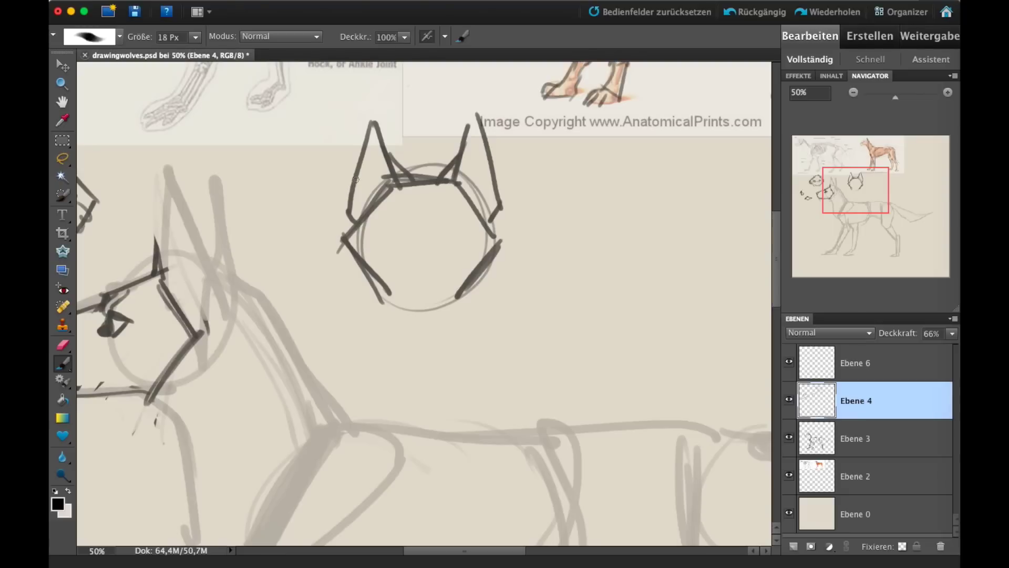
# Step: Add short fur strokes at the outer bases of both ears and sharpen one ear's tip on the larger front-view head
pyautogui.moveTo(356, 179)
pyautogui.mouseDown()
pyautogui.moveTo(341, 210)
pyautogui.moveTo(351, 217)
pyautogui.mouseUp()
pyautogui.moveTo(502, 196); pyautogui.dragTo(492, 227)
pyautogui.moveTo(354, 188); pyautogui.dragTo(367, 216)
pyautogui.moveTo(496, 186); pyautogui.dragTo(482, 212)
pyautogui.moveTo(388, 138)
pyautogui.mouseDown()
pyautogui.moveTo(377, 105)
pyautogui.moveTo(353, 182)
pyautogui.mouseUp()
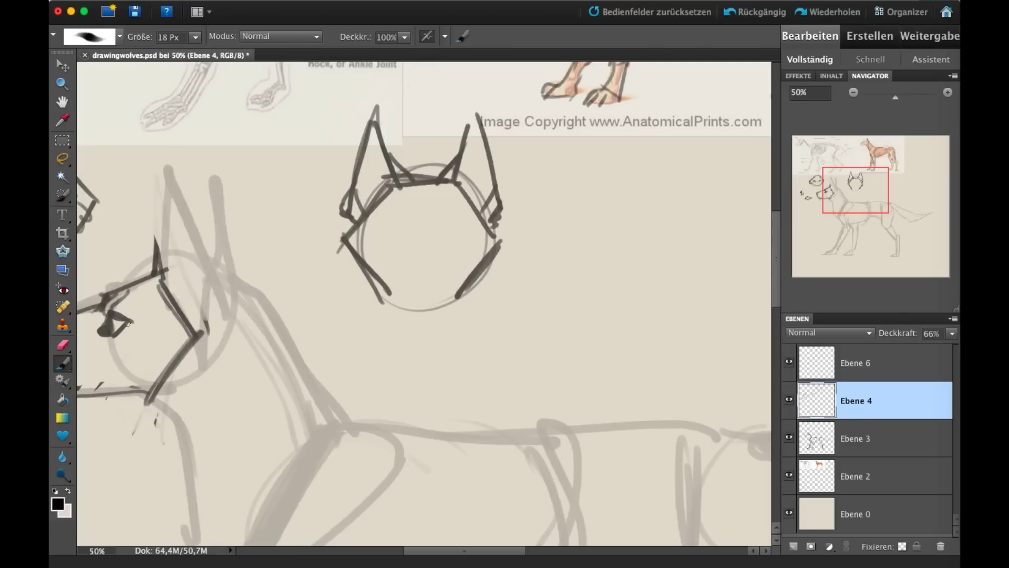
# Step: Erase the construction circle's upper arc and the slanted upper side lines inside the larger front-view head
pyautogui.press('e')
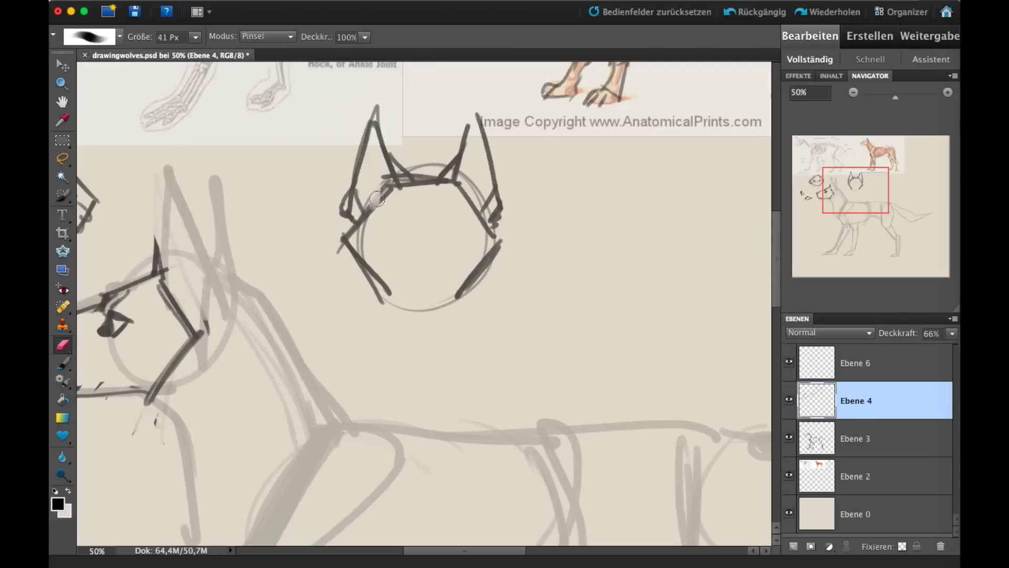
pyautogui.moveTo(377, 199); pyautogui.dragTo(392, 178)
pyautogui.moveTo(470, 167); pyautogui.dragTo(473, 215)
pyautogui.moveTo(433, 172); pyautogui.dragTo(435, 164)
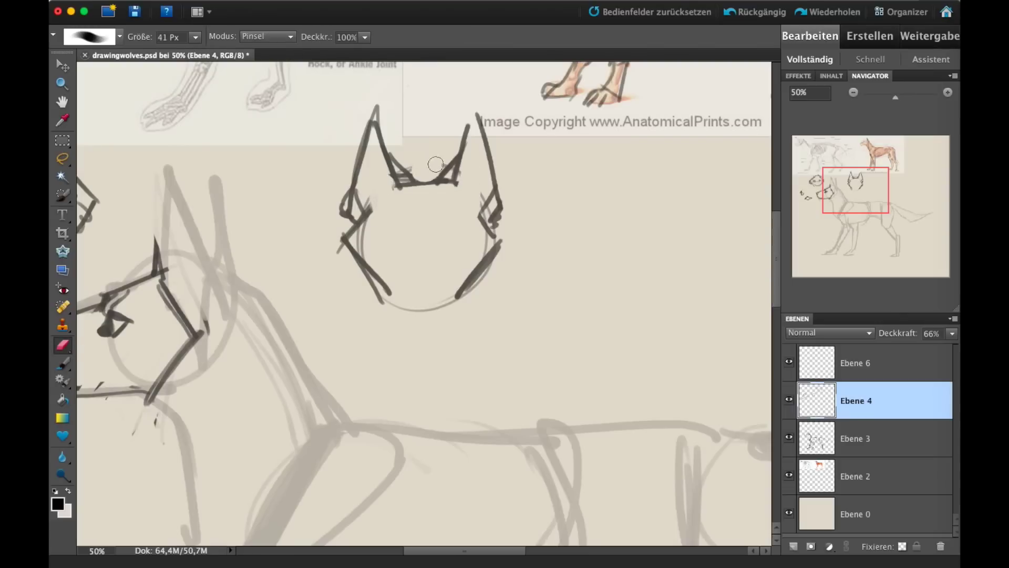
# Step: Draw a horizontal eye line, a vertical centre line and a muzzle circle on the larger front-view head, undoing the extra lower-cheek stroke
pyautogui.click(63, 362)
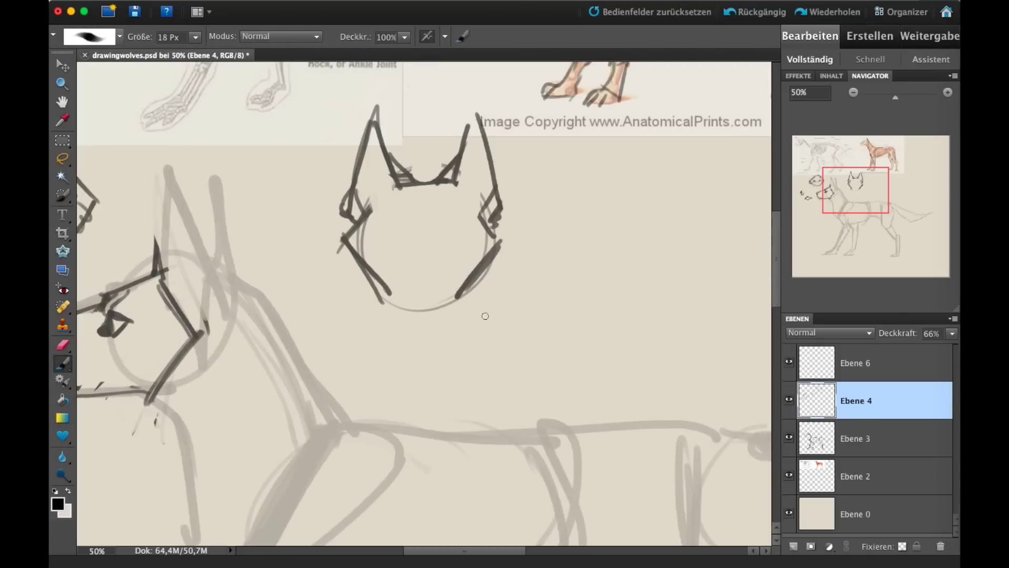
pyautogui.moveTo(366, 248)
pyautogui.mouseDown()
pyautogui.moveTo(497, 243)
pyautogui.moveTo(339, 251)
pyautogui.mouseUp()
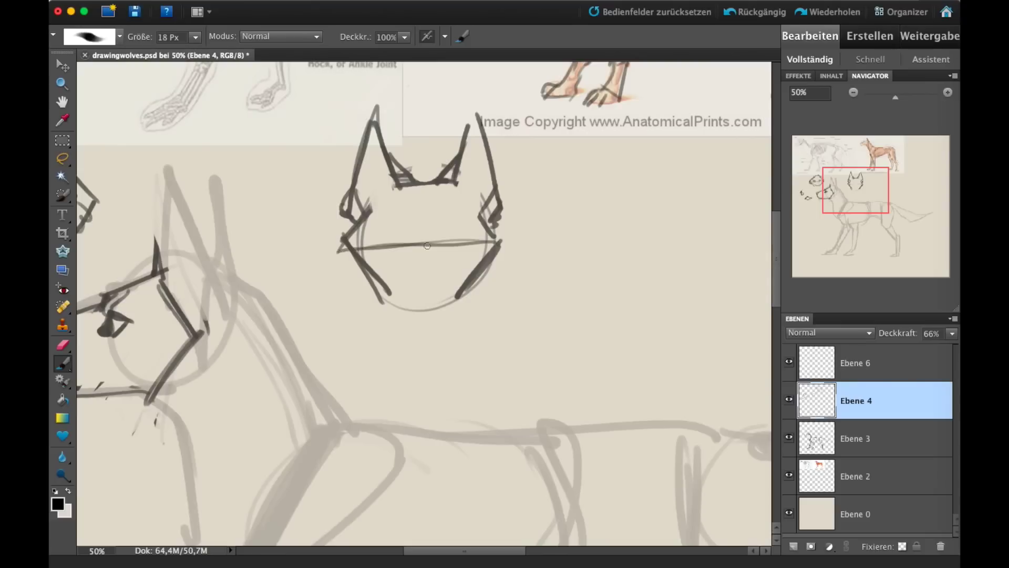
pyautogui.moveTo(424, 185)
pyautogui.mouseDown()
pyautogui.moveTo(426, 304)
pyautogui.moveTo(420, 286)
pyautogui.mouseUp()
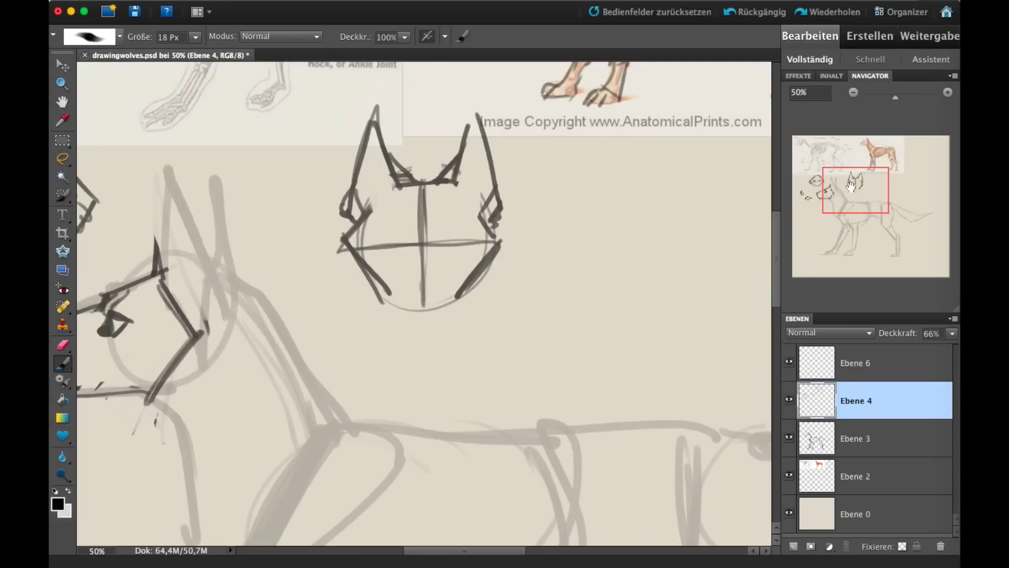
pyautogui.moveTo(864, 184); pyautogui.dragTo(865, 187)
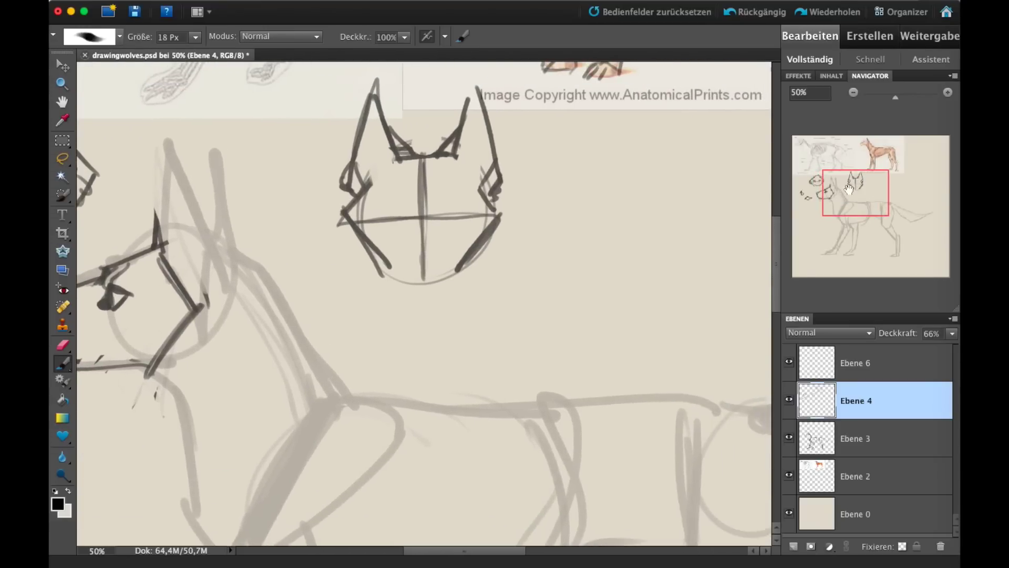
pyautogui.moveTo(446, 250)
pyautogui.mouseDown()
pyautogui.moveTo(402, 262)
pyautogui.moveTo(453, 237)
pyautogui.moveTo(408, 273)
pyautogui.moveTo(407, 290)
pyautogui.mouseUp()
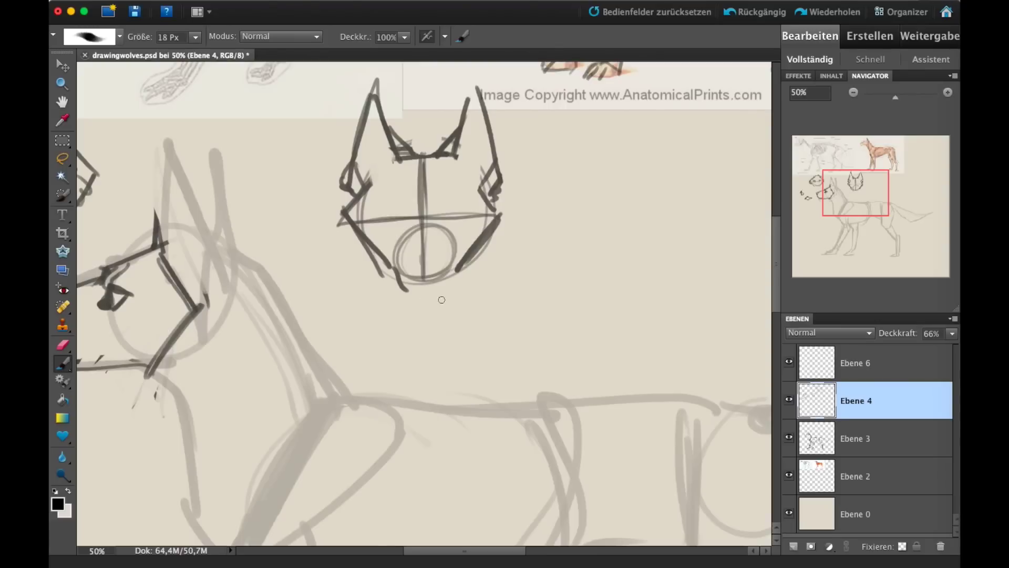
pyautogui.click(745, 11)
# Step: Draw the eyes, dark nose and curved mouth on the larger front-view head, and erase most of the facial guide lines
pyautogui.moveTo(404, 198)
pyautogui.mouseDown()
pyautogui.moveTo(403, 210)
pyautogui.moveTo(444, 208)
pyautogui.moveTo(446, 217)
pyautogui.moveTo(402, 205)
pyautogui.moveTo(385, 216)
pyautogui.moveTo(463, 210)
pyautogui.moveTo(394, 209)
pyautogui.mouseUp()
pyautogui.moveTo(420, 248)
pyautogui.mouseDown()
pyautogui.moveTo(432, 247)
pyautogui.moveTo(417, 248)
pyautogui.moveTo(426, 252)
pyautogui.moveTo(423, 168)
pyautogui.moveTo(421, 181)
pyautogui.mouseUp()
pyautogui.click(63, 344)
pyautogui.moveTo(373, 206)
pyautogui.mouseDown()
pyautogui.moveTo(371, 226)
pyautogui.moveTo(458, 229)
pyautogui.moveTo(355, 239)
pyautogui.mouseUp()
pyautogui.click(63, 362)
pyautogui.moveTo(415, 268)
pyautogui.mouseDown()
pyautogui.moveTo(440, 269)
pyautogui.moveTo(409, 271)
pyautogui.mouseUp()
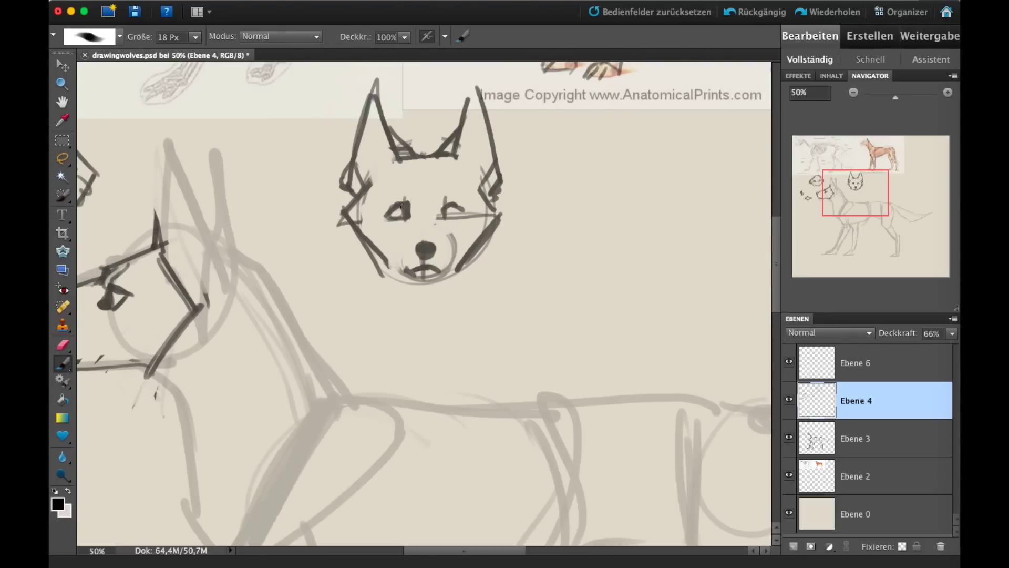
# Step: Darken the larger head's eyes, add inner brow strokes, and redraw the slanted side contours from the crown to the cheeks
pyautogui.moveTo(402, 209)
pyautogui.mouseDown()
pyautogui.moveTo(384, 210)
pyautogui.moveTo(399, 219)
pyautogui.moveTo(462, 207)
pyautogui.moveTo(410, 203)
pyautogui.mouseUp()
pyautogui.moveTo(394, 154); pyautogui.dragTo(353, 220)
pyautogui.moveTo(458, 156)
pyautogui.mouseDown()
pyautogui.moveTo(492, 221)
pyautogui.moveTo(481, 207)
pyautogui.mouseUp()
pyautogui.moveTo(391, 173); pyautogui.dragTo(359, 223)
pyautogui.moveTo(412, 187)
pyautogui.mouseDown()
pyautogui.moveTo(412, 203)
pyautogui.moveTo(444, 179)
pyautogui.moveTo(443, 210)
pyautogui.moveTo(457, 218)
pyautogui.moveTo(401, 219)
pyautogui.mouseUp()
pyautogui.moveTo(464, 204); pyautogui.dragTo(455, 169)
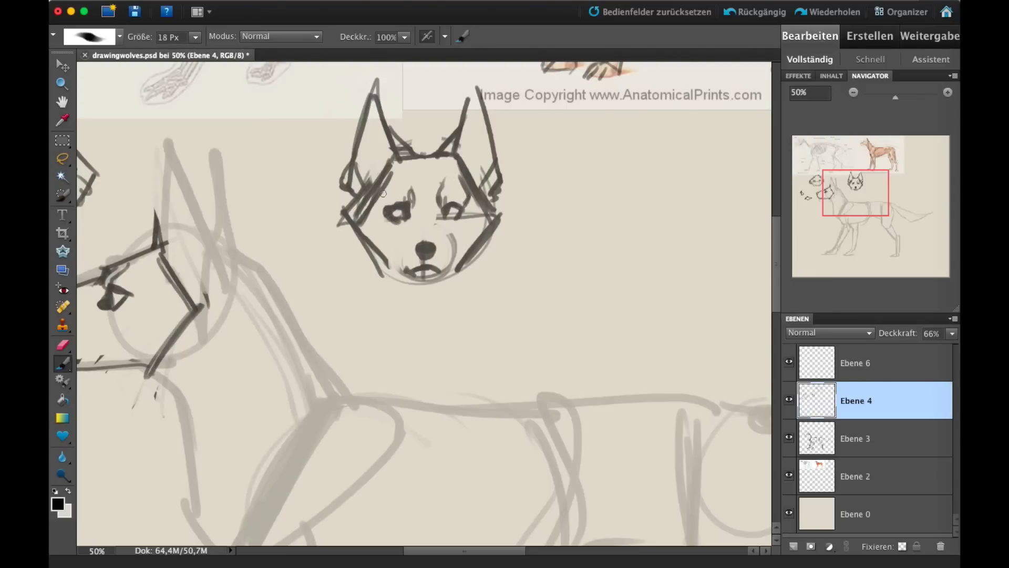
# Step: Add fur strokes beside the eyes and pointed tufts on both outer cheeks of the larger front-view head
pyautogui.moveTo(389, 174); pyautogui.dragTo(376, 211)
pyautogui.moveTo(470, 205); pyautogui.dragTo(480, 240)
pyautogui.moveTo(364, 205)
pyautogui.mouseDown()
pyautogui.moveTo(335, 227)
pyautogui.moveTo(342, 261)
pyautogui.mouseUp()
pyautogui.moveTo(490, 203); pyautogui.dragTo(512, 220)
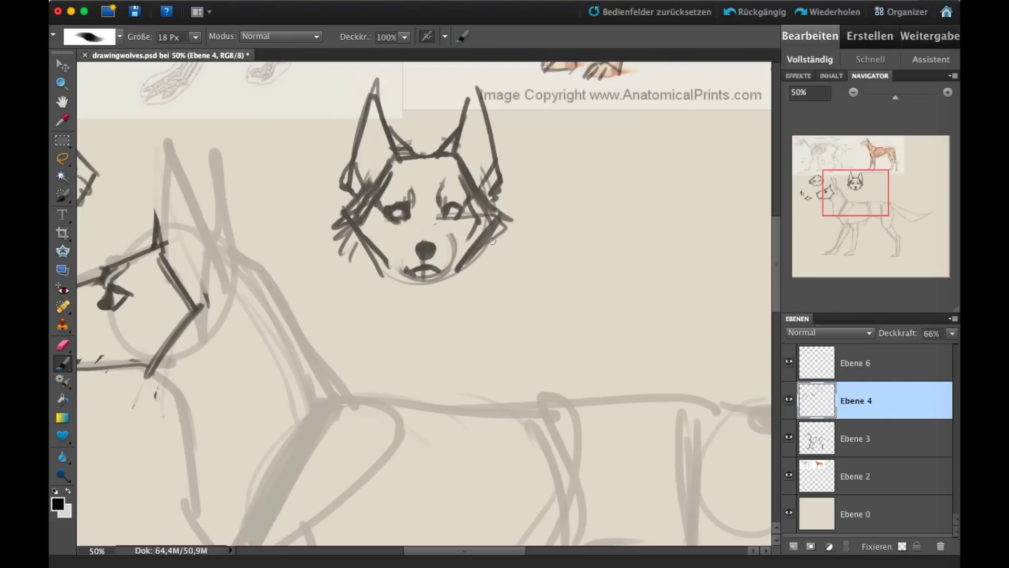
# Step: Draw two neck lines down from the cheeks of the larger front-view head and touch up its mouth
pyautogui.moveTo(358, 236); pyautogui.dragTo(369, 298)
pyautogui.moveTo(387, 339); pyautogui.dragTo(391, 344)
pyautogui.moveTo(505, 226); pyautogui.dragTo(497, 326)
pyautogui.moveTo(502, 302); pyautogui.dragTo(491, 332)
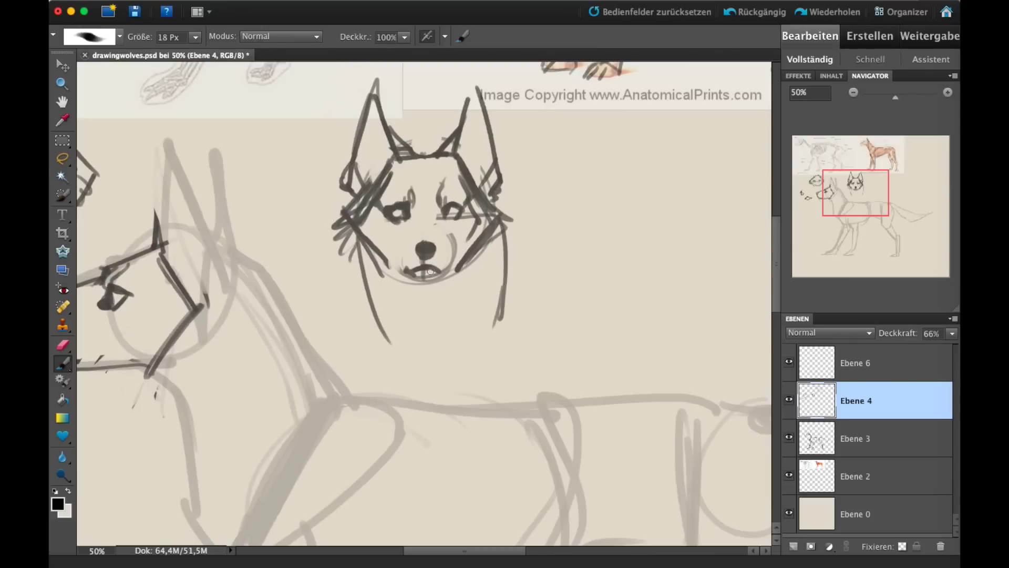
pyautogui.moveTo(430, 271); pyautogui.dragTo(446, 270)
# Step: Start another head beside the larger front-view head by sketching a boxy skull with slightly curved sides, a curved upper edge and a flat lower edge
pyautogui.moveTo(851, 193); pyautogui.dragTo(884, 198)
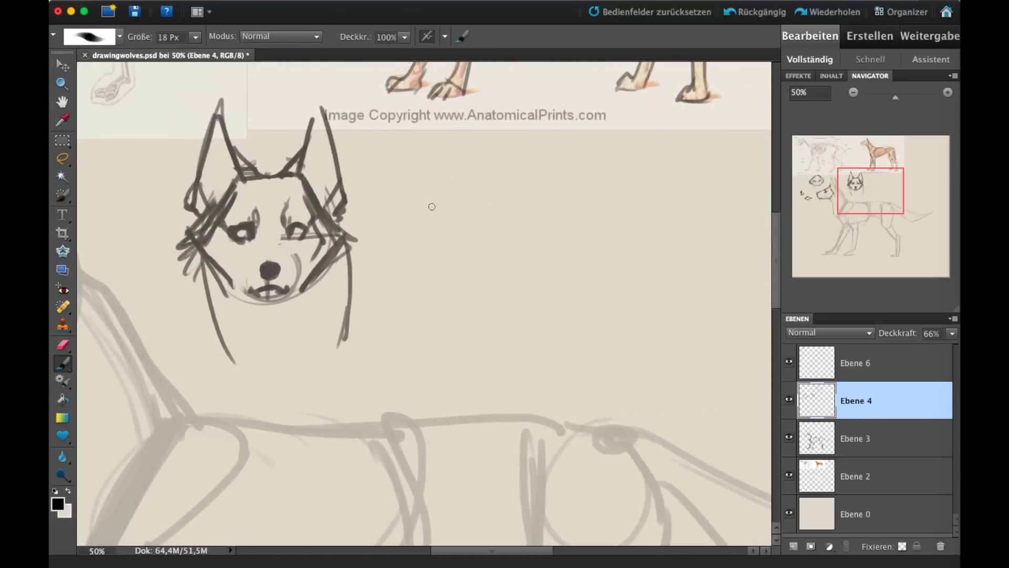
pyautogui.moveTo(430, 133)
pyautogui.mouseDown()
pyautogui.moveTo(441, 275)
pyautogui.moveTo(434, 247)
pyautogui.mouseUp()
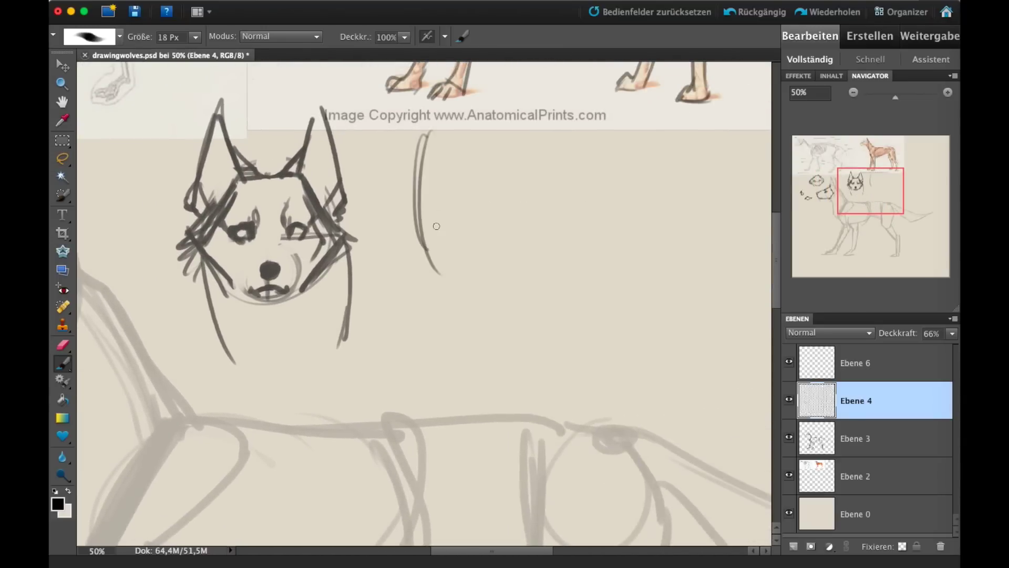
pyautogui.moveTo(419, 152); pyautogui.dragTo(437, 247)
pyautogui.moveTo(535, 141); pyautogui.dragTo(532, 236)
pyautogui.moveTo(541, 173); pyautogui.dragTo(518, 245)
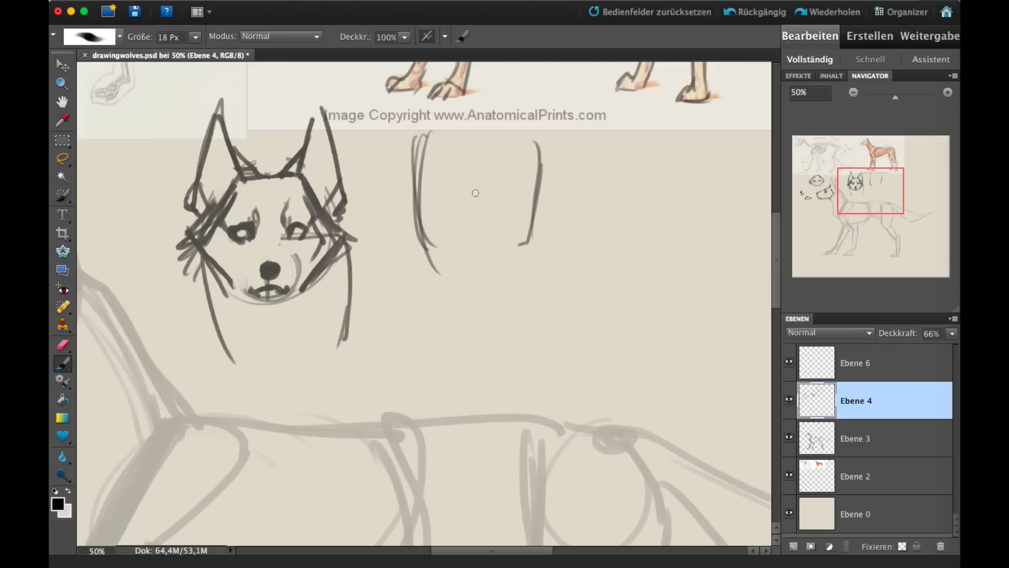
pyautogui.moveTo(416, 171)
pyautogui.mouseDown()
pyautogui.moveTo(456, 248)
pyautogui.moveTo(521, 242)
pyautogui.moveTo(537, 156)
pyautogui.moveTo(417, 180)
pyautogui.mouseUp()
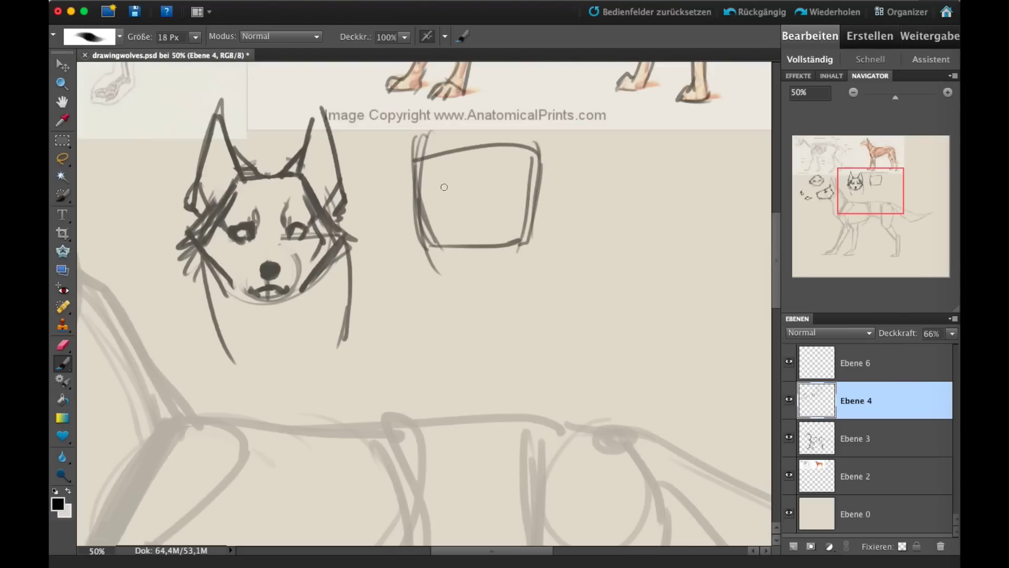
# Step: Draw slanted ear lines across both sides of the boxy skull and add the outer ear edges
pyautogui.moveTo(414, 227)
pyautogui.mouseDown()
pyautogui.moveTo(455, 168)
pyautogui.moveTo(546, 229)
pyautogui.mouseUp()
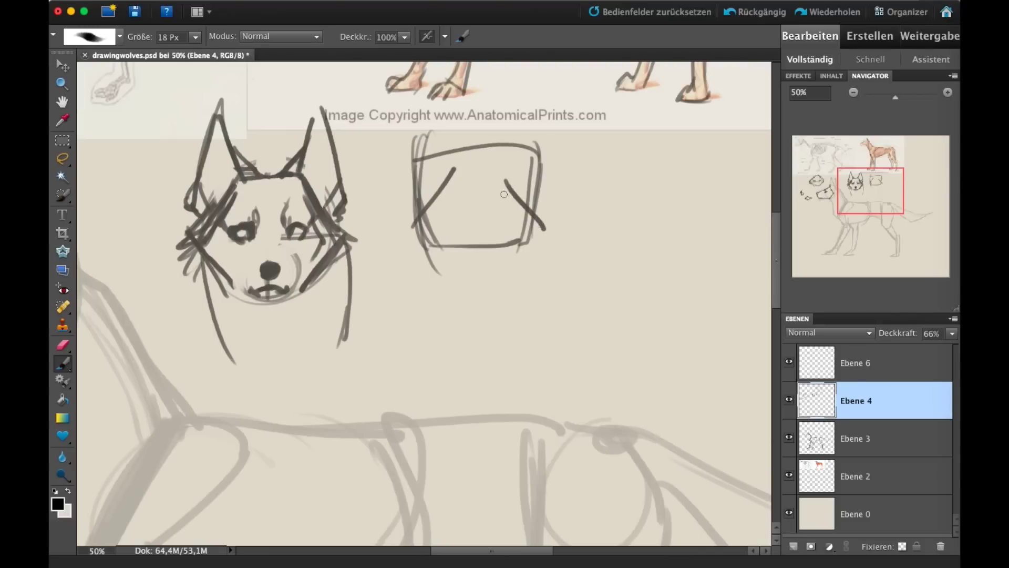
pyautogui.moveTo(455, 168); pyautogui.dragTo(403, 225)
pyautogui.moveTo(506, 177); pyautogui.dragTo(549, 216)
# Step: Sketch a separate pointed ear beside the boxy head as an illustration, and erase it
pyautogui.moveTo(615, 271)
pyautogui.mouseDown()
pyautogui.moveTo(616, 218)
pyautogui.moveTo(678, 163)
pyautogui.moveTo(620, 263)
pyautogui.mouseUp()
pyautogui.moveTo(679, 165)
pyautogui.mouseDown()
pyautogui.moveTo(656, 244)
pyautogui.moveTo(619, 262)
pyautogui.moveTo(627, 249)
pyautogui.mouseUp()
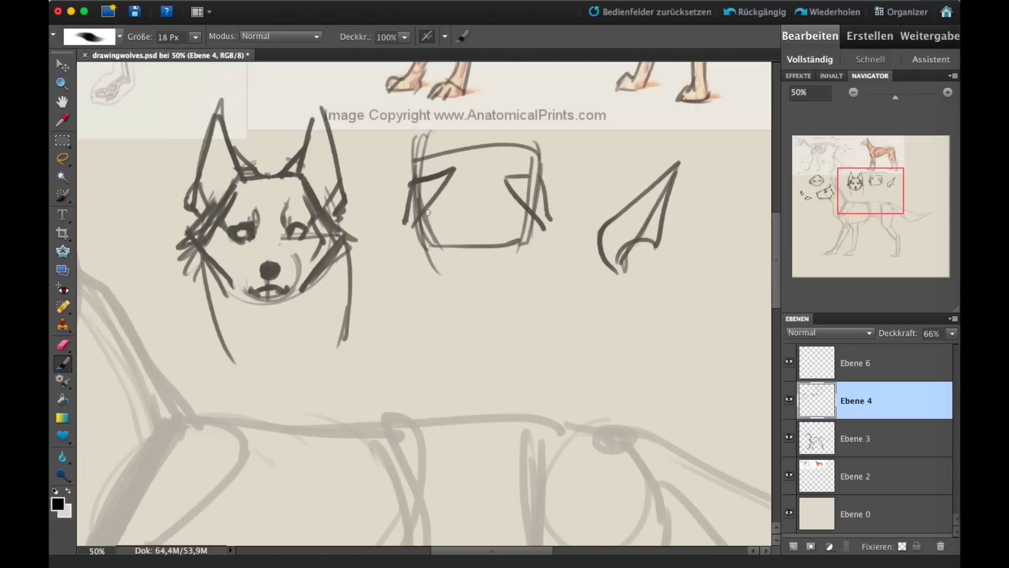
pyautogui.moveTo(445, 179); pyautogui.dragTo(420, 215)
pyautogui.click(62, 345)
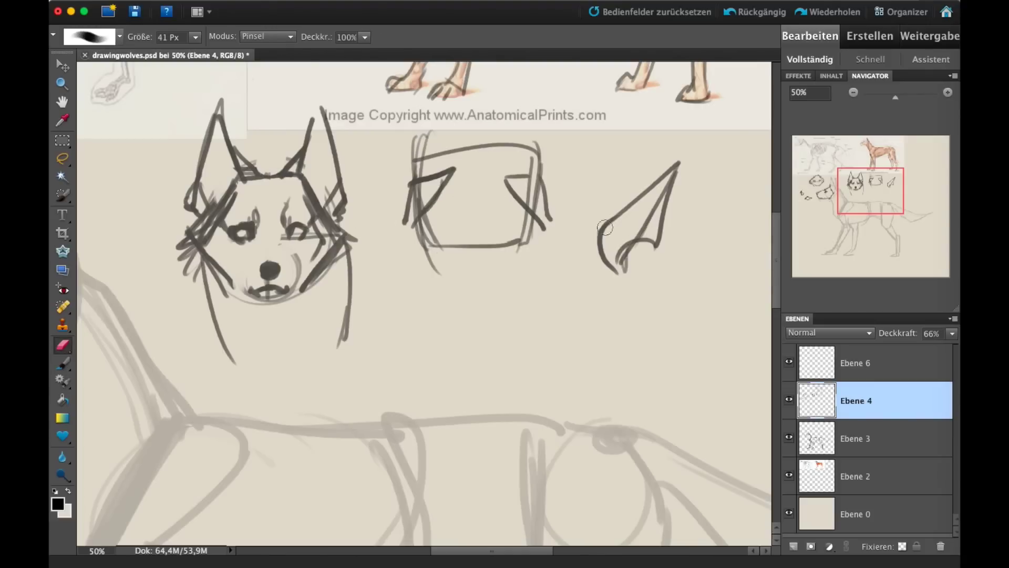
pyautogui.moveTo(672, 189)
pyautogui.mouseDown()
pyautogui.moveTo(621, 222)
pyautogui.moveTo(598, 289)
pyautogui.moveTo(644, 234)
pyautogui.mouseUp()
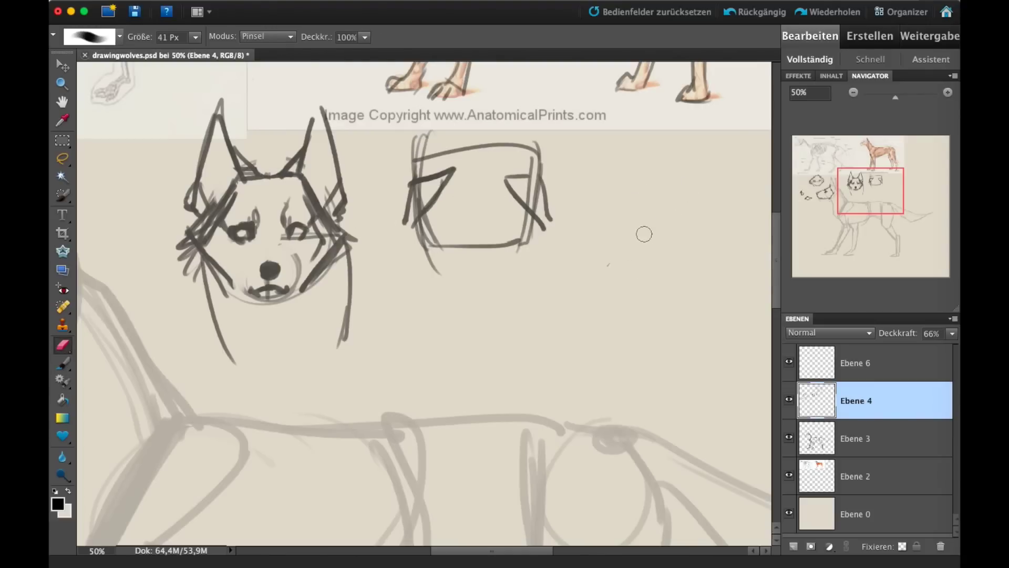
# Step: Close the outlines of both ears on the boxy head and draw angular, outward-pointing cheeks below them
pyautogui.click(62, 363)
pyautogui.moveTo(403, 224); pyautogui.dragTo(417, 218)
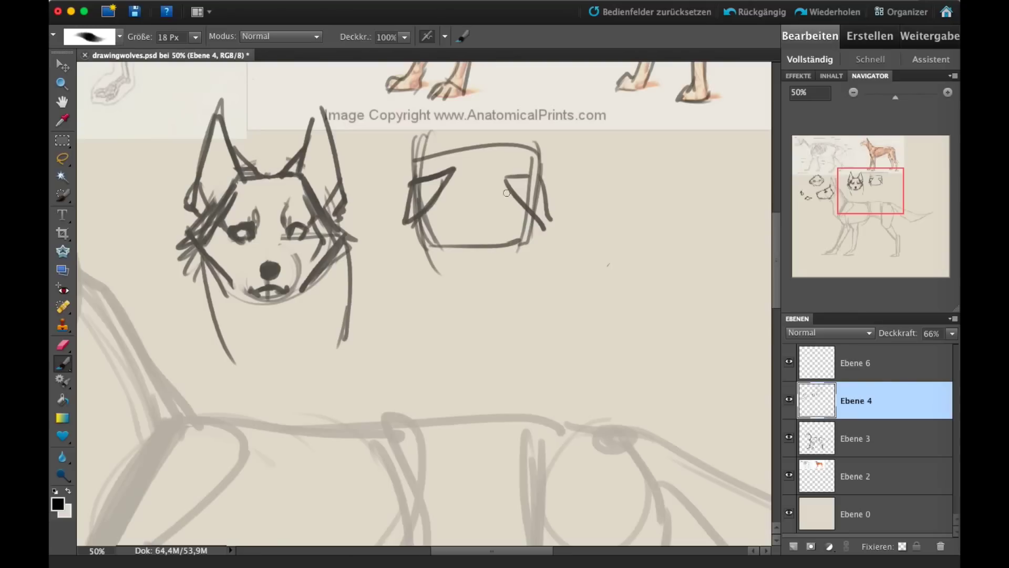
pyautogui.moveTo(555, 230); pyautogui.dragTo(543, 162)
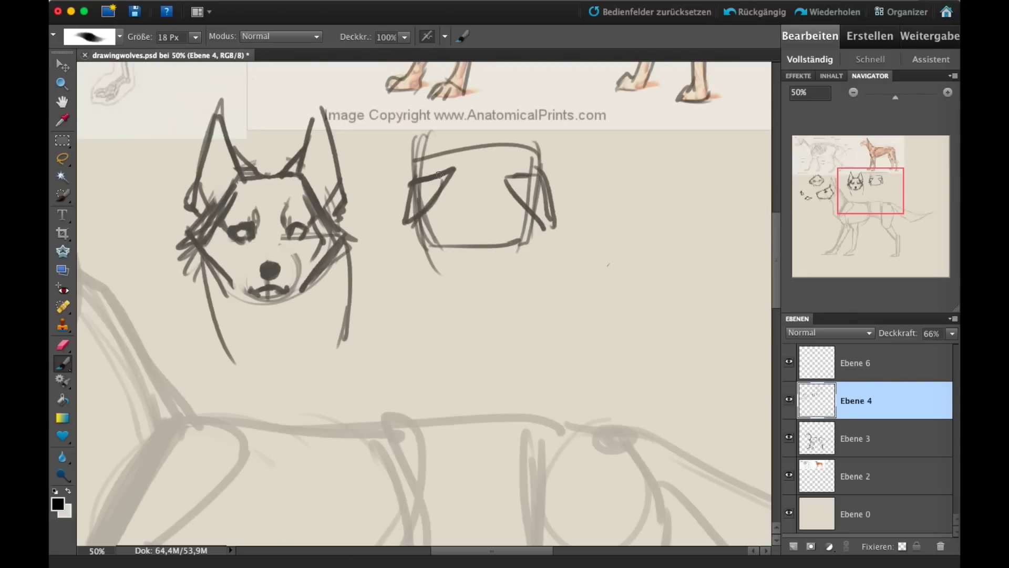
pyautogui.moveTo(406, 175); pyautogui.dragTo(409, 192)
pyautogui.moveTo(542, 224)
pyautogui.mouseDown()
pyautogui.moveTo(569, 238)
pyautogui.moveTo(532, 267)
pyautogui.mouseUp()
pyautogui.moveTo(413, 247); pyautogui.dragTo(447, 278)
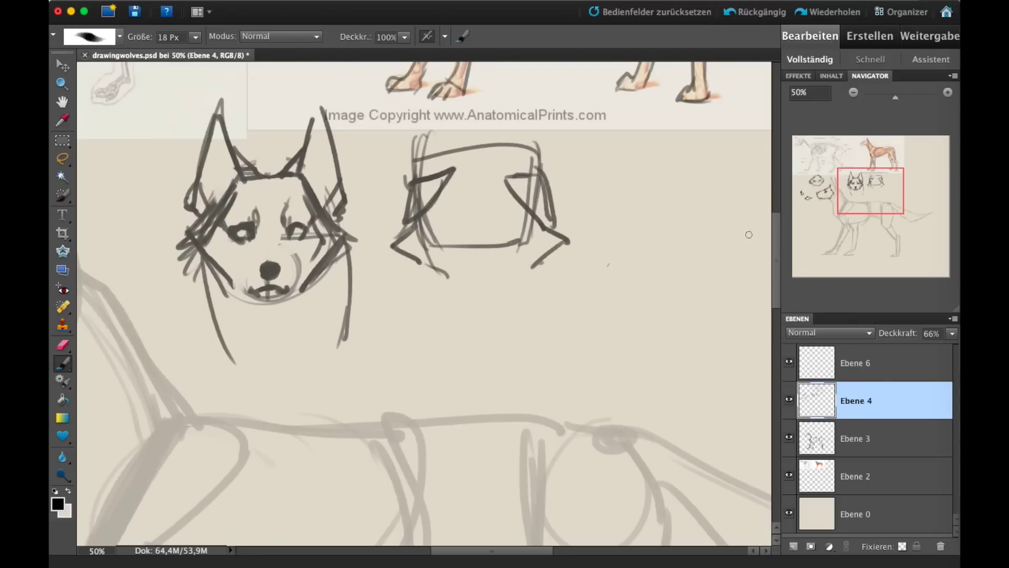
# Step: Add vertical plane lines through the eye and cheek of the side-view head, and extend its outer cheek contour
pyautogui.moveTo(873, 200); pyautogui.dragTo(842, 207)
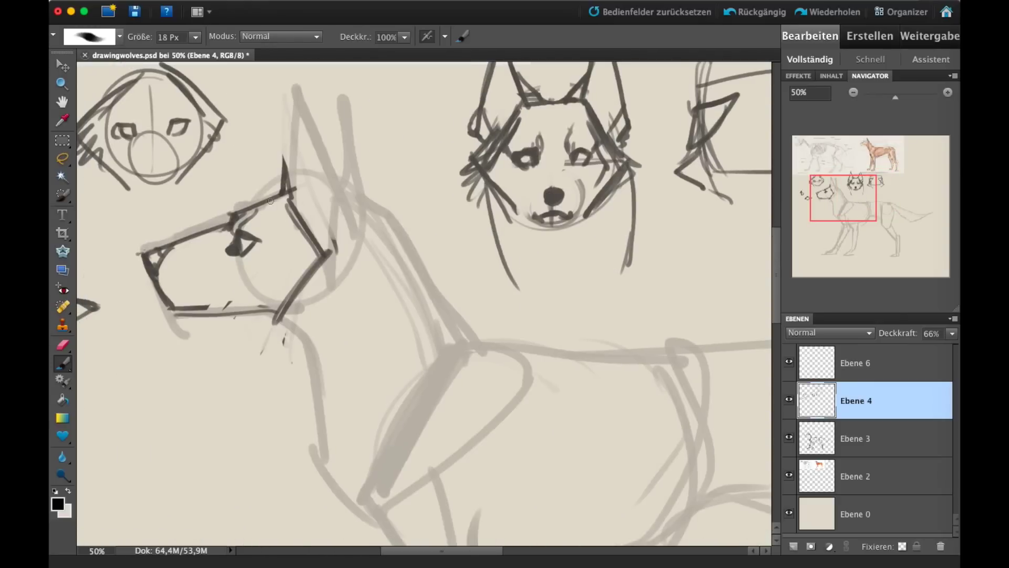
pyautogui.moveTo(281, 196); pyautogui.dragTo(263, 322)
pyautogui.moveTo(235, 213); pyautogui.dragTo(232, 324)
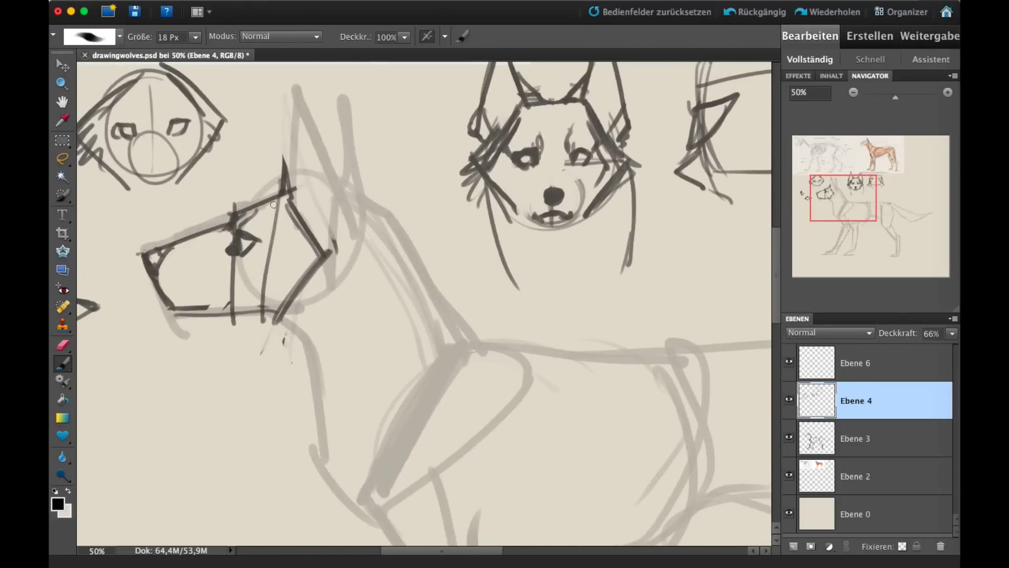
pyautogui.moveTo(234, 215)
pyautogui.mouseDown()
pyautogui.moveTo(302, 166)
pyautogui.moveTo(325, 256)
pyautogui.moveTo(284, 330)
pyautogui.moveTo(246, 316)
pyautogui.mouseUp()
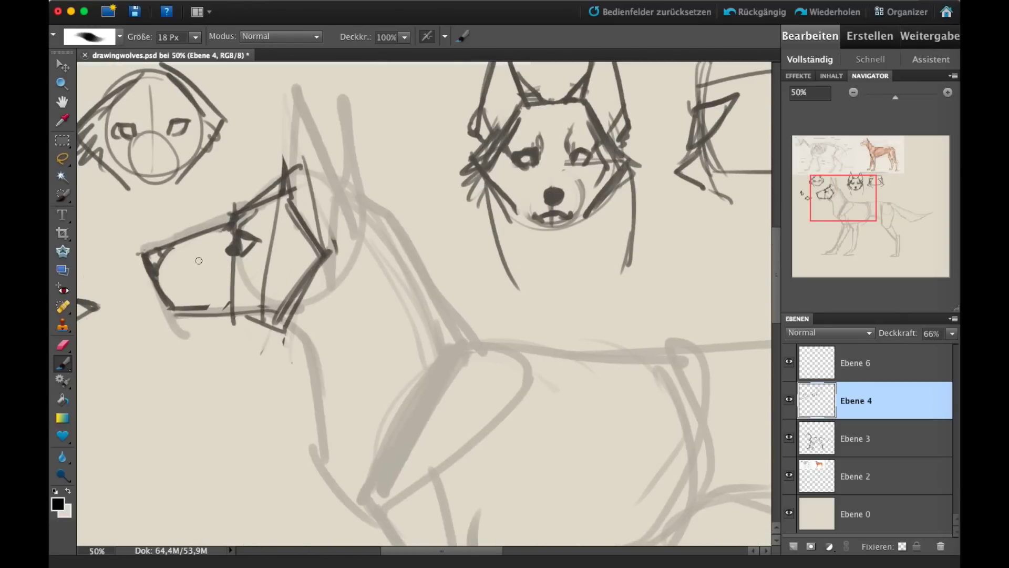
pyautogui.moveTo(230, 228); pyautogui.dragTo(162, 250)
# Step: Reinforce the boxy head's lower cheek edge and draw a tapering muzzle beneath it
pyautogui.moveTo(841, 207); pyautogui.dragTo(863, 205)
pyautogui.moveTo(606, 182); pyautogui.dragTo(572, 219)
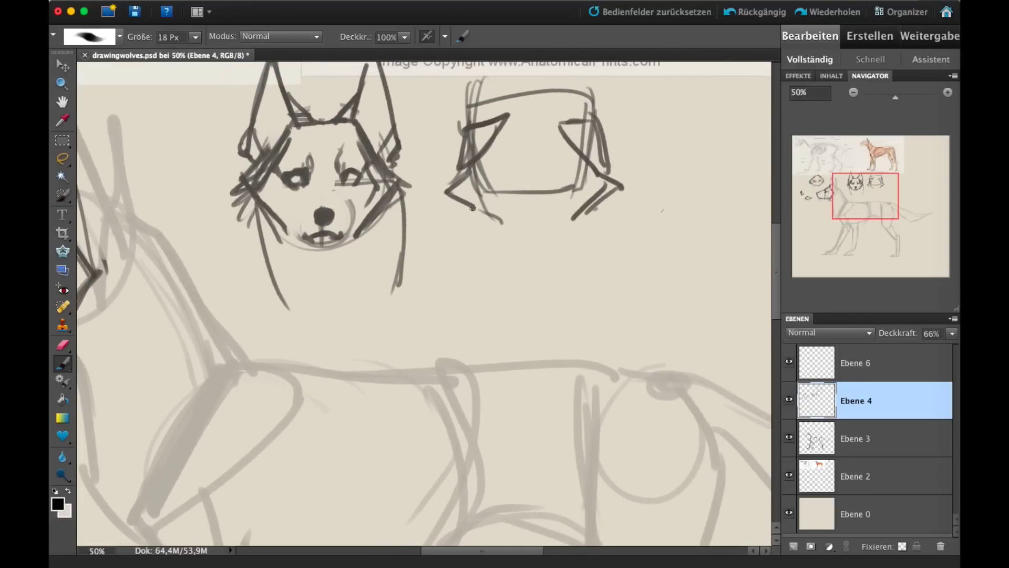
pyautogui.moveTo(472, 210)
pyautogui.mouseDown()
pyautogui.moveTo(498, 233)
pyautogui.moveTo(515, 289)
pyautogui.mouseUp()
pyautogui.moveTo(572, 225); pyautogui.dragTo(564, 280)
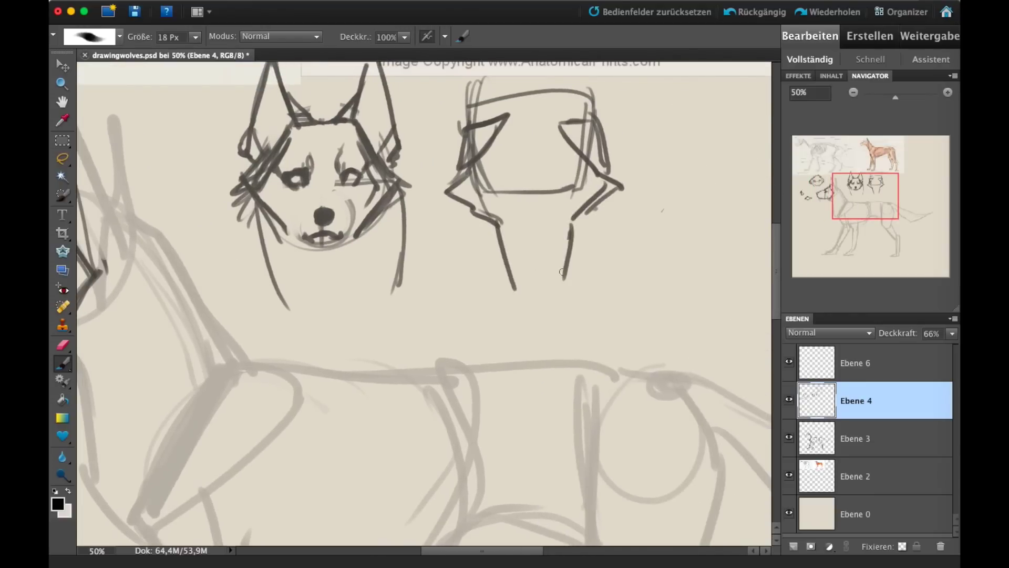
pyautogui.moveTo(570, 235)
pyautogui.mouseDown()
pyautogui.moveTo(546, 288)
pyautogui.moveTo(535, 287)
pyautogui.mouseUp()
# Step: Thicken the boxy head's cheek points and muzzle sides, and draw a small dark nose at the muzzle tip
pyautogui.moveTo(450, 197); pyautogui.dragTo(497, 224)
pyautogui.moveTo(473, 174); pyautogui.dragTo(433, 203)
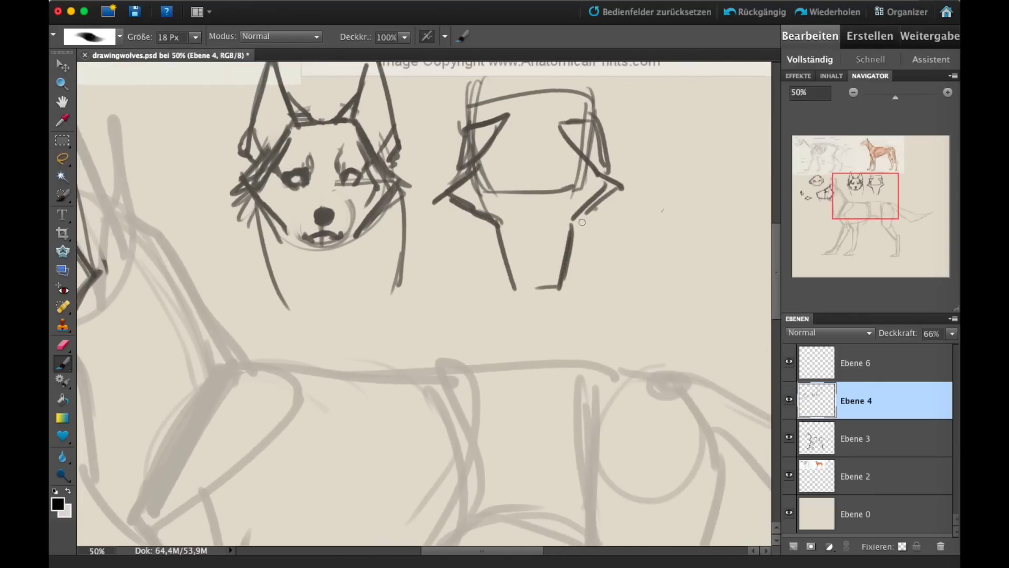
pyautogui.moveTo(581, 221); pyautogui.dragTo(619, 192)
pyautogui.moveTo(472, 173)
pyautogui.mouseDown()
pyautogui.moveTo(435, 193)
pyautogui.moveTo(483, 221)
pyautogui.moveTo(509, 305)
pyautogui.mouseUp()
pyautogui.moveTo(562, 266)
pyautogui.mouseDown()
pyautogui.moveTo(514, 280)
pyautogui.moveTo(509, 269)
pyautogui.moveTo(535, 293)
pyautogui.mouseUp()
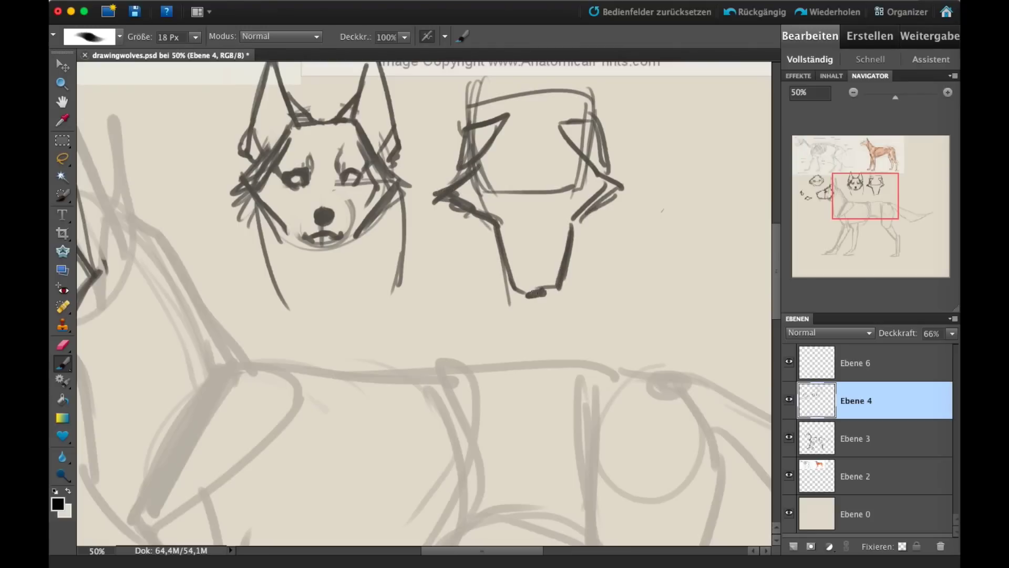
# Step: Draw two eyes with dark outer corners above the new head's muzzle and fill in its nose
pyautogui.moveTo(874, 199); pyautogui.dragTo(879, 197)
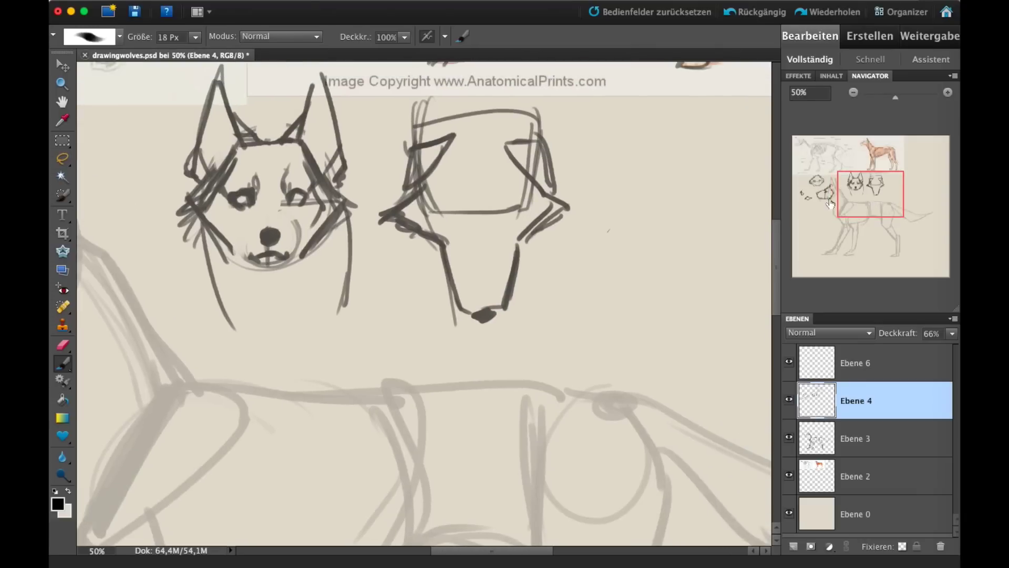
pyautogui.moveTo(453, 231)
pyautogui.mouseDown()
pyautogui.moveTo(463, 246)
pyautogui.moveTo(456, 234)
pyautogui.moveTo(503, 245)
pyautogui.moveTo(506, 237)
pyautogui.moveTo(466, 233)
pyautogui.moveTo(493, 228)
pyautogui.mouseUp()
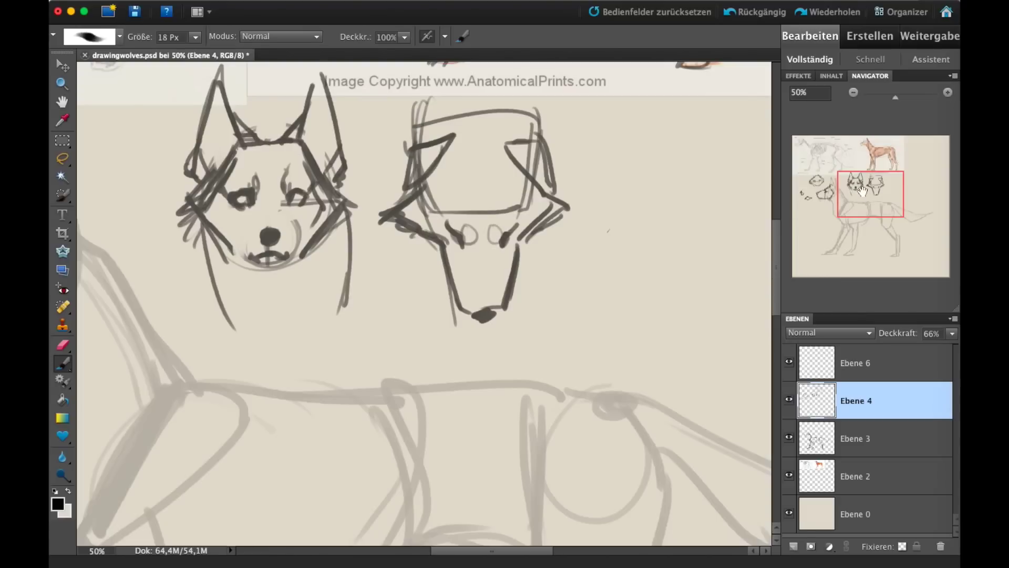
pyautogui.moveTo(863, 191); pyautogui.dragTo(840, 197)
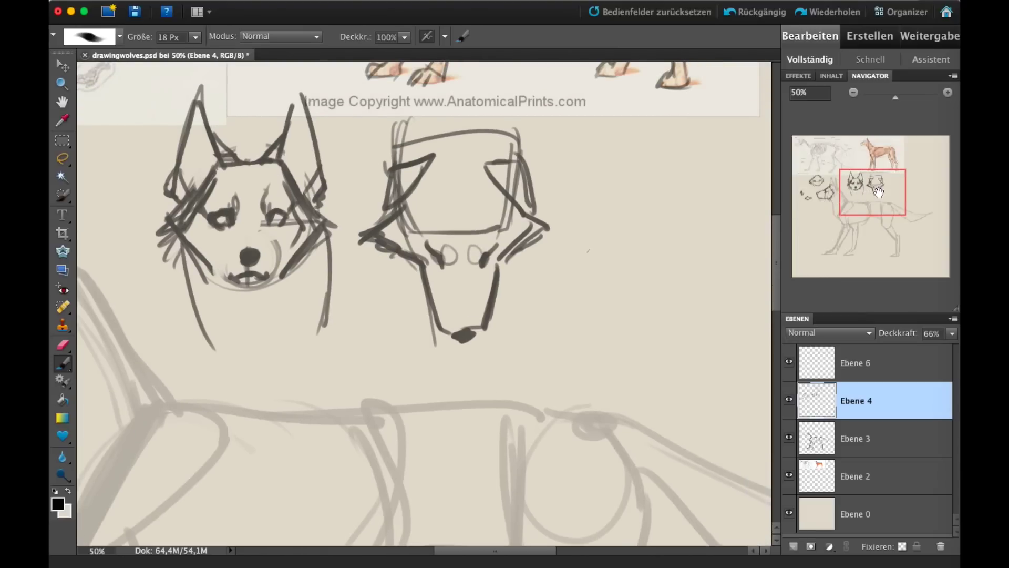
pyautogui.moveTo(474, 336); pyautogui.dragTo(492, 327)
# Step: Erase the stray line and the right edge of the new head's muzzle, and redraw that edge thinner
pyautogui.click(63, 345)
pyautogui.click(62, 363)
pyautogui.moveTo(879, 200); pyautogui.dragTo(886, 198)
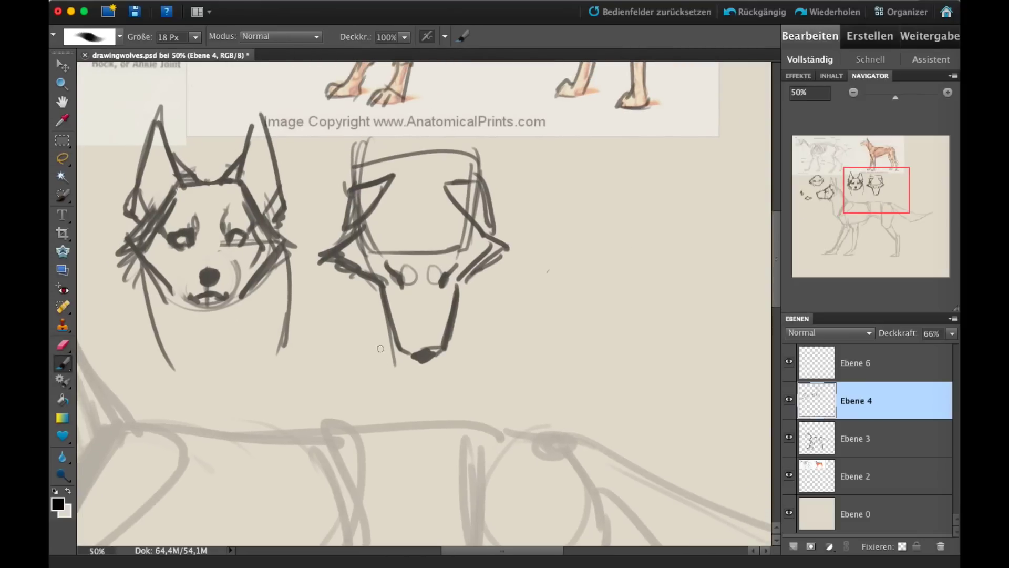
pyautogui.press('e')
pyautogui.moveTo(393, 360); pyautogui.dragTo(390, 342)
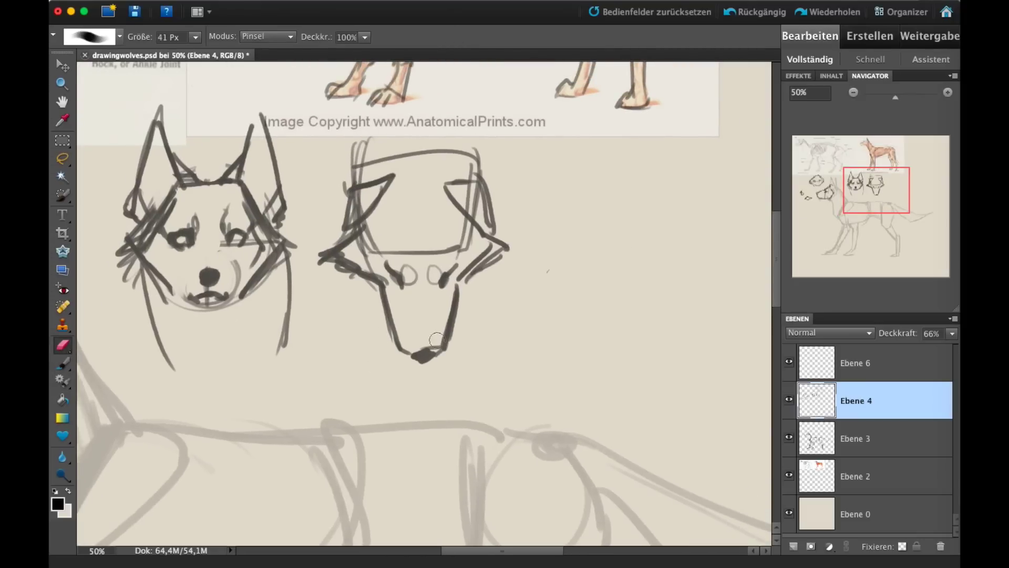
pyautogui.moveTo(463, 298); pyautogui.dragTo(444, 345)
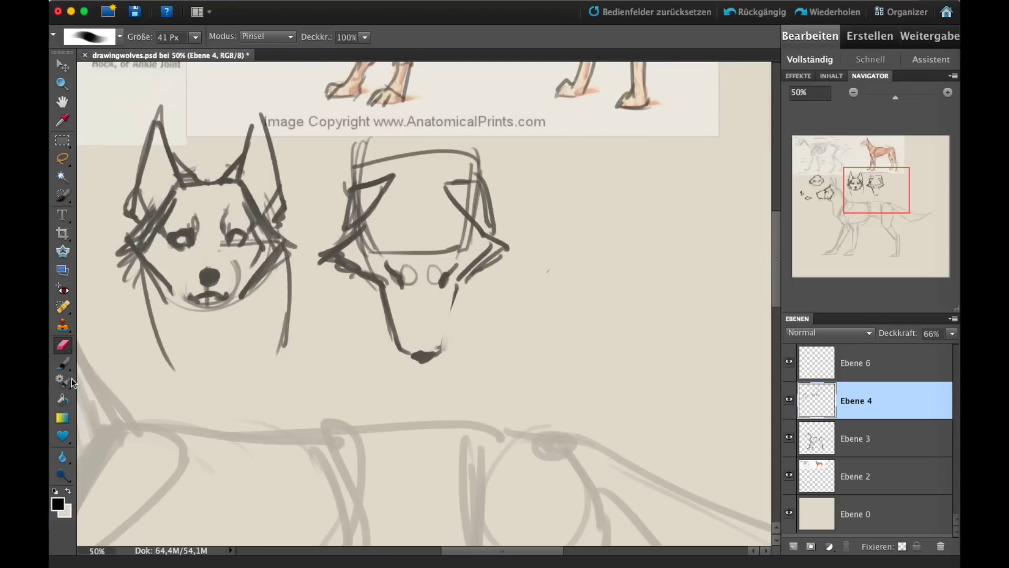
pyautogui.click(64, 364)
pyautogui.moveTo(462, 283); pyautogui.dragTo(445, 348)
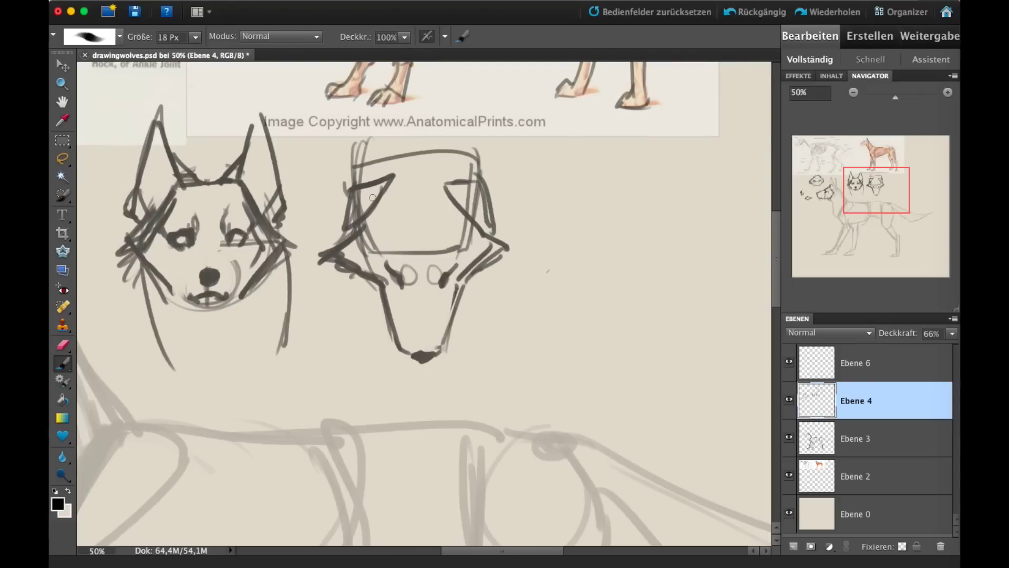
# Step: Add slanted contour strokes from the ears past the eyes and short fur strokes along the new head's lower cheeks
pyautogui.moveTo(385, 212)
pyautogui.mouseDown()
pyautogui.moveTo(366, 242)
pyautogui.moveTo(368, 261)
pyautogui.mouseUp()
pyautogui.moveTo(456, 259); pyautogui.dragTo(467, 211)
pyautogui.moveTo(372, 242); pyautogui.dragTo(361, 271)
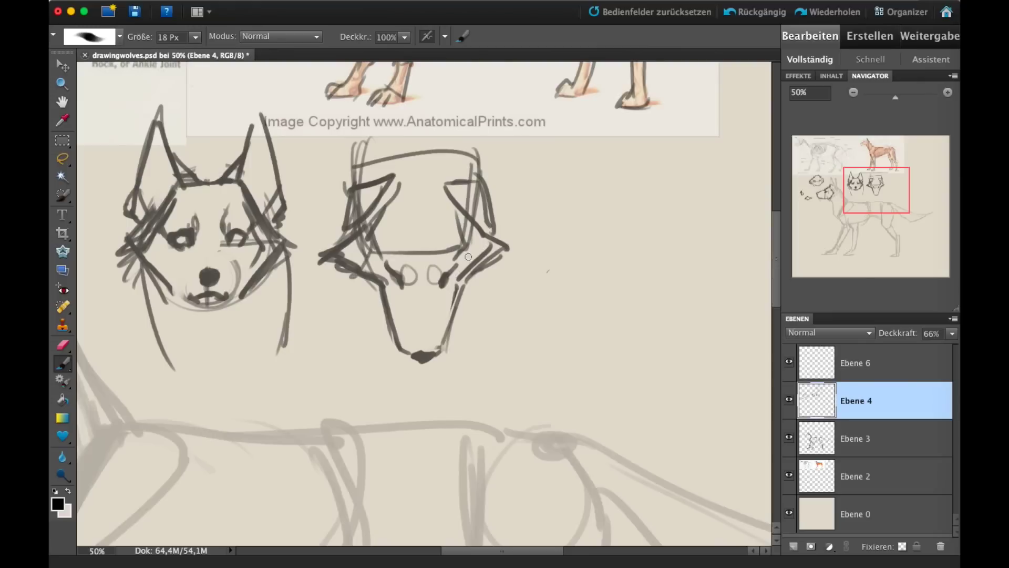
pyautogui.moveTo(466, 245); pyautogui.dragTo(475, 271)
pyautogui.moveTo(374, 254)
pyautogui.mouseDown()
pyautogui.moveTo(358, 280)
pyautogui.moveTo(378, 296)
pyautogui.mouseUp()
pyautogui.moveTo(455, 306); pyautogui.dragTo(479, 275)
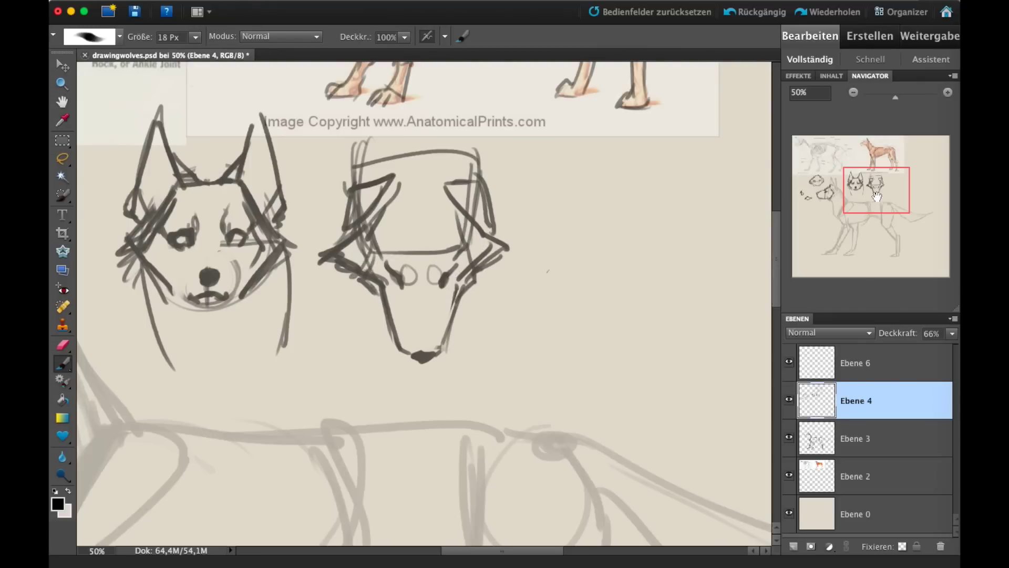
# Step: Erase the boxy crown lines and the guide lines crossing the ears of the new head
pyautogui.press('e')
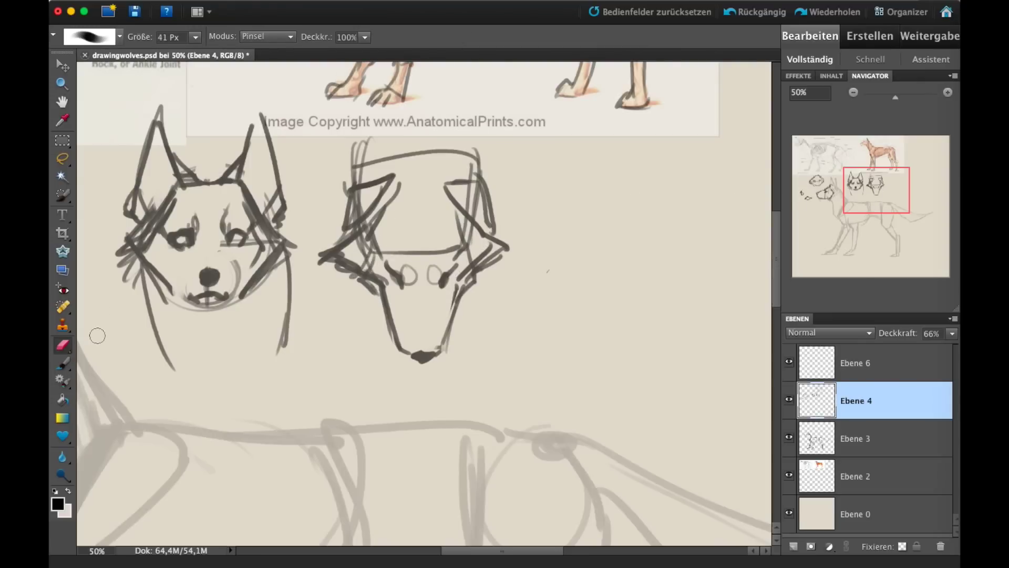
pyautogui.moveTo(368, 155); pyautogui.dragTo(405, 153)
pyautogui.moveTo(441, 152)
pyautogui.mouseDown()
pyautogui.moveTo(487, 156)
pyautogui.moveTo(463, 172)
pyautogui.mouseUp()
pyautogui.moveTo(362, 193); pyautogui.dragTo(355, 206)
pyautogui.moveTo(469, 208); pyautogui.dragTo(477, 190)
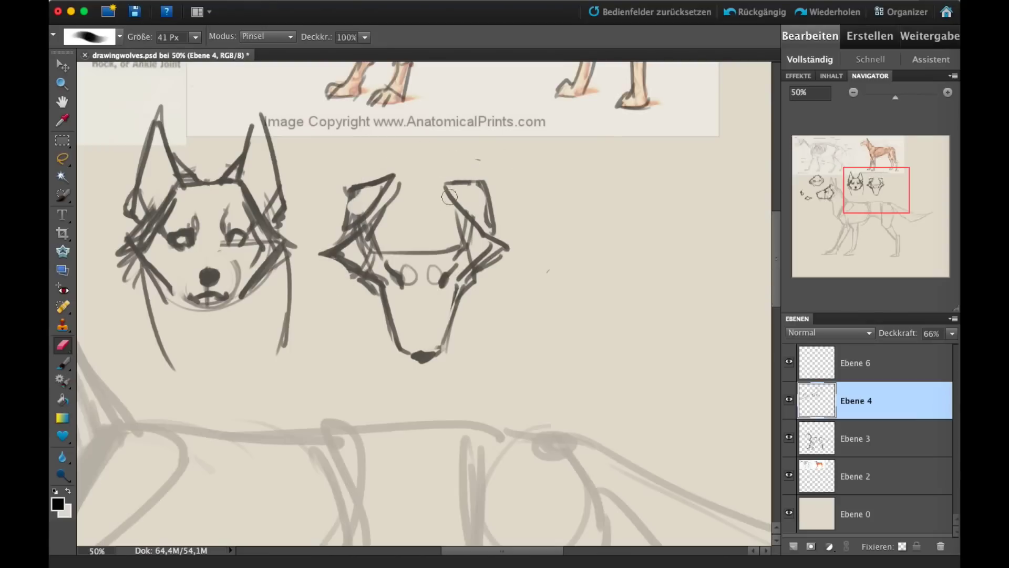
pyautogui.moveTo(364, 239); pyautogui.dragTo(365, 244)
pyautogui.moveTo(473, 236); pyautogui.dragTo(471, 238)
# Step: Add inner ear strokes, forehead lines and contour strokes along the muzzle of the new head
pyautogui.press('b')
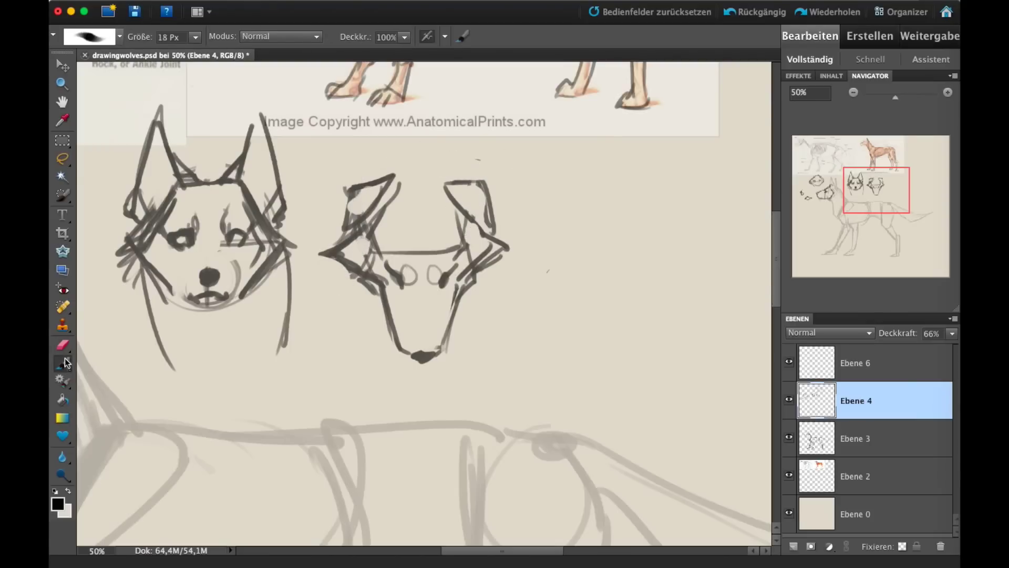
pyautogui.moveTo(394, 200); pyautogui.dragTo(373, 250)
pyautogui.moveTo(462, 209)
pyautogui.mouseDown()
pyautogui.moveTo(463, 251)
pyautogui.moveTo(416, 247)
pyautogui.moveTo(417, 235)
pyautogui.mouseUp()
pyautogui.moveTo(434, 269)
pyautogui.mouseDown()
pyautogui.moveTo(434, 235)
pyautogui.moveTo(444, 314)
pyautogui.moveTo(398, 342)
pyautogui.mouseUp()
pyautogui.moveTo(455, 318); pyautogui.dragTo(441, 351)
pyautogui.moveTo(394, 328)
pyautogui.mouseDown()
pyautogui.moveTo(400, 316)
pyautogui.moveTo(435, 341)
pyautogui.mouseUp()
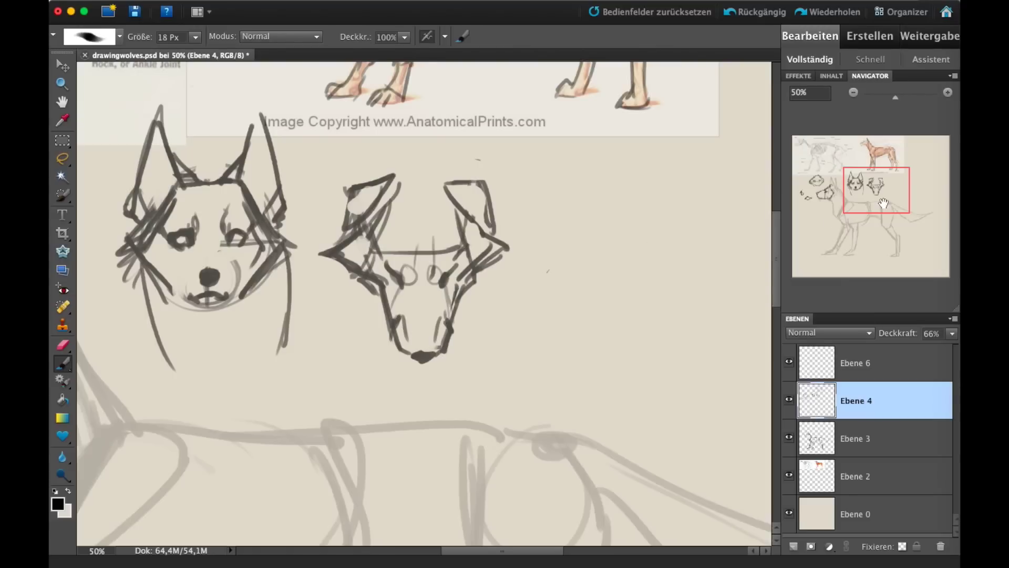
pyautogui.moveTo(883, 199)
pyautogui.mouseDown()
pyautogui.moveTo(866, 208)
pyautogui.moveTo(858, 199)
pyautogui.moveTo(827, 224)
pyautogui.moveTo(841, 206)
pyautogui.mouseUp()
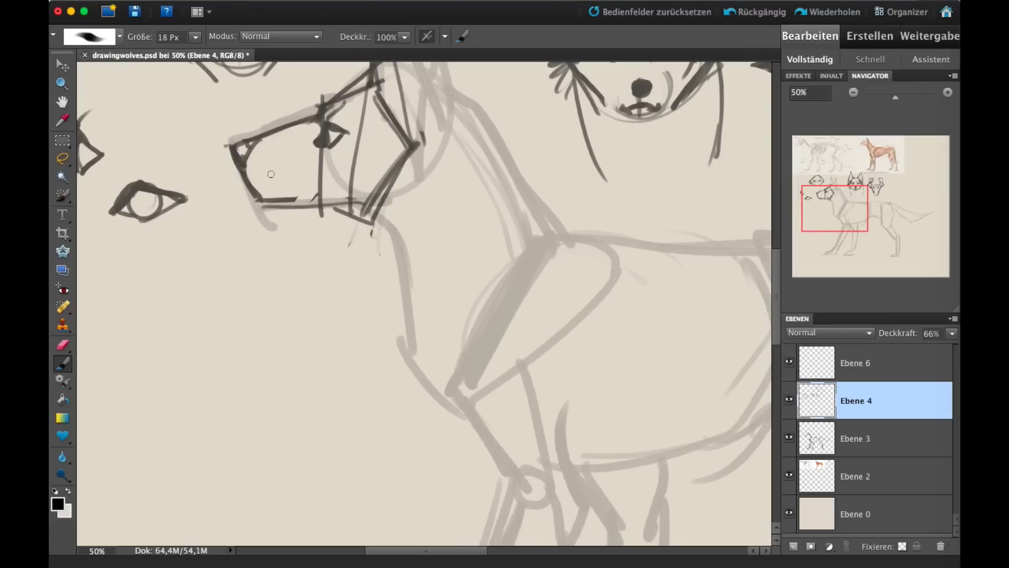
pyautogui.moveTo(246, 178); pyautogui.dragTo(304, 176)
pyautogui.moveTo(846, 213); pyautogui.dragTo(818, 142)
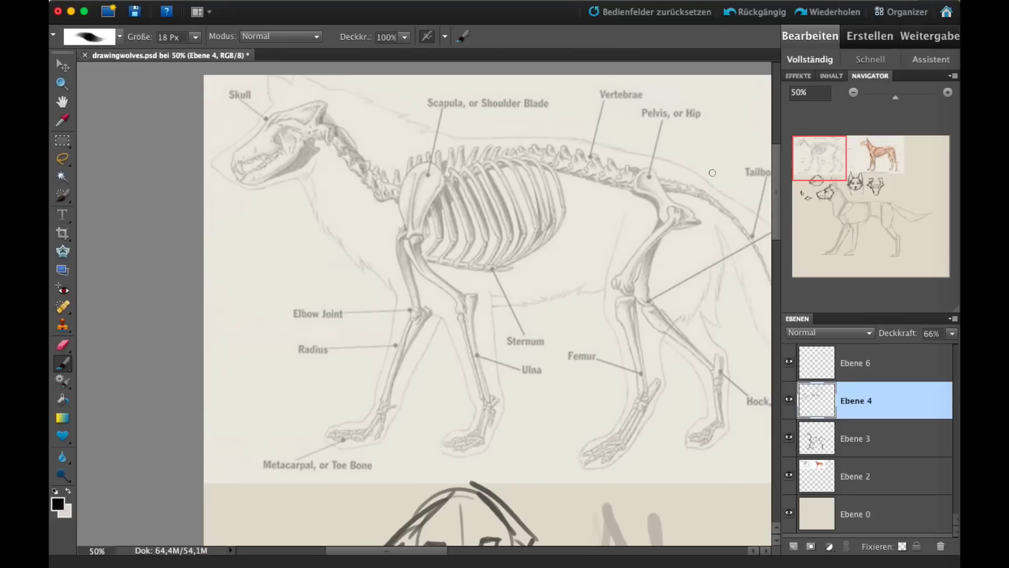
pyautogui.moveTo(829, 155); pyautogui.dragTo(834, 215)
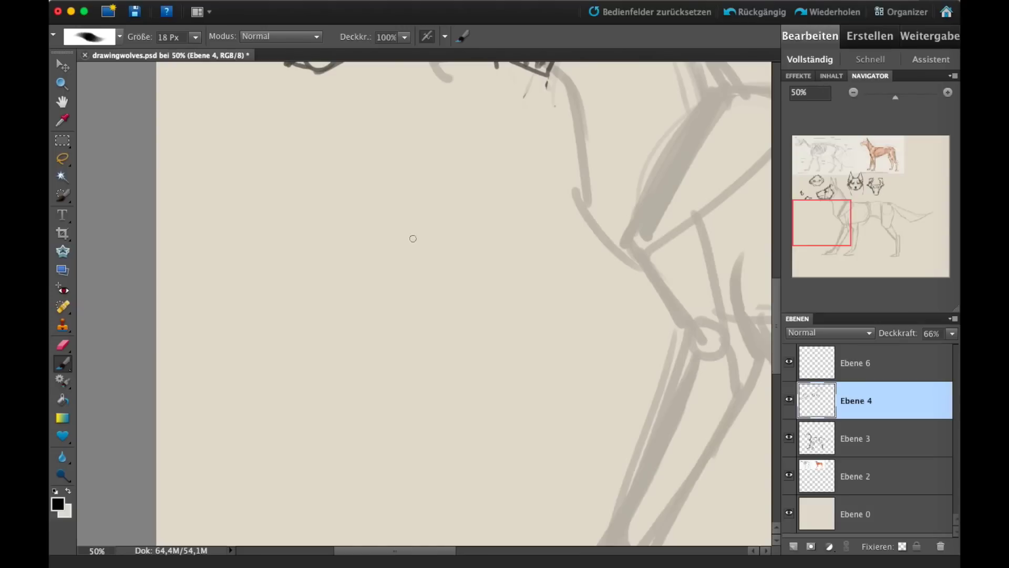
# Step: Sketch a side-view wolf head below the eye study, with a round skull, a long upper muzzle and a raised brow
pyautogui.moveTo(504, 215)
pyautogui.mouseDown()
pyautogui.moveTo(408, 286)
pyautogui.moveTo(384, 153)
pyautogui.moveTo(254, 211)
pyautogui.moveTo(263, 263)
pyautogui.mouseUp()
pyautogui.moveTo(239, 216)
pyautogui.mouseDown()
pyautogui.moveTo(265, 262)
pyautogui.moveTo(353, 257)
pyautogui.moveTo(435, 230)
pyautogui.mouseUp()
pyautogui.moveTo(263, 265)
pyautogui.mouseDown()
pyautogui.moveTo(322, 251)
pyautogui.moveTo(265, 219)
pyautogui.mouseUp()
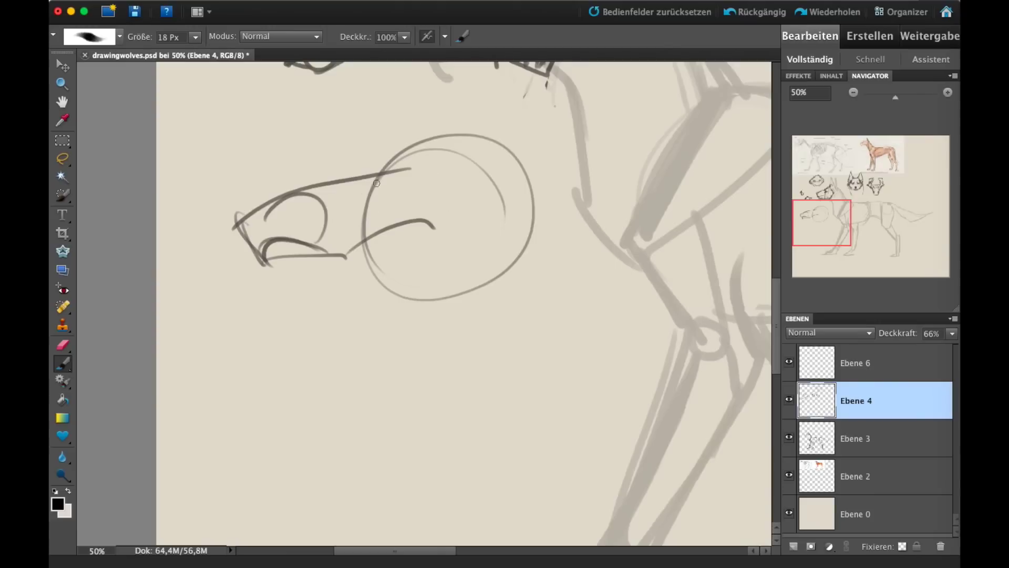
pyautogui.moveTo(417, 150)
pyautogui.mouseDown()
pyautogui.moveTo(380, 276)
pyautogui.moveTo(420, 304)
pyautogui.mouseUp()
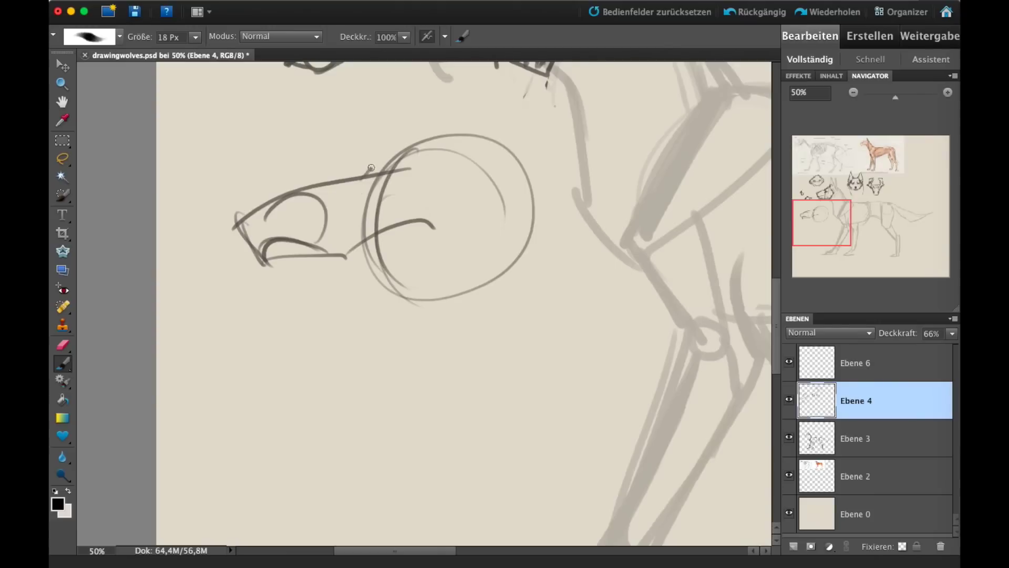
pyautogui.moveTo(371, 172); pyautogui.dragTo(412, 157)
# Step: Draw the open mouth with curved lines from the muzzle tip past the skull circle down into the lowered jaw
pyautogui.moveTo(269, 267)
pyautogui.mouseDown()
pyautogui.moveTo(275, 288)
pyautogui.moveTo(397, 343)
pyautogui.mouseUp()
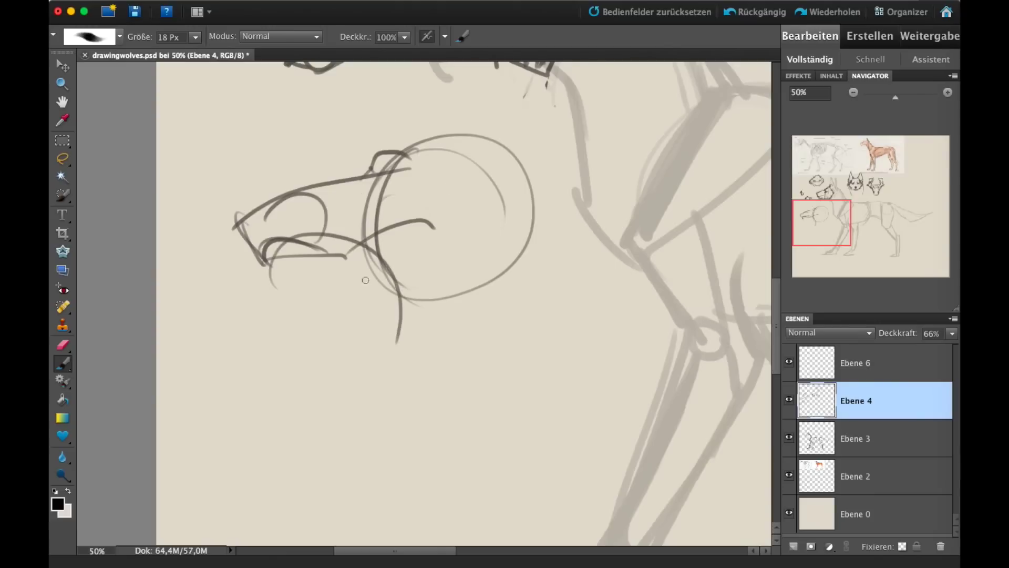
pyautogui.moveTo(402, 300); pyautogui.dragTo(268, 289)
pyautogui.moveTo(342, 236)
pyautogui.mouseDown()
pyautogui.moveTo(395, 374)
pyautogui.moveTo(388, 381)
pyautogui.mouseUp()
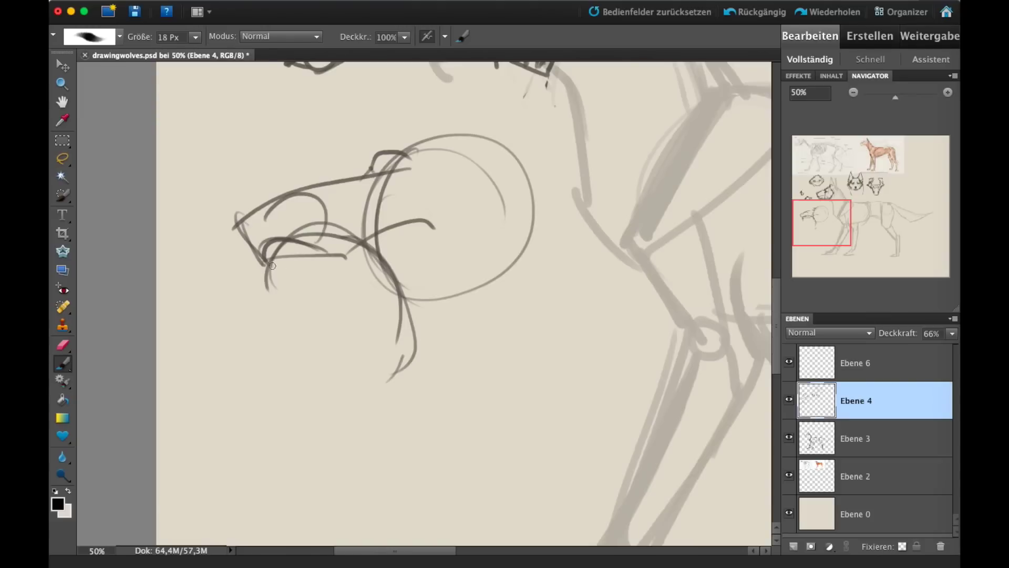
# Step: Add front teeth and long canines to the upper jaw, and sketch a single square tooth shape above the head
pyautogui.moveTo(272, 266)
pyautogui.mouseDown()
pyautogui.moveTo(295, 256)
pyautogui.moveTo(304, 268)
pyautogui.moveTo(281, 276)
pyautogui.mouseUp()
pyautogui.moveTo(225, 109)
pyautogui.mouseDown()
pyautogui.moveTo(270, 142)
pyautogui.moveTo(267, 103)
pyautogui.moveTo(218, 113)
pyautogui.mouseUp()
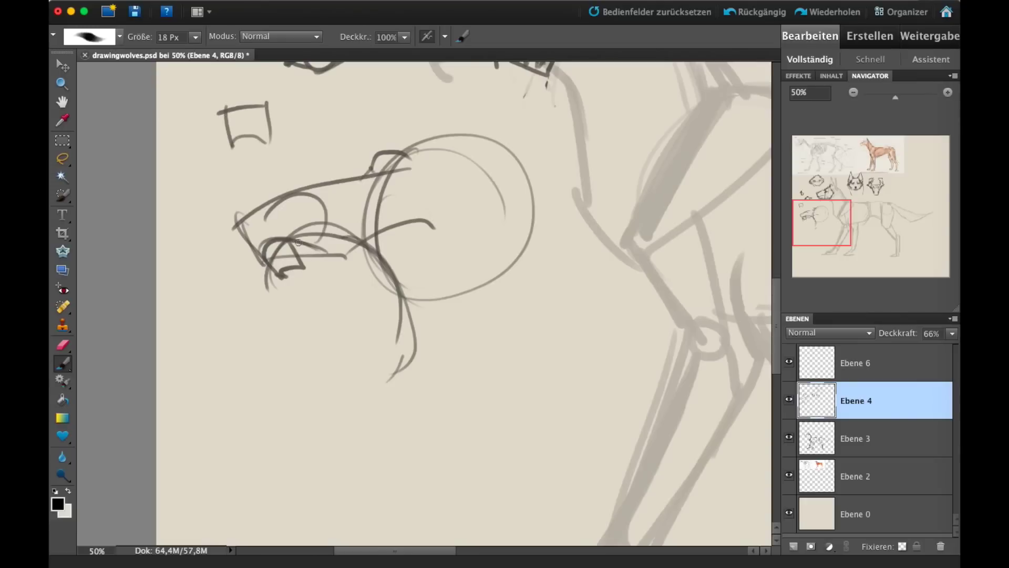
pyautogui.moveTo(298, 242)
pyautogui.mouseDown()
pyautogui.moveTo(337, 274)
pyautogui.moveTo(312, 236)
pyautogui.mouseUp()
pyautogui.moveTo(295, 274); pyautogui.dragTo(317, 268)
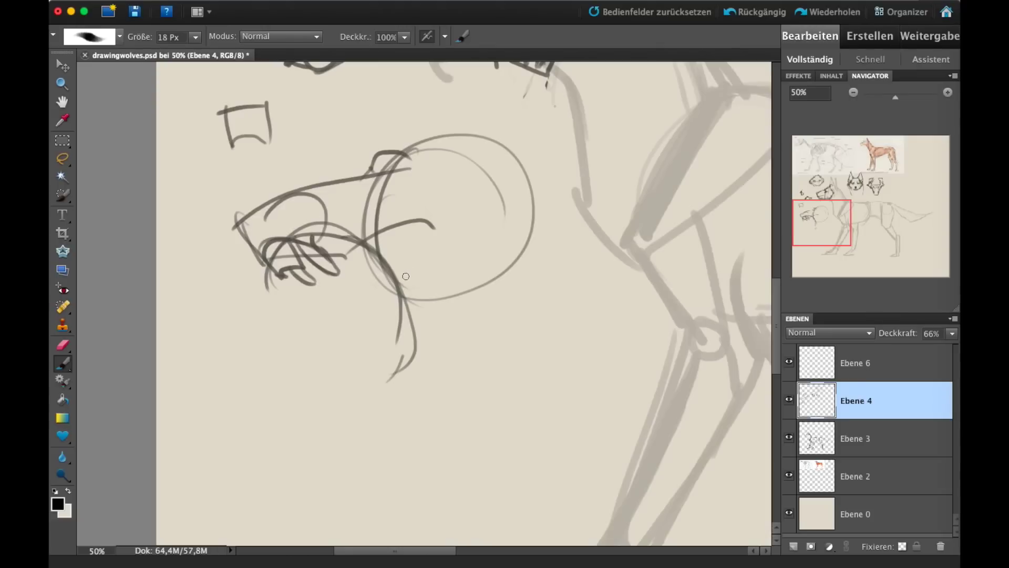
# Step: Strengthen the snout contours and add jagged wrinkle strokes behind the nose, undoing the last stroke
pyautogui.moveTo(290, 191)
pyautogui.mouseDown()
pyautogui.moveTo(306, 235)
pyautogui.moveTo(321, 196)
pyautogui.moveTo(324, 229)
pyautogui.mouseUp()
pyautogui.moveTo(289, 198); pyautogui.dragTo(248, 234)
pyautogui.moveTo(318, 190)
pyautogui.mouseDown()
pyautogui.moveTo(326, 213)
pyautogui.moveTo(254, 251)
pyautogui.mouseUp()
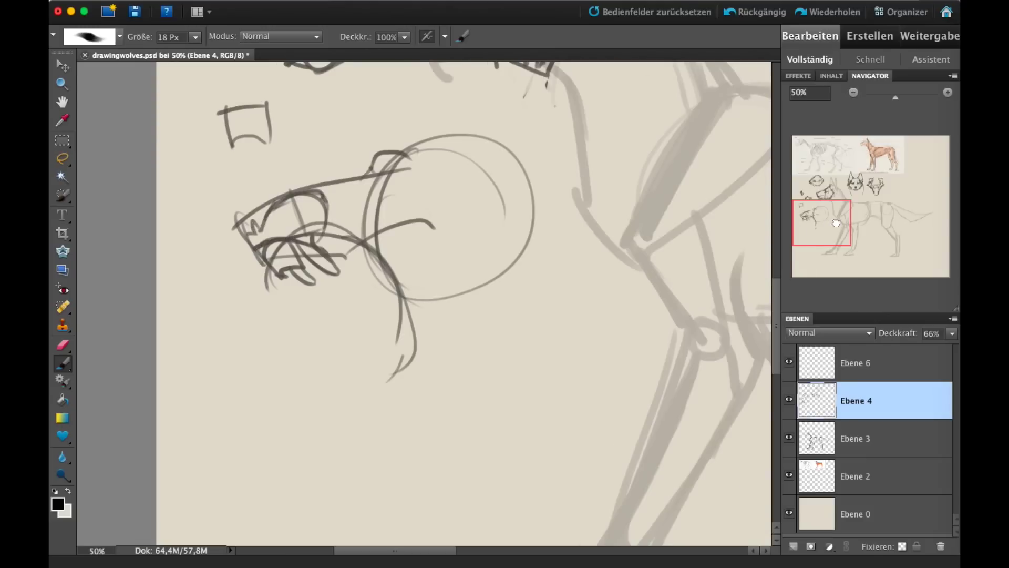
pyautogui.moveTo(836, 223); pyautogui.dragTo(839, 220)
pyautogui.moveTo(244, 245); pyautogui.dragTo(261, 240)
pyautogui.click(750, 12)
# Step: Add small back teeth to the upper jaw and sketch an oval tooth and jagged molar shapes beside the square tooth
pyautogui.click(62, 346)
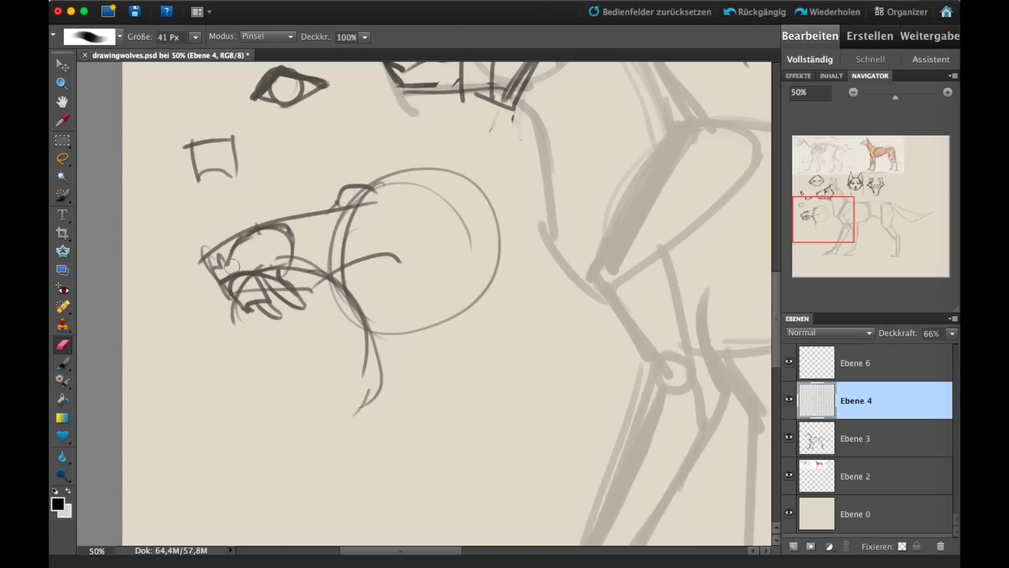
pyautogui.click(62, 364)
pyautogui.moveTo(293, 285)
pyautogui.mouseDown()
pyautogui.moveTo(289, 272)
pyautogui.moveTo(310, 273)
pyautogui.mouseUp()
pyautogui.moveTo(246, 138)
pyautogui.mouseDown()
pyautogui.moveTo(266, 189)
pyautogui.moveTo(248, 144)
pyautogui.mouseUp()
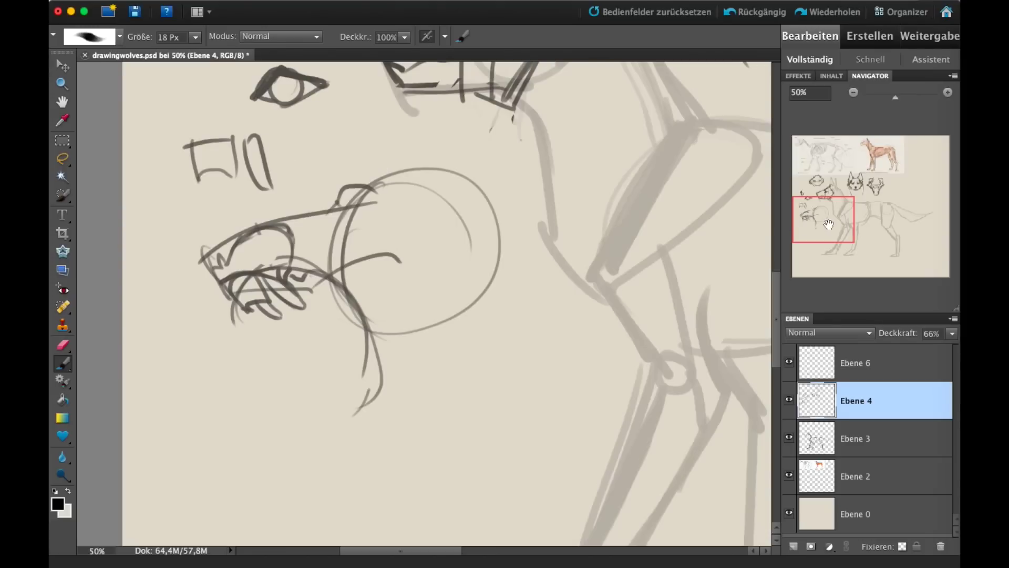
pyautogui.moveTo(827, 220)
pyautogui.mouseDown()
pyautogui.moveTo(828, 155)
pyautogui.moveTo(830, 235)
pyautogui.mouseUp()
pyautogui.moveTo(305, 173)
pyautogui.mouseDown()
pyautogui.moveTo(312, 187)
pyautogui.moveTo(320, 178)
pyautogui.moveTo(341, 184)
pyautogui.moveTo(351, 169)
pyautogui.moveTo(305, 169)
pyautogui.moveTo(349, 188)
pyautogui.moveTo(382, 184)
pyautogui.moveTo(378, 172)
pyautogui.moveTo(363, 179)
pyautogui.mouseUp()
# Step: Draw the front teeth and a pointed canine along the tip of the lowered jaw
pyautogui.click(63, 346)
pyautogui.click(62, 366)
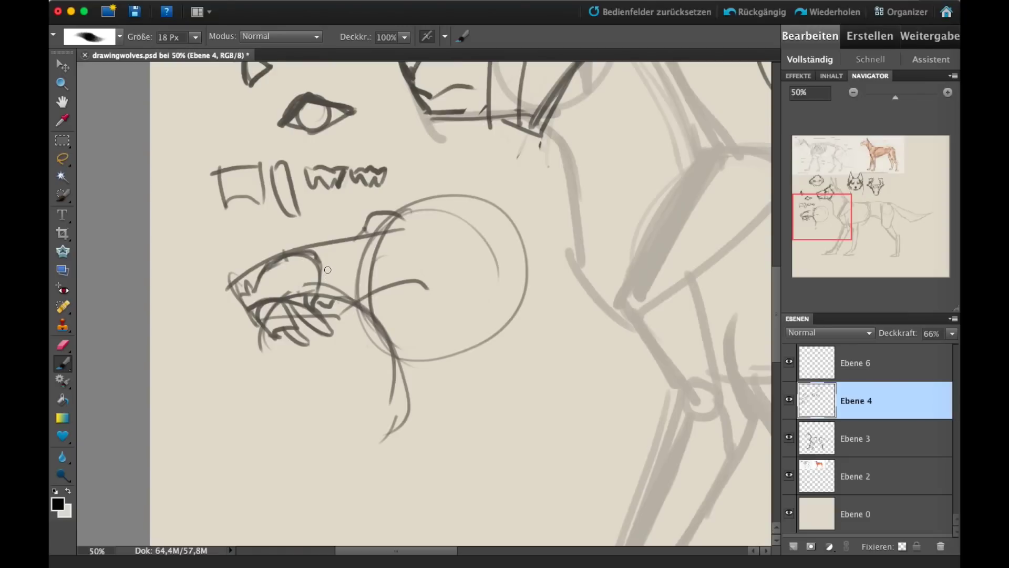
pyautogui.moveTo(392, 380)
pyautogui.mouseDown()
pyautogui.moveTo(376, 426)
pyautogui.moveTo(352, 444)
pyautogui.moveTo(372, 413)
pyautogui.moveTo(350, 445)
pyautogui.mouseUp()
pyautogui.moveTo(383, 383)
pyautogui.mouseDown()
pyautogui.moveTo(351, 371)
pyautogui.moveTo(374, 398)
pyautogui.moveTo(352, 371)
pyautogui.moveTo(392, 386)
pyautogui.moveTo(341, 414)
pyautogui.moveTo(355, 438)
pyautogui.moveTo(370, 407)
pyautogui.mouseUp()
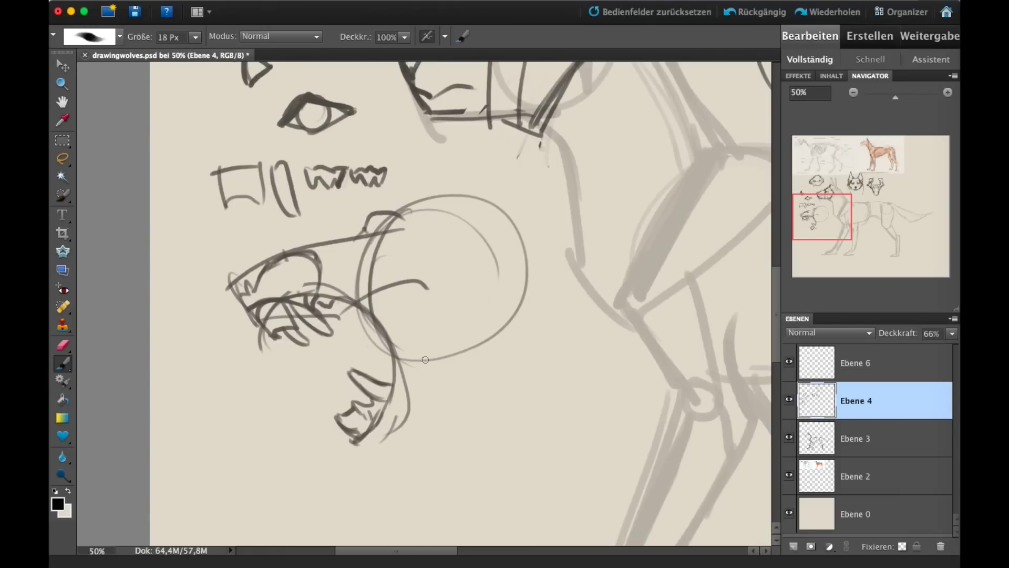
# Step: Erase the teeth of both jaws and redraw them as small incisors, longer canines and pointed back teeth
pyautogui.click(62, 345)
pyautogui.moveTo(305, 324)
pyautogui.mouseDown()
pyautogui.moveTo(269, 326)
pyautogui.moveTo(331, 325)
pyautogui.moveTo(310, 315)
pyautogui.moveTo(294, 339)
pyautogui.mouseUp()
pyautogui.moveTo(350, 378)
pyautogui.mouseDown()
pyautogui.moveTo(342, 423)
pyautogui.moveTo(365, 409)
pyautogui.moveTo(361, 371)
pyautogui.mouseUp()
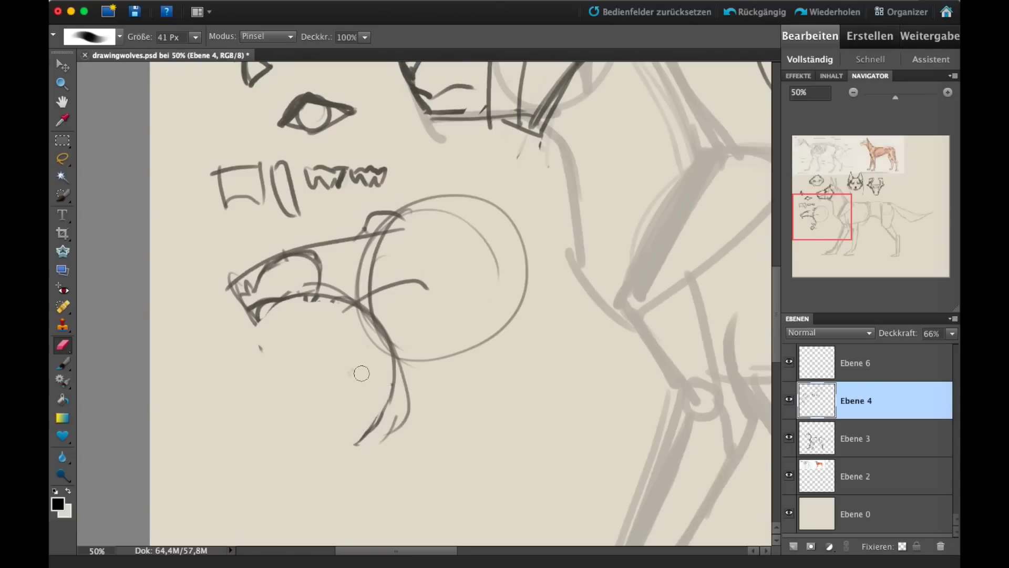
pyautogui.click(62, 363)
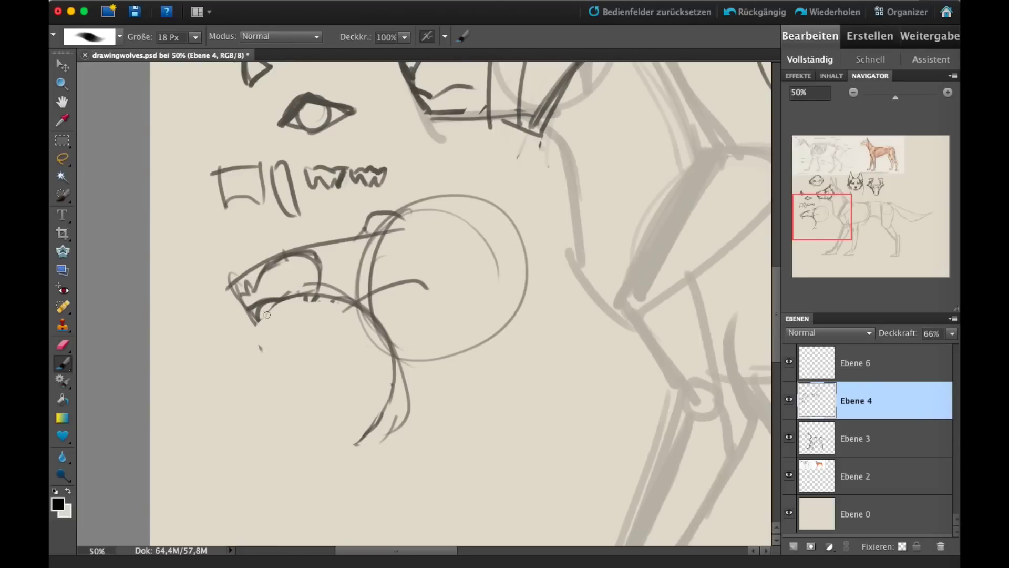
pyautogui.moveTo(266, 315)
pyautogui.mouseDown()
pyautogui.moveTo(275, 330)
pyautogui.moveTo(312, 298)
pyautogui.moveTo(337, 298)
pyautogui.mouseUp()
pyautogui.moveTo(391, 389)
pyautogui.mouseDown()
pyautogui.moveTo(375, 405)
pyautogui.moveTo(380, 368)
pyautogui.moveTo(395, 372)
pyautogui.mouseUp()
pyautogui.moveTo(370, 404)
pyautogui.mouseDown()
pyautogui.moveTo(343, 412)
pyautogui.moveTo(365, 427)
pyautogui.moveTo(337, 422)
pyautogui.moveTo(351, 424)
pyautogui.moveTo(351, 443)
pyautogui.moveTo(371, 419)
pyautogui.mouseUp()
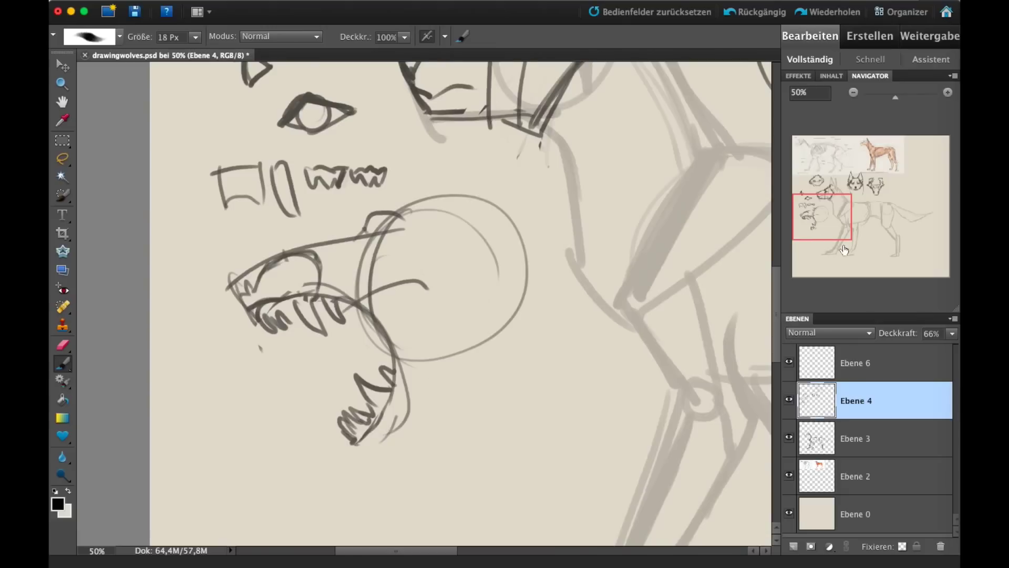
# Step: Erase the open-mouthed side-view head and the sample tooth shapes, enlarging the eraser to 250 px
pyautogui.moveTo(845, 250); pyautogui.dragTo(823, 232)
pyautogui.click(62, 345)
pyautogui.moveTo(250, 304)
pyautogui.mouseDown()
pyautogui.moveTo(166, 343)
pyautogui.moveTo(196, 333)
pyautogui.mouseUp()
pyautogui.moveTo(195, 39); pyautogui.dragTo(202, 51)
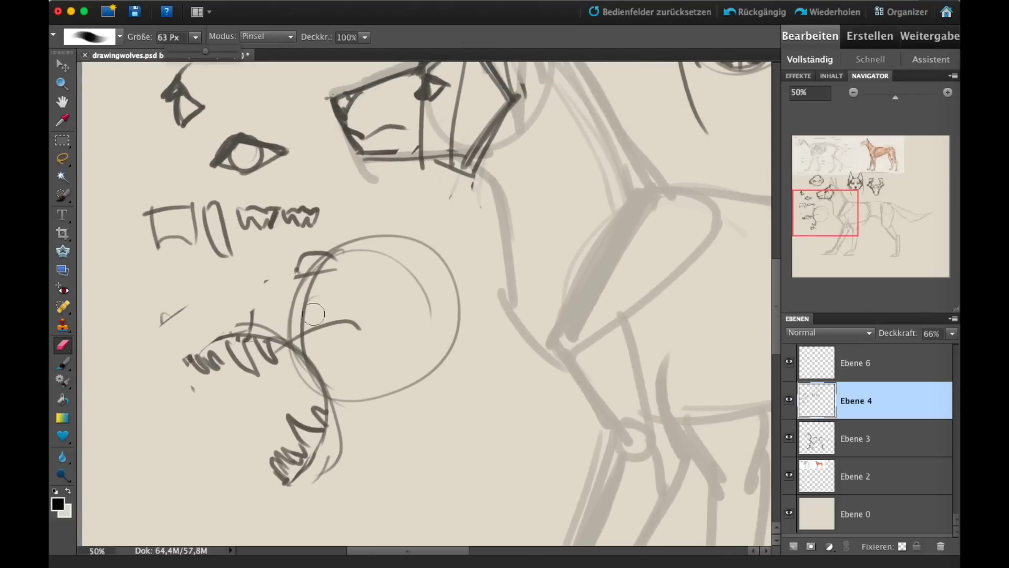
pyautogui.moveTo(316, 274)
pyautogui.mouseDown()
pyautogui.moveTo(184, 324)
pyautogui.moveTo(171, 289)
pyautogui.moveTo(174, 226)
pyautogui.moveTo(255, 207)
pyautogui.mouseUp()
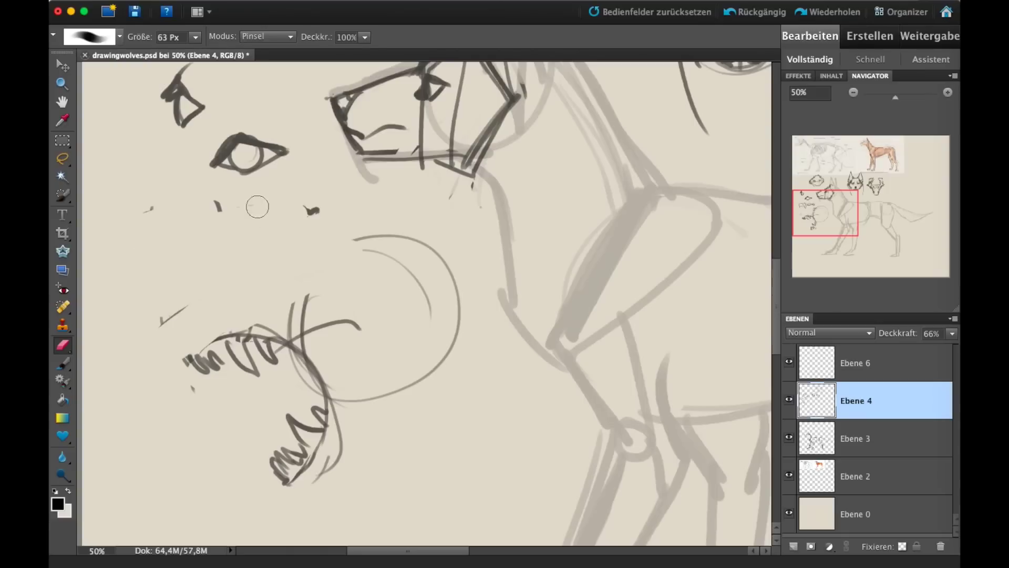
pyautogui.click(196, 37)
pyautogui.moveTo(199, 55); pyautogui.dragTo(228, 55)
pyautogui.moveTo(266, 248)
pyautogui.mouseDown()
pyautogui.moveTo(187, 383)
pyautogui.moveTo(327, 447)
pyautogui.moveTo(341, 331)
pyautogui.mouseUp()
pyautogui.moveTo(303, 215)
pyautogui.mouseDown()
pyautogui.moveTo(232, 278)
pyautogui.moveTo(323, 417)
pyautogui.moveTo(293, 288)
pyautogui.mouseUp()
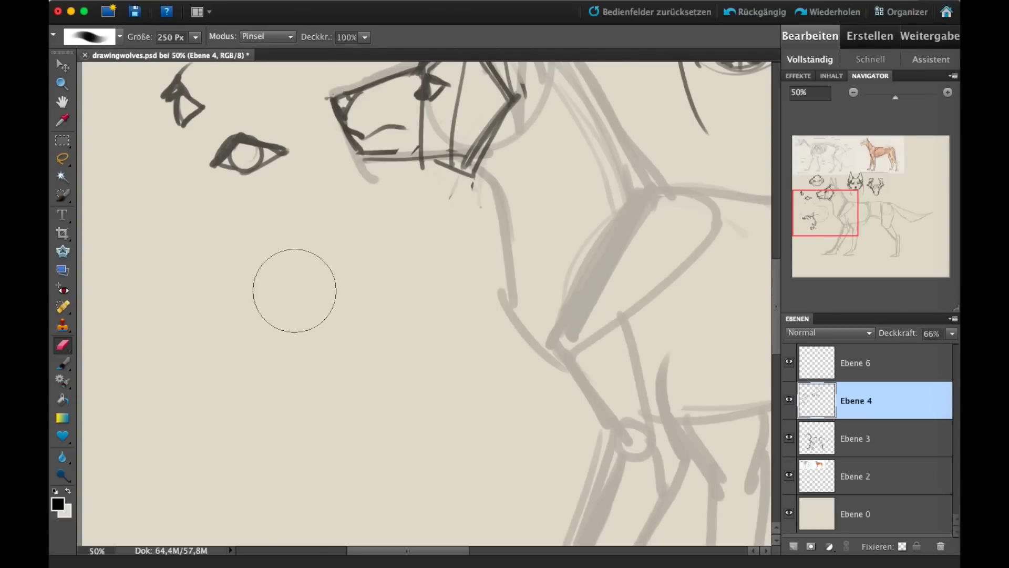
# Step: Draw a large circle with the brush below the eye study as the base of another head
pyautogui.click(62, 362)
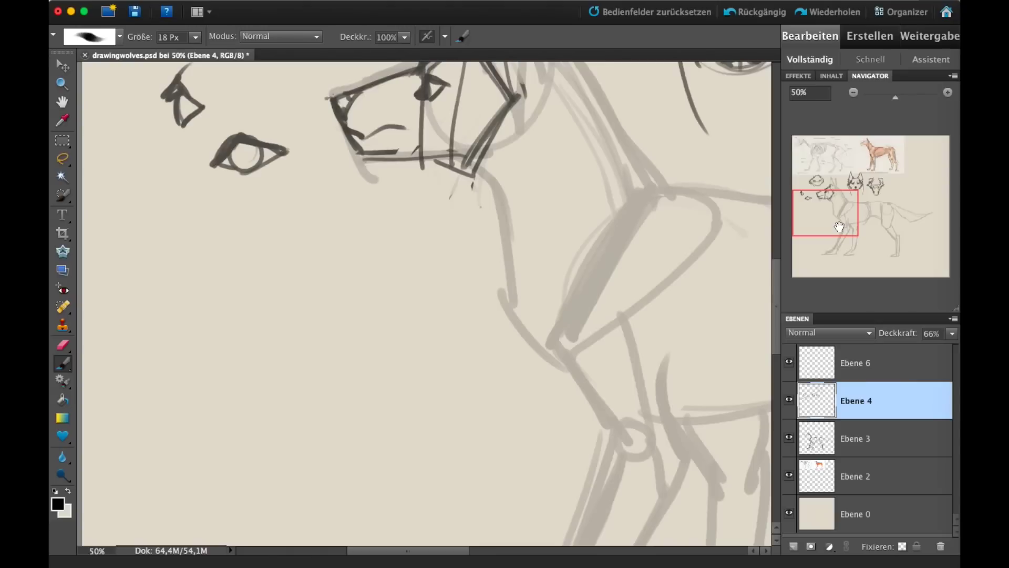
pyautogui.moveTo(840, 227); pyautogui.dragTo(833, 235)
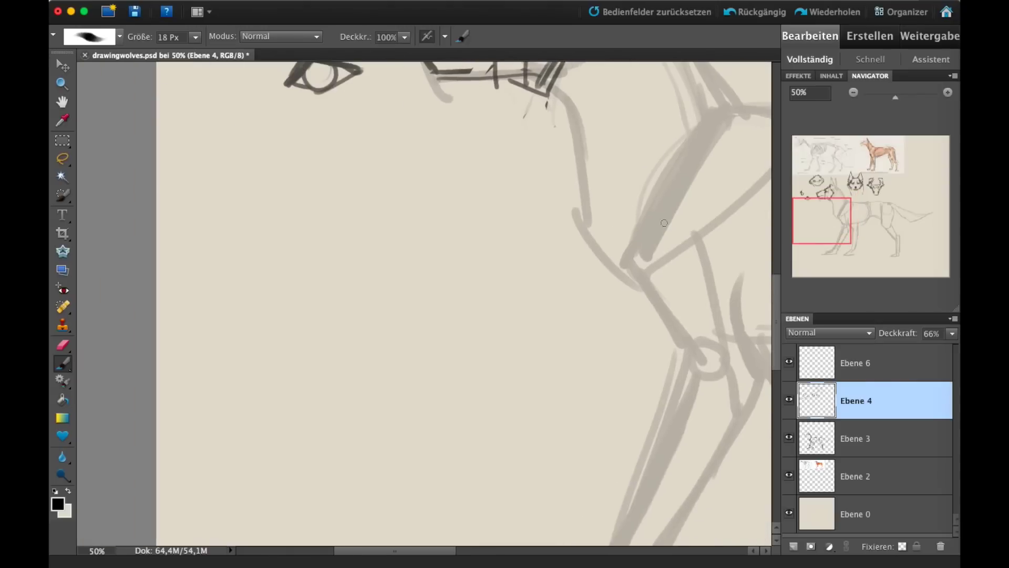
pyautogui.moveTo(454, 181)
pyautogui.mouseDown()
pyautogui.moveTo(264, 252)
pyautogui.moveTo(294, 152)
pyautogui.moveTo(417, 358)
pyautogui.mouseUp()
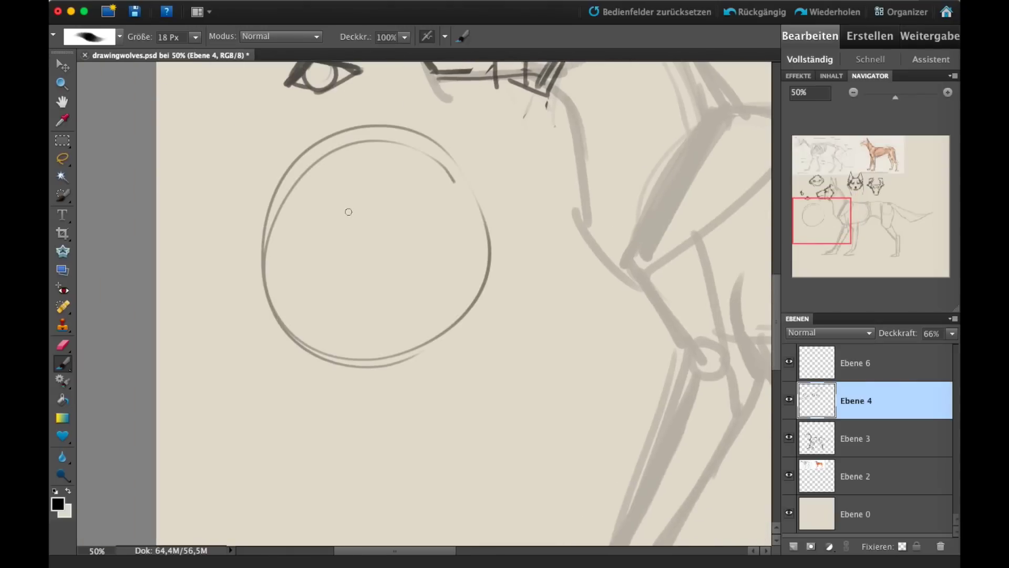
# Step: Sketch a snarling mouth inside the circle, with an arched upper lip, canines, lower front teeth and pulled-back corners
pyautogui.moveTo(339, 250)
pyautogui.mouseDown()
pyautogui.moveTo(422, 261)
pyautogui.moveTo(344, 247)
pyautogui.moveTo(327, 278)
pyautogui.moveTo(358, 250)
pyautogui.mouseUp()
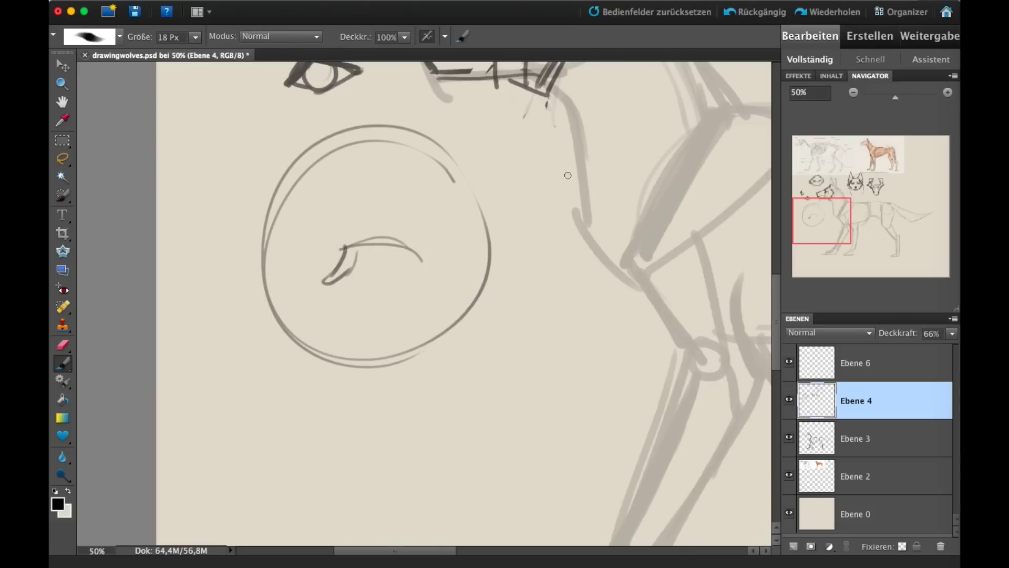
pyautogui.moveTo(360, 249)
pyautogui.mouseDown()
pyautogui.moveTo(363, 268)
pyautogui.moveTo(407, 276)
pyautogui.moveTo(424, 261)
pyautogui.moveTo(434, 292)
pyautogui.moveTo(419, 291)
pyautogui.mouseUp()
pyautogui.moveTo(350, 250)
pyautogui.mouseDown()
pyautogui.moveTo(344, 285)
pyautogui.moveTo(414, 290)
pyautogui.moveTo(370, 281)
pyautogui.moveTo(371, 290)
pyautogui.mouseUp()
pyautogui.moveTo(374, 286); pyautogui.dragTo(404, 301)
pyautogui.moveTo(442, 263); pyautogui.dragTo(422, 270)
pyautogui.moveTo(347, 247); pyautogui.dragTo(337, 286)
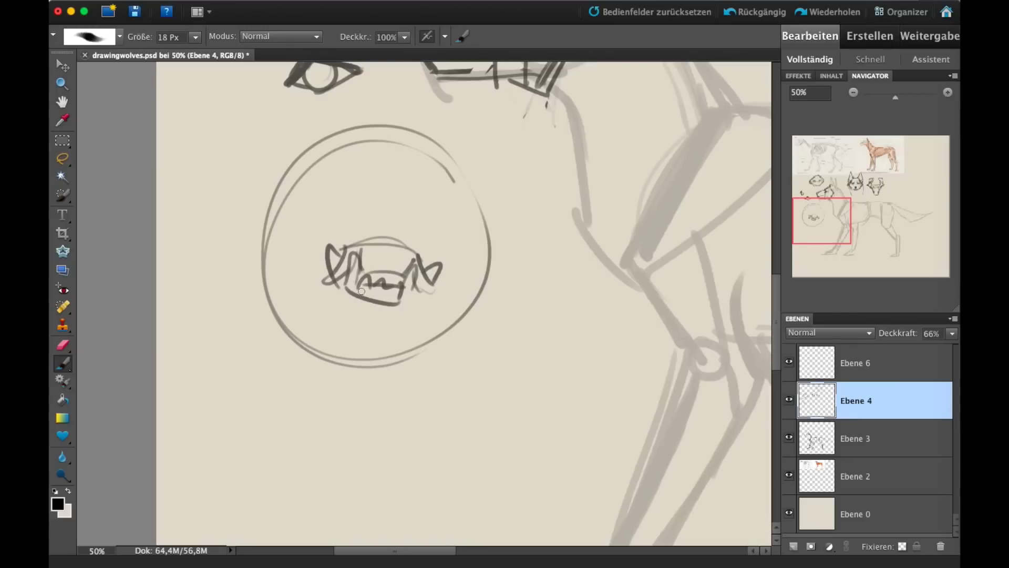
# Step: Fill both mouth corners dark and add the row of upper front teeth under the lip
pyautogui.moveTo(344, 252)
pyautogui.mouseDown()
pyautogui.moveTo(331, 268)
pyautogui.moveTo(337, 256)
pyautogui.mouseUp()
pyautogui.moveTo(434, 263); pyautogui.dragTo(433, 277)
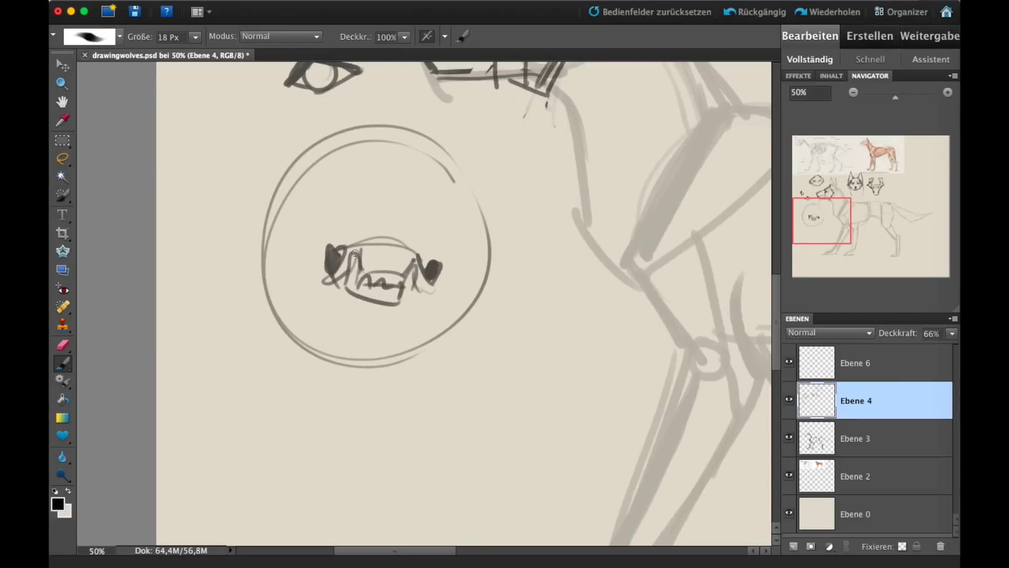
pyautogui.moveTo(355, 253)
pyautogui.mouseDown()
pyautogui.moveTo(412, 259)
pyautogui.moveTo(380, 263)
pyautogui.moveTo(401, 266)
pyautogui.mouseUp()
# Step: Sketch a nose with nostrils above the mouth, partly erase one mouth corner, redraw it and darken the gap between the teeth
pyautogui.moveTo(836, 222); pyautogui.dragTo(839, 221)
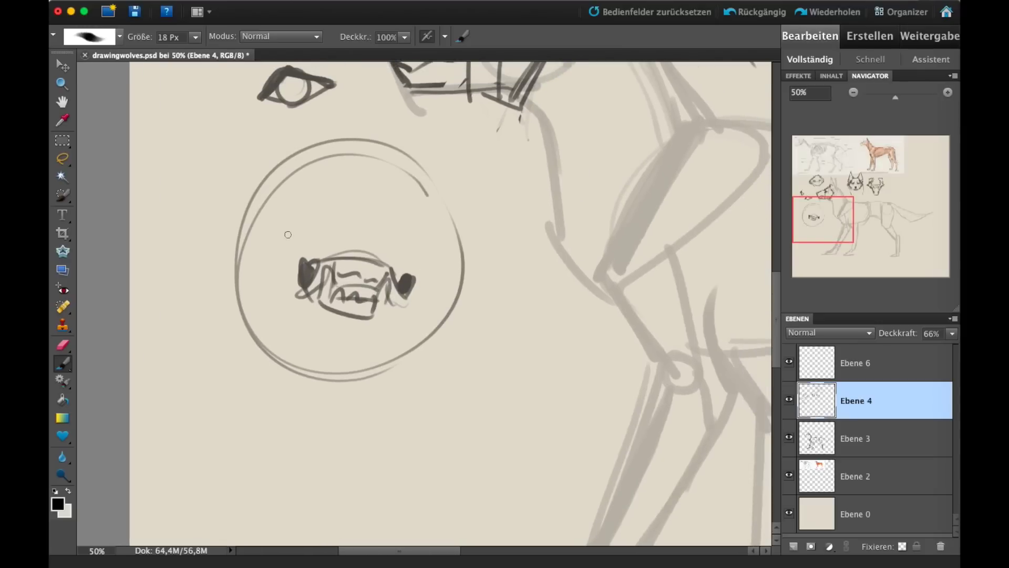
pyautogui.moveTo(349, 227)
pyautogui.mouseDown()
pyautogui.moveTo(368, 249)
pyautogui.moveTo(391, 248)
pyautogui.moveTo(381, 227)
pyautogui.moveTo(350, 227)
pyautogui.mouseUp()
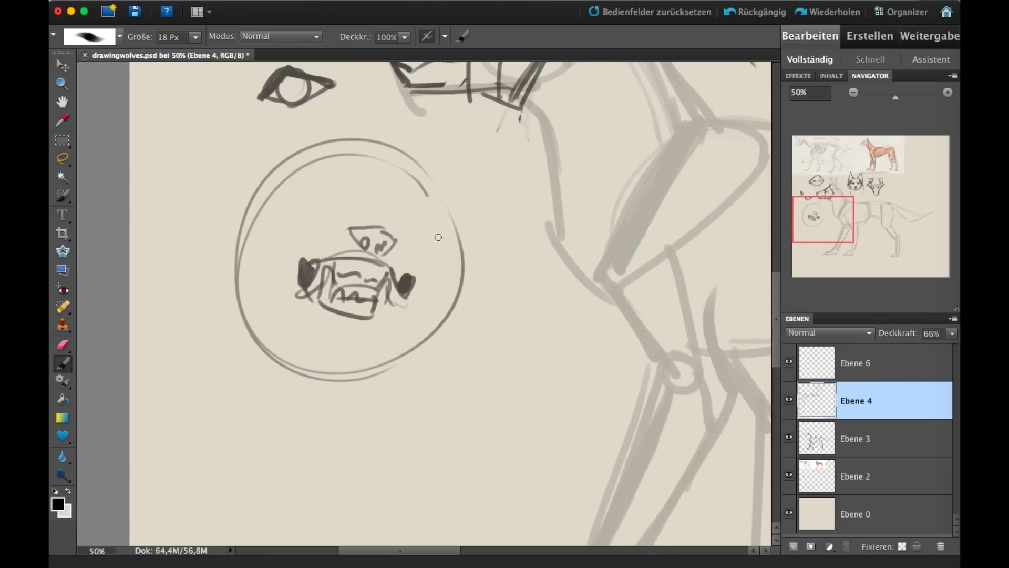
pyautogui.click(66, 346)
pyautogui.click(435, 290)
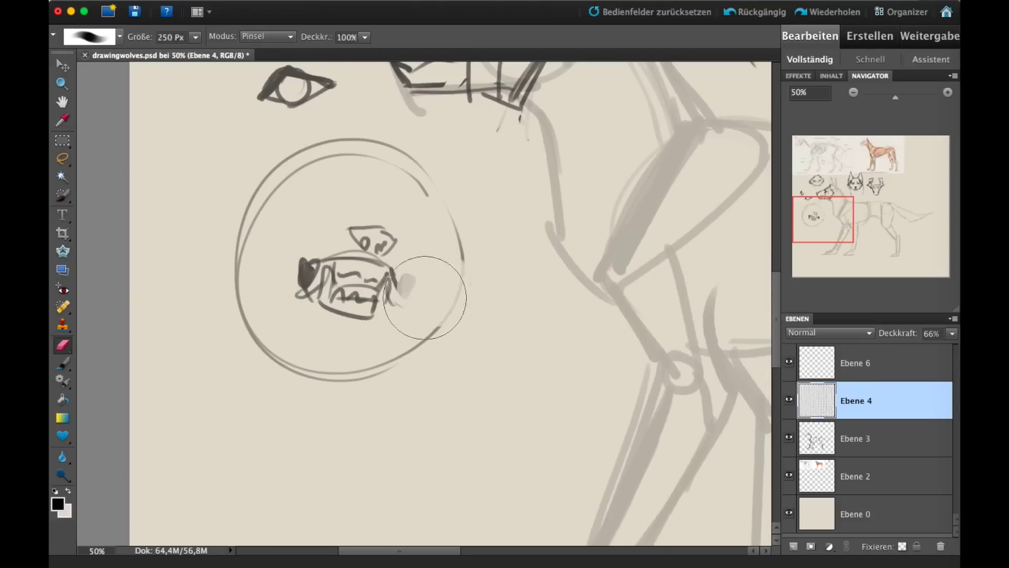
pyautogui.click(65, 361)
pyautogui.moveTo(391, 273)
pyautogui.mouseDown()
pyautogui.moveTo(407, 278)
pyautogui.moveTo(402, 288)
pyautogui.moveTo(338, 289)
pyautogui.mouseUp()
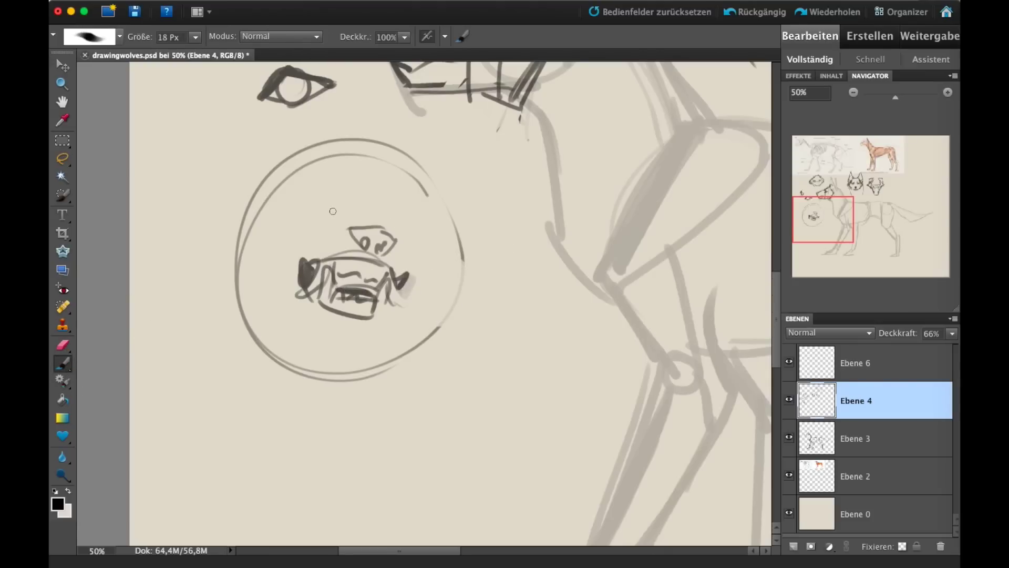
# Step: Draw two round eyes above the snarling mouth and add contour strokes down both cheeks
pyautogui.moveTo(322, 205)
pyautogui.mouseDown()
pyautogui.moveTo(315, 226)
pyautogui.moveTo(335, 220)
pyautogui.moveTo(333, 206)
pyautogui.mouseUp()
pyautogui.moveTo(400, 213)
pyautogui.mouseDown()
pyautogui.moveTo(395, 235)
pyautogui.moveTo(405, 224)
pyautogui.mouseUp()
pyautogui.moveTo(331, 203); pyautogui.dragTo(335, 211)
pyautogui.moveTo(325, 176)
pyautogui.mouseDown()
pyautogui.moveTo(271, 214)
pyautogui.moveTo(279, 255)
pyautogui.mouseUp()
pyautogui.moveTo(418, 242)
pyautogui.mouseDown()
pyautogui.moveTo(420, 281)
pyautogui.moveTo(429, 236)
pyautogui.moveTo(421, 220)
pyautogui.mouseUp()
# Step: Outline two ears on top of the snarling head and connect them to the sides of the face
pyautogui.moveTo(299, 194); pyautogui.dragTo(346, 159)
pyautogui.moveTo(346, 159)
pyautogui.mouseDown()
pyautogui.moveTo(330, 96)
pyautogui.moveTo(255, 111)
pyautogui.moveTo(263, 194)
pyautogui.mouseUp()
pyautogui.moveTo(431, 230)
pyautogui.mouseDown()
pyautogui.moveTo(422, 164)
pyautogui.moveTo(398, 128)
pyautogui.mouseUp()
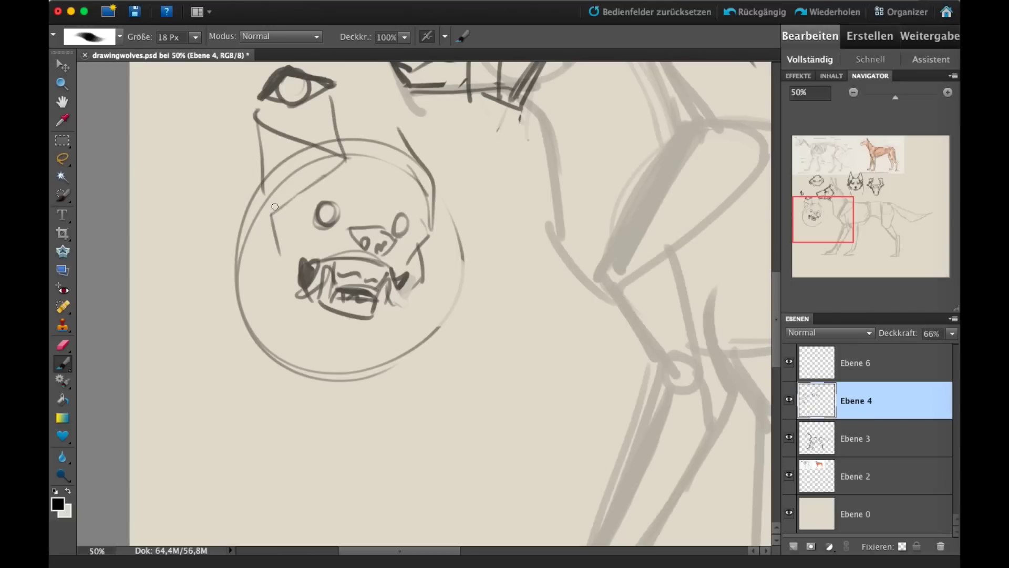
# Step: Add fur strokes at the side of the face and zigzag fur on the crown between the ears
pyautogui.moveTo(307, 177)
pyautogui.mouseDown()
pyautogui.moveTo(241, 199)
pyautogui.moveTo(276, 212)
pyautogui.mouseUp()
pyautogui.moveTo(244, 215); pyautogui.dragTo(273, 220)
pyautogui.moveTo(403, 168); pyautogui.dragTo(391, 123)
pyautogui.moveTo(389, 167)
pyautogui.mouseDown()
pyautogui.moveTo(377, 126)
pyautogui.moveTo(363, 123)
pyautogui.mouseUp()
pyautogui.moveTo(347, 147); pyautogui.dragTo(337, 121)
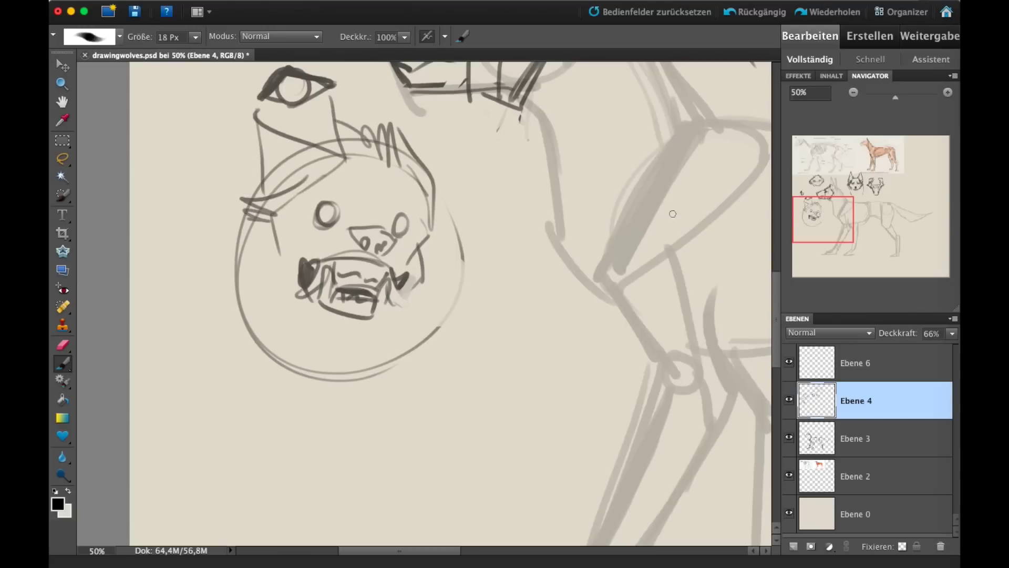
pyautogui.moveTo(836, 222); pyautogui.dragTo(826, 157)
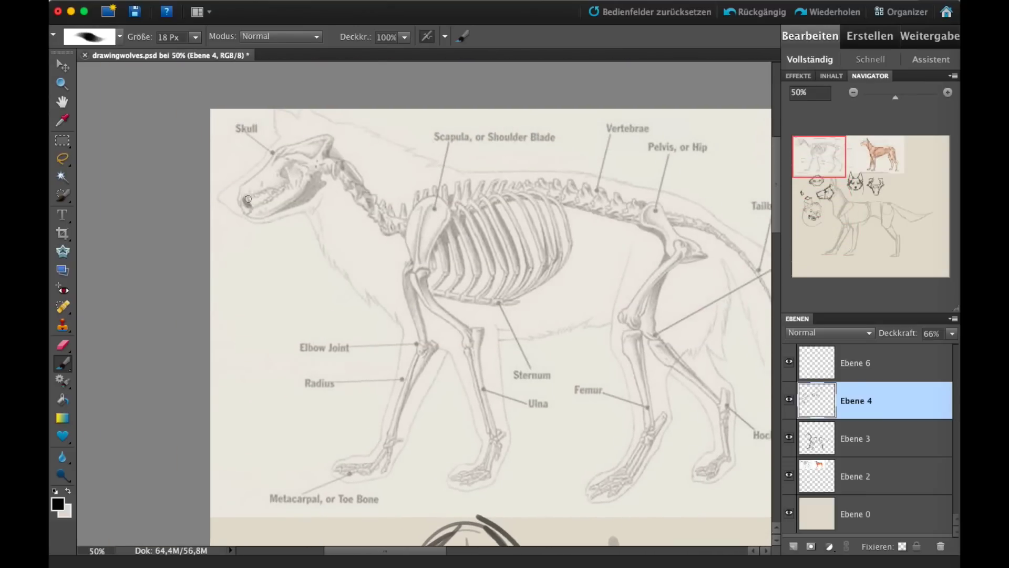
pyautogui.moveTo(840, 220); pyautogui.dragTo(836, 215)
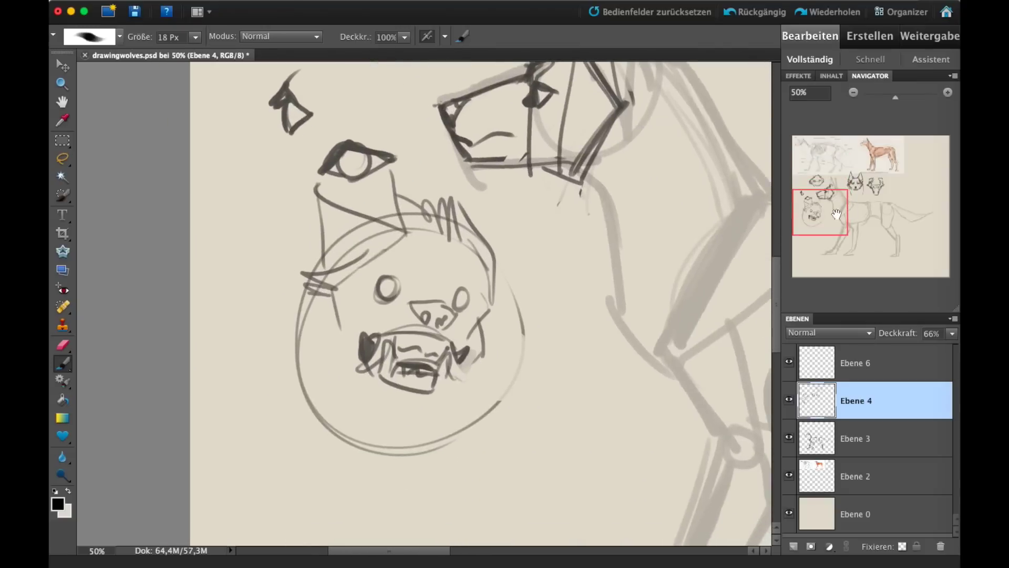
pyautogui.moveTo(361, 368); pyautogui.dragTo(374, 374)
pyautogui.moveTo(480, 148)
pyautogui.mouseDown()
pyautogui.moveTo(494, 150)
pyautogui.moveTo(484, 146)
pyautogui.mouseUp()
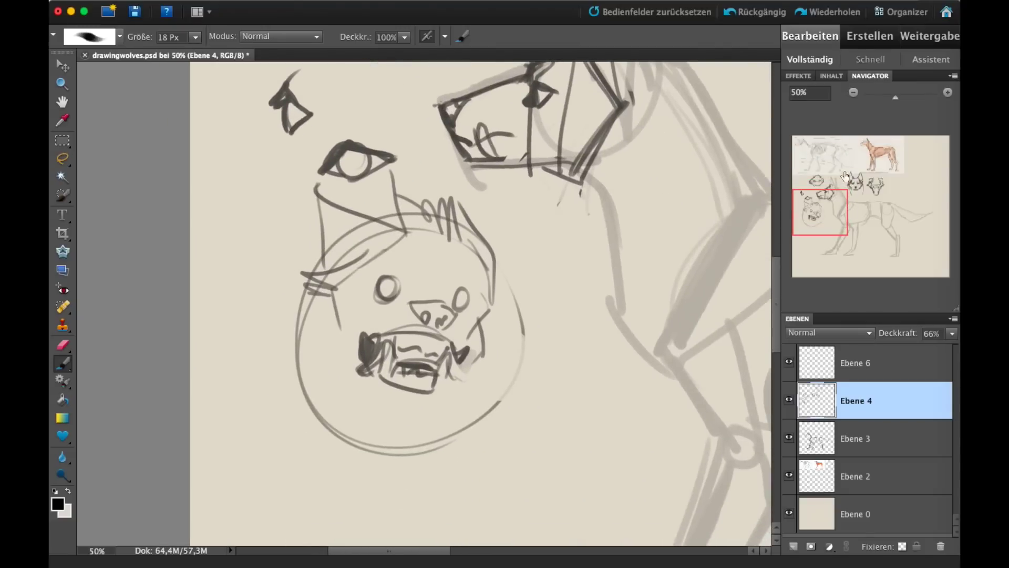
pyautogui.click(764, 14)
pyautogui.click(764, 14)
pyautogui.click(763, 14)
pyautogui.click(762, 14)
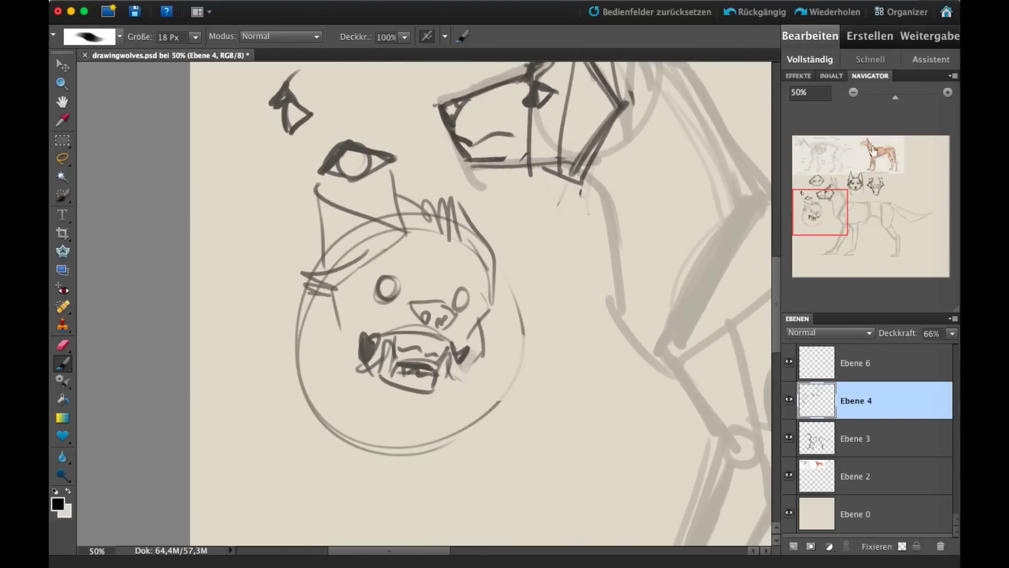
# Step: Erase the whole snarling front-view head below the eye study
pyautogui.moveTo(836, 205); pyautogui.dragTo(841, 211)
pyautogui.click(62, 345)
pyautogui.moveTo(400, 226)
pyautogui.mouseDown()
pyautogui.moveTo(316, 292)
pyautogui.moveTo(282, 275)
pyautogui.moveTo(214, 268)
pyautogui.moveTo(360, 275)
pyautogui.moveTo(379, 162)
pyautogui.moveTo(230, 169)
pyautogui.mouseUp()
# Step: Sketch an open upper jaw below the eye study and a curved lower jaw with teeth beneath it
pyautogui.click(64, 363)
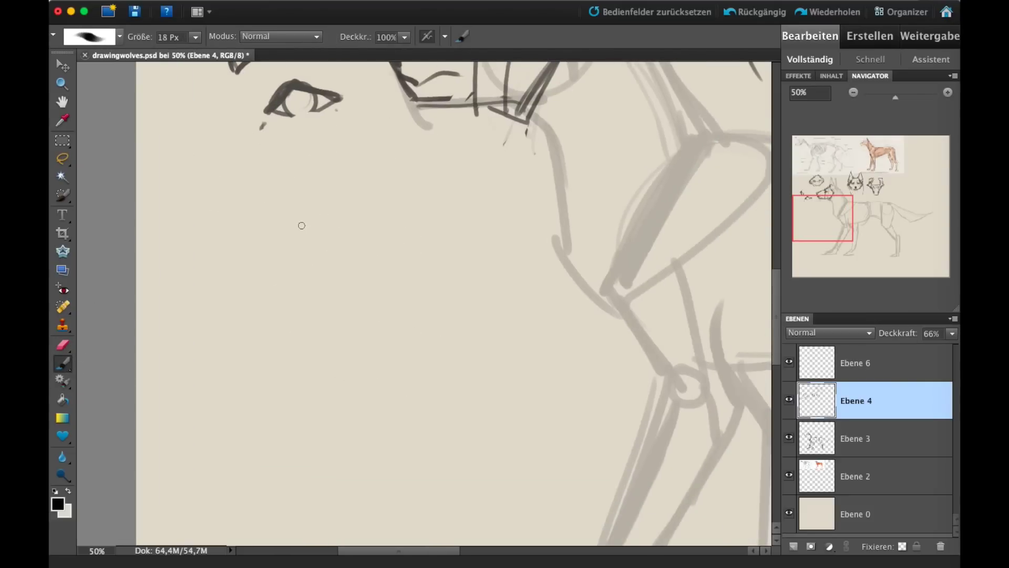
pyautogui.moveTo(282, 198)
pyautogui.mouseDown()
pyautogui.moveTo(292, 243)
pyautogui.moveTo(339, 229)
pyautogui.moveTo(306, 230)
pyautogui.moveTo(338, 203)
pyautogui.moveTo(281, 228)
pyautogui.mouseUp()
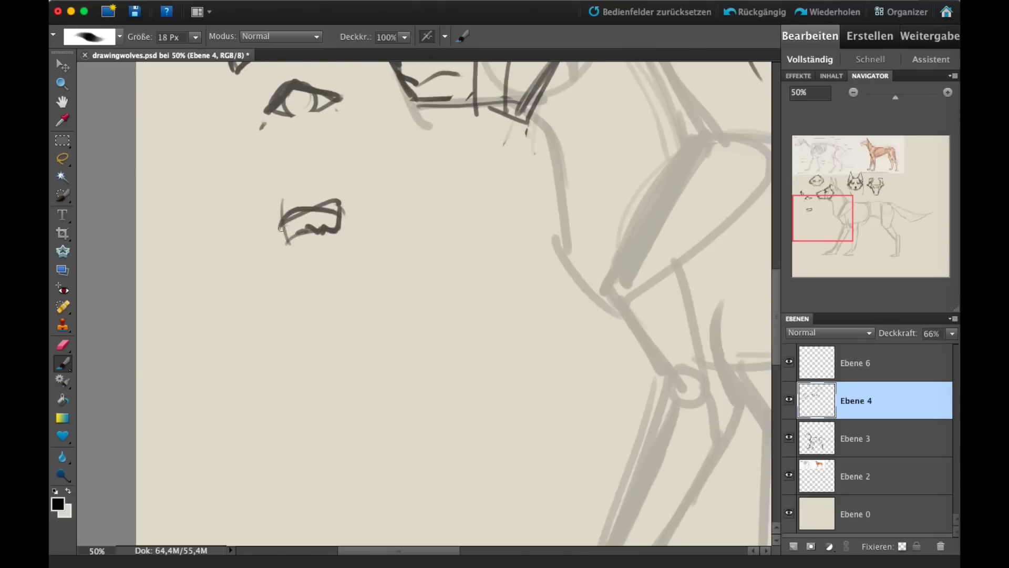
pyautogui.moveTo(304, 295)
pyautogui.mouseDown()
pyautogui.moveTo(350, 293)
pyautogui.moveTo(330, 321)
pyautogui.moveTo(352, 301)
pyautogui.moveTo(312, 307)
pyautogui.moveTo(302, 296)
pyautogui.mouseUp()
pyautogui.moveTo(298, 301)
pyautogui.mouseDown()
pyautogui.moveTo(315, 318)
pyautogui.moveTo(346, 316)
pyautogui.mouseUp()
# Step: Erase the upper and lower jaw sketches below the eye study
pyautogui.click(63, 345)
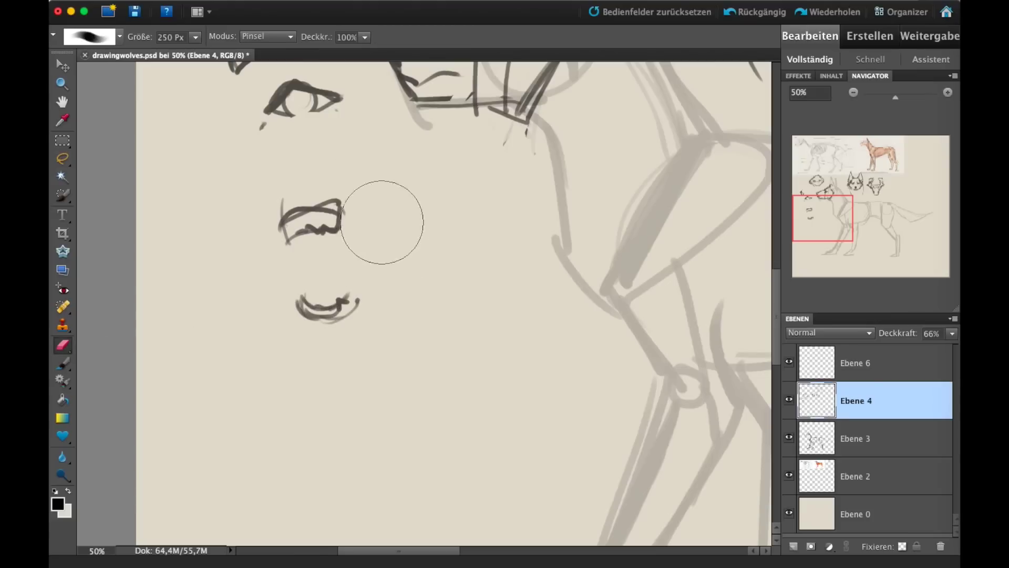
pyautogui.moveTo(384, 219); pyautogui.dragTo(345, 241)
pyautogui.click(64, 363)
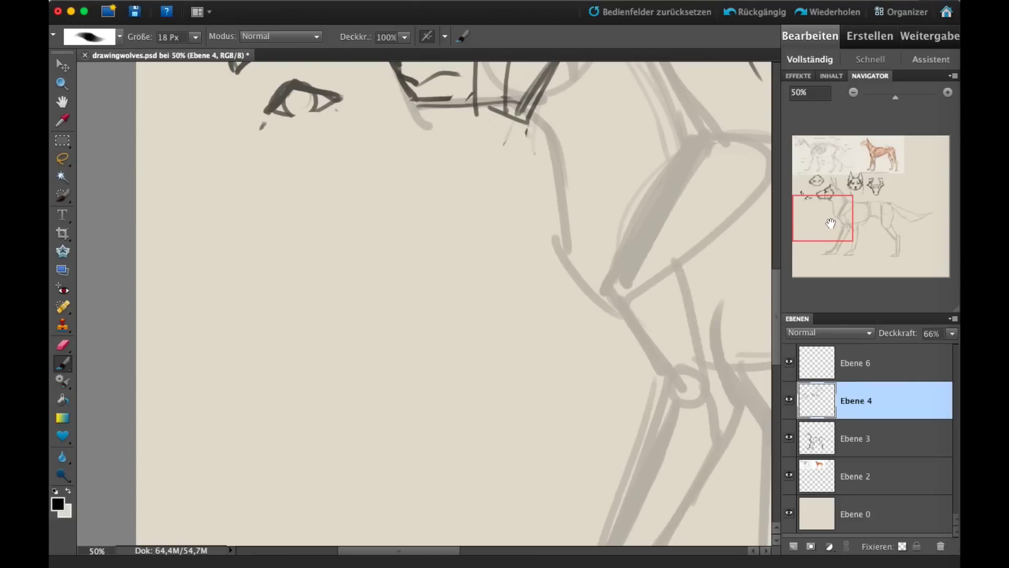
# Step: Examine the head studies and the body construction drawing, ending with the whole page in view
pyautogui.moveTo(833, 227); pyautogui.dragTo(841, 217)
pyautogui.click(854, 93)
pyautogui.click(854, 93)
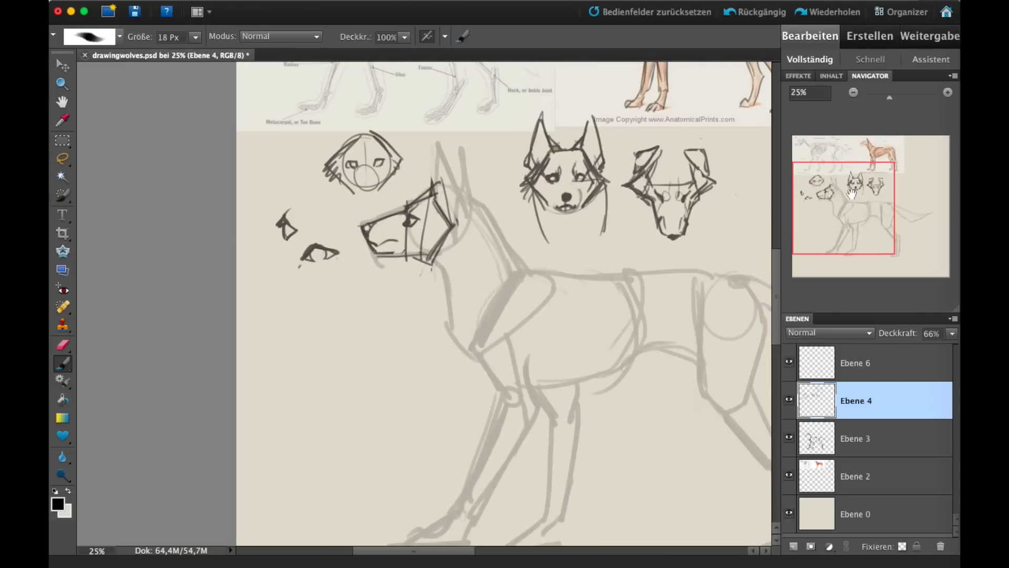
pyautogui.click(948, 92)
pyautogui.moveTo(827, 209); pyautogui.dragTo(826, 217)
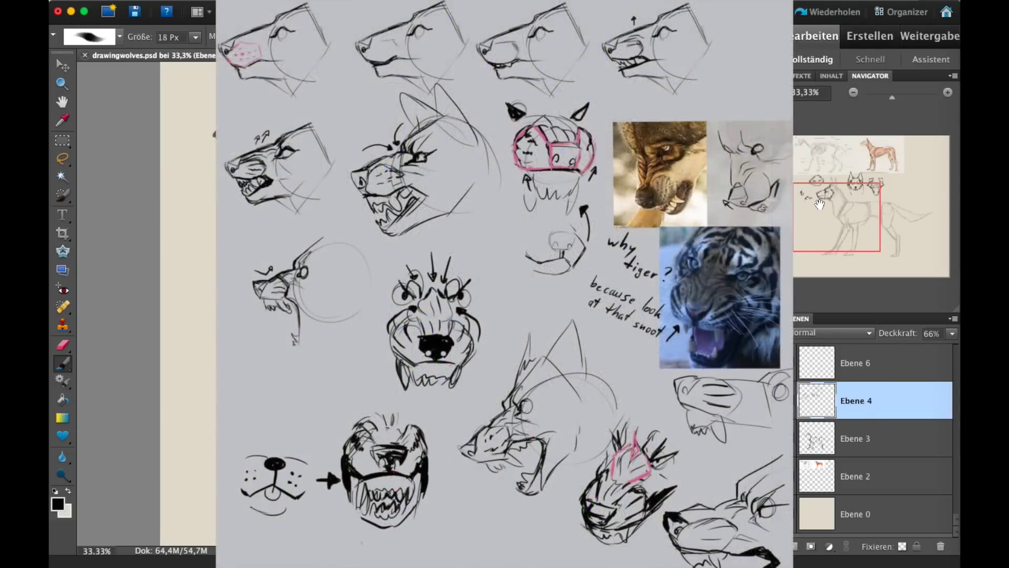
pyautogui.moveTo(860, 218); pyautogui.dragTo(885, 221)
pyautogui.moveTo(824, 213); pyautogui.dragTo(882, 201)
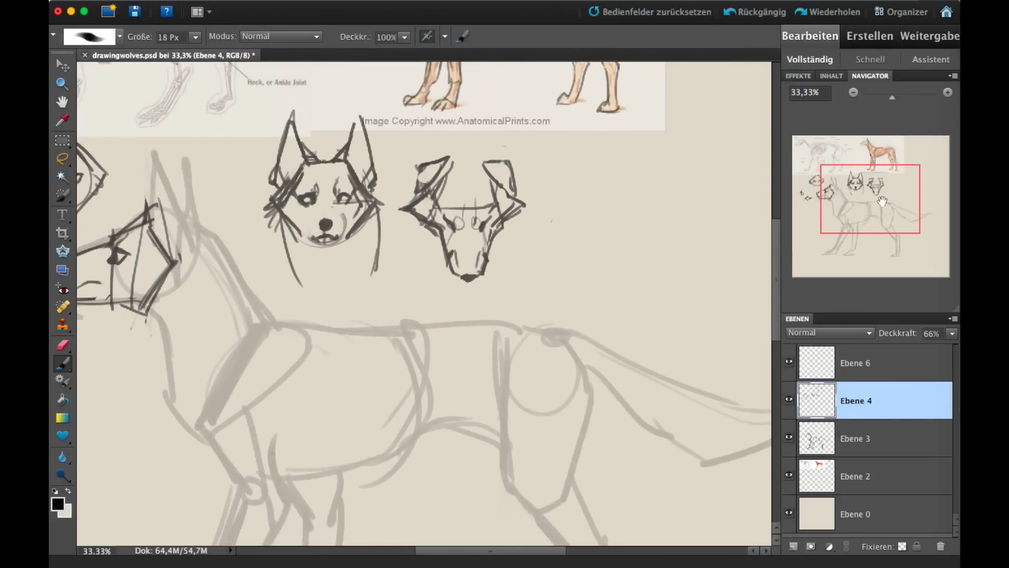
pyautogui.click(853, 93)
pyautogui.click(854, 95)
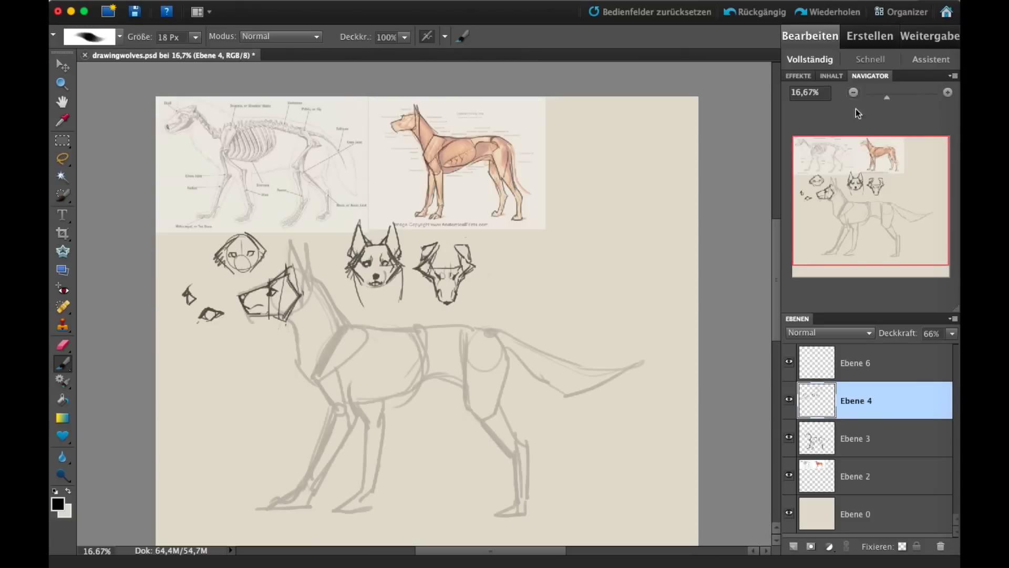
# Step: Flip the whole canvas horizontally to check the drawing and undo the flip
pyautogui.click(340, 2)
pyautogui.moveTo(368, 10)
pyautogui.click(597, 68)
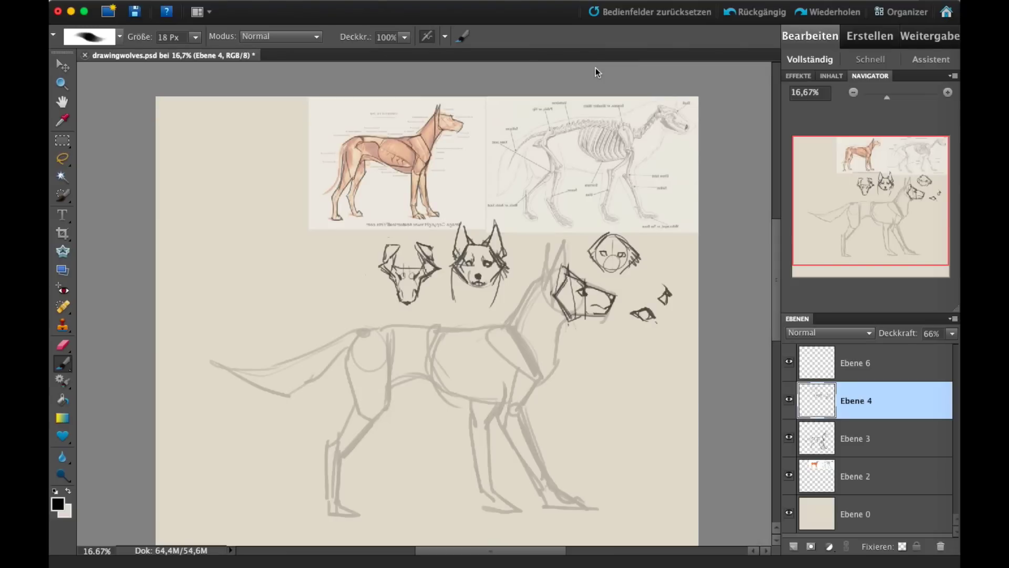
pyautogui.click(761, 12)
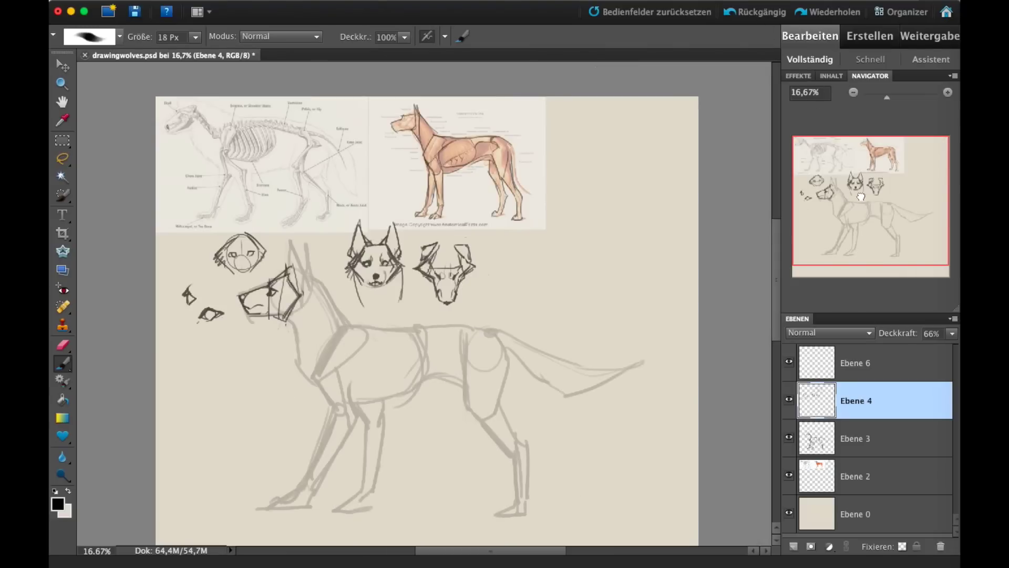
# Step: Outline the lower part of the foremost front leg with its wrist joint and pointed paw over the construction lines
pyautogui.moveTo(861, 197); pyautogui.dragTo(900, 151)
pyautogui.click(948, 94)
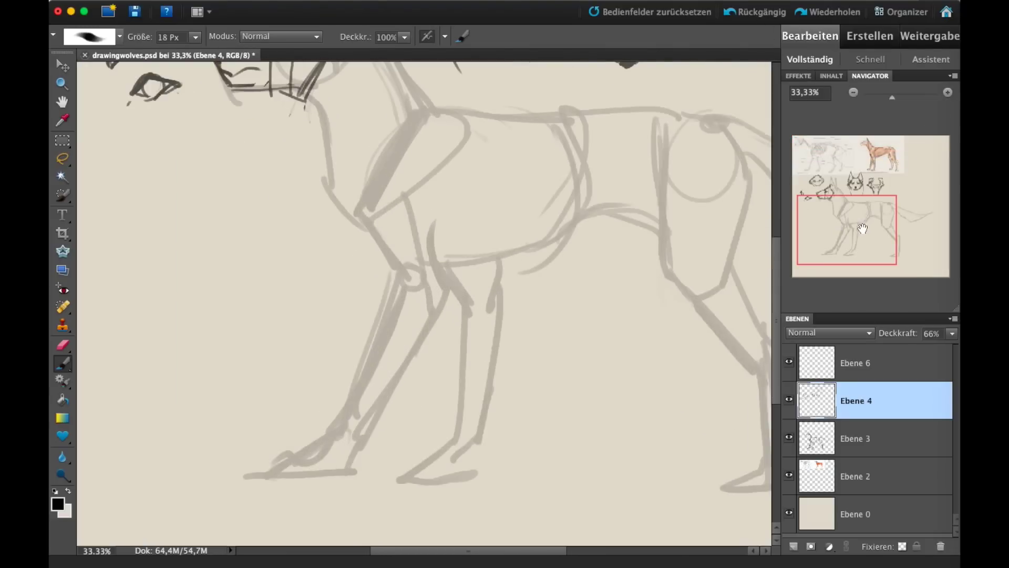
pyautogui.moveTo(863, 228); pyautogui.dragTo(826, 240)
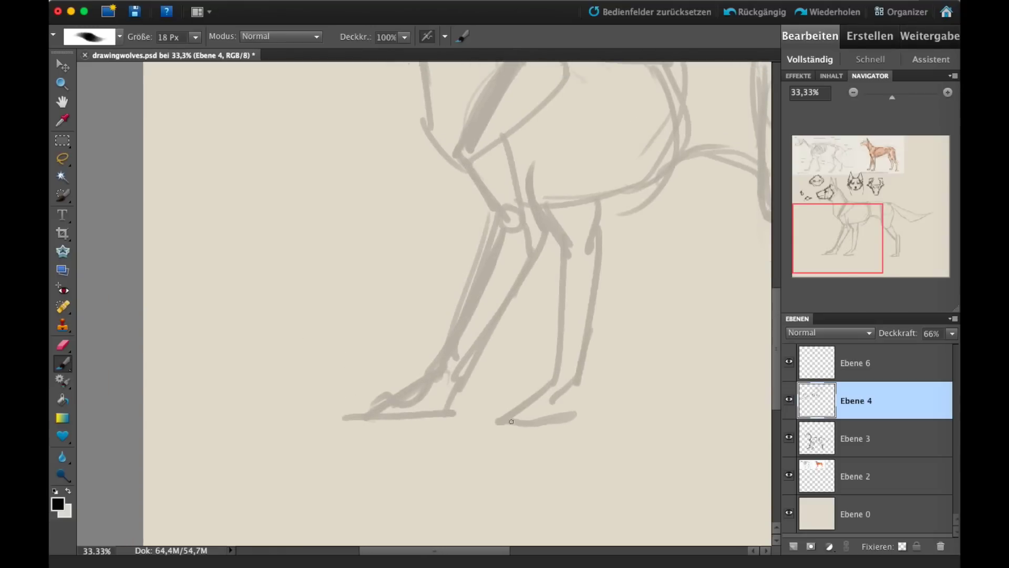
pyautogui.moveTo(500, 214)
pyautogui.mouseDown()
pyautogui.moveTo(437, 360)
pyautogui.moveTo(451, 363)
pyautogui.moveTo(531, 251)
pyautogui.mouseUp()
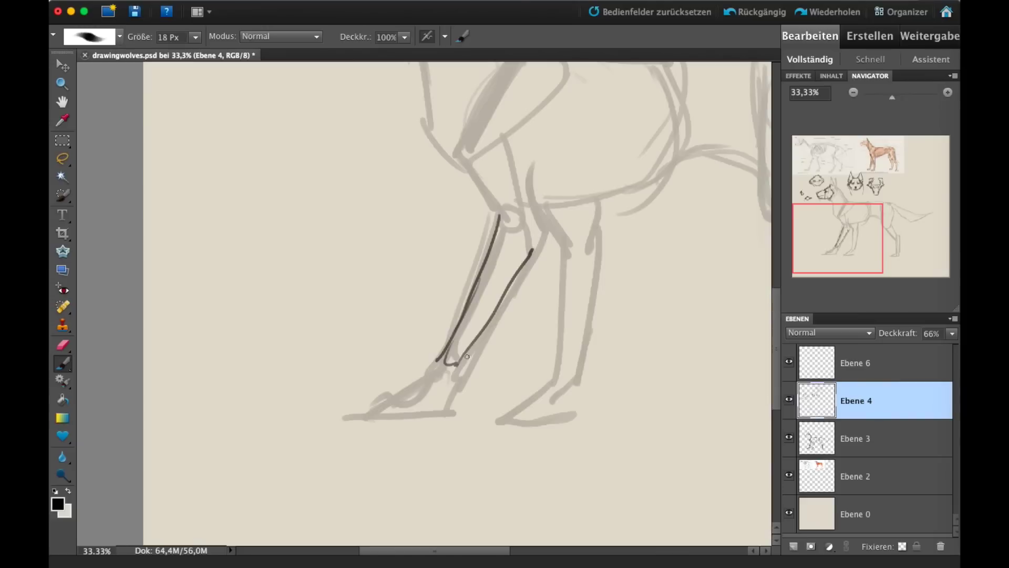
pyautogui.moveTo(467, 356)
pyautogui.mouseDown()
pyautogui.moveTo(467, 373)
pyautogui.moveTo(429, 409)
pyautogui.moveTo(415, 385)
pyautogui.moveTo(341, 415)
pyautogui.mouseUp()
pyautogui.moveTo(424, 411)
pyautogui.mouseDown()
pyautogui.moveTo(375, 398)
pyautogui.moveTo(394, 416)
pyautogui.moveTo(426, 413)
pyautogui.mouseUp()
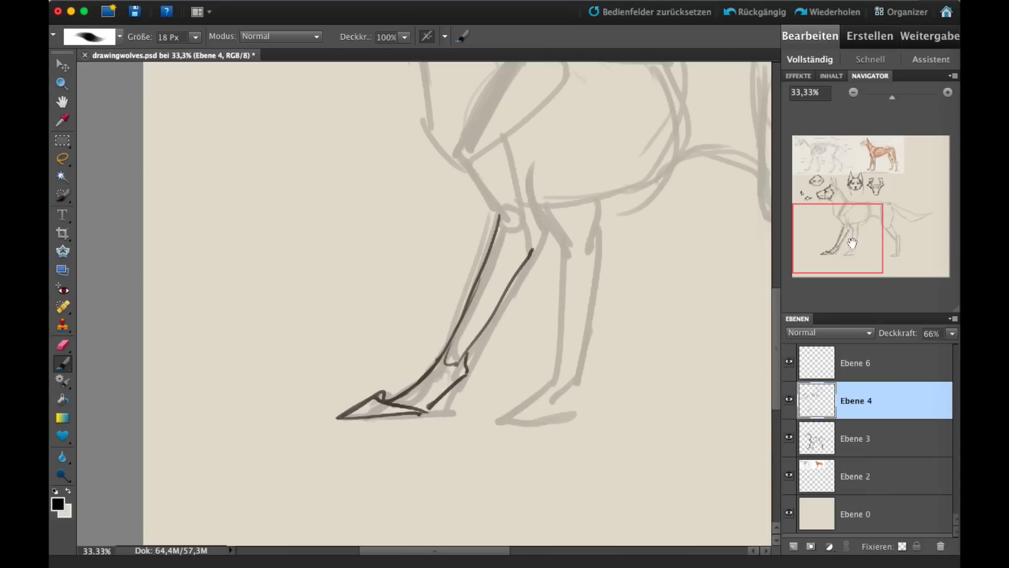
# Step: Sketch two comparison forelegs in the empty space before the wolf, one with a slanted foot and one straight with a flat paw
pyautogui.moveTo(317, 158)
pyautogui.mouseDown()
pyautogui.moveTo(305, 283)
pyautogui.moveTo(312, 153)
pyautogui.mouseUp()
pyautogui.moveTo(373, 173)
pyautogui.mouseDown()
pyautogui.moveTo(320, 300)
pyautogui.moveTo(256, 345)
pyautogui.moveTo(304, 345)
pyautogui.moveTo(293, 336)
pyautogui.moveTo(314, 318)
pyautogui.mouseUp()
pyautogui.moveTo(338, 282)
pyautogui.mouseDown()
pyautogui.moveTo(312, 319)
pyautogui.moveTo(242, 356)
pyautogui.mouseUp()
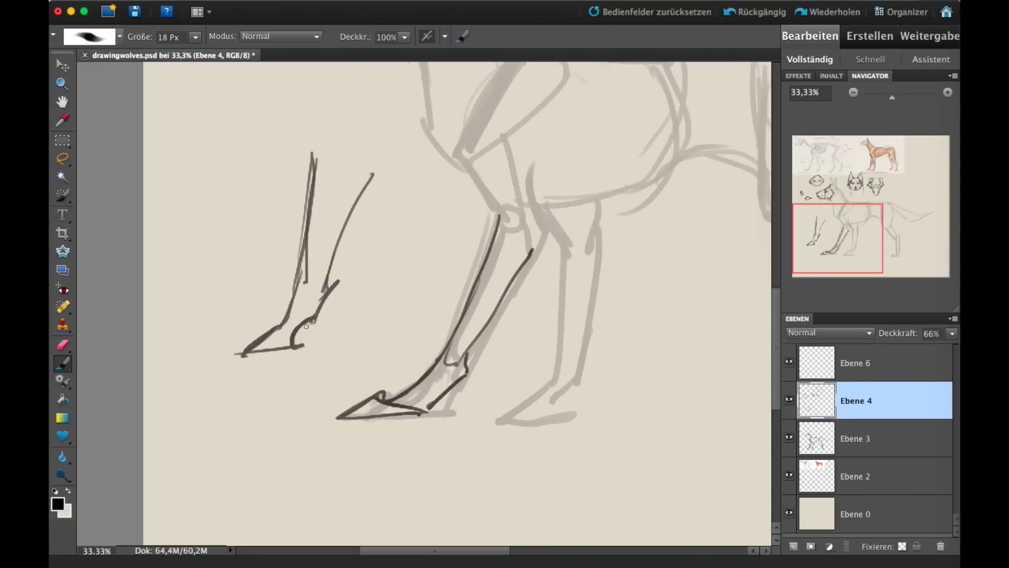
pyautogui.moveTo(290, 298)
pyautogui.mouseDown()
pyautogui.moveTo(306, 283)
pyautogui.moveTo(305, 182)
pyautogui.mouseUp()
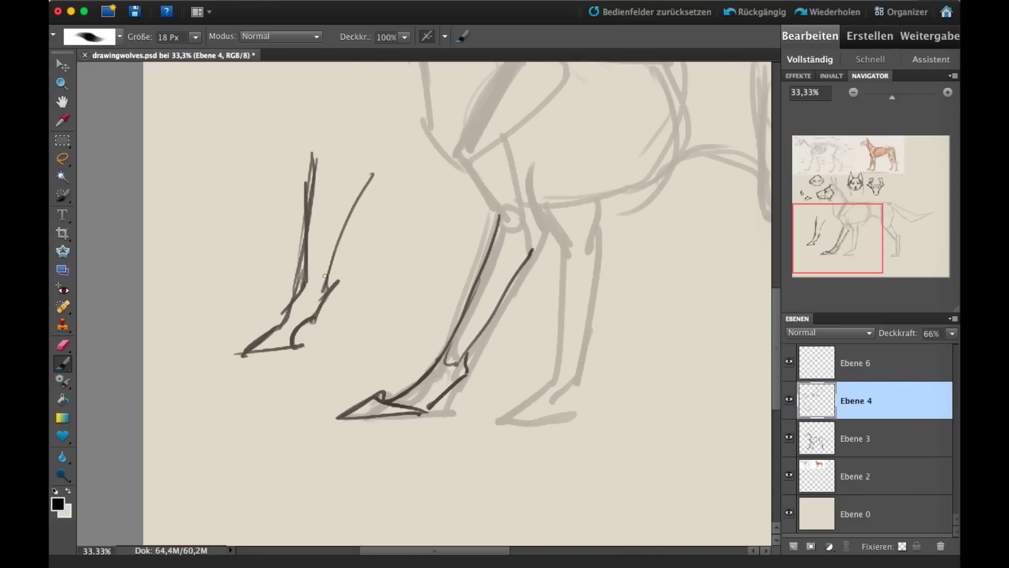
pyautogui.moveTo(388, 176); pyautogui.dragTo(387, 322)
pyautogui.moveTo(412, 205)
pyautogui.mouseDown()
pyautogui.moveTo(408, 322)
pyautogui.moveTo(351, 344)
pyautogui.moveTo(410, 339)
pyautogui.moveTo(411, 318)
pyautogui.mouseUp()
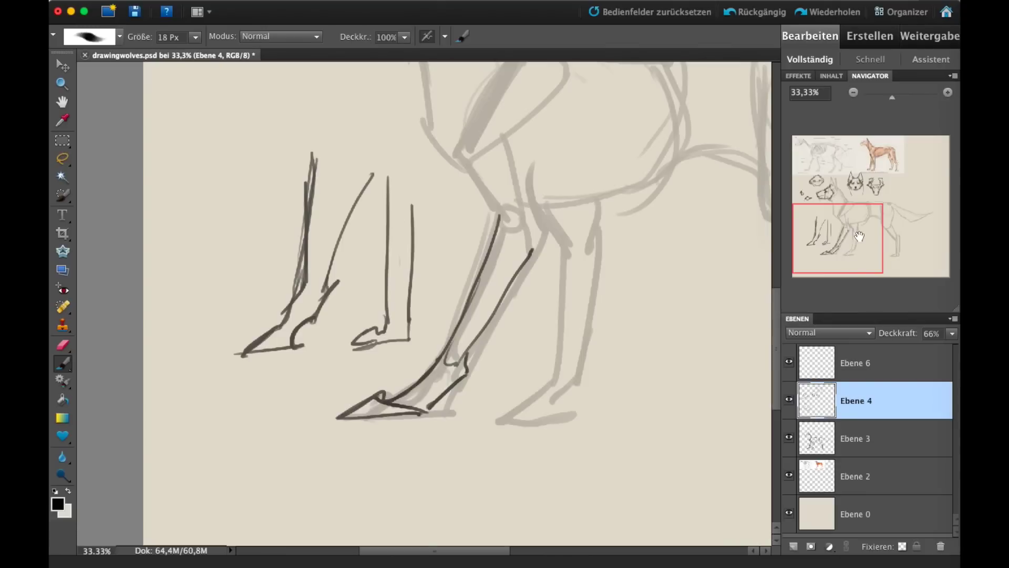
# Step: Erase both comparison forelegs in front of the wolf
pyautogui.click(62, 345)
pyautogui.moveTo(376, 328)
pyautogui.mouseDown()
pyautogui.moveTo(406, 299)
pyautogui.moveTo(401, 194)
pyautogui.moveTo(356, 191)
pyautogui.moveTo(317, 211)
pyautogui.mouseUp()
pyautogui.click(64, 367)
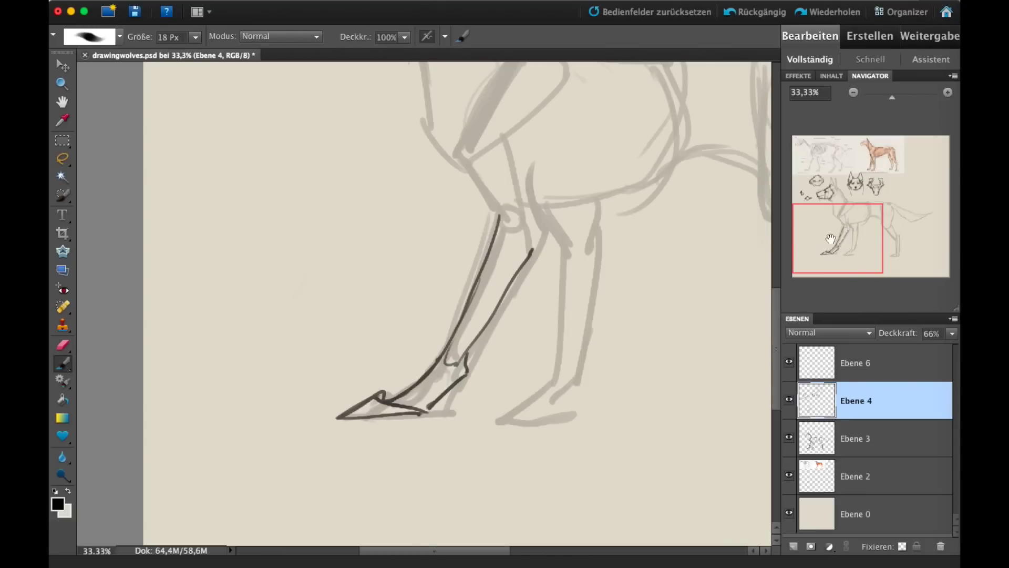
# Step: Trace the lower foreleg and paw over the skeleton reference and remove the traced strokes
pyautogui.moveTo(832, 239)
pyautogui.mouseDown()
pyautogui.moveTo(839, 179)
pyautogui.moveTo(854, 188)
pyautogui.moveTo(831, 176)
pyautogui.moveTo(835, 185)
pyautogui.mouseUp()
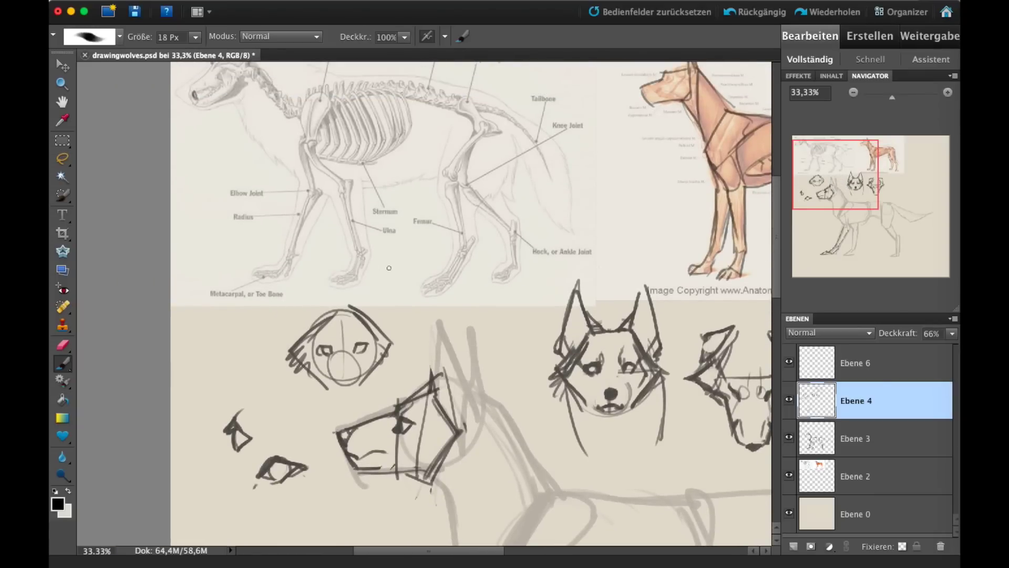
pyautogui.moveTo(352, 258)
pyautogui.mouseDown()
pyautogui.moveTo(318, 261)
pyautogui.moveTo(333, 277)
pyautogui.moveTo(344, 221)
pyautogui.mouseUp()
pyautogui.moveTo(334, 277); pyautogui.dragTo(360, 273)
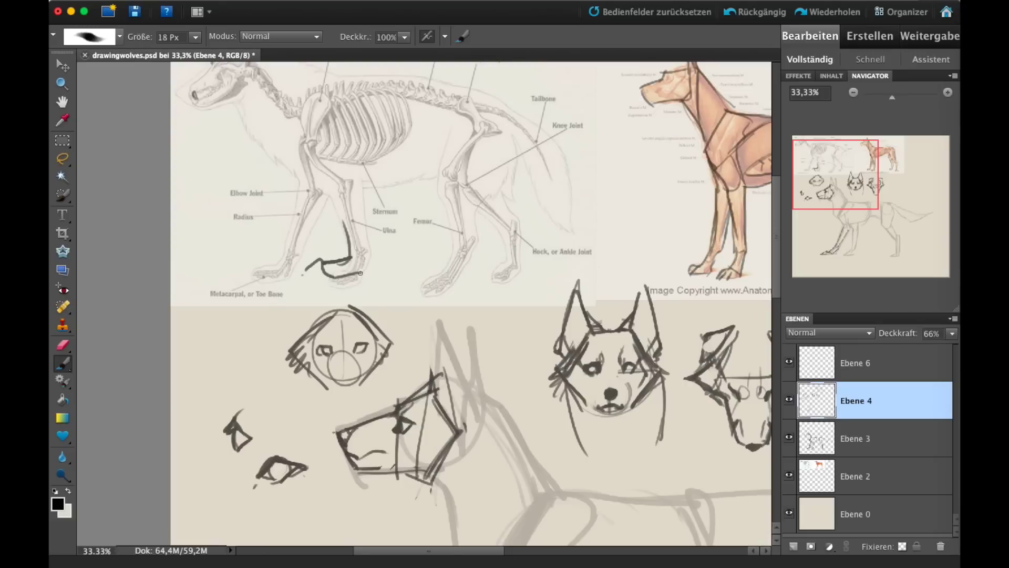
pyautogui.press('e')
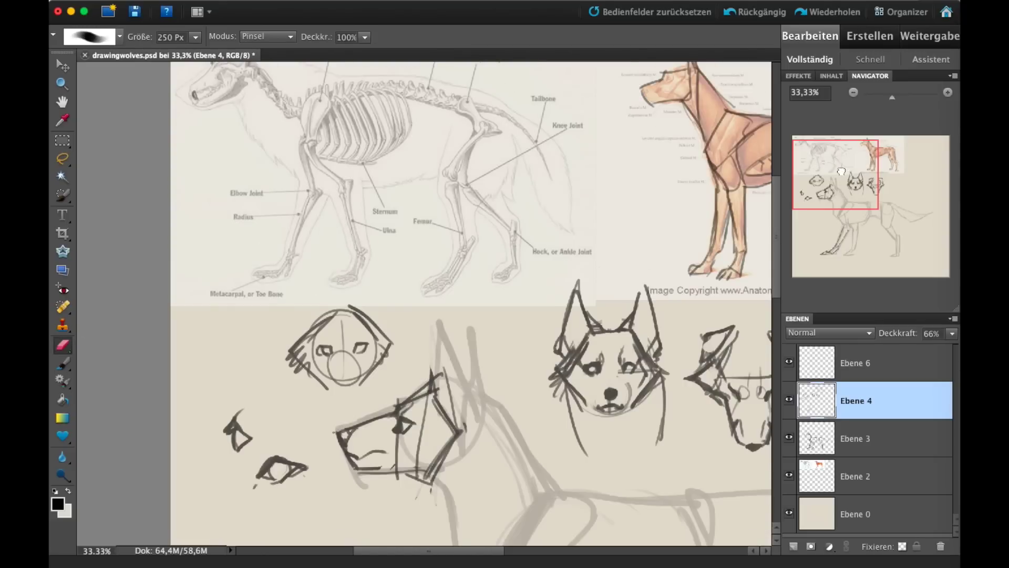
# Step: Add toe division lines to the paw of the foremost front leg
pyautogui.moveTo(842, 171); pyautogui.dragTo(834, 230)
pyautogui.click(63, 364)
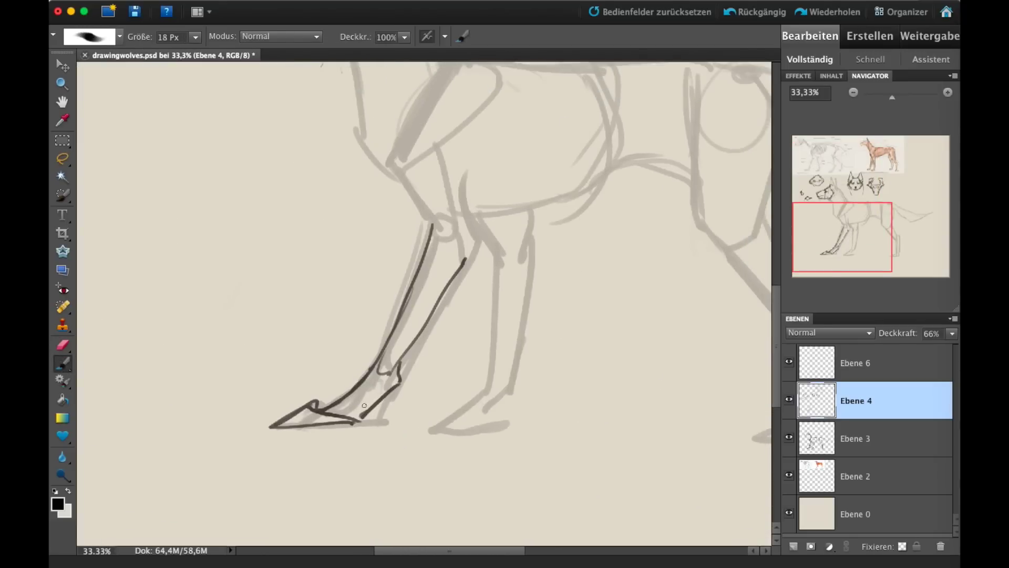
pyautogui.moveTo(306, 413); pyautogui.dragTo(287, 429)
pyautogui.moveTo(310, 405)
pyautogui.mouseDown()
pyautogui.moveTo(288, 418)
pyautogui.moveTo(293, 429)
pyautogui.mouseUp()
# Step: Sketch an arched paw study divided into toes in front of the wolf and erase the overshooting ends of its baseline
pyautogui.moveTo(856, 242)
pyautogui.mouseDown()
pyautogui.moveTo(848, 241)
pyautogui.moveTo(849, 192)
pyautogui.moveTo(853, 244)
pyautogui.mouseUp()
pyautogui.moveTo(212, 304)
pyautogui.mouseDown()
pyautogui.moveTo(314, 302)
pyautogui.moveTo(266, 272)
pyautogui.moveTo(263, 304)
pyautogui.moveTo(245, 304)
pyautogui.moveTo(257, 275)
pyautogui.moveTo(223, 305)
pyautogui.mouseUp()
pyautogui.moveTo(279, 282)
pyautogui.mouseDown()
pyautogui.moveTo(286, 301)
pyautogui.moveTo(230, 299)
pyautogui.moveTo(304, 302)
pyautogui.moveTo(232, 303)
pyautogui.mouseUp()
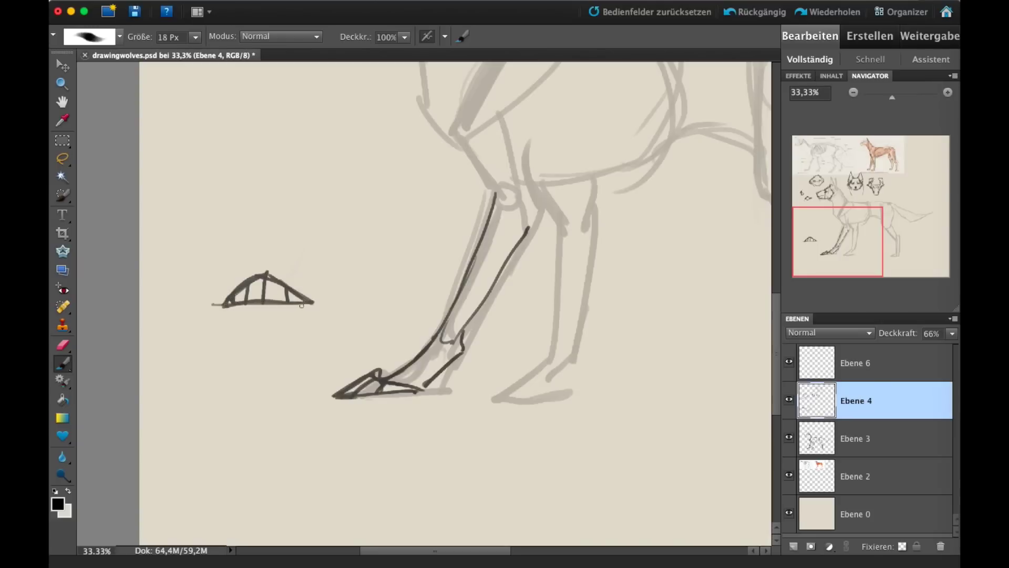
pyautogui.click(63, 344)
pyautogui.click(198, 300)
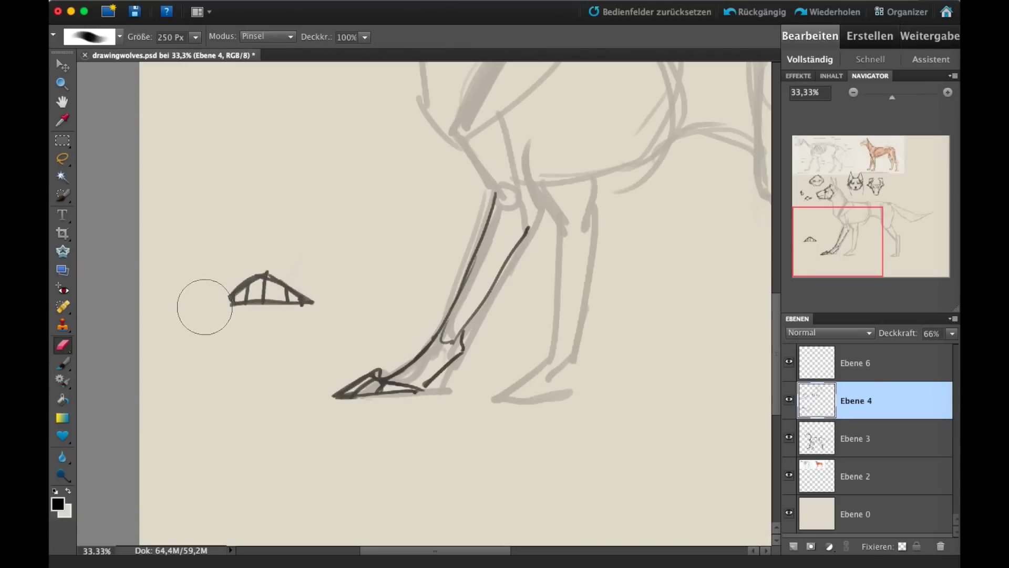
pyautogui.click(331, 305)
# Step: Outline the paw and ankle of the second front leg and erase the extra strokes behind the ankle
pyautogui.click(68, 362)
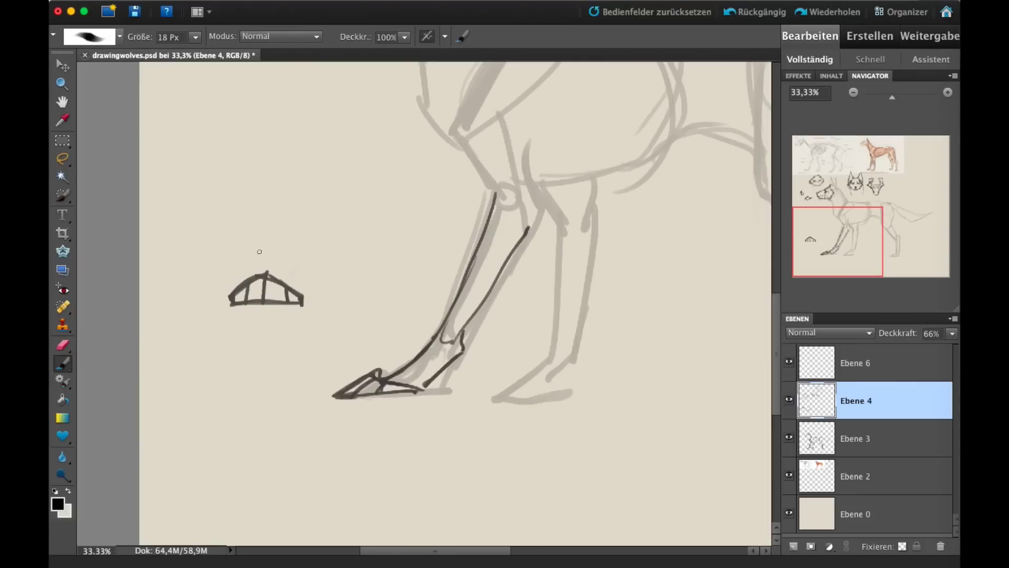
pyautogui.moveTo(541, 369); pyautogui.dragTo(541, 381)
pyautogui.moveTo(545, 383)
pyautogui.mouseDown()
pyautogui.moveTo(521, 373)
pyautogui.moveTo(468, 394)
pyautogui.moveTo(544, 393)
pyautogui.mouseUp()
pyautogui.moveTo(510, 387)
pyautogui.mouseDown()
pyautogui.moveTo(529, 390)
pyautogui.moveTo(495, 377)
pyautogui.mouseUp()
pyautogui.moveTo(495, 377); pyautogui.dragTo(471, 389)
pyautogui.moveTo(860, 236); pyautogui.dragTo(872, 233)
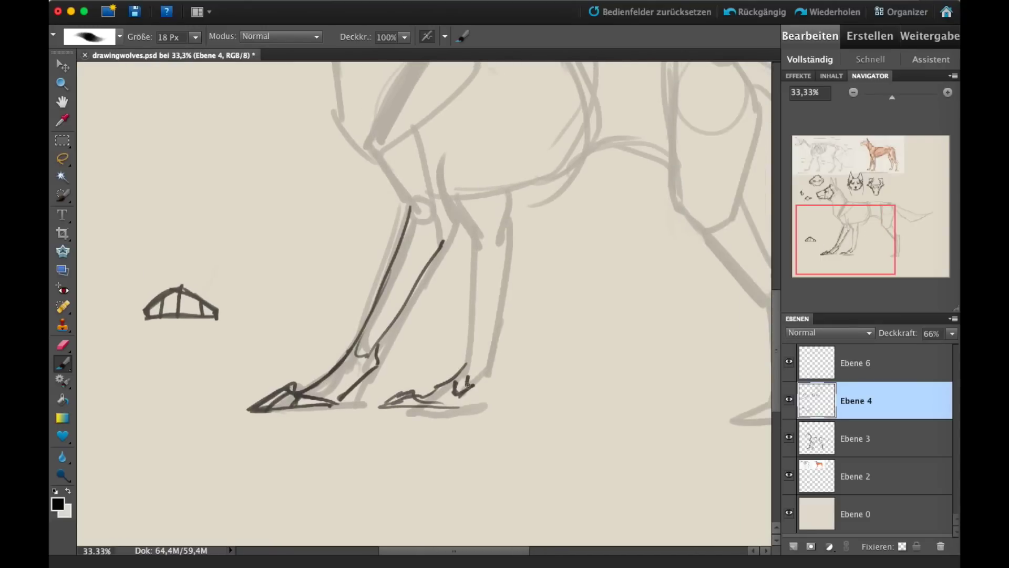
pyautogui.moveTo(467, 385)
pyautogui.mouseDown()
pyautogui.moveTo(480, 376)
pyautogui.moveTo(461, 392)
pyautogui.mouseUp()
pyautogui.press('e')
pyautogui.click(62, 362)
# Step: Draw the angled line of the far hind leg from belly to foot and compare it with the skeleton reference
pyautogui.moveTo(862, 251); pyautogui.dragTo(886, 255)
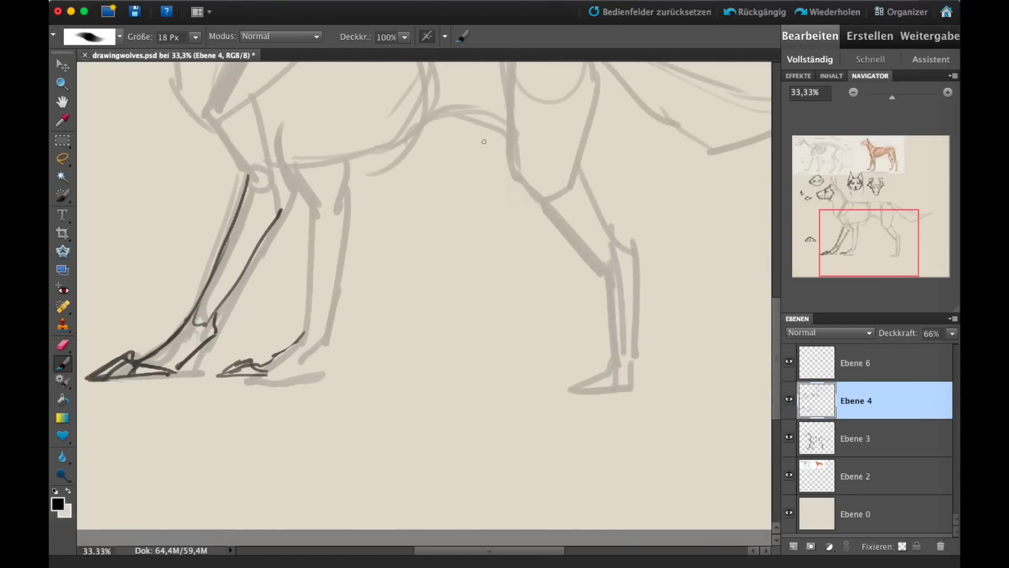
pyautogui.moveTo(494, 120)
pyautogui.mouseDown()
pyautogui.moveTo(482, 182)
pyautogui.moveTo(542, 286)
pyautogui.moveTo(508, 359)
pyautogui.mouseUp()
pyautogui.moveTo(884, 242)
pyautogui.mouseDown()
pyautogui.moveTo(889, 175)
pyautogui.moveTo(853, 186)
pyautogui.mouseUp()
pyautogui.click(948, 93)
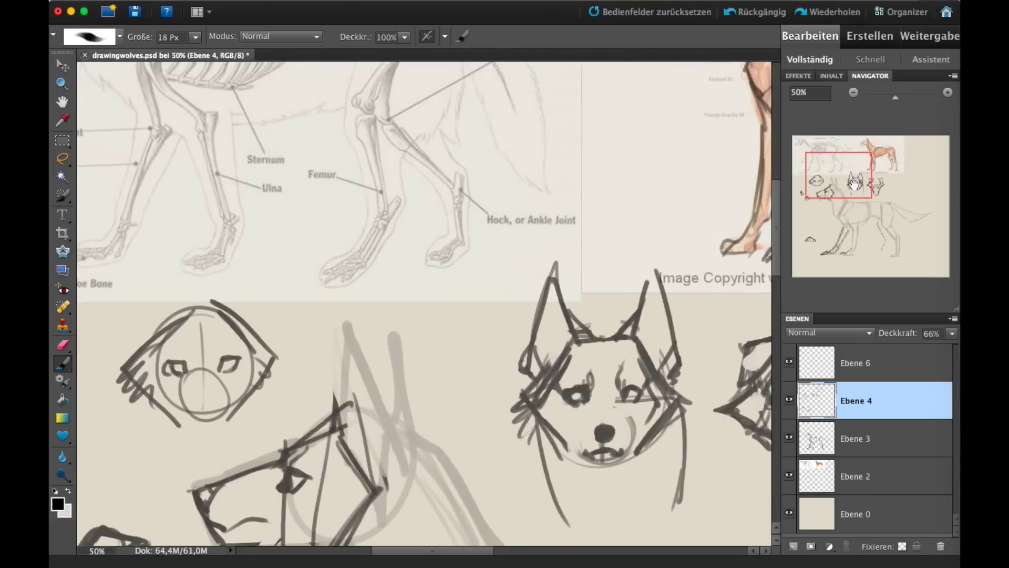
pyautogui.click(853, 92)
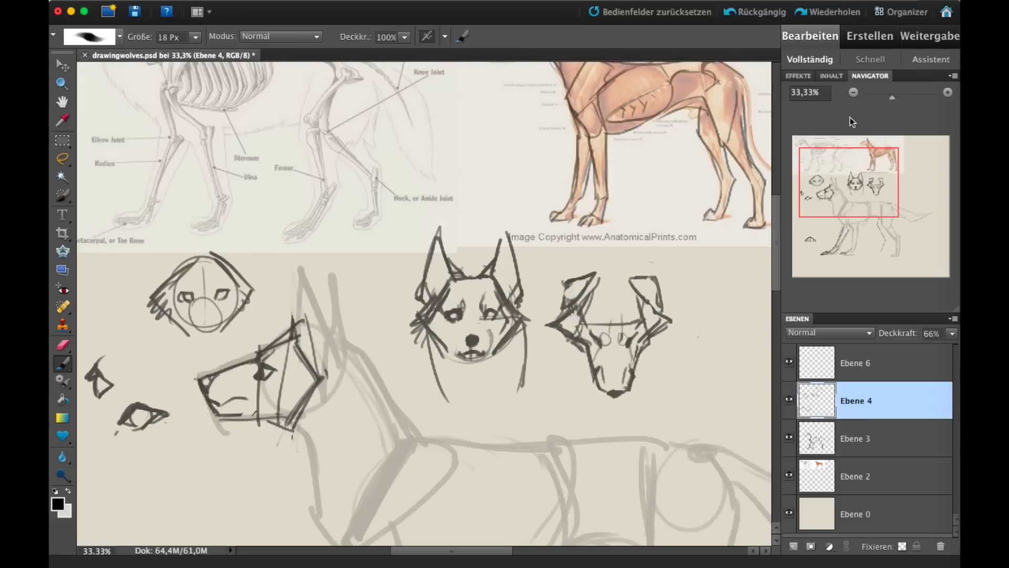
# Step: Outline the shoulder blade and upper foreleg, and draw a line down the side of the neck
pyautogui.moveTo(854, 165)
pyautogui.mouseDown()
pyautogui.moveTo(856, 155)
pyautogui.moveTo(839, 154)
pyautogui.moveTo(860, 195)
pyautogui.mouseUp()
pyautogui.click(854, 93)
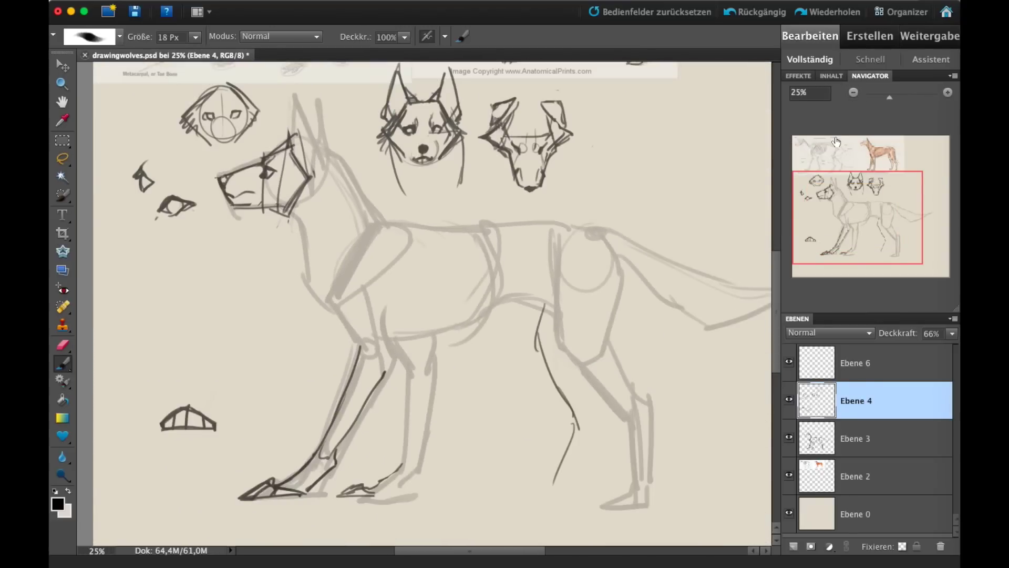
pyautogui.moveTo(323, 438)
pyautogui.mouseDown()
pyautogui.moveTo(359, 339)
pyautogui.moveTo(353, 368)
pyautogui.moveTo(335, 311)
pyautogui.mouseUp()
pyautogui.moveTo(380, 226)
pyautogui.mouseDown()
pyautogui.moveTo(334, 310)
pyautogui.moveTo(351, 320)
pyautogui.moveTo(414, 256)
pyautogui.moveTo(398, 223)
pyautogui.mouseUp()
pyautogui.moveTo(317, 165); pyautogui.dragTo(328, 278)
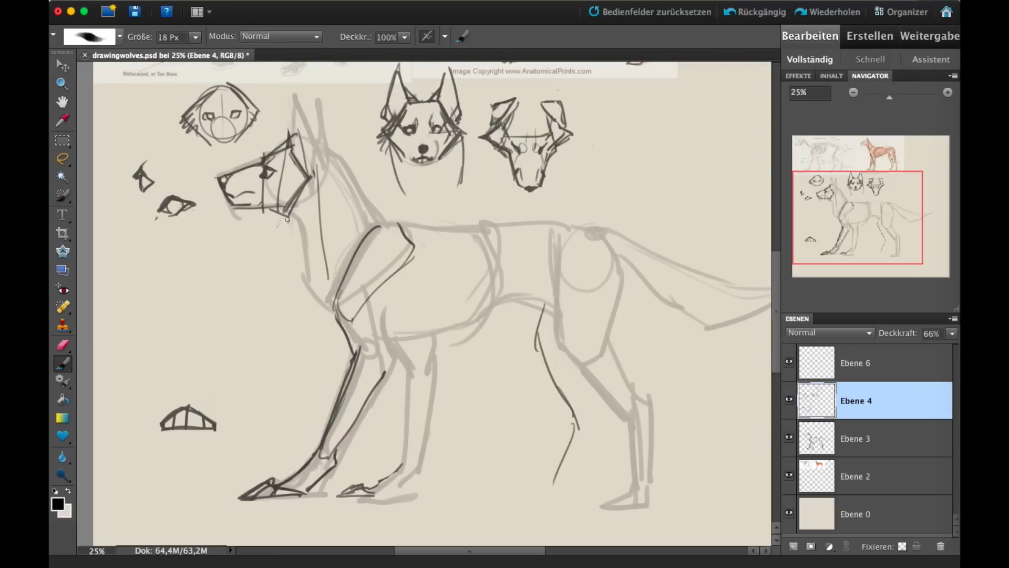
# Step: Outline the furry throat and chest, the ear, and the back of the neck down to the shoulder
pyautogui.moveTo(273, 210)
pyautogui.mouseDown()
pyautogui.moveTo(301, 239)
pyautogui.moveTo(295, 223)
pyautogui.moveTo(298, 270)
pyautogui.moveTo(305, 265)
pyautogui.moveTo(335, 320)
pyautogui.mouseUp()
pyautogui.moveTo(301, 145)
pyautogui.mouseDown()
pyautogui.moveTo(338, 166)
pyautogui.moveTo(304, 158)
pyautogui.mouseUp()
pyautogui.moveTo(333, 153); pyautogui.dragTo(376, 218)
pyautogui.moveTo(342, 174); pyautogui.dragTo(383, 226)
# Step: Draw the back line from the shoulders to the base of the tail
pyautogui.moveTo(367, 224); pyautogui.dragTo(472, 227)
pyautogui.moveTo(467, 232); pyautogui.dragTo(592, 231)
pyautogui.moveTo(493, 224); pyautogui.dragTo(568, 226)
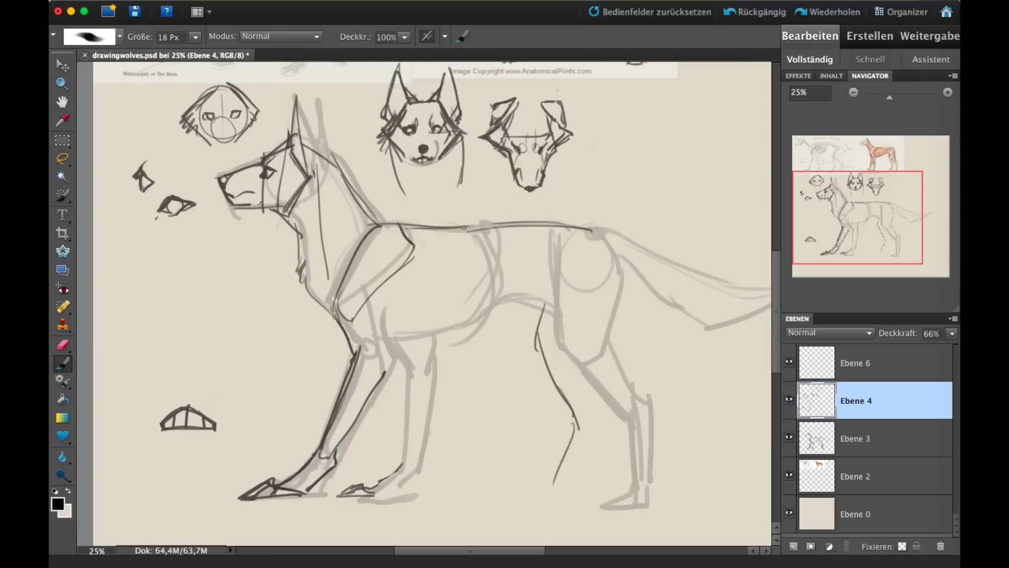
# Step: Outline the belly, the rump and the near hind leg down to its paw
pyautogui.moveTo(393, 347)
pyautogui.mouseDown()
pyautogui.moveTo(341, 448)
pyautogui.moveTo(413, 302)
pyautogui.moveTo(473, 322)
pyautogui.moveTo(551, 316)
pyautogui.mouseUp()
pyautogui.moveTo(563, 232)
pyautogui.mouseDown()
pyautogui.moveTo(560, 326)
pyautogui.moveTo(615, 409)
pyautogui.moveTo(630, 492)
pyautogui.moveTo(645, 500)
pyautogui.moveTo(654, 481)
pyautogui.moveTo(647, 390)
pyautogui.moveTo(631, 387)
pyautogui.moveTo(610, 345)
pyautogui.mouseUp()
pyautogui.moveTo(610, 363); pyautogui.dragTo(624, 278)
pyautogui.moveTo(603, 243); pyautogui.dragTo(627, 285)
pyautogui.moveTo(556, 270); pyautogui.dragTo(557, 326)
pyautogui.moveTo(631, 294); pyautogui.dragTo(574, 309)
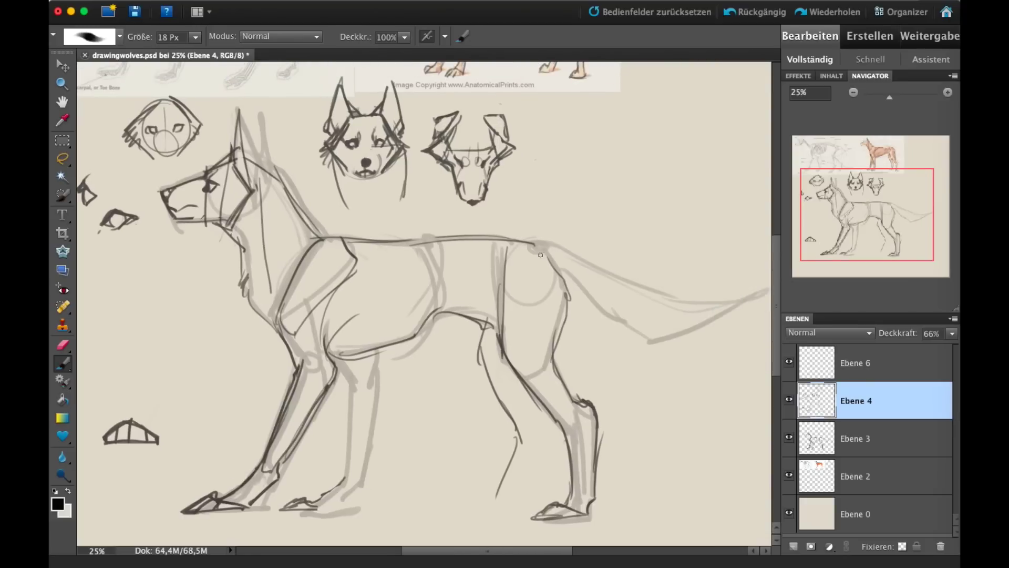
# Step: Outline the tail from its base to the tip and add fur strokes along its underside
pyautogui.moveTo(527, 244); pyautogui.dragTo(758, 291)
pyautogui.moveTo(758, 291)
pyautogui.mouseDown()
pyautogui.moveTo(689, 327)
pyautogui.moveTo(609, 319)
pyautogui.mouseUp()
pyautogui.moveTo(602, 307); pyautogui.dragTo(569, 295)
# Step: Outline both sides of the second front leg from the chest to the paw and reinforce its contours
pyautogui.moveTo(863, 203); pyautogui.dragTo(862, 210)
pyautogui.moveTo(340, 320); pyautogui.dragTo(359, 340)
pyautogui.moveTo(357, 344); pyautogui.dragTo(352, 430)
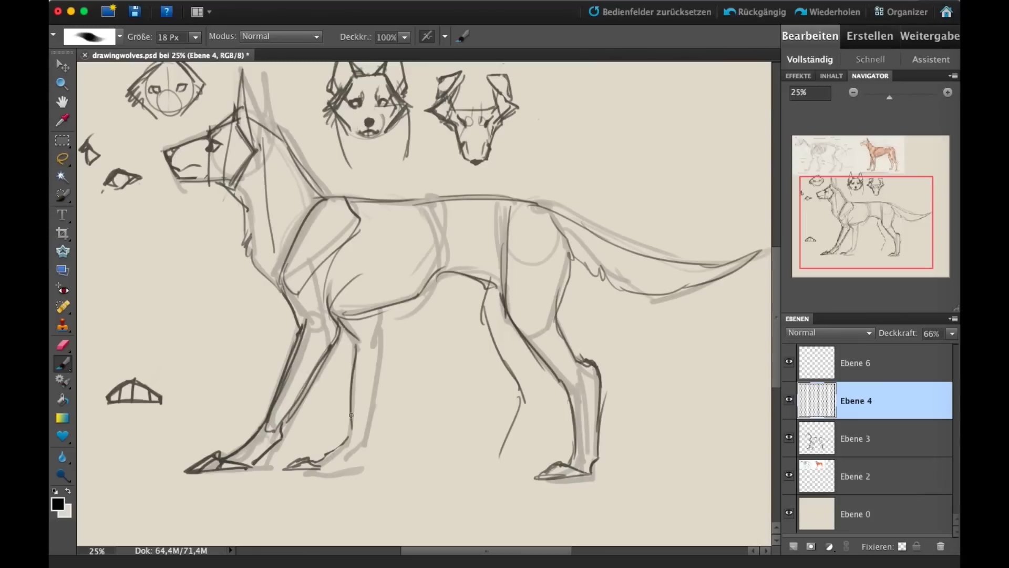
pyautogui.moveTo(355, 396); pyautogui.dragTo(341, 448)
pyautogui.moveTo(332, 468); pyautogui.dragTo(367, 444)
pyautogui.moveTo(367, 444); pyautogui.dragTo(391, 348)
pyautogui.moveTo(376, 408); pyautogui.dragTo(383, 313)
pyautogui.moveTo(352, 350); pyautogui.dragTo(346, 439)
pyautogui.moveTo(341, 322); pyautogui.dragTo(351, 397)
pyautogui.moveTo(382, 310); pyautogui.dragTo(386, 332)
pyautogui.moveTo(886, 198); pyautogui.dragTo(898, 195)
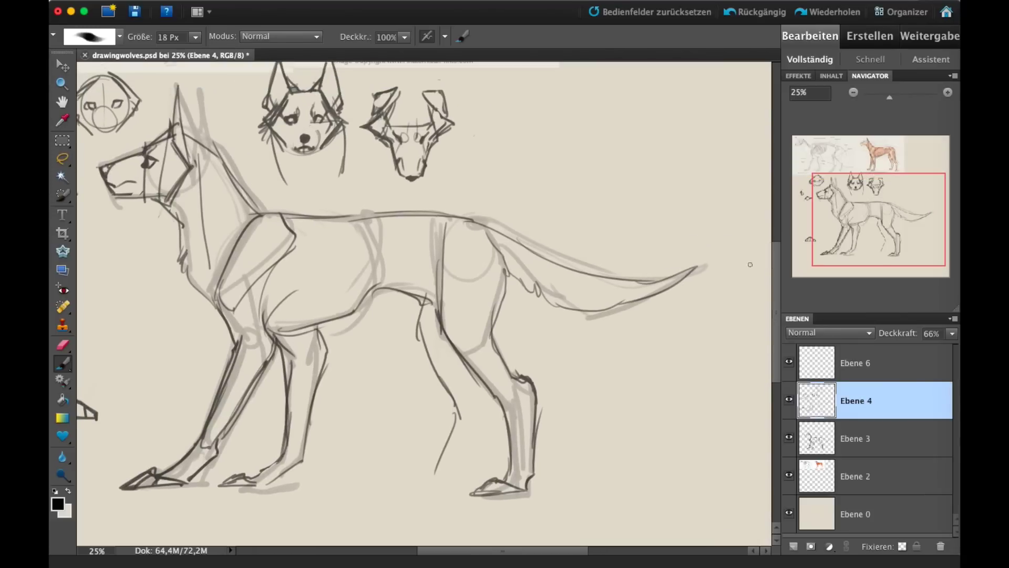
# Step: Finish the lower part of the far hind leg and add its paw outline
pyautogui.moveTo(450, 422)
pyautogui.mouseDown()
pyautogui.moveTo(401, 491)
pyautogui.moveTo(446, 493)
pyautogui.mouseUp()
pyautogui.moveTo(874, 219); pyautogui.dragTo(862, 221)
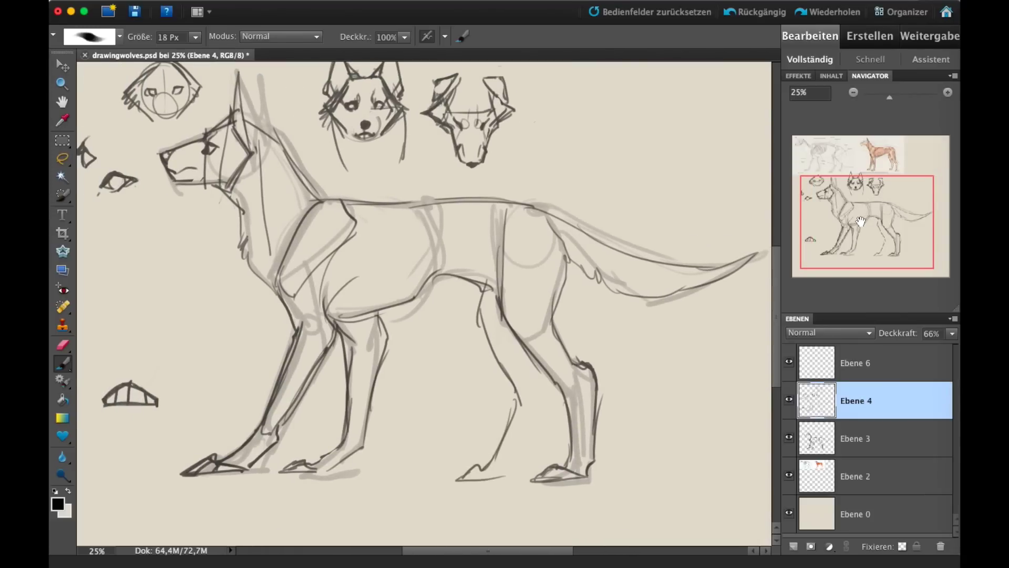
pyautogui.click(854, 93)
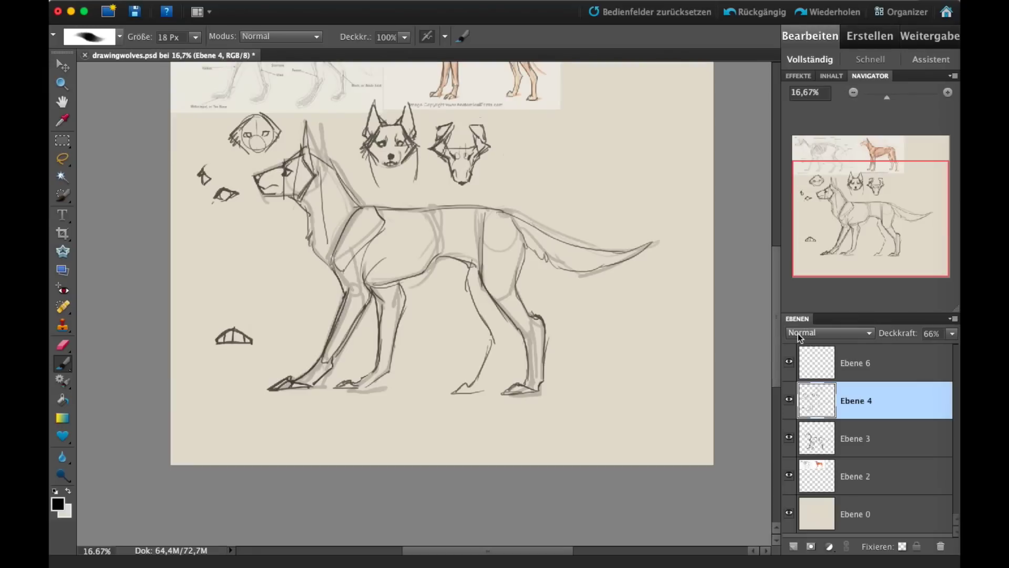
# Step: Fade the wolf outline layer Ebene 4 to 21% opacity and hide the base construction layer Ebene 3
pyautogui.click(789, 437)
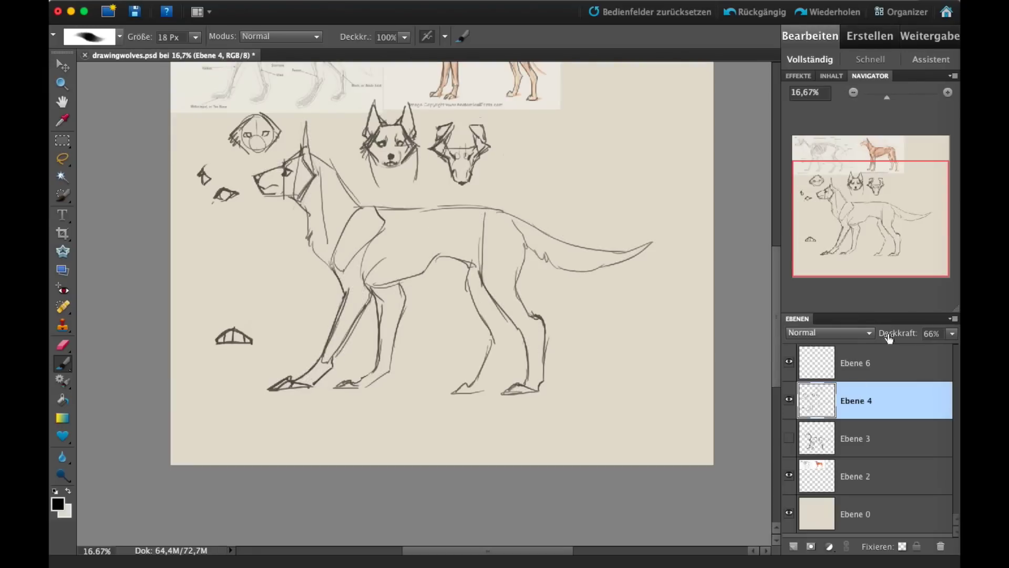
pyautogui.click(952, 333)
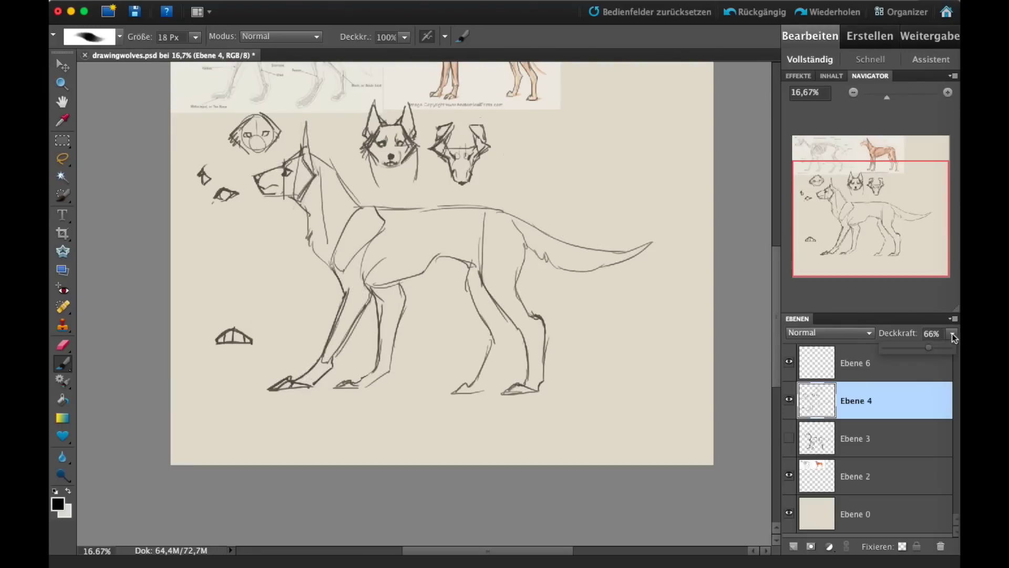
pyautogui.click(897, 347)
pyautogui.click(788, 436)
pyautogui.click(788, 400)
pyautogui.click(788, 402)
pyautogui.click(786, 445)
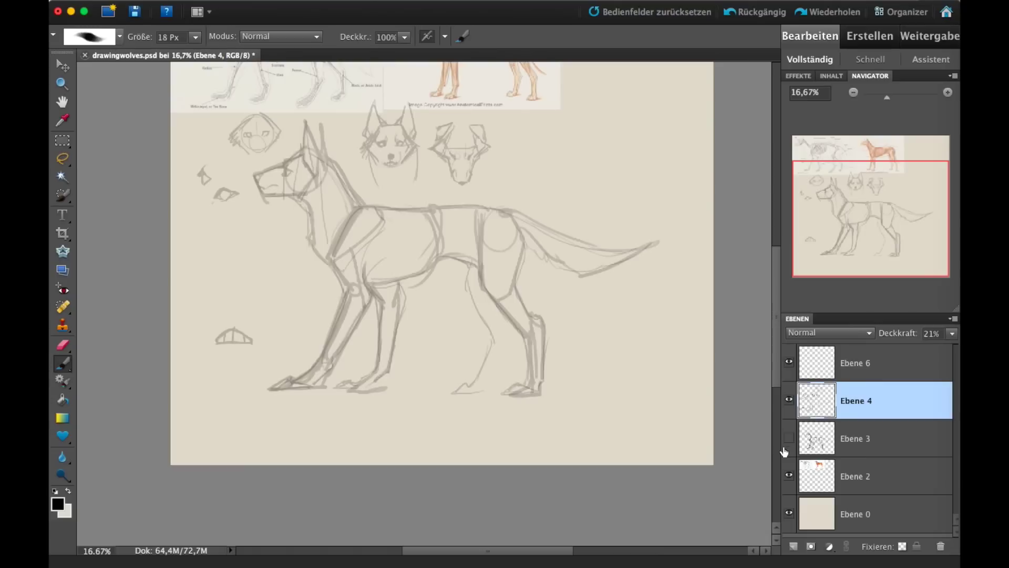
# Step: Add a new layer above Ebene 4 and draw a head circle, a ribcage oval and a hip circle over the faded wolf
pyautogui.click(948, 92)
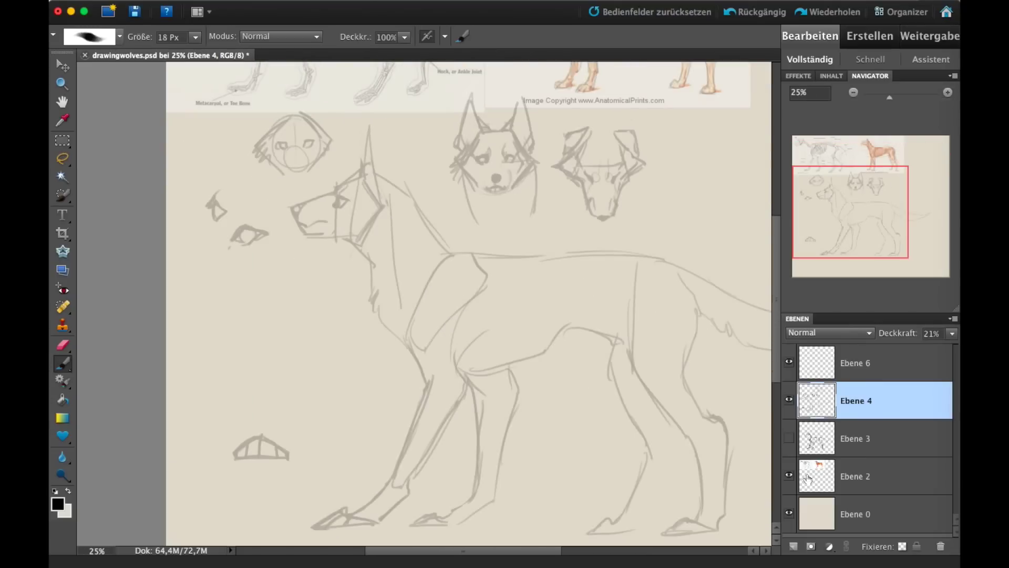
pyautogui.click(794, 546)
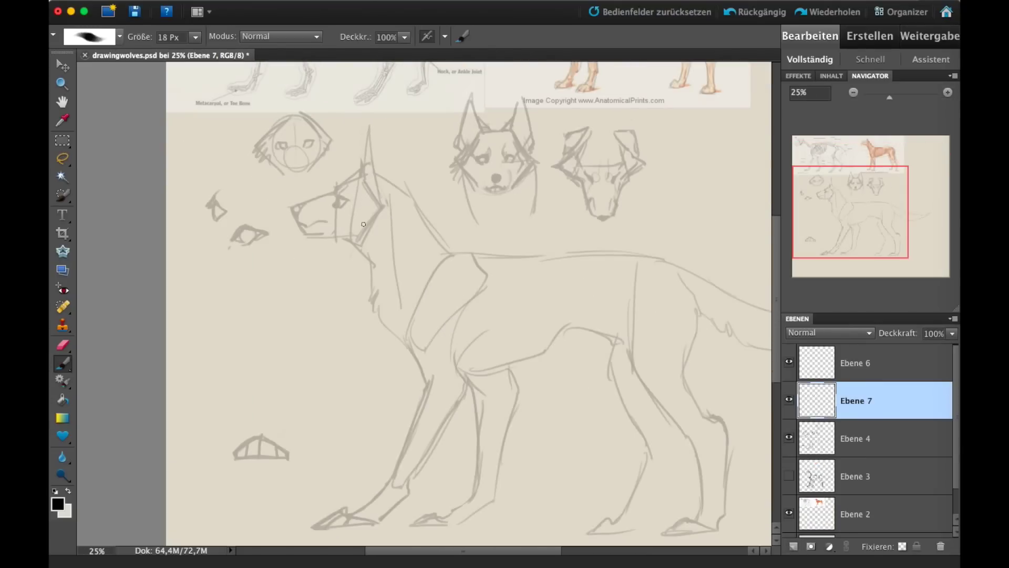
pyautogui.moveTo(368, 179)
pyautogui.mouseDown()
pyautogui.moveTo(386, 226)
pyautogui.moveTo(368, 181)
pyautogui.mouseUp()
pyautogui.moveTo(517, 271)
pyautogui.mouseDown()
pyautogui.moveTo(439, 287)
pyautogui.moveTo(554, 321)
pyautogui.moveTo(468, 278)
pyautogui.mouseUp()
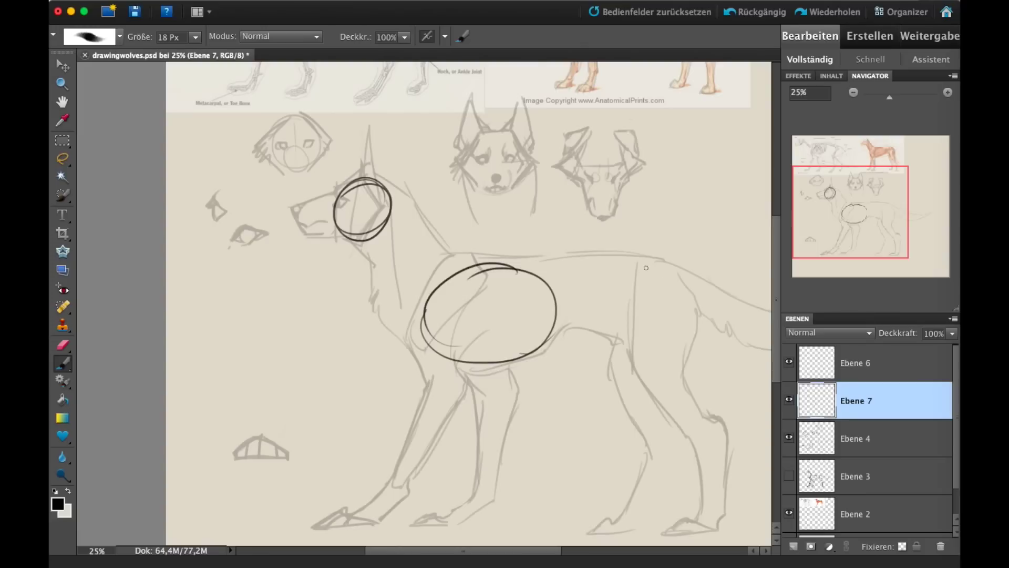
pyautogui.moveTo(646, 267)
pyautogui.mouseDown()
pyautogui.moveTo(622, 276)
pyautogui.moveTo(665, 266)
pyautogui.mouseUp()
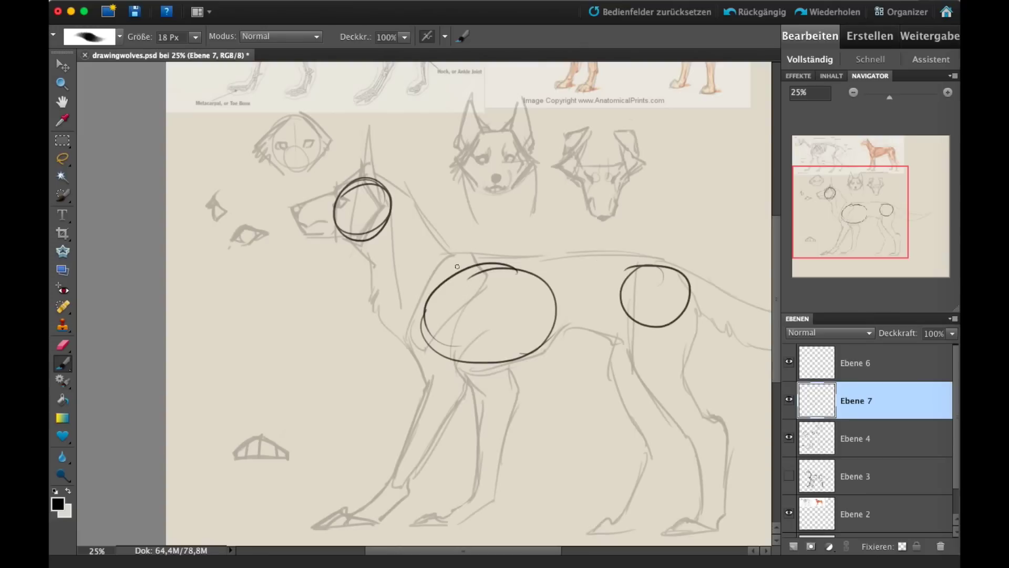
# Step: Mark the shoulder joint above the ribcage oval and the hip joint on the hip circle with small bold dots
pyautogui.moveTo(458, 267); pyautogui.dragTo(462, 267)
pyautogui.moveTo(841, 210); pyautogui.dragTo(852, 212)
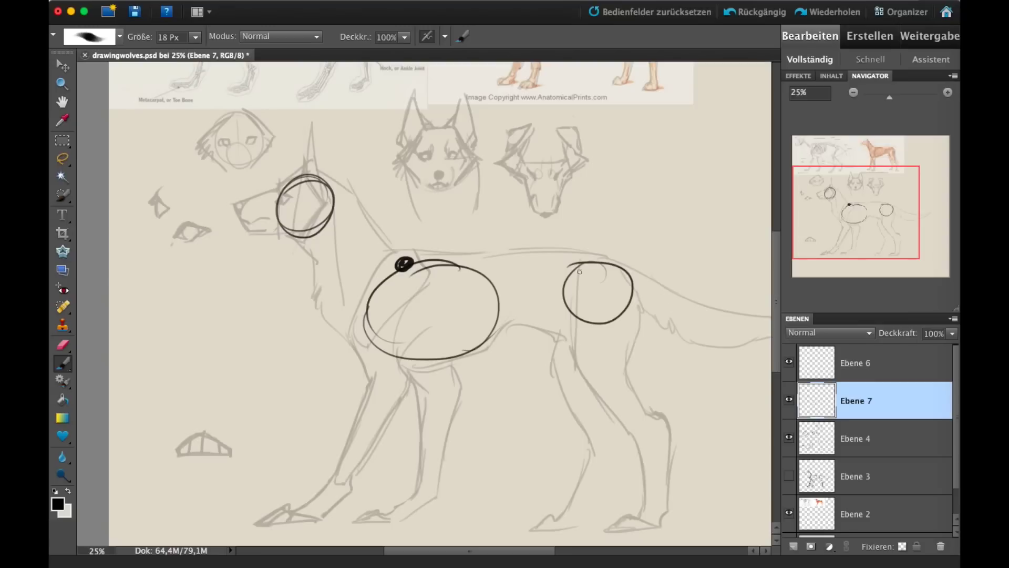
pyautogui.moveTo(590, 265); pyautogui.dragTo(593, 268)
pyautogui.moveTo(870, 212); pyautogui.dragTo(859, 224)
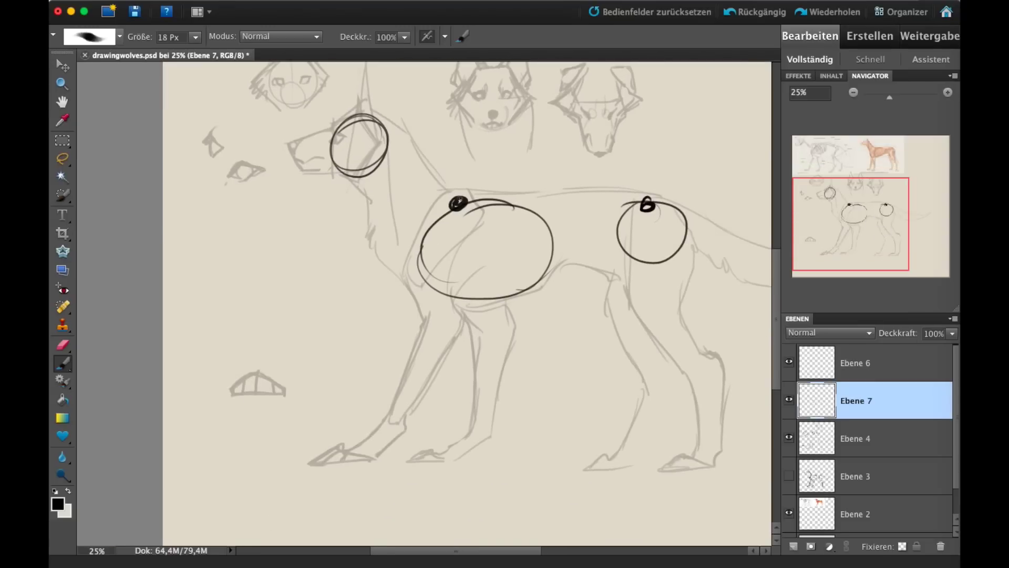
# Step: Draw both front legs as angled stick lines from the shoulder joint, with circled wrists and wedge-shaped paws
pyautogui.moveTo(455, 203)
pyautogui.mouseDown()
pyautogui.moveTo(410, 273)
pyautogui.moveTo(436, 329)
pyautogui.mouseUp()
pyautogui.moveTo(414, 263); pyautogui.dragTo(423, 290)
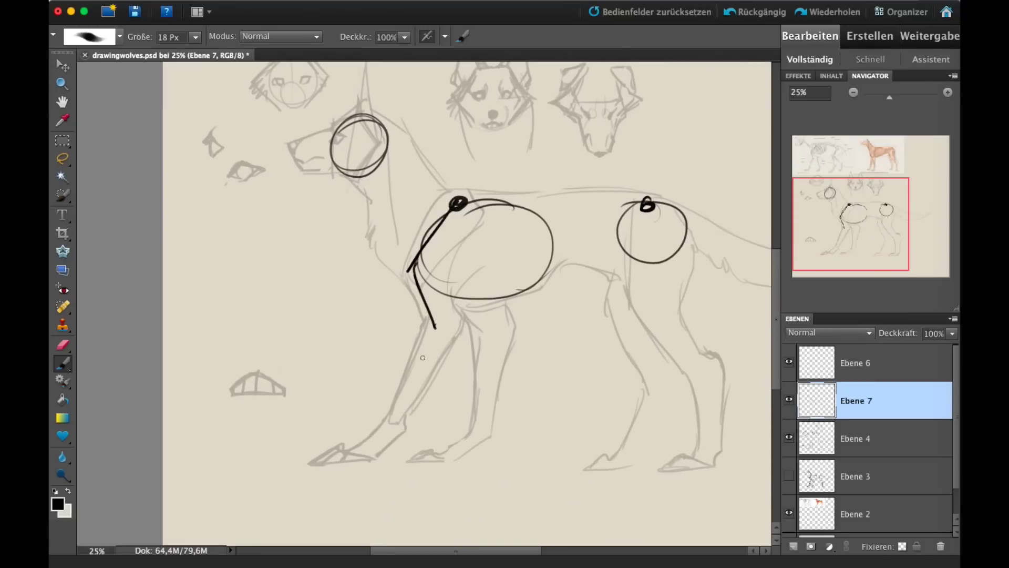
pyautogui.moveTo(436, 329)
pyautogui.mouseDown()
pyautogui.moveTo(400, 408)
pyautogui.moveTo(351, 455)
pyautogui.mouseUp()
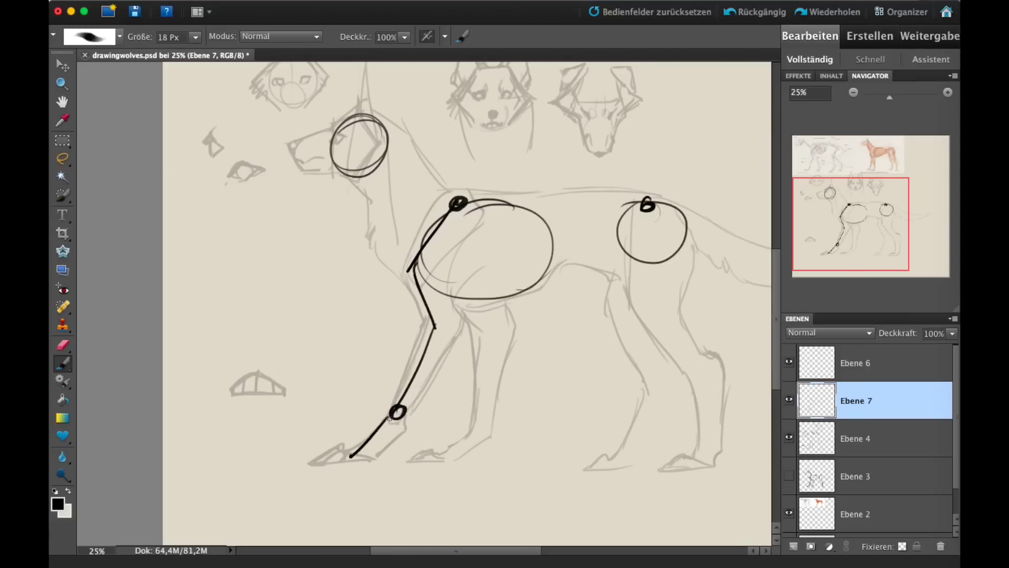
pyautogui.moveTo(391, 418)
pyautogui.mouseDown()
pyautogui.moveTo(354, 455)
pyautogui.moveTo(379, 452)
pyautogui.mouseUp()
pyautogui.moveTo(370, 456)
pyautogui.mouseDown()
pyautogui.moveTo(339, 441)
pyautogui.moveTo(317, 462)
pyautogui.moveTo(370, 460)
pyautogui.mouseUp()
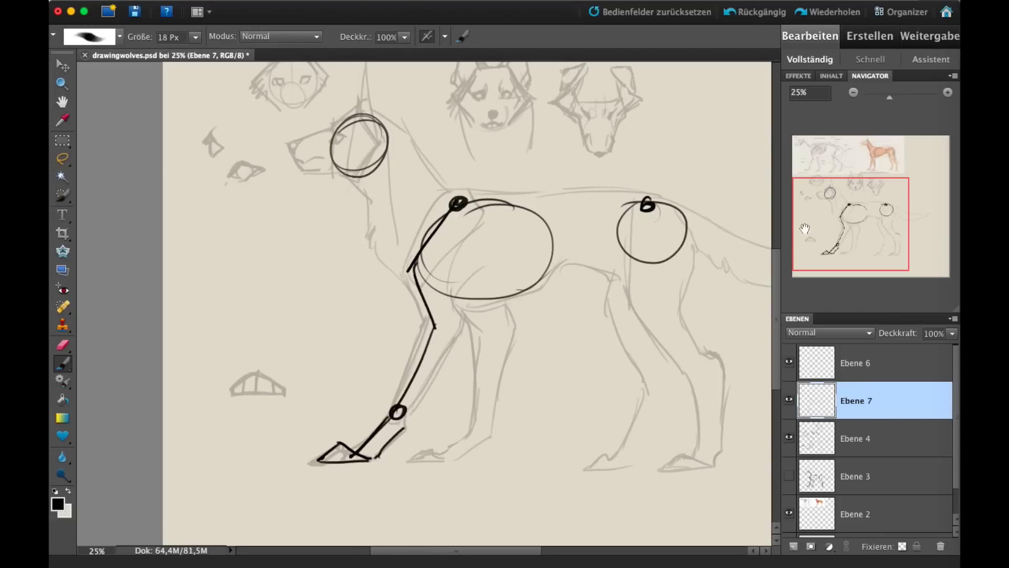
pyautogui.moveTo(847, 230); pyautogui.dragTo(856, 230)
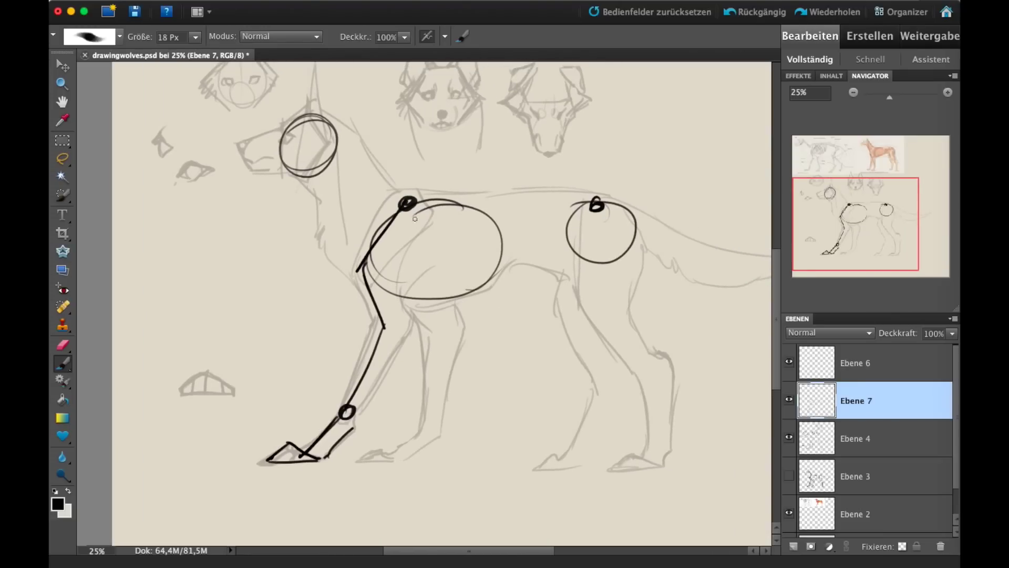
pyautogui.moveTo(414, 201)
pyautogui.mouseDown()
pyautogui.moveTo(419, 285)
pyautogui.moveTo(451, 334)
pyautogui.moveTo(432, 426)
pyautogui.moveTo(434, 419)
pyautogui.moveTo(395, 454)
pyautogui.moveTo(400, 461)
pyautogui.moveTo(391, 449)
pyautogui.moveTo(357, 461)
pyautogui.moveTo(398, 456)
pyautogui.mouseUp()
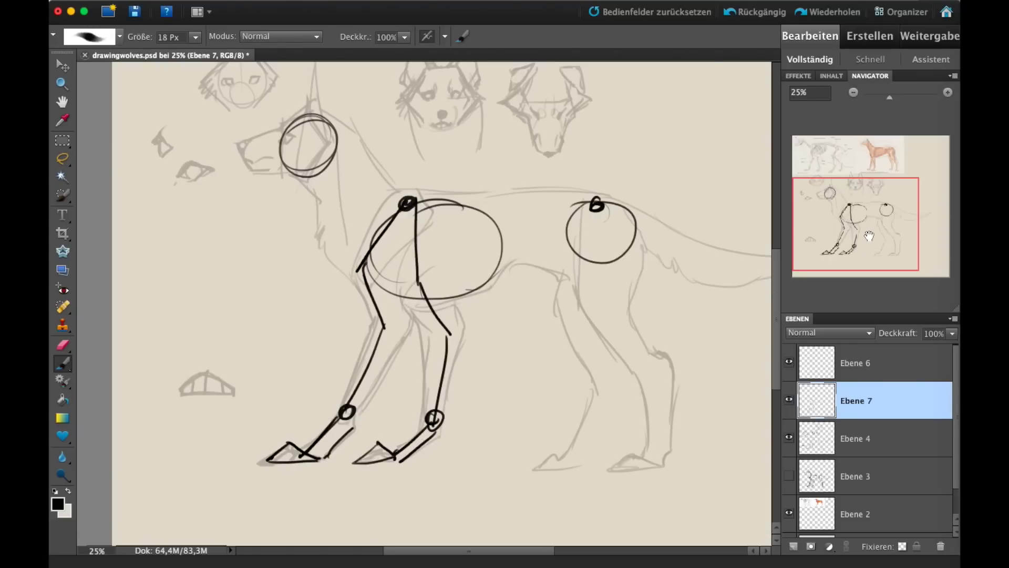
# Step: Draw a thigh triangle hanging from the hip joint and a shoulder blade triangle at the top of the leading front leg
pyautogui.moveTo(865, 232); pyautogui.dragTo(883, 227)
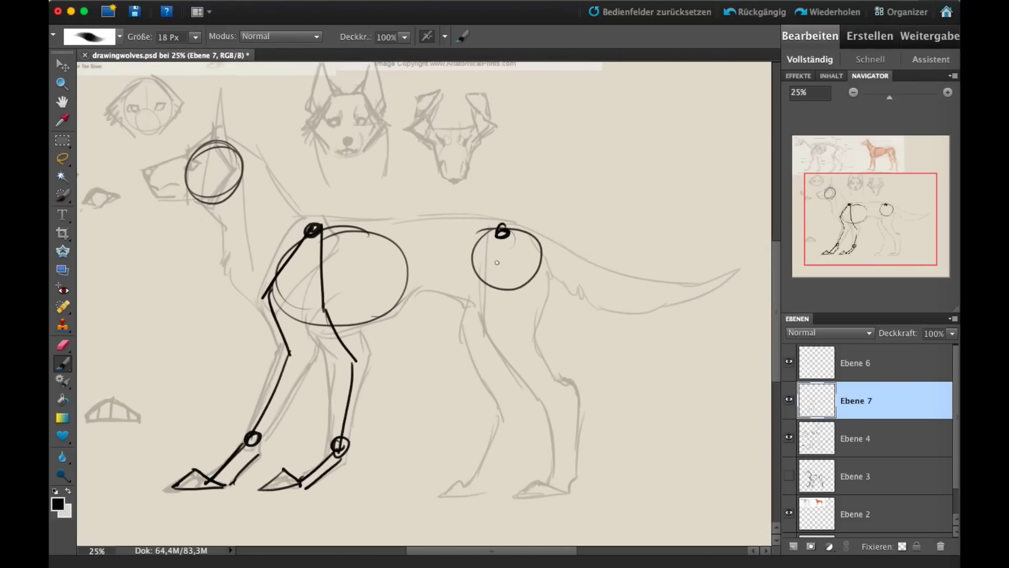
pyautogui.moveTo(502, 231)
pyautogui.mouseDown()
pyautogui.moveTo(492, 339)
pyautogui.moveTo(537, 259)
pyautogui.moveTo(503, 233)
pyautogui.moveTo(492, 336)
pyautogui.mouseUp()
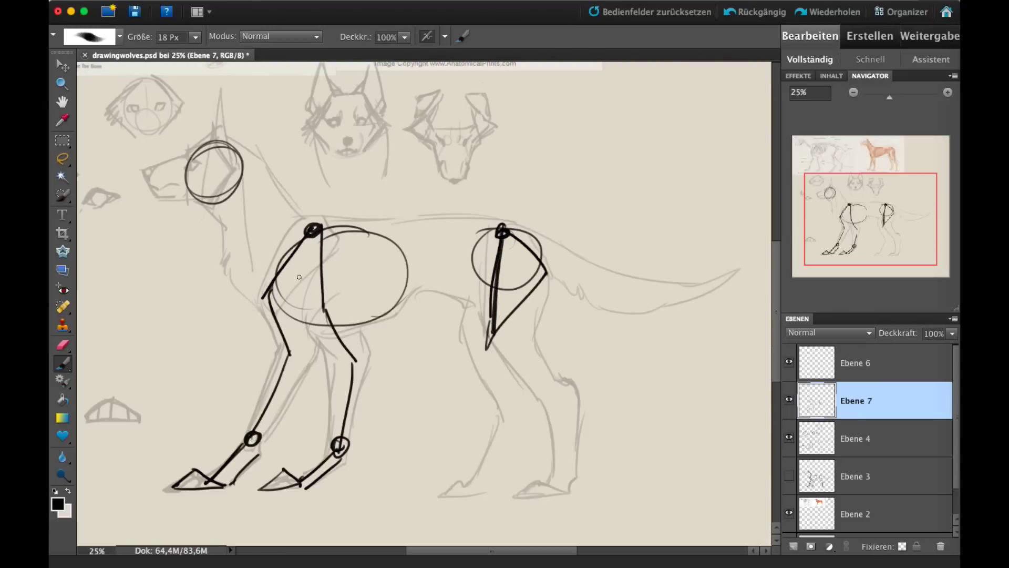
pyautogui.moveTo(268, 297); pyautogui.dragTo(340, 245)
pyautogui.moveTo(337, 246)
pyautogui.mouseDown()
pyautogui.moveTo(311, 229)
pyautogui.moveTo(264, 298)
pyautogui.moveTo(336, 246)
pyautogui.mouseUp()
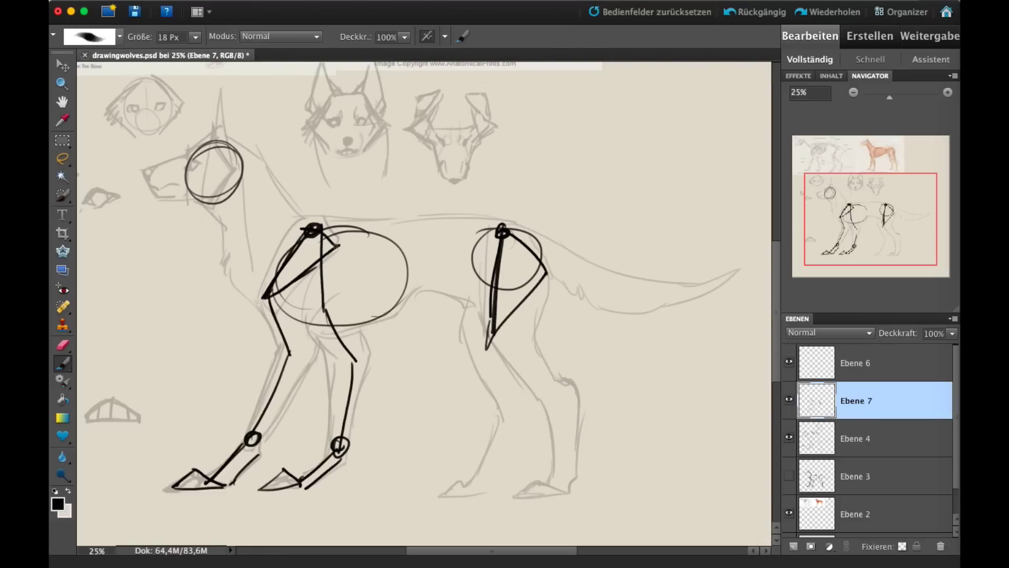
pyautogui.moveTo(497, 261)
pyautogui.mouseDown()
pyautogui.moveTo(490, 331)
pyautogui.moveTo(547, 268)
pyautogui.moveTo(500, 230)
pyautogui.mouseUp()
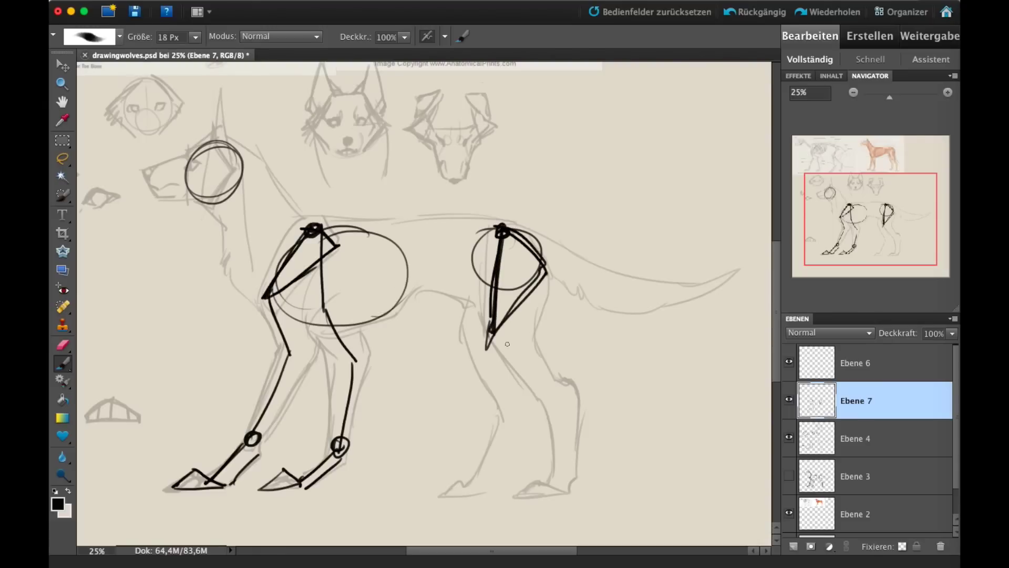
# Step: Draw the near hind leg's lower lines from the knee, with a circled hock, a heel bone and a wedge-shaped paw
pyautogui.moveTo(489, 336)
pyautogui.mouseDown()
pyautogui.moveTo(560, 407)
pyautogui.moveTo(564, 486)
pyautogui.mouseUp()
pyautogui.moveTo(564, 403)
pyautogui.mouseDown()
pyautogui.moveTo(567, 391)
pyautogui.moveTo(566, 484)
pyautogui.mouseUp()
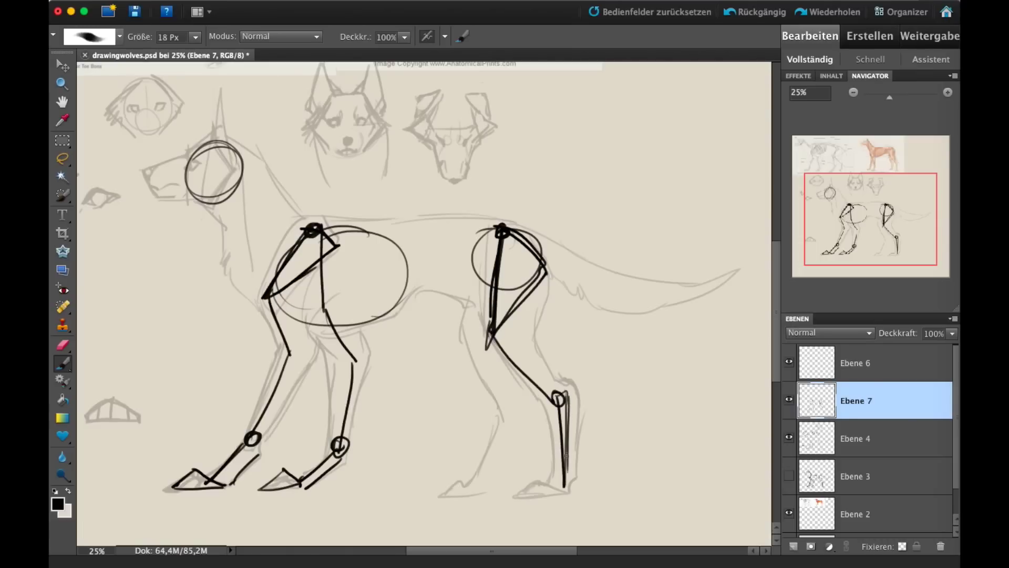
pyautogui.moveTo(873, 231); pyautogui.dragTo(869, 237)
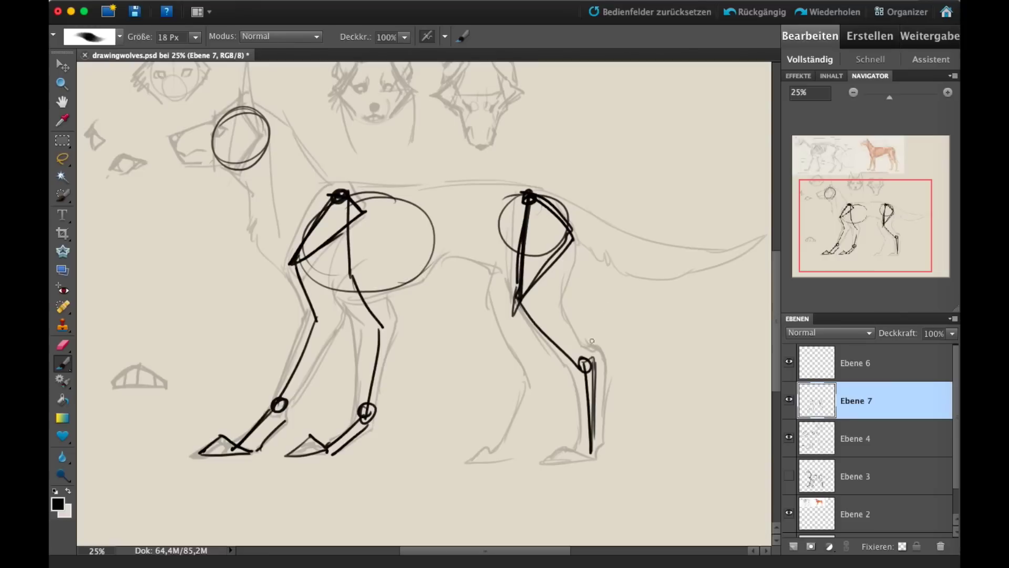
pyautogui.moveTo(586, 359)
pyautogui.mouseDown()
pyautogui.moveTo(595, 346)
pyautogui.moveTo(594, 433)
pyautogui.mouseUp()
pyautogui.moveTo(589, 354)
pyautogui.mouseDown()
pyautogui.moveTo(598, 350)
pyautogui.moveTo(596, 409)
pyautogui.moveTo(575, 454)
pyautogui.moveTo(547, 465)
pyautogui.moveTo(594, 461)
pyautogui.mouseUp()
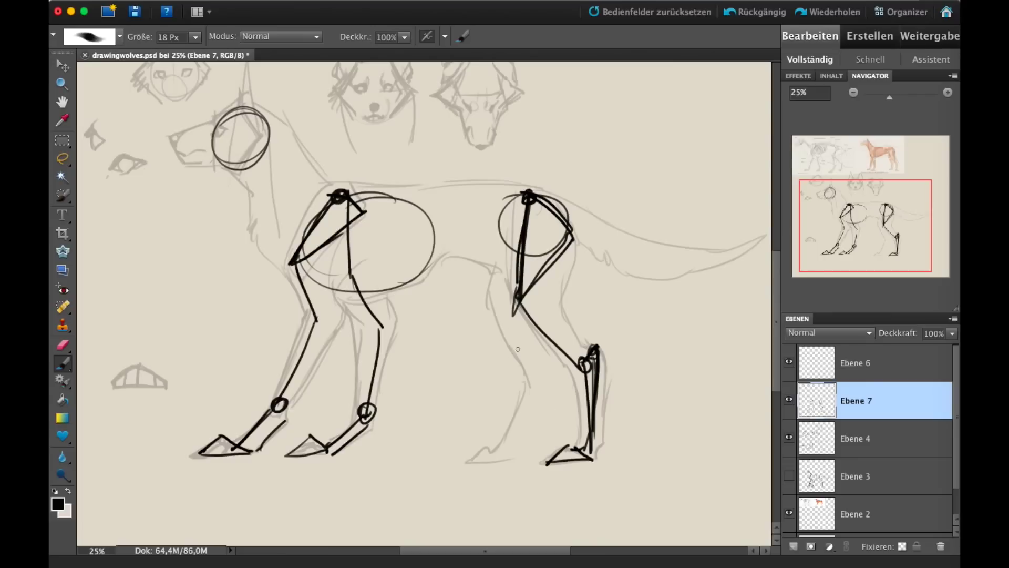
# Step: Draw the far hind leg as stick lines from the hip joint through knee and hock to a wedge-shaped paw
pyautogui.moveTo(527, 196)
pyautogui.mouseDown()
pyautogui.moveTo(489, 304)
pyautogui.moveTo(527, 198)
pyautogui.mouseUp()
pyautogui.moveTo(493, 298)
pyautogui.mouseDown()
pyautogui.moveTo(530, 378)
pyautogui.moveTo(502, 448)
pyautogui.moveTo(510, 454)
pyautogui.moveTo(469, 461)
pyautogui.mouseUp()
pyautogui.moveTo(469, 461); pyautogui.dragTo(497, 455)
# Step: Draw the back line from the shoulder joint to the hip joint and continue it as a curved tail line
pyautogui.moveTo(892, 223); pyautogui.dragTo(874, 212)
pyautogui.moveTo(442, 253); pyautogui.dragTo(617, 247)
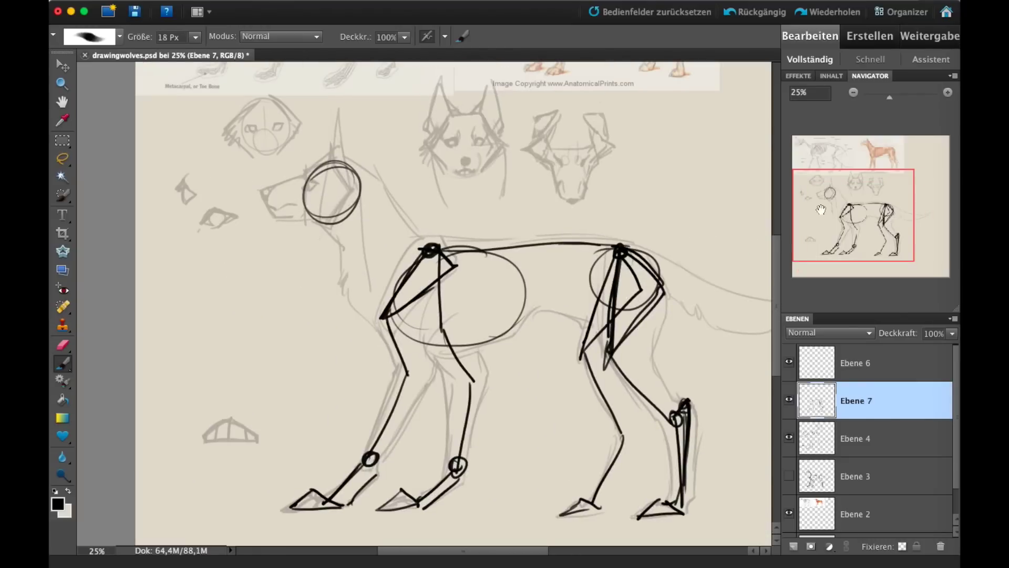
pyautogui.moveTo(840, 212); pyautogui.dragTo(877, 222)
pyautogui.moveTo(457, 205); pyautogui.dragTo(617, 266)
pyautogui.hscroll(-6, 753, 194)
pyautogui.scroll(3, 752, 194)
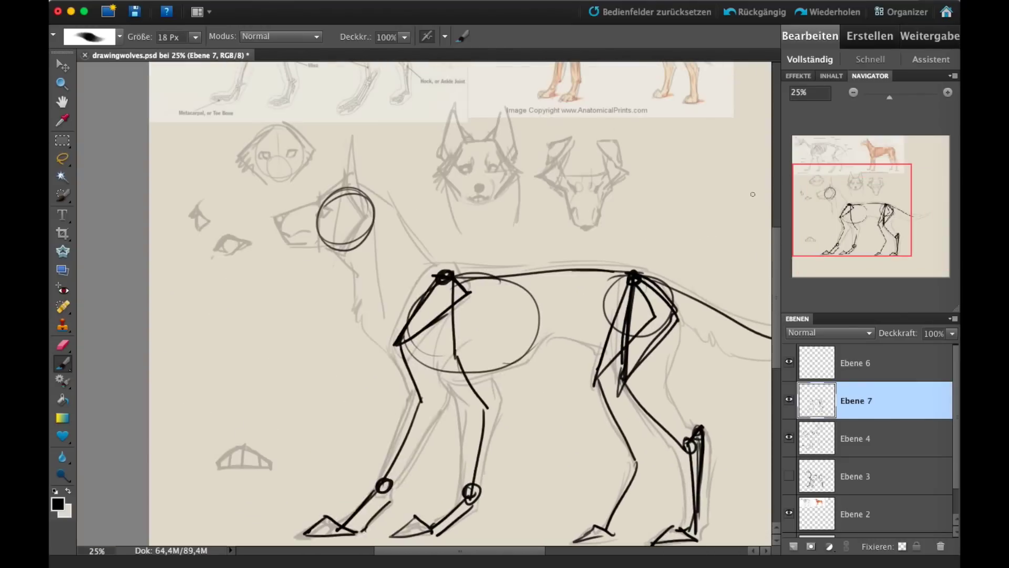
# Step: Draw the neck line from the shoulder joint to the head circle and add a box-shaped muzzle and a pointed ear
pyautogui.moveTo(434, 274); pyautogui.dragTo(374, 197)
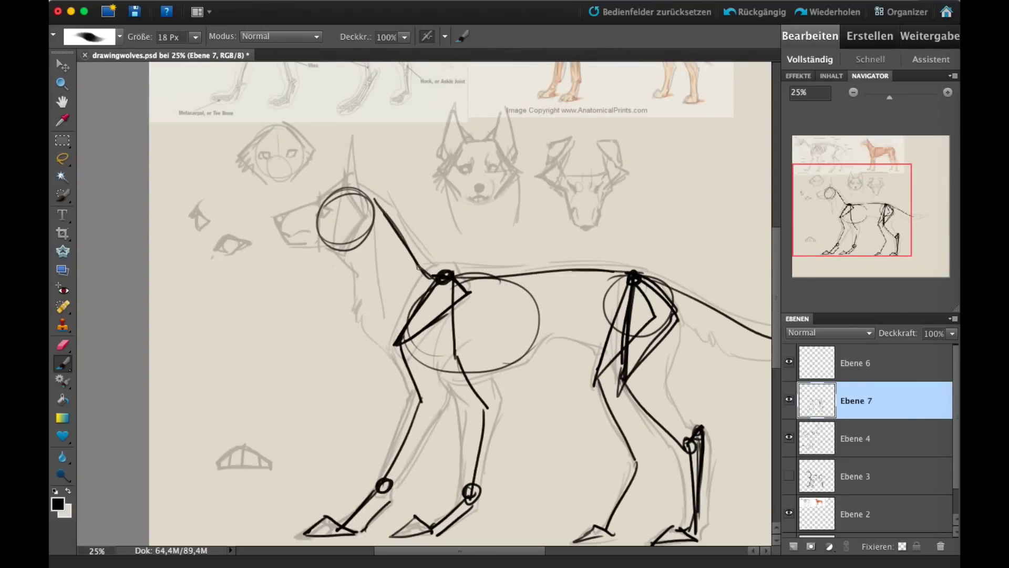
pyautogui.moveTo(411, 260); pyautogui.dragTo(428, 281)
pyautogui.moveTo(343, 195)
pyautogui.mouseDown()
pyautogui.moveTo(359, 220)
pyautogui.moveTo(355, 148)
pyautogui.moveTo(347, 206)
pyautogui.moveTo(282, 225)
pyautogui.moveTo(290, 249)
pyautogui.moveTo(341, 246)
pyautogui.moveTo(306, 250)
pyautogui.mouseUp()
# Step: Hide the faded wolf outline layer Ebene 4, leaving the stick-figure construction on its own
pyautogui.moveTo(839, 231)
pyautogui.mouseDown()
pyautogui.moveTo(854, 243)
pyautogui.moveTo(840, 255)
pyautogui.mouseUp()
pyautogui.click(789, 437)
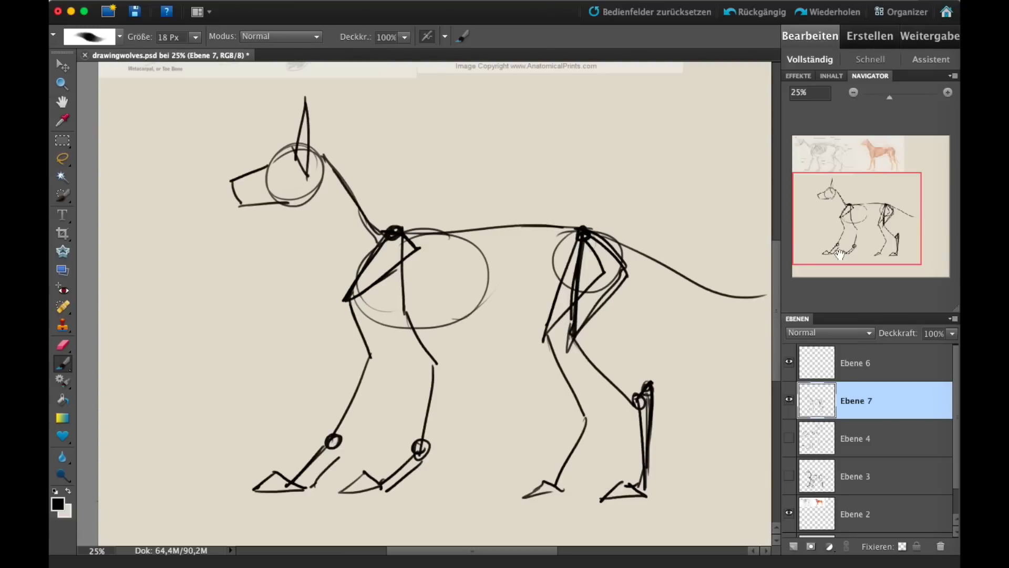
# Step: Add the second shoulder-blade lines below the shoulder joint and show the faded wolf outline layer Ebene 4 again
pyautogui.moveTo(391, 235)
pyautogui.mouseDown()
pyautogui.moveTo(403, 322)
pyautogui.moveTo(426, 258)
pyautogui.mouseUp()
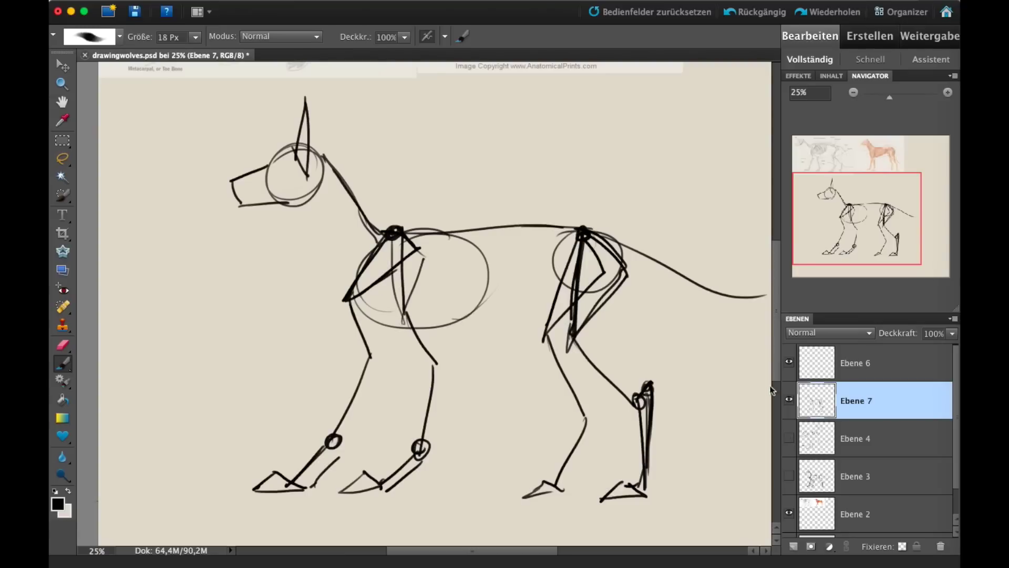
pyautogui.click(789, 400)
pyautogui.click(790, 400)
pyautogui.click(789, 361)
pyautogui.click(789, 364)
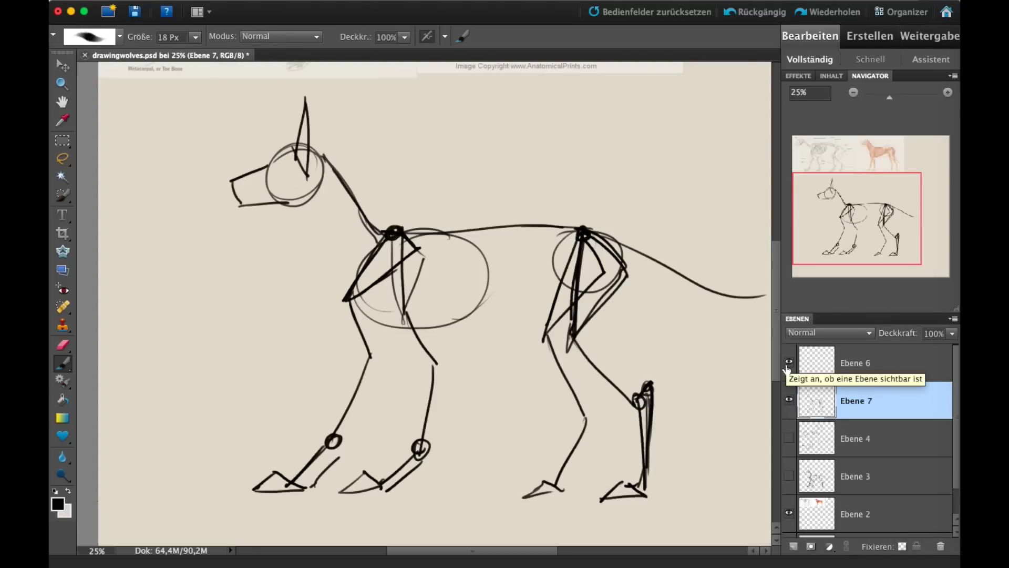
pyautogui.click(789, 438)
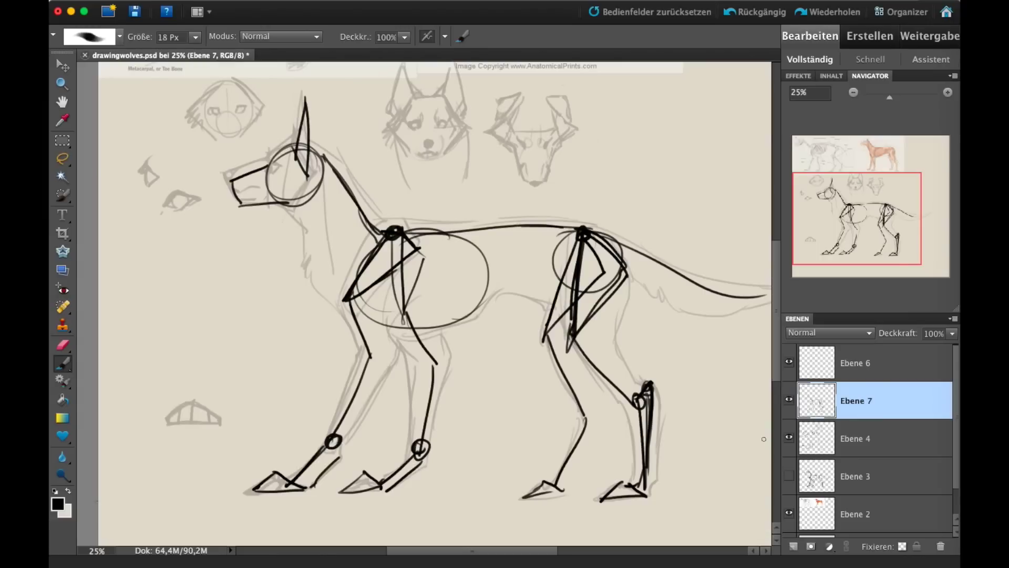
# Step: Create a new layer above the stick-figure layer Ebene 7 for sketching the fur
pyautogui.moveTo(894, 208); pyautogui.dragTo(877, 209)
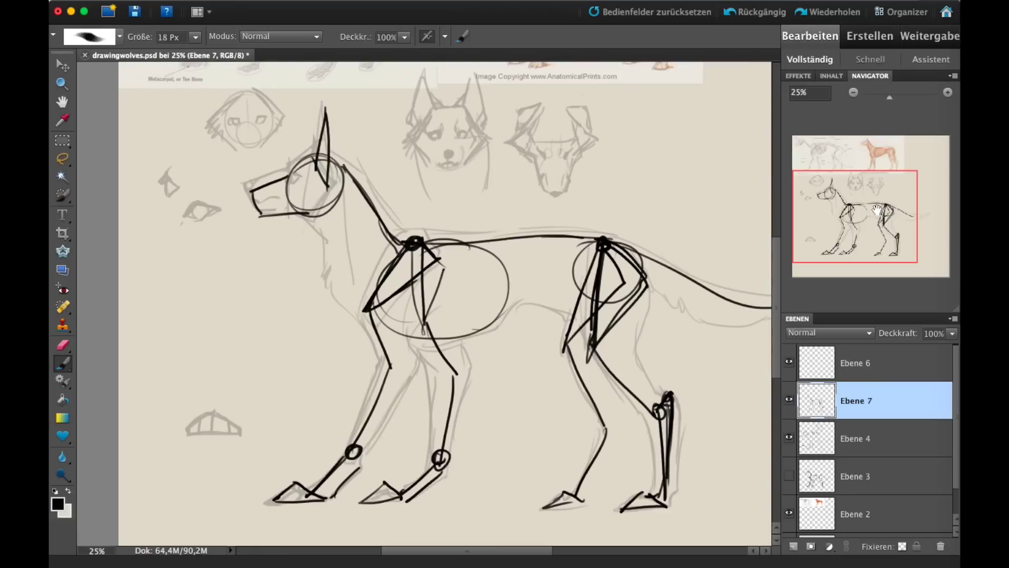
pyautogui.click(948, 92)
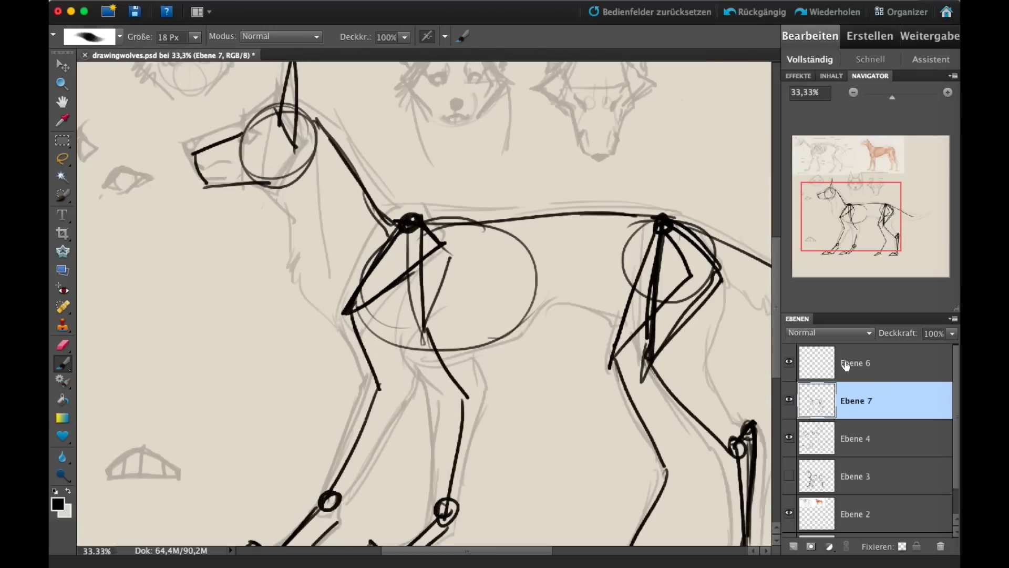
pyautogui.click(799, 547)
pyautogui.moveTo(863, 212); pyautogui.dragTo(860, 209)
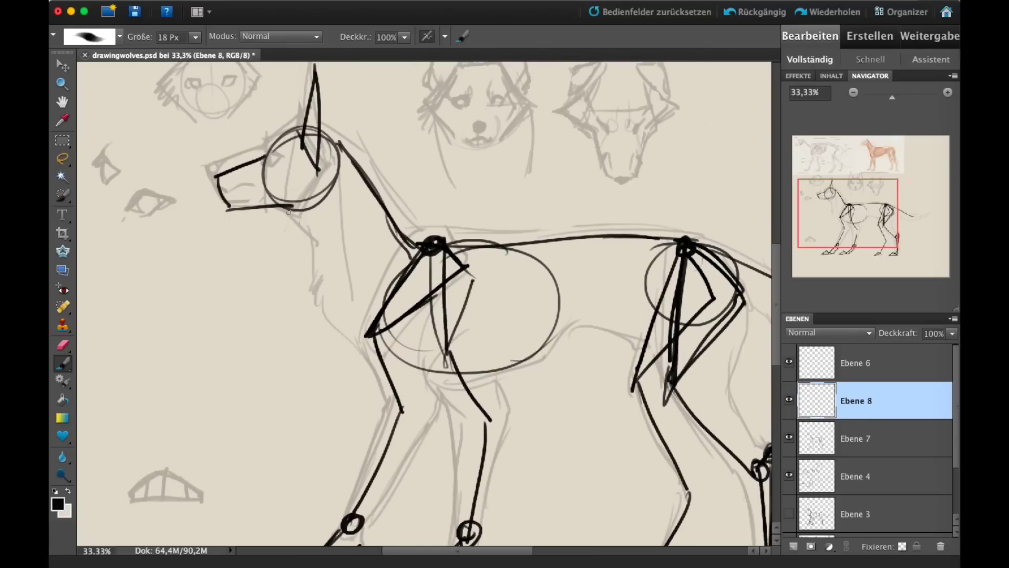
# Step: Sketch zigzag fur strokes down the front of the throat and erase them again
pyautogui.moveTo(289, 211); pyautogui.dragTo(319, 301)
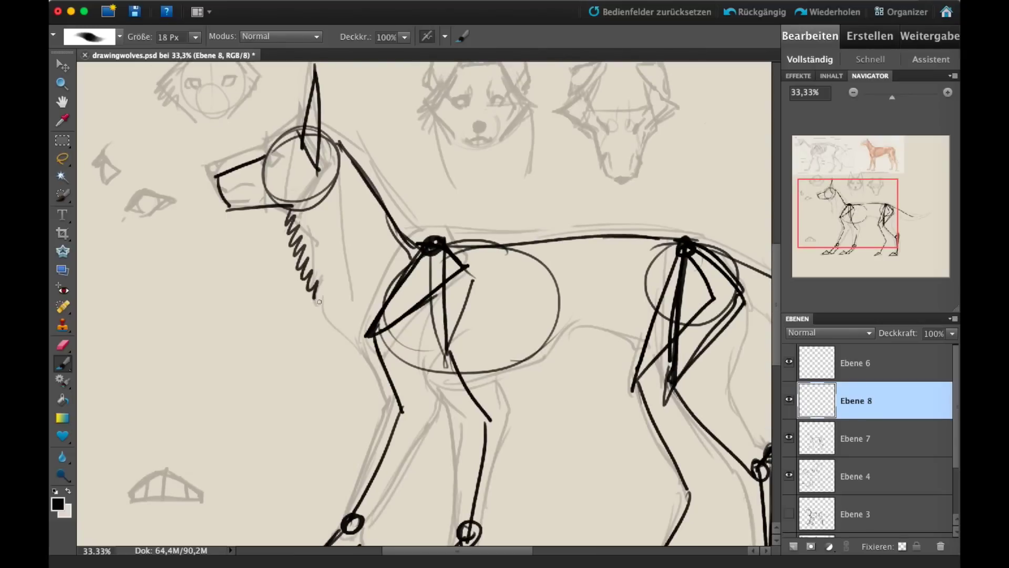
pyautogui.click(70, 345)
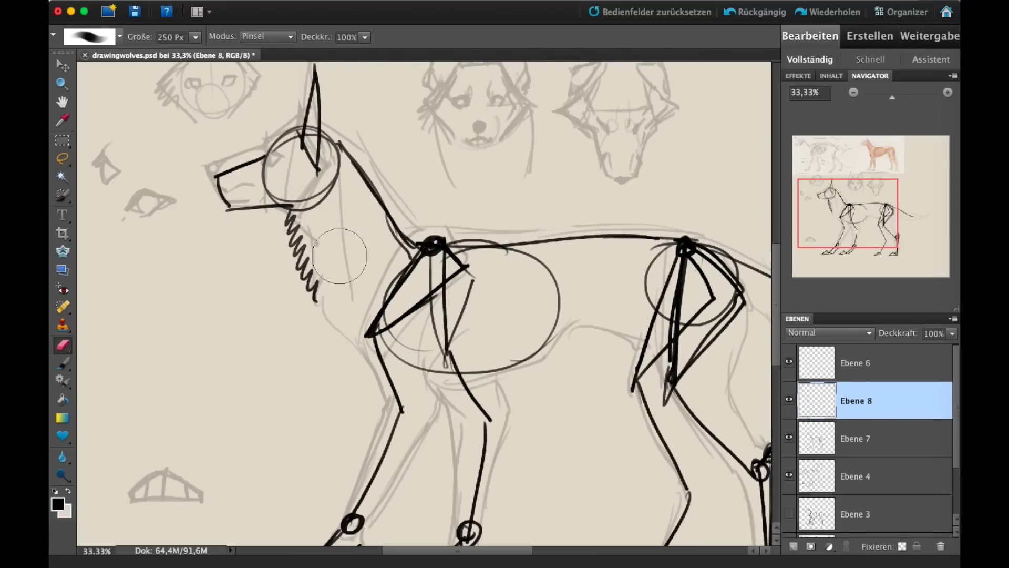
pyautogui.moveTo(324, 295); pyautogui.dragTo(290, 234)
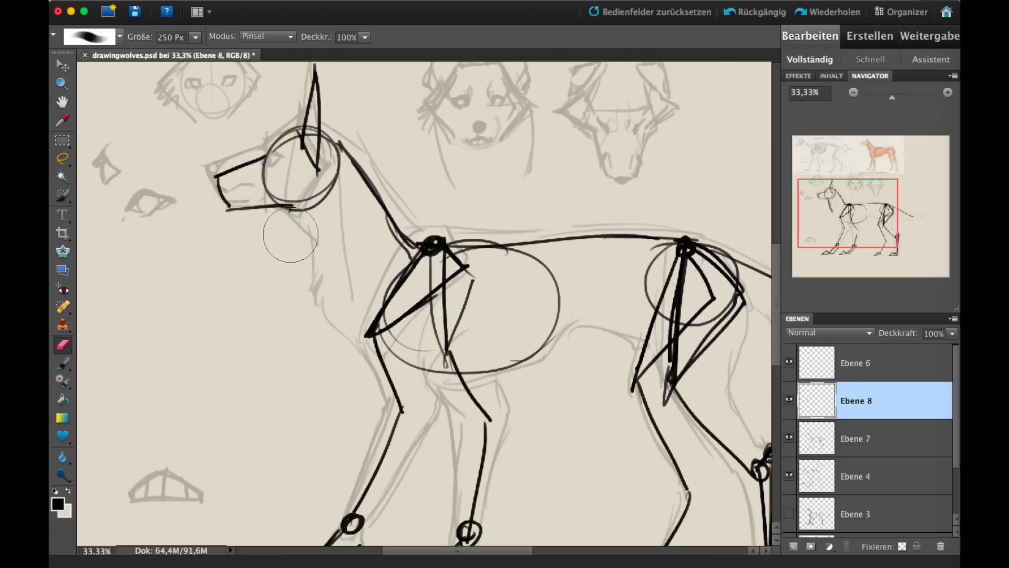
pyautogui.click(63, 364)
# Step: Switch to the Firefox browser and search Google Images for "wolves"
pyautogui.moveTo(865, 231); pyautogui.dragTo(862, 199)
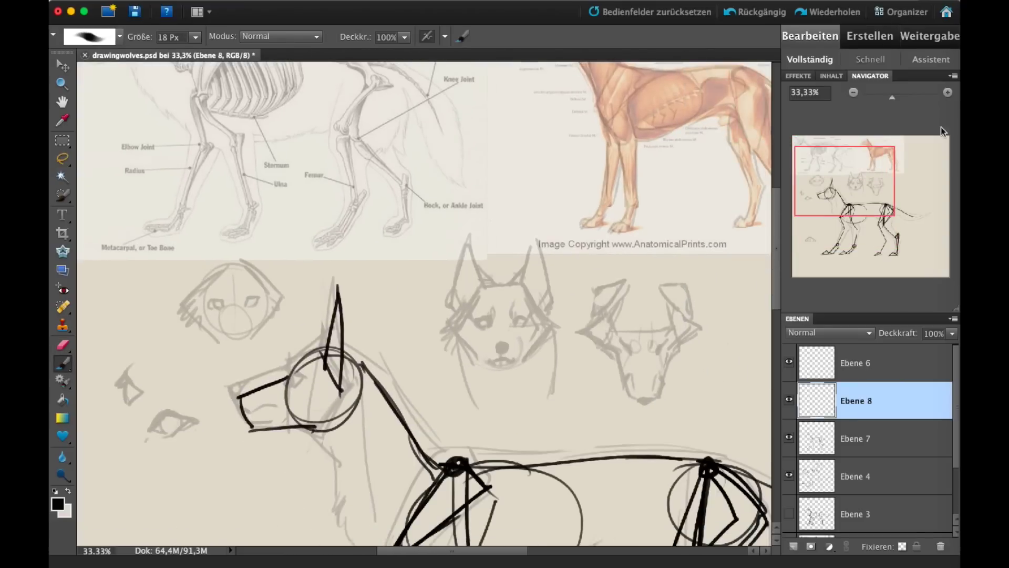
pyautogui.click(967, 57)
pyautogui.scroll(5, 634, 191)
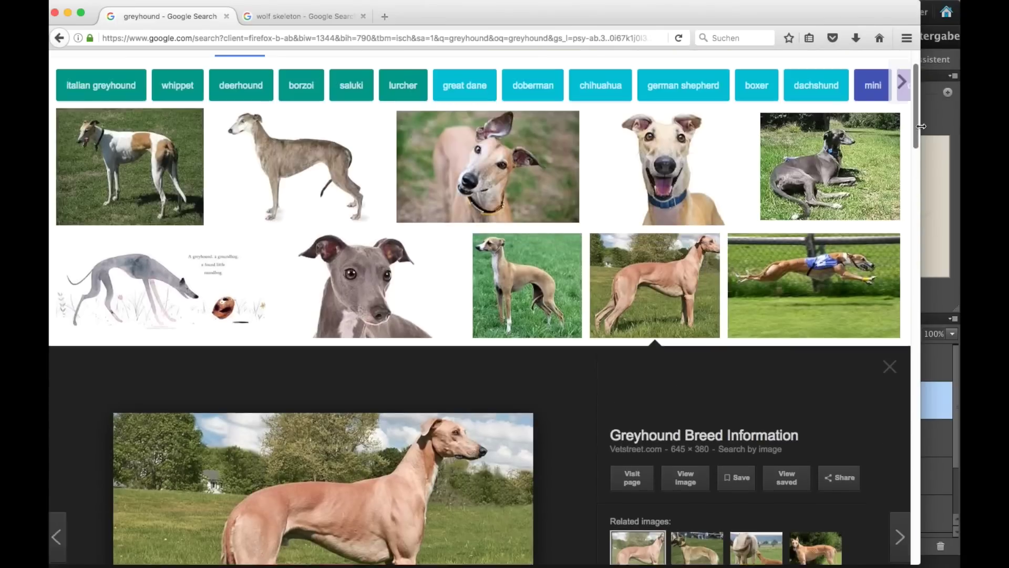
pyautogui.write('wolves')
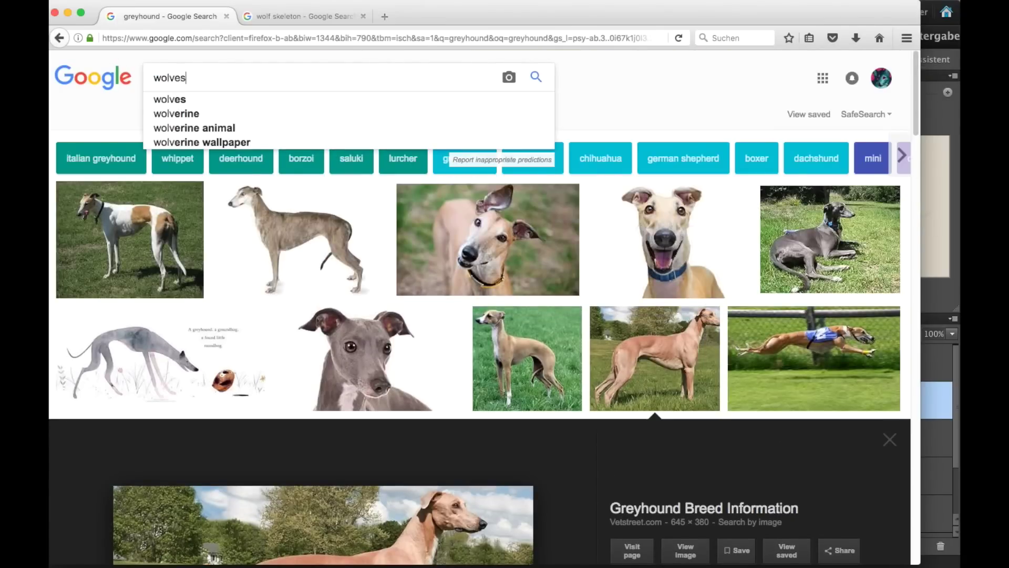
pyautogui.press('Return')
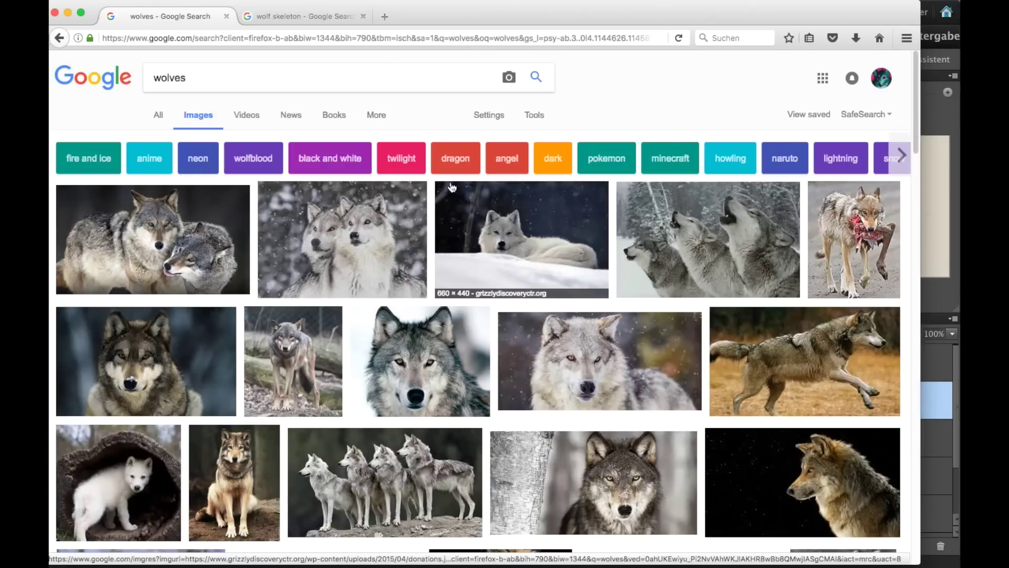
# Step: Look through the wolf photos, previewing the howling wolves and the four wolves standing on a rock
pyautogui.click(724, 250)
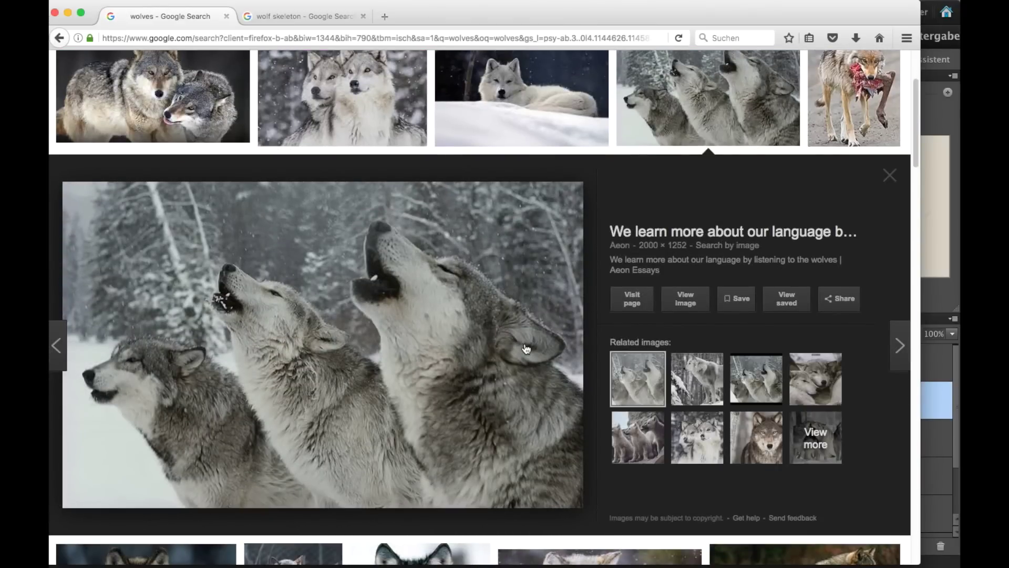
pyautogui.scroll(-5, 489, 343)
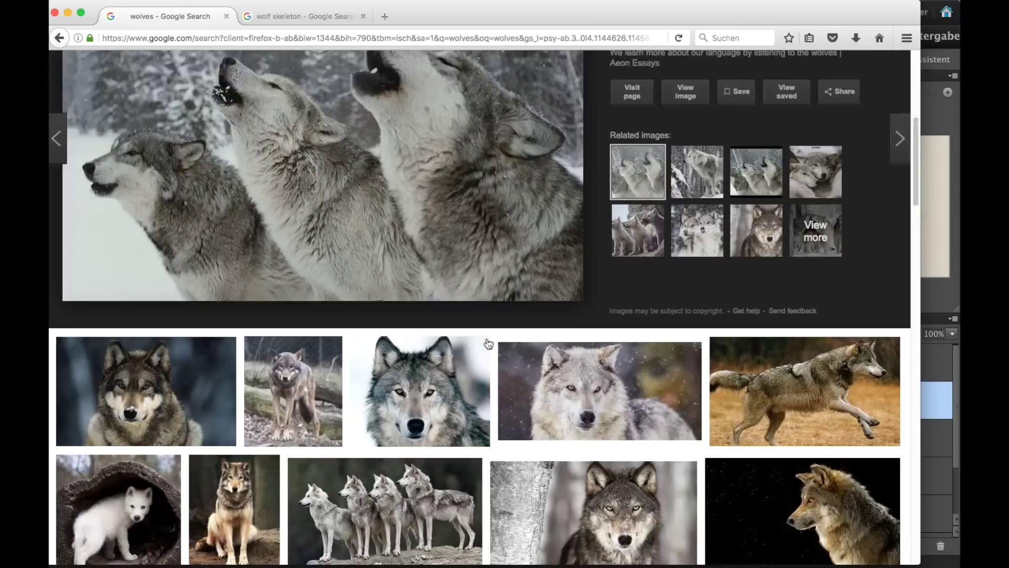
pyautogui.scroll(-3, 488, 343)
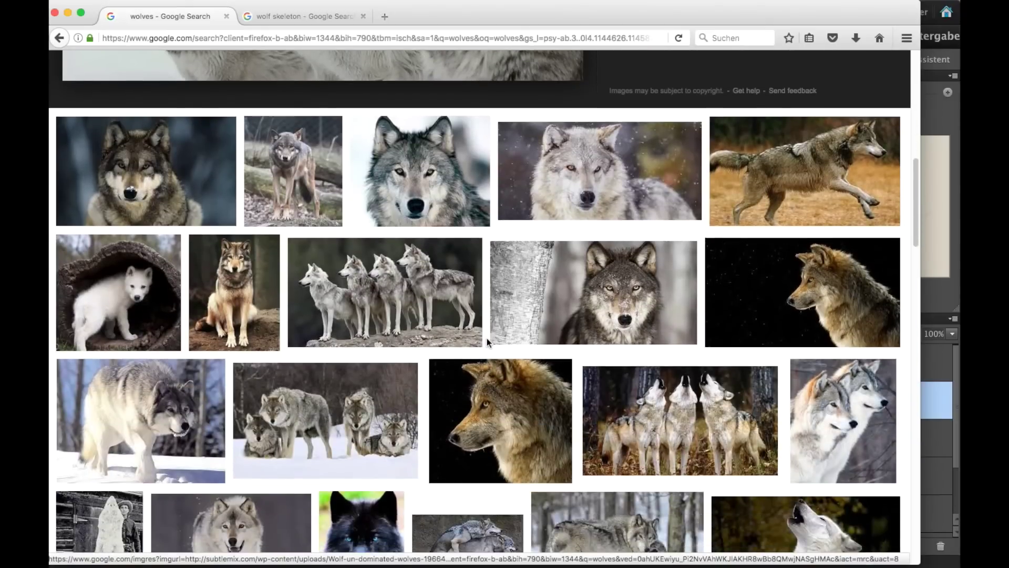
pyautogui.click(418, 276)
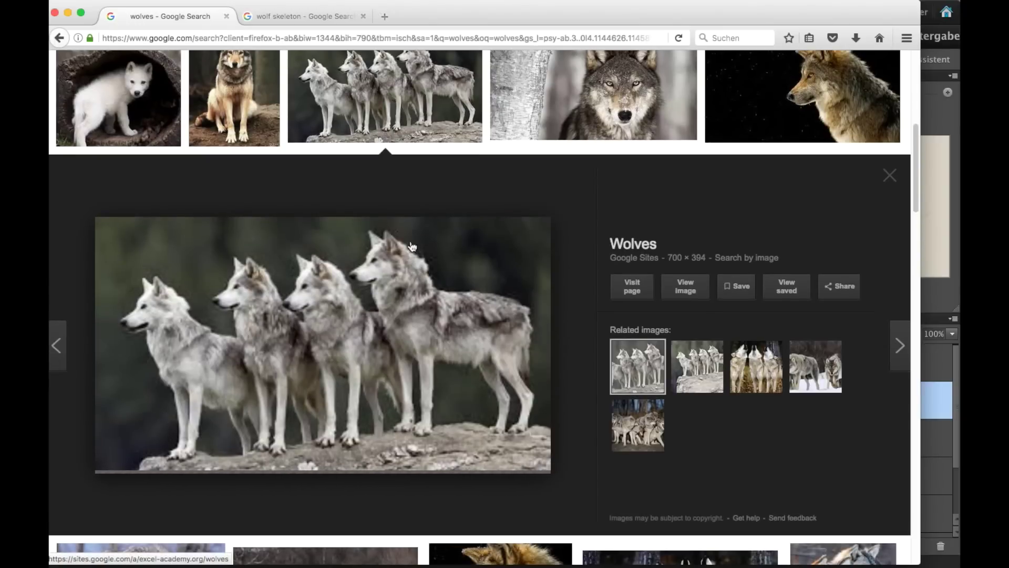
pyautogui.scroll(-2, 418, 252)
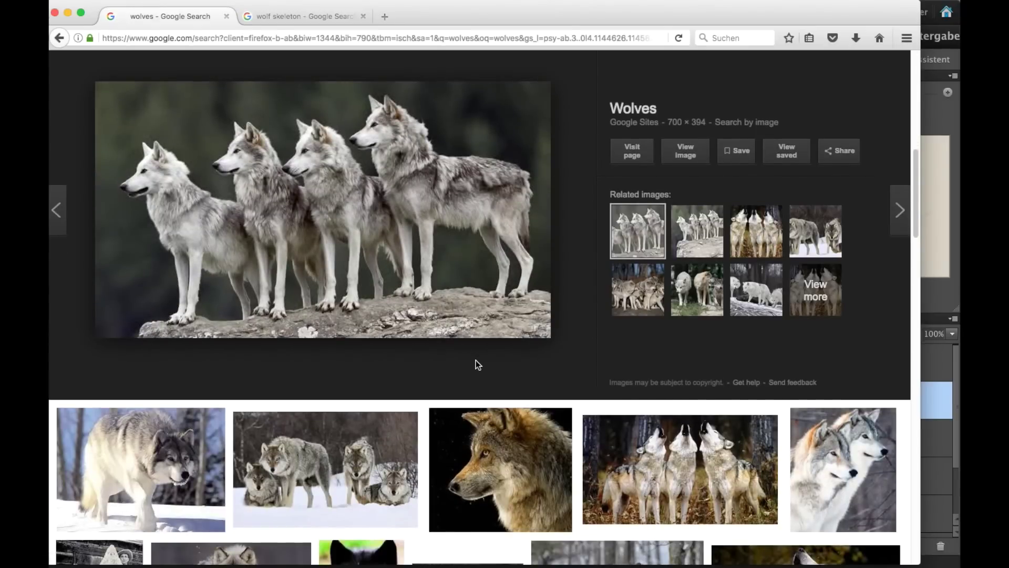
pyautogui.scroll(-3, 589, 367)
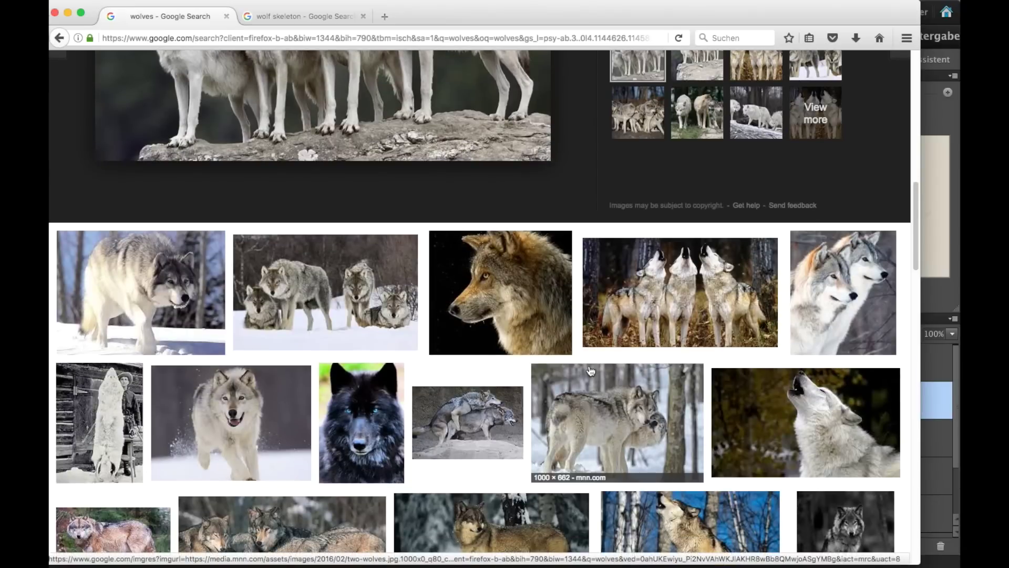
pyautogui.scroll(-1, 594, 357)
pyautogui.scroll(3, 599, 337)
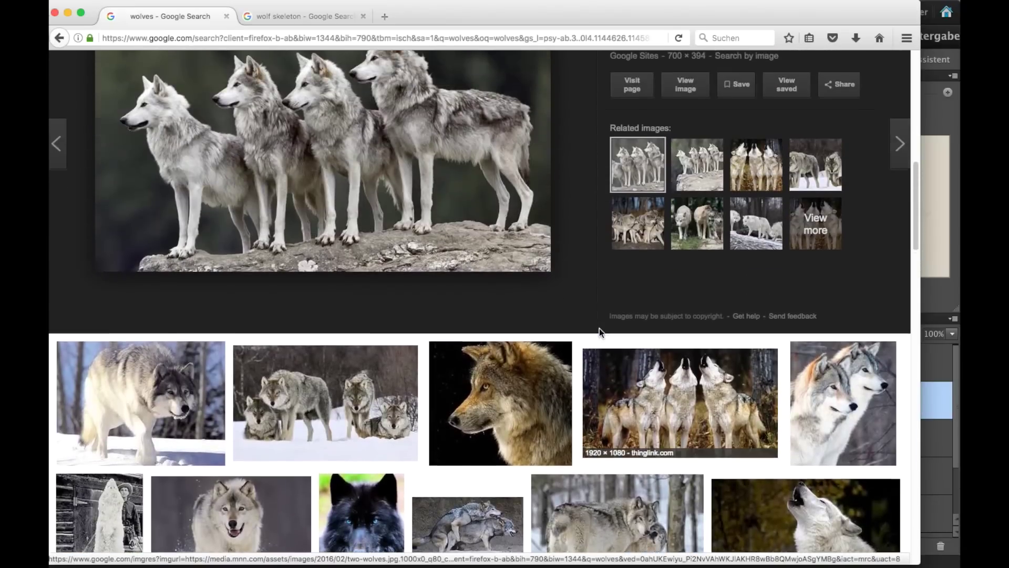
pyautogui.scroll(1, 599, 328)
# Step: Copy the photo of four wolves on a rock and paste it into drawingwolves.psd in Photoshop Elements
pyautogui.click(314, 159)
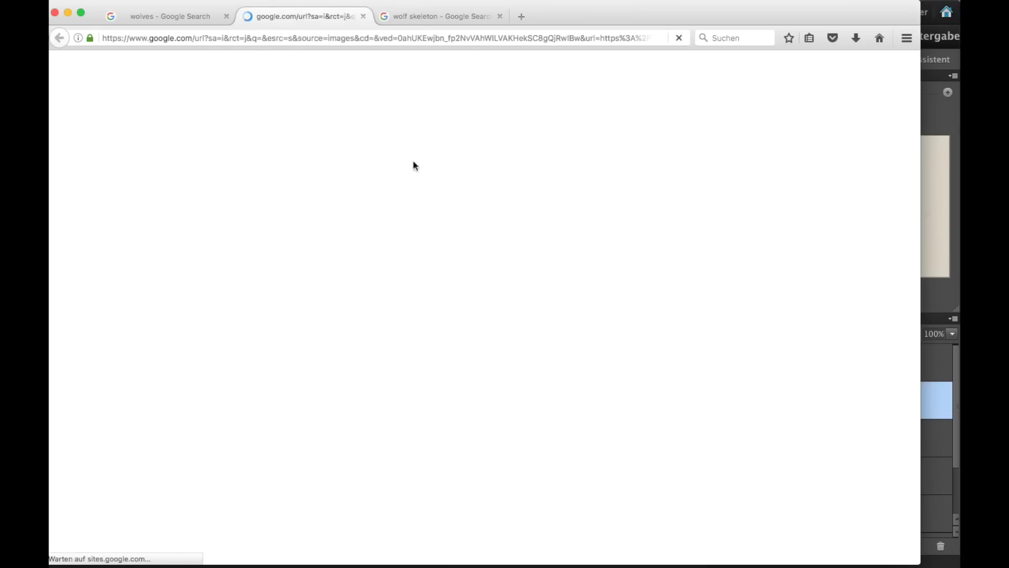
pyautogui.click(169, 16)
pyautogui.rightClick(365, 302)
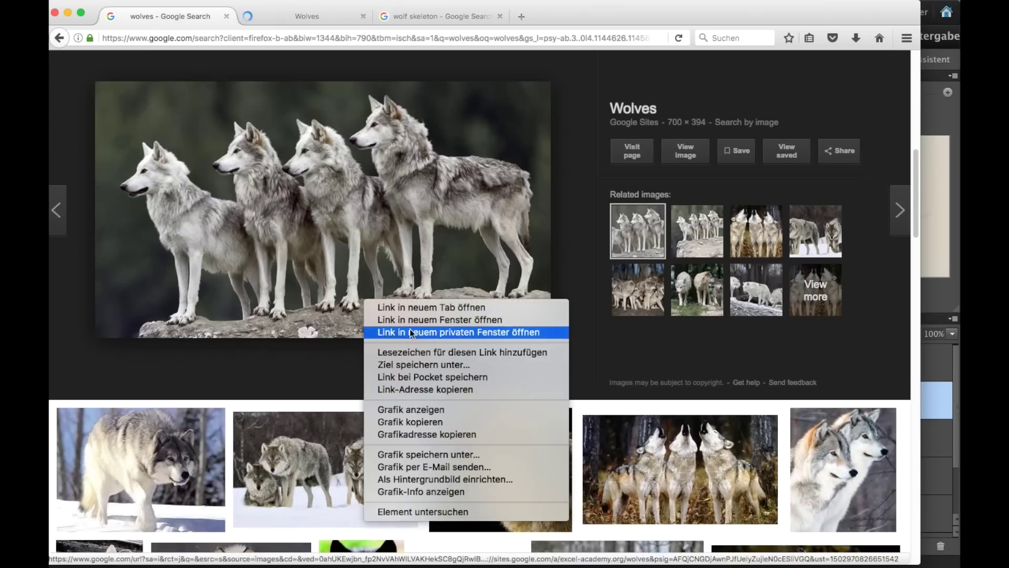
pyautogui.click(410, 421)
pyautogui.click(930, 110)
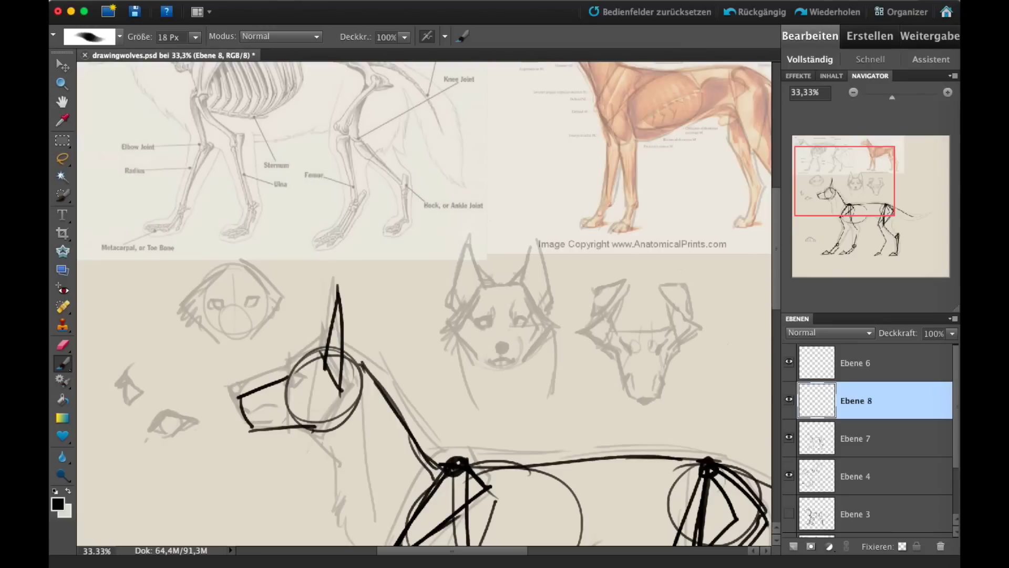
pyautogui.click(295, 1)
pyautogui.click(332, 91)
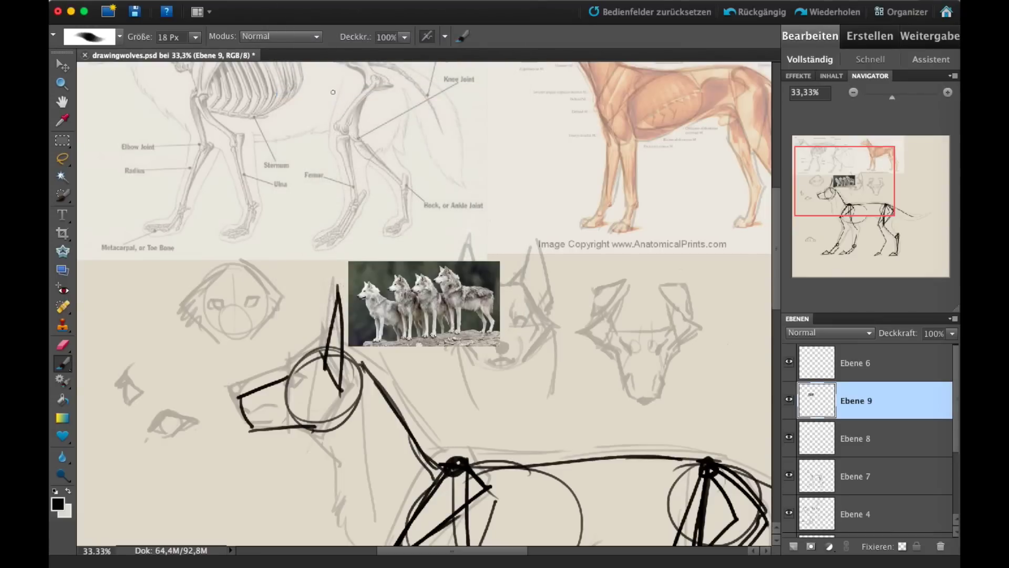
# Step: Enlarge the pasted wolf photo proportionally to 317.9% and place it above the stick-figure wolf's back
pyautogui.click(63, 66)
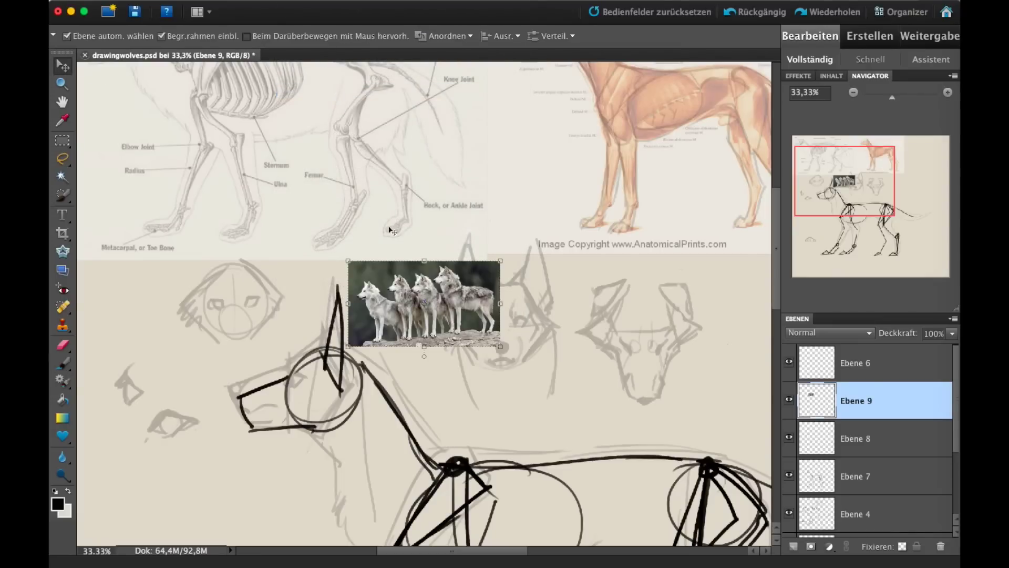
pyautogui.moveTo(448, 285); pyautogui.dragTo(375, 205)
pyautogui.moveTo(419, 259); pyautogui.dragTo(756, 446)
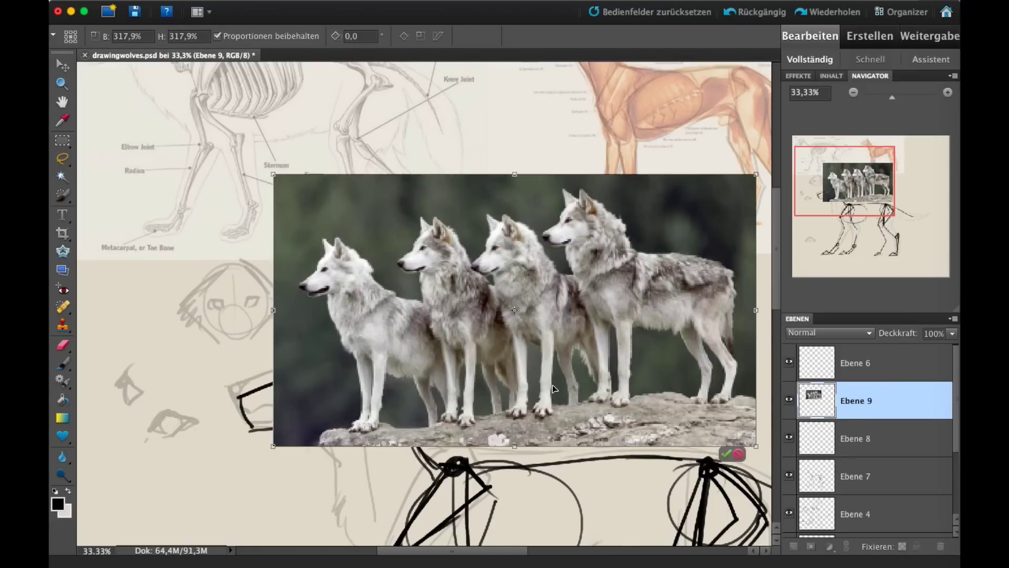
pyautogui.moveTo(535, 350); pyautogui.dragTo(621, 259)
pyautogui.click(751, 363)
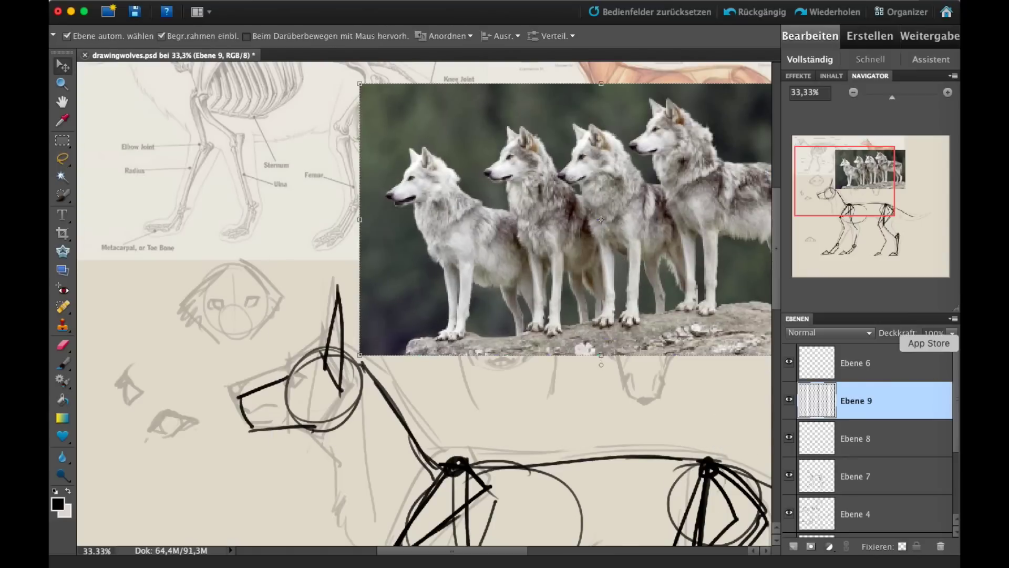
# Step: Set the wolf photo layer's opacity to 50% and hide layers Ebene 2 and Ebene 4
pyautogui.click(952, 334)
pyautogui.moveTo(948, 347); pyautogui.dragTo(918, 346)
pyautogui.scroll(-3, 956, 419)
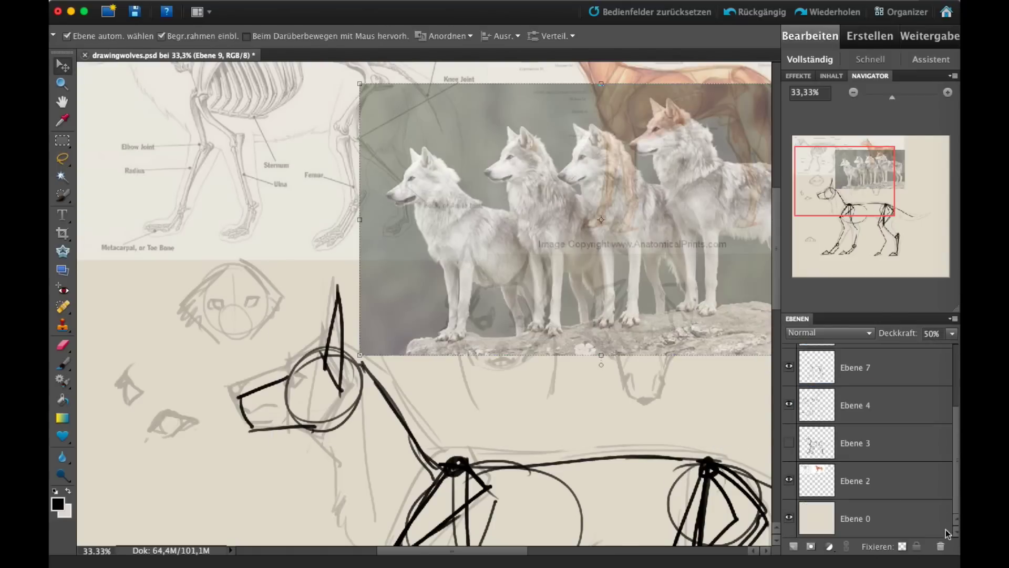
pyautogui.click(789, 479)
pyautogui.click(789, 405)
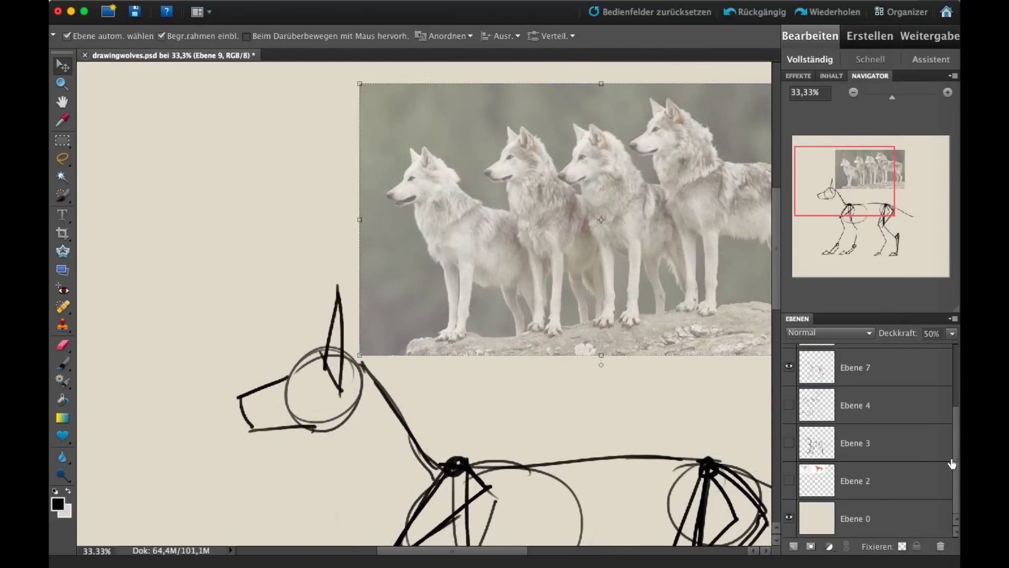
# Step: On layer Ebene 6, brush curved lines over the photo marking the cheek and neck fur edges of all four wolves
pyautogui.scroll(3, 953, 457)
pyautogui.click(809, 374)
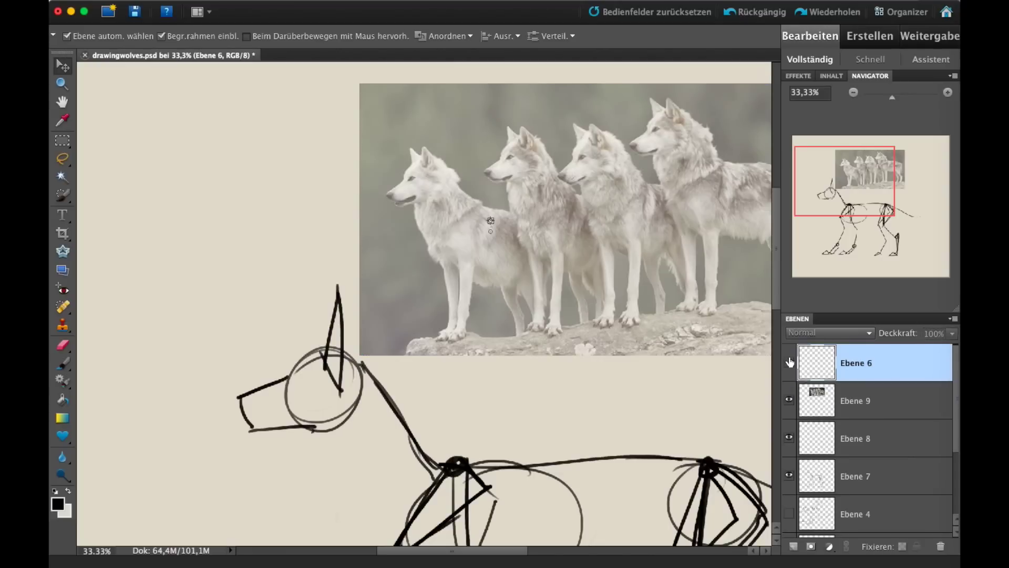
pyautogui.click(59, 365)
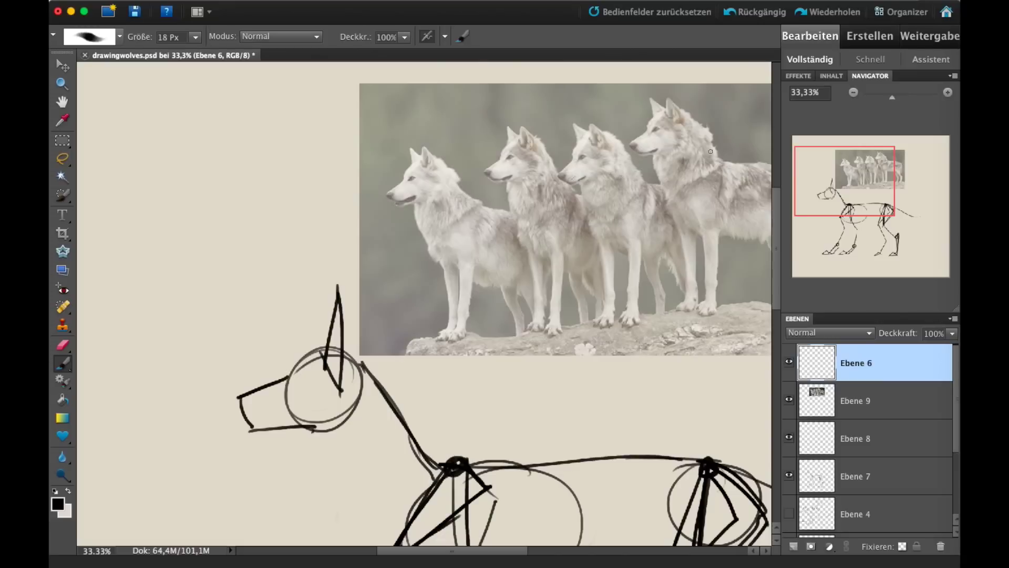
pyautogui.moveTo(687, 140); pyautogui.dragTo(676, 155)
pyautogui.moveTo(672, 201)
pyautogui.mouseDown()
pyautogui.moveTo(720, 167)
pyautogui.moveTo(713, 145)
pyautogui.mouseUp()
pyautogui.moveTo(656, 161); pyautogui.dragTo(665, 201)
pyautogui.moveTo(522, 199); pyautogui.dragTo(539, 159)
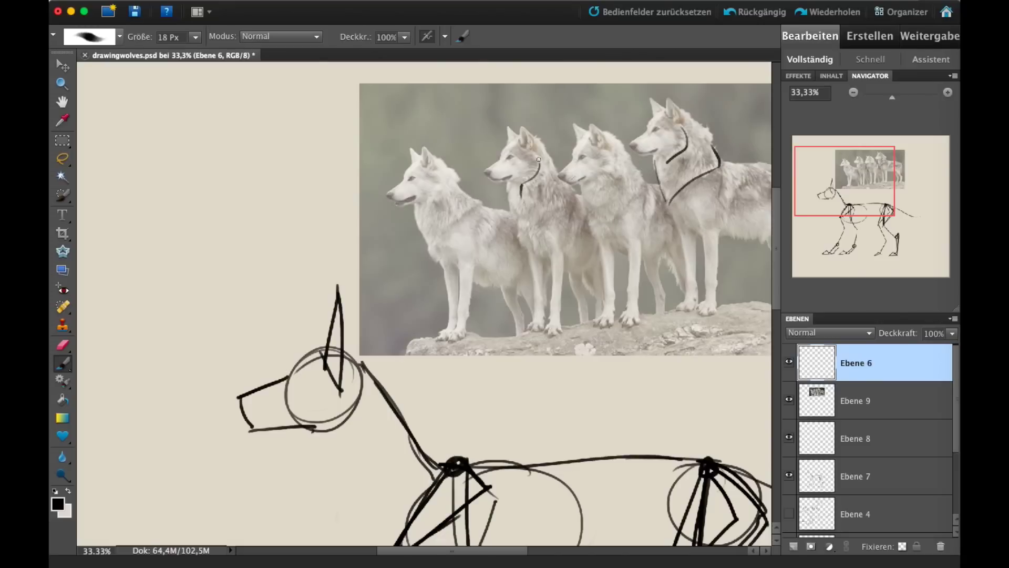
pyautogui.moveTo(531, 234)
pyautogui.mouseDown()
pyautogui.moveTo(566, 207)
pyautogui.moveTo(568, 189)
pyautogui.moveTo(638, 193)
pyautogui.moveTo(599, 191)
pyautogui.mouseUp()
pyautogui.moveTo(624, 154); pyautogui.dragTo(620, 175)
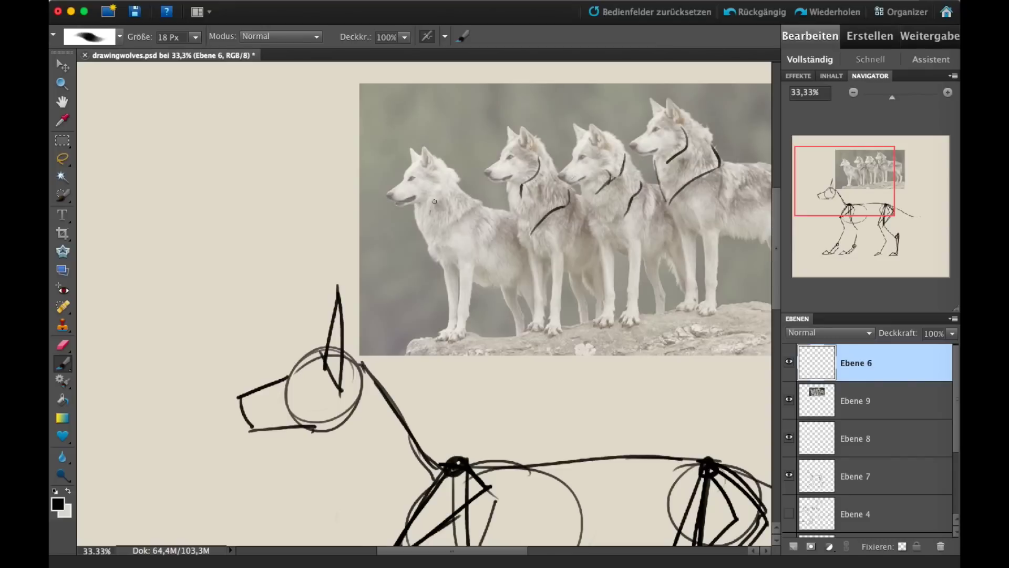
pyautogui.moveTo(444, 180)
pyautogui.mouseDown()
pyautogui.moveTo(430, 212)
pyautogui.moveTo(467, 211)
pyautogui.moveTo(451, 223)
pyautogui.mouseUp()
# Step: Mark further fur layers on the photo: the rearmost wolf's neck, shoulder and flank, and the second wolf's chest
pyautogui.moveTo(863, 178); pyautogui.dragTo(871, 182)
pyautogui.moveTo(609, 185); pyautogui.dragTo(636, 116)
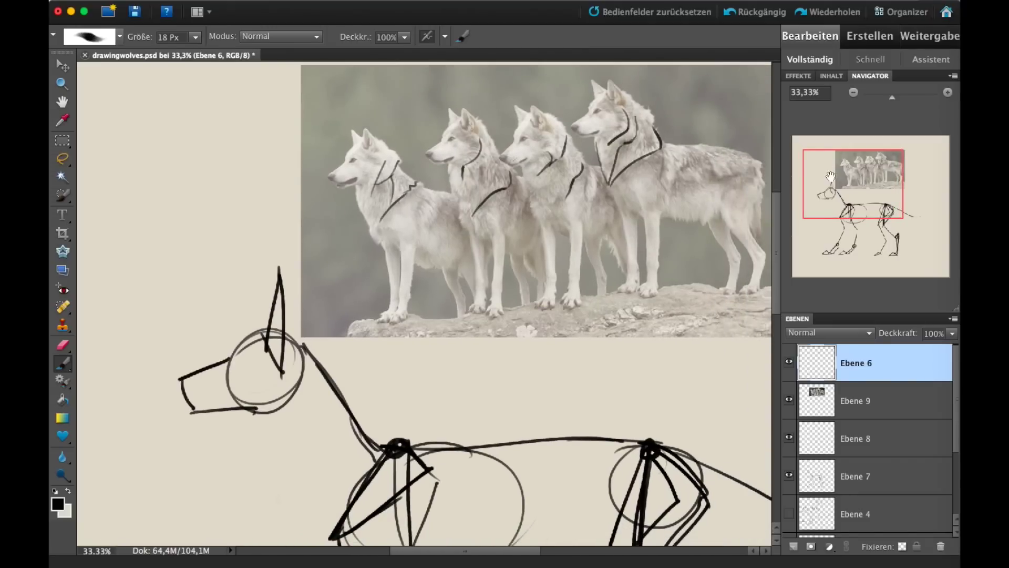
pyautogui.moveTo(450, 173)
pyautogui.mouseDown()
pyautogui.moveTo(462, 204)
pyautogui.moveTo(472, 190)
pyautogui.moveTo(468, 211)
pyautogui.mouseUp()
pyautogui.moveTo(663, 152)
pyautogui.mouseDown()
pyautogui.moveTo(664, 187)
pyautogui.moveTo(688, 153)
pyautogui.moveTo(712, 179)
pyautogui.moveTo(689, 184)
pyautogui.mouseUp()
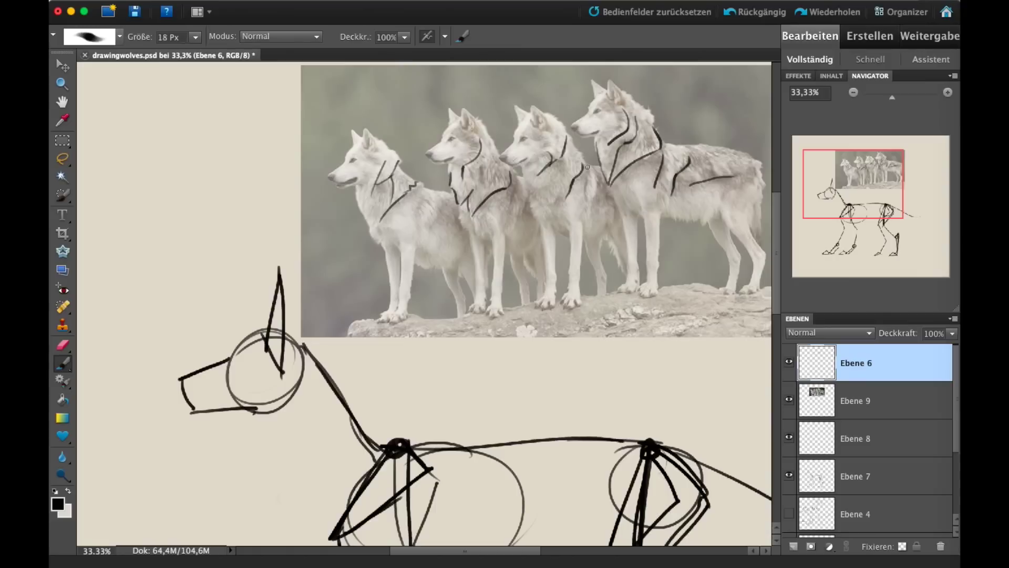
# Step: Mark the shoulder and belly fur edges of the front wolf and the flank fur of the second wolf
pyautogui.moveTo(429, 236)
pyautogui.mouseDown()
pyautogui.moveTo(439, 207)
pyautogui.moveTo(437, 258)
pyautogui.mouseUp()
pyautogui.moveTo(511, 226); pyautogui.dragTo(508, 240)
pyautogui.hscroll(5, 578, 210)
pyautogui.scroll(2, 579, 210)
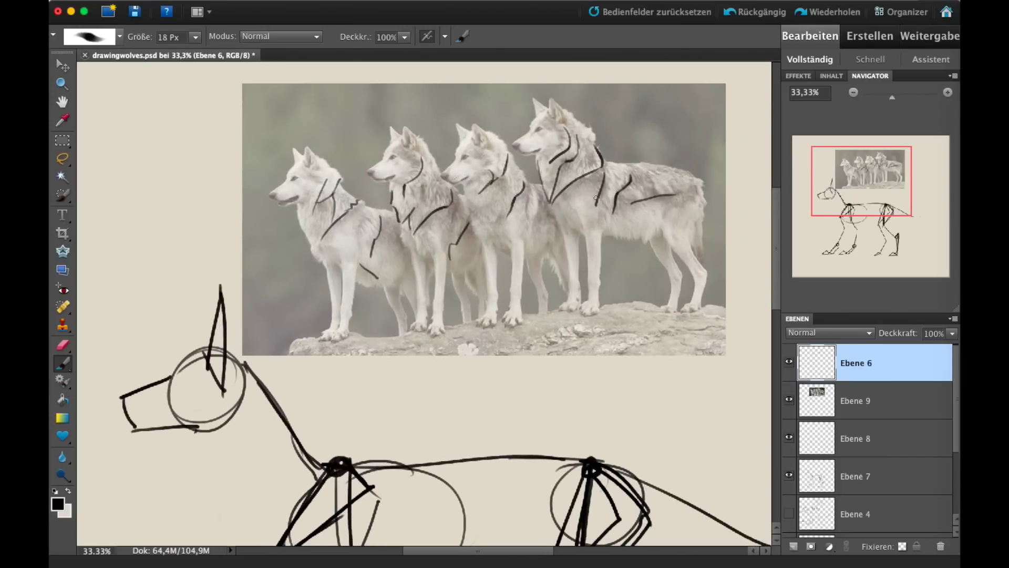
# Step: Show layer Ebene 4 and lower the opacity of the stick-figure construction layer Ebene 7
pyautogui.moveTo(854, 178); pyautogui.dragTo(843, 183)
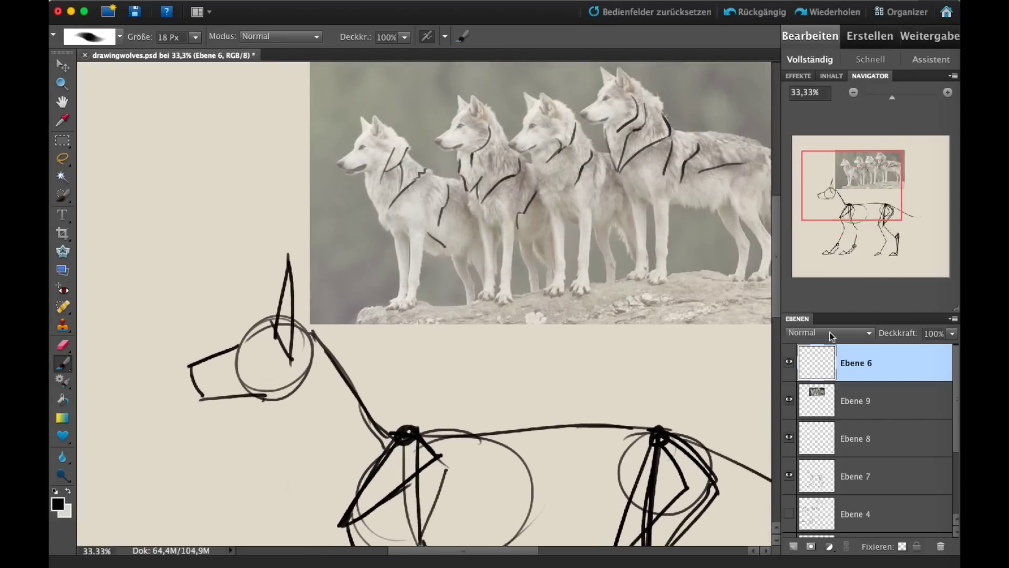
pyautogui.click(790, 514)
pyautogui.moveTo(856, 209)
pyautogui.mouseDown()
pyautogui.moveTo(853, 220)
pyautogui.moveTo(857, 207)
pyautogui.mouseUp()
pyautogui.click(791, 363)
pyautogui.click(791, 363)
pyautogui.click(856, 439)
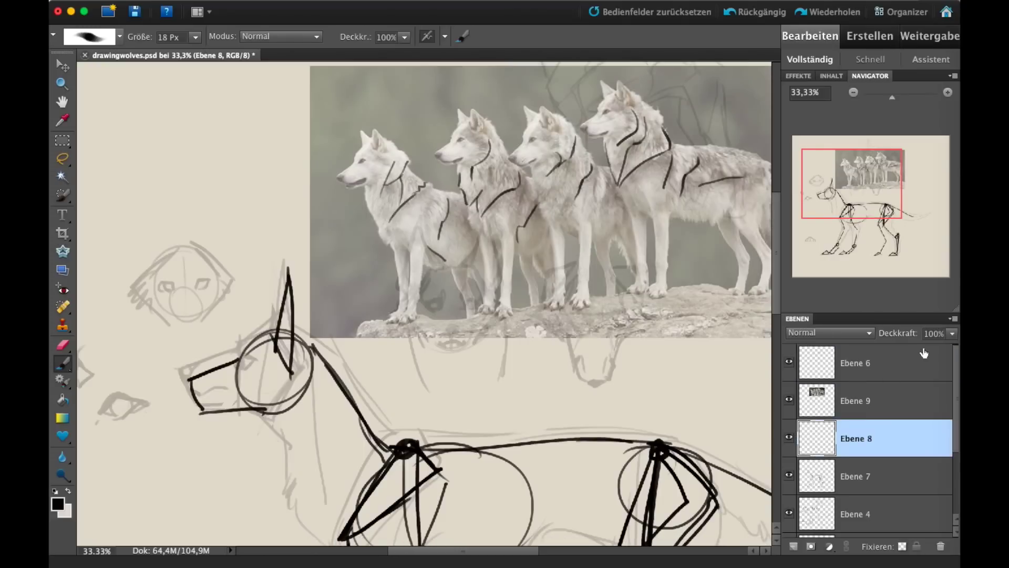
pyautogui.click(832, 469)
pyautogui.click(789, 477)
pyautogui.click(789, 477)
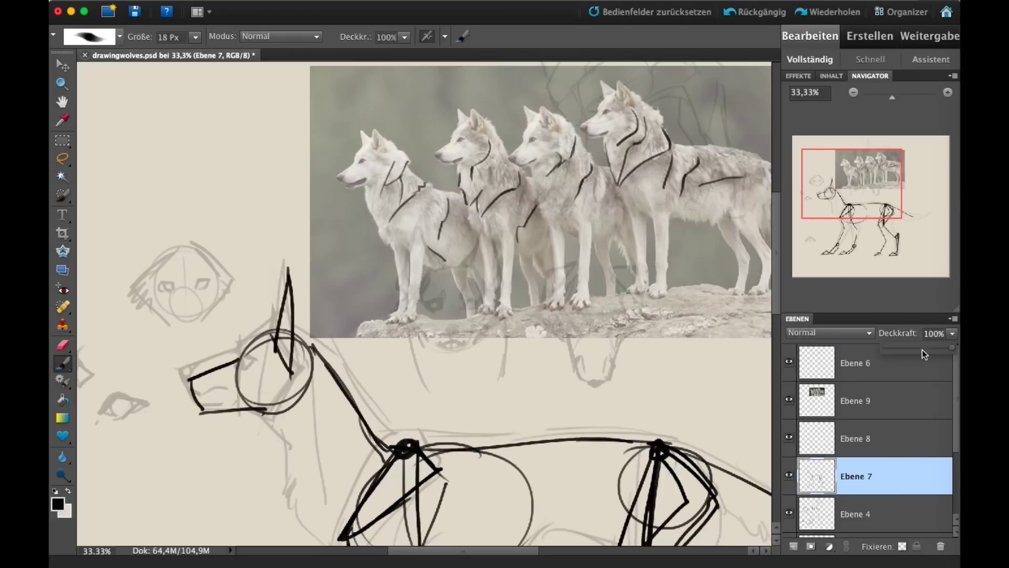
pyautogui.click(924, 349)
# Step: On layer Ebene 8, draw the pointed cheek fur outline from below the jaw up to the base of the ear
pyautogui.click(840, 432)
pyautogui.click(840, 432)
pyautogui.moveTo(879, 163); pyautogui.dragTo(870, 180)
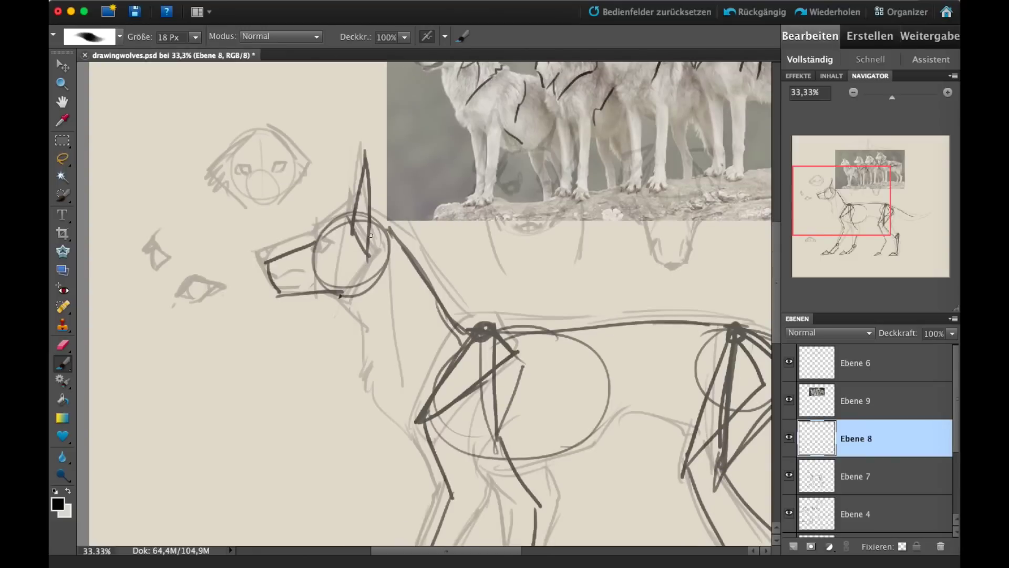
pyautogui.moveTo(318, 291); pyautogui.dragTo(336, 306)
pyautogui.scroll(3, 463, 200)
pyautogui.hscroll(-1, 462, 200)
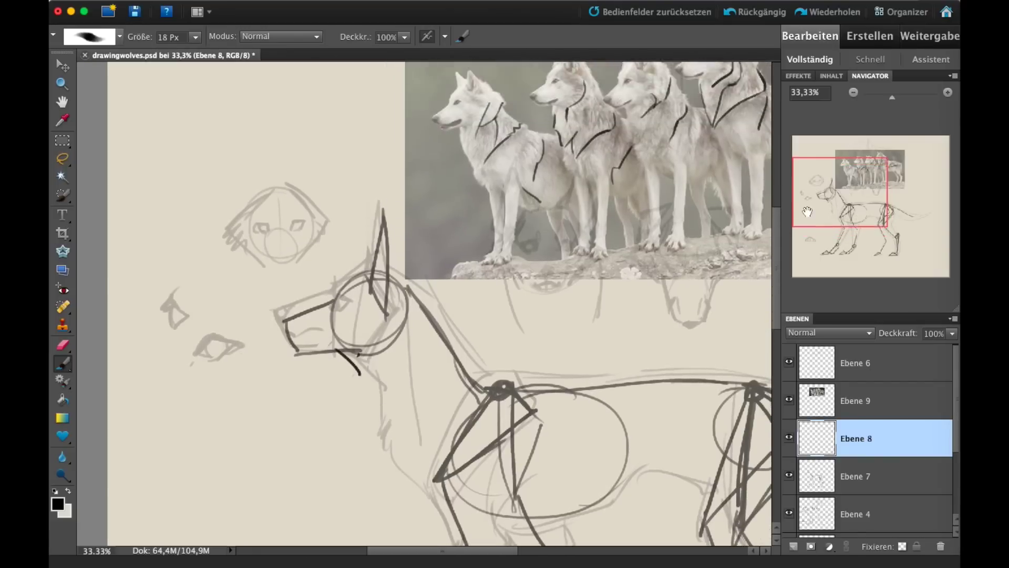
pyautogui.moveTo(390, 303)
pyautogui.mouseDown()
pyautogui.moveTo(410, 336)
pyautogui.moveTo(371, 377)
pyautogui.mouseUp()
pyautogui.scroll(-3, 750, 299)
pyautogui.hscroll(2, 750, 299)
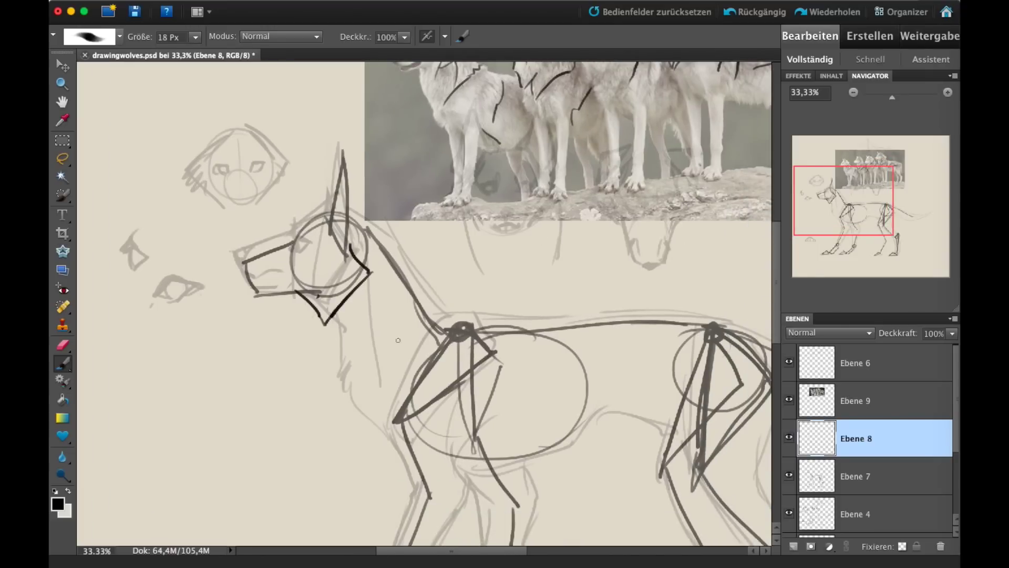
# Step: Draw fur layer lines for the neck ruff, throat and chest, the nape, and the saddle behind the shoulder
pyautogui.moveTo(858, 197); pyautogui.dragTo(836, 190)
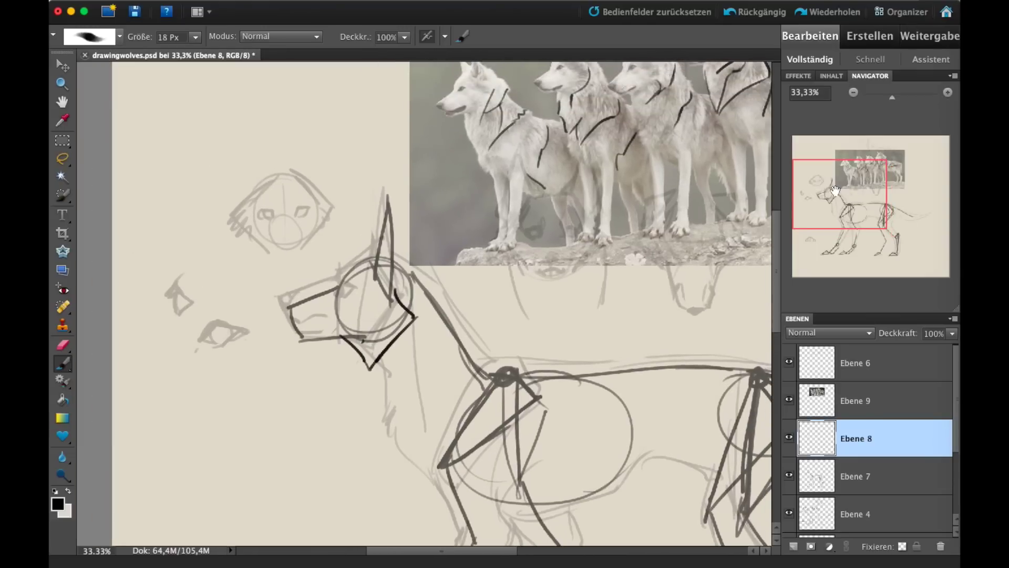
pyautogui.moveTo(427, 302)
pyautogui.mouseDown()
pyautogui.moveTo(391, 432)
pyautogui.moveTo(391, 452)
pyautogui.moveTo(422, 477)
pyautogui.mouseUp()
pyautogui.moveTo(409, 270); pyautogui.dragTo(507, 386)
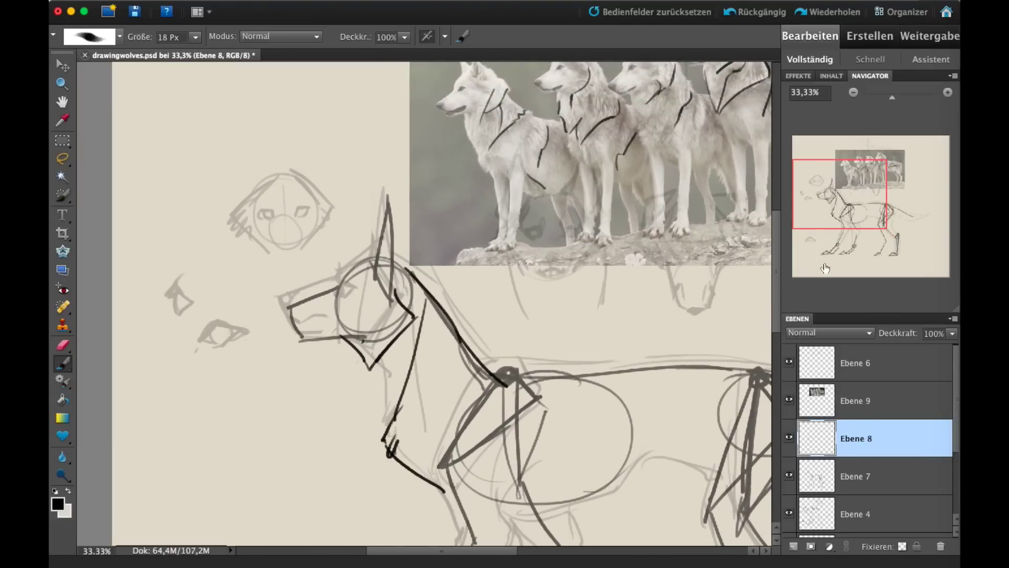
pyautogui.moveTo(843, 211); pyautogui.dragTo(843, 225)
pyautogui.moveTo(478, 362)
pyautogui.mouseDown()
pyautogui.moveTo(561, 279)
pyautogui.moveTo(486, 278)
pyautogui.mouseUp()
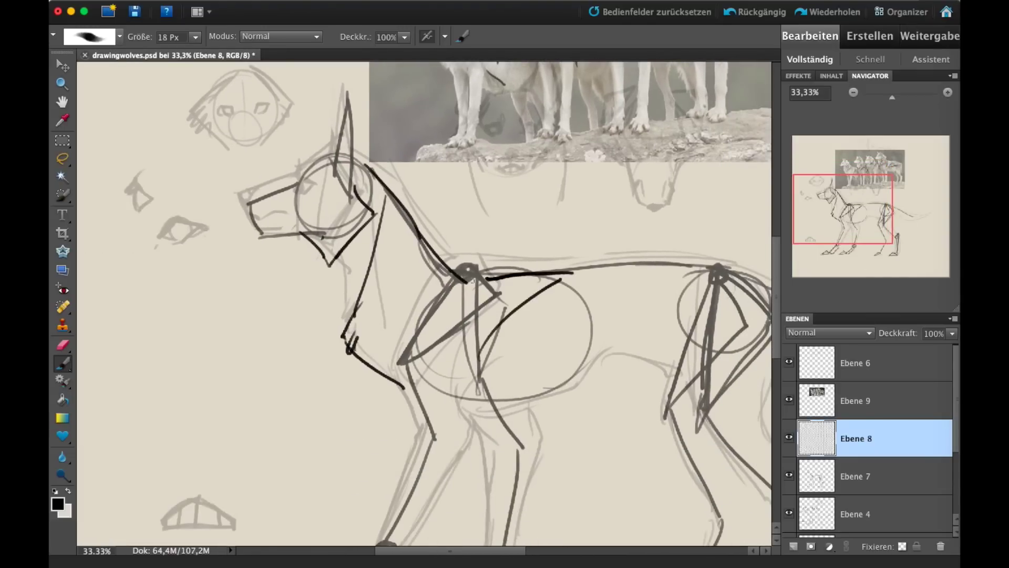
pyautogui.moveTo(329, 263)
pyautogui.mouseDown()
pyautogui.moveTo(345, 313)
pyautogui.moveTo(337, 320)
pyautogui.mouseUp()
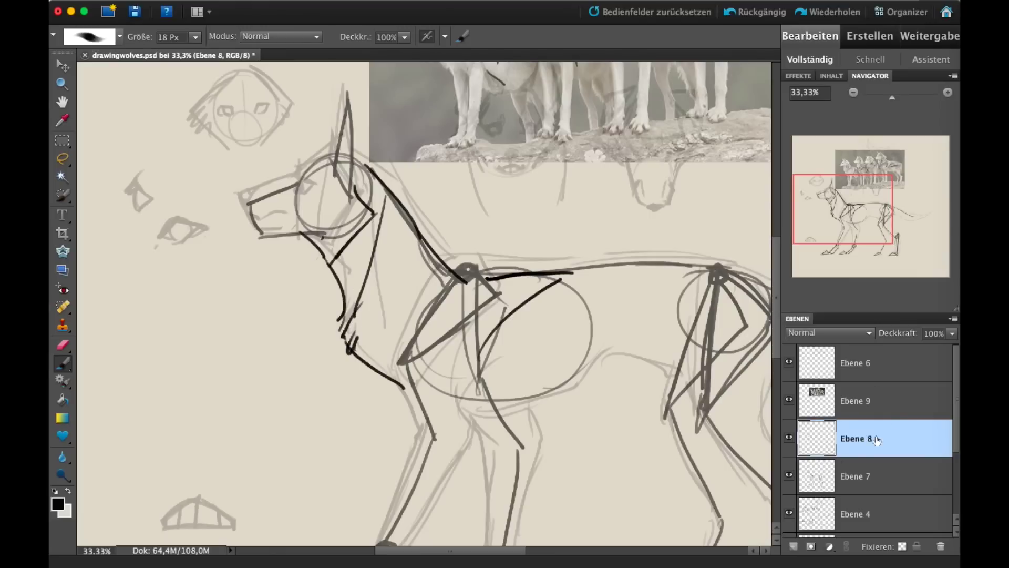
# Step: Hide layer Ebene 7, set layer Ebene 8 to 41% opacity and add a new layer above it
pyautogui.click(789, 476)
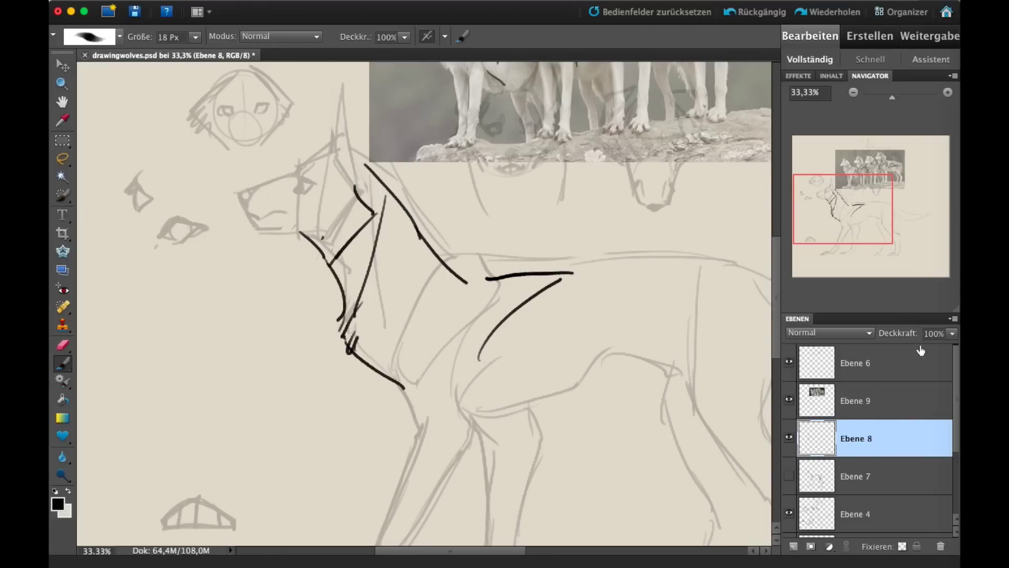
pyautogui.click(934, 341)
pyautogui.moveTo(935, 340); pyautogui.dragTo(902, 348)
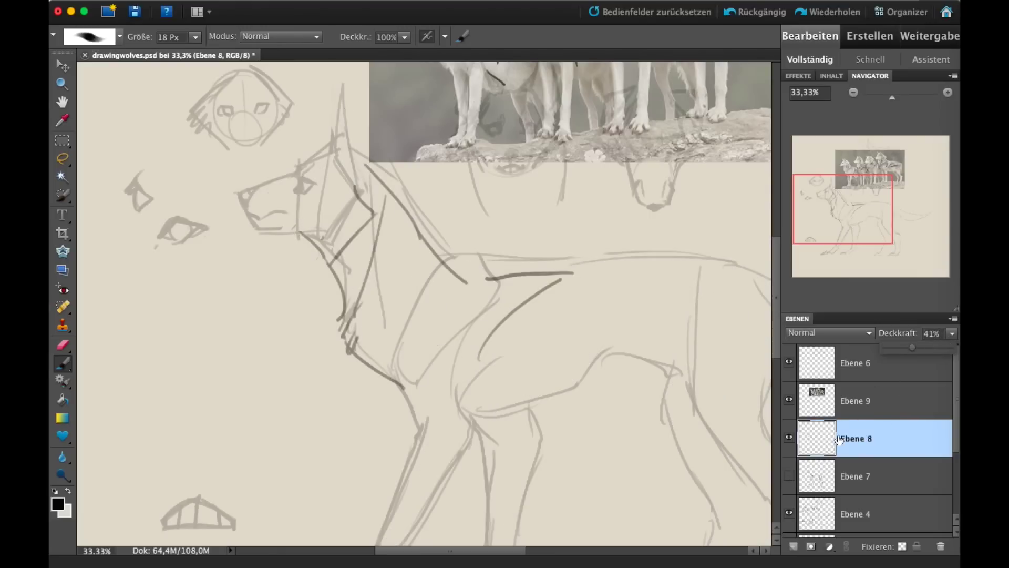
pyautogui.click(794, 546)
# Step: Draw a dark curve with short fur tufts under the jaw and continue the edge down the throat
pyautogui.moveTo(869, 215); pyautogui.dragTo(860, 209)
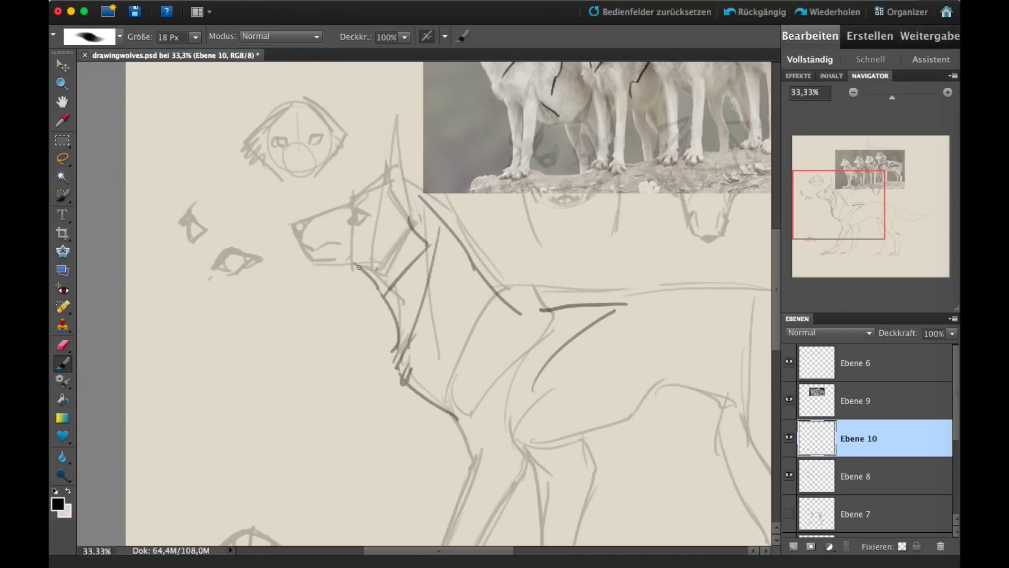
pyautogui.moveTo(356, 265)
pyautogui.mouseDown()
pyautogui.moveTo(368, 287)
pyautogui.moveTo(355, 263)
pyautogui.moveTo(366, 285)
pyautogui.moveTo(348, 266)
pyautogui.mouseUp()
pyautogui.moveTo(364, 287)
pyautogui.mouseDown()
pyautogui.moveTo(388, 295)
pyautogui.moveTo(393, 323)
pyautogui.mouseUp()
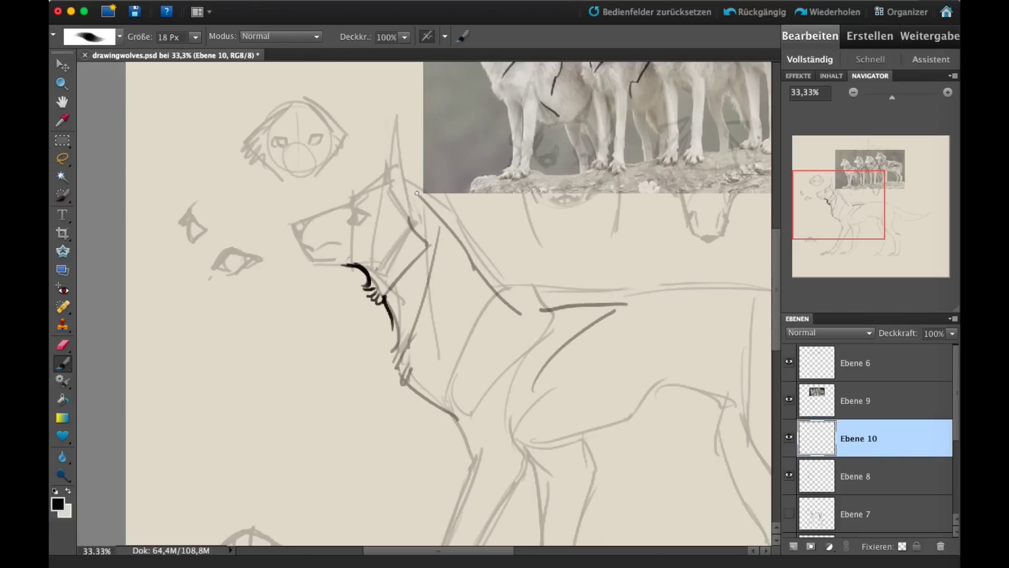
pyautogui.moveTo(414, 182)
pyautogui.mouseDown()
pyautogui.moveTo(455, 173)
pyautogui.moveTo(476, 189)
pyautogui.moveTo(510, 290)
pyautogui.mouseUp()
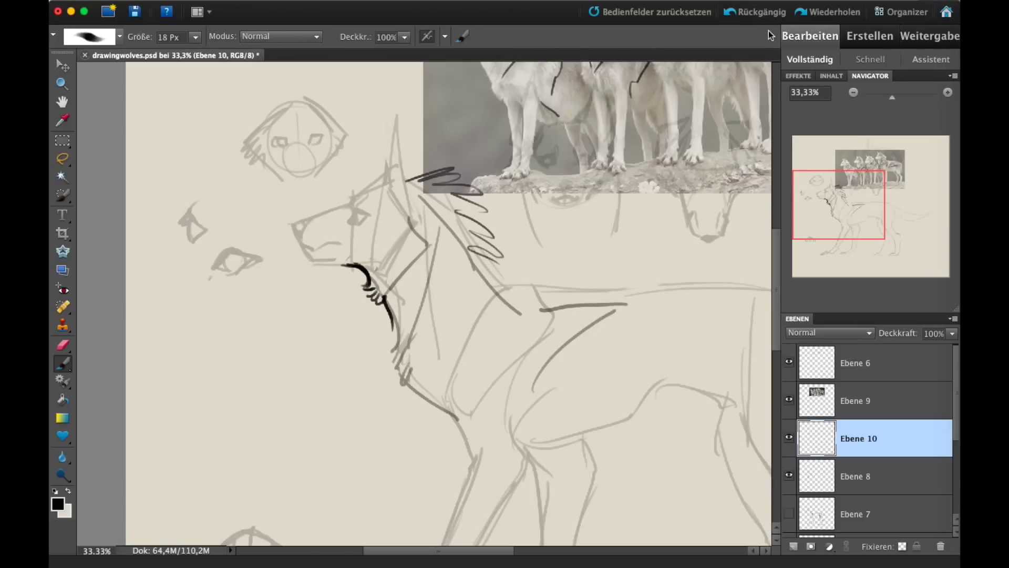
pyautogui.click(757, 12)
pyautogui.moveTo(409, 181)
pyautogui.mouseDown()
pyautogui.moveTo(456, 209)
pyautogui.moveTo(487, 278)
pyautogui.moveTo(528, 297)
pyautogui.mouseUp()
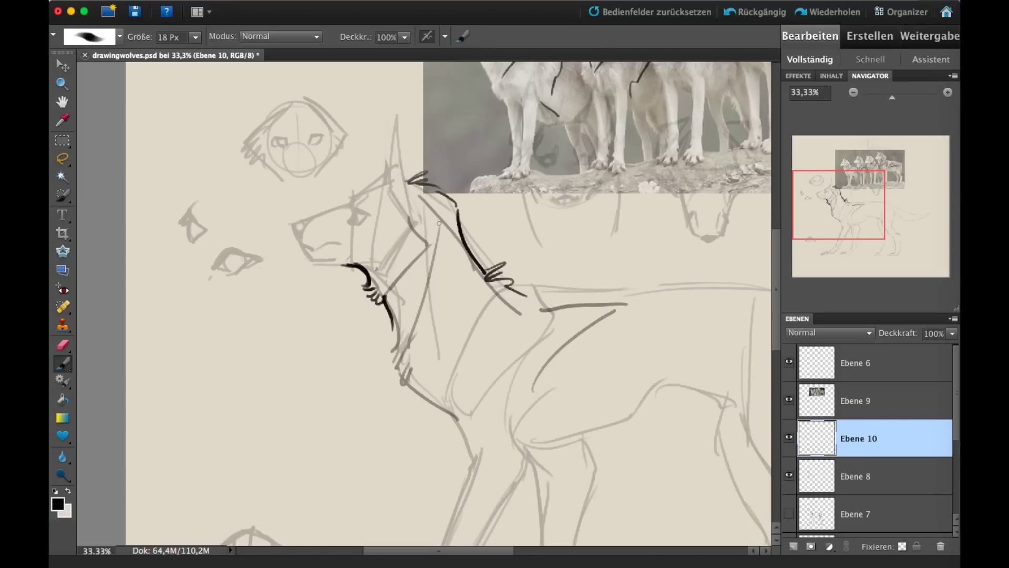
pyautogui.press('e')
pyautogui.moveTo(439, 205)
pyautogui.mouseDown()
pyautogui.moveTo(491, 271)
pyautogui.moveTo(523, 281)
pyautogui.mouseUp()
pyautogui.press('b')
pyautogui.moveTo(388, 311); pyautogui.dragTo(399, 343)
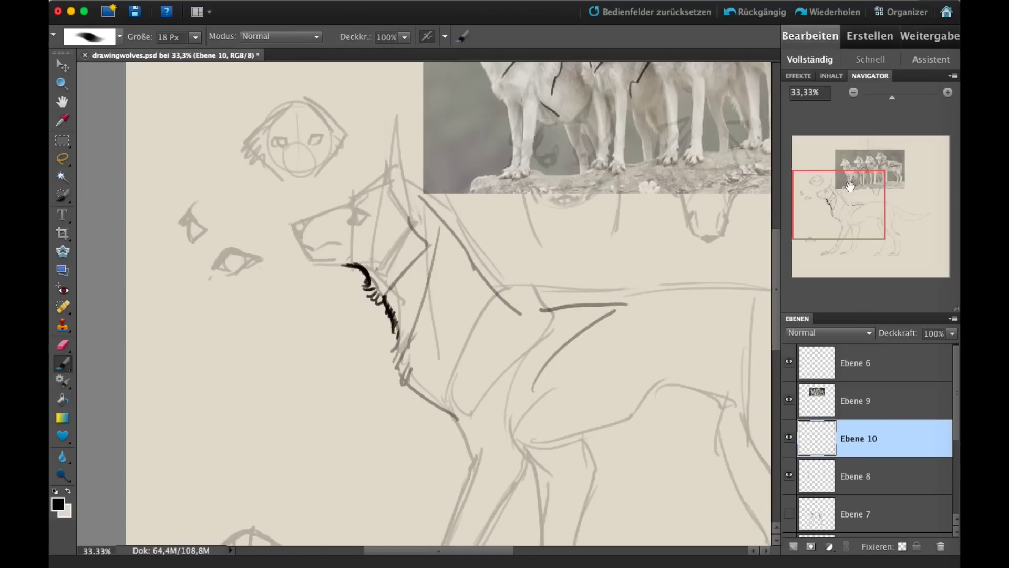
pyautogui.moveTo(850, 195); pyautogui.dragTo(803, 191)
pyautogui.click(64, 346)
pyautogui.moveTo(369, 340); pyautogui.dragTo(362, 358)
# Step: Brush the cheek fur edge from the throat up to its pointed corner, with short hair strokes inside the cheek
pyautogui.press('b')
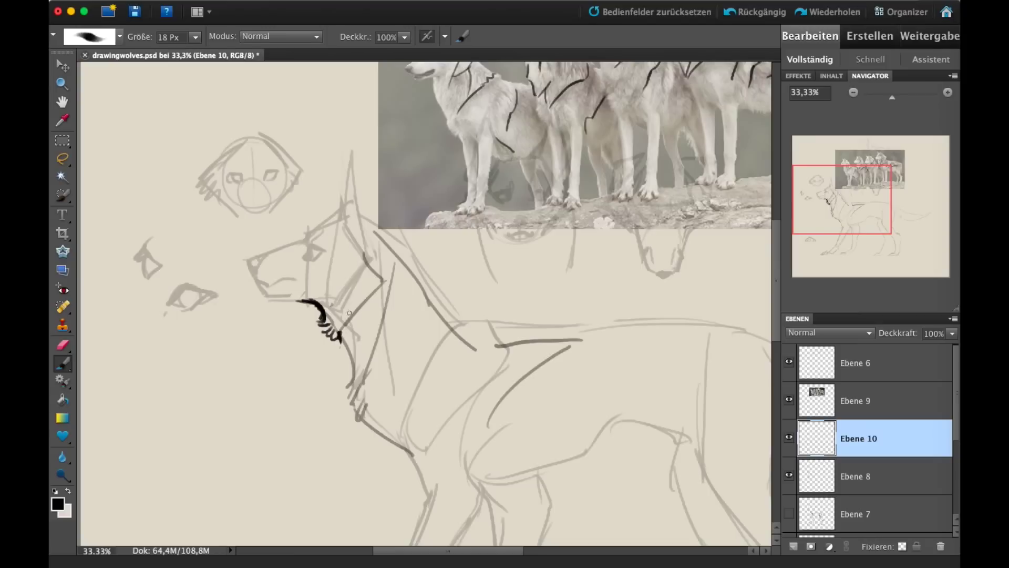
pyautogui.moveTo(339, 338); pyautogui.dragTo(375, 289)
pyautogui.moveTo(378, 280); pyautogui.dragTo(365, 259)
pyautogui.moveTo(340, 296); pyautogui.dragTo(355, 272)
pyautogui.moveTo(350, 267)
pyautogui.mouseDown()
pyautogui.moveTo(358, 278)
pyautogui.moveTo(366, 271)
pyautogui.mouseUp()
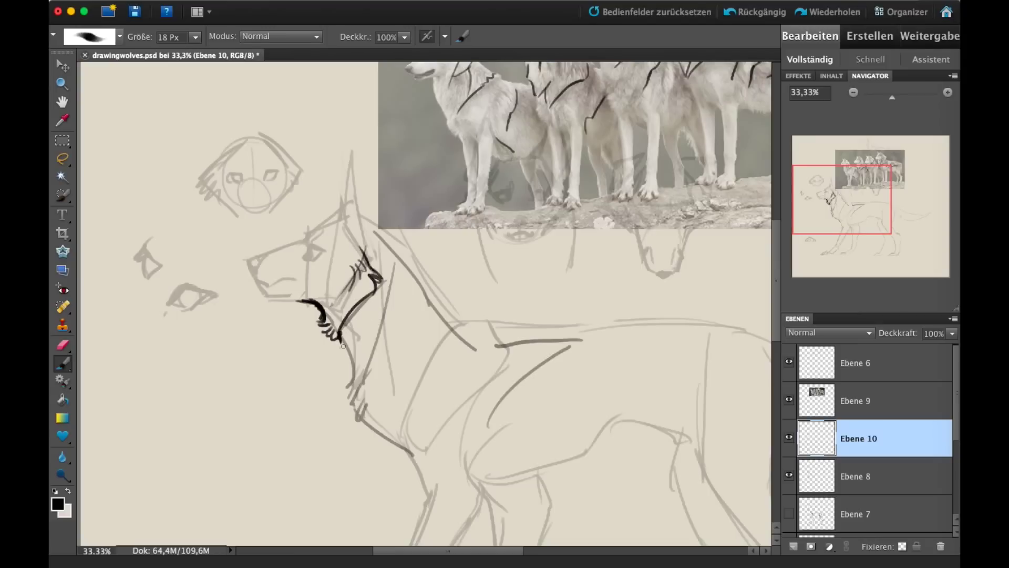
# Step: Draw the throat edge with pointed chest tufts and the neck ruff's rear edge with short hair strokes
pyautogui.moveTo(339, 336); pyautogui.dragTo(341, 393)
pyautogui.moveTo(357, 377)
pyautogui.mouseDown()
pyautogui.moveTo(342, 393)
pyautogui.moveTo(358, 388)
pyautogui.moveTo(348, 412)
pyautogui.mouseUp()
pyautogui.moveTo(356, 400); pyautogui.dragTo(365, 427)
pyautogui.moveTo(366, 404)
pyautogui.mouseDown()
pyautogui.moveTo(390, 439)
pyautogui.moveTo(408, 312)
pyautogui.mouseUp()
pyautogui.moveTo(403, 321); pyautogui.dragTo(410, 308)
pyautogui.moveTo(386, 247); pyautogui.dragTo(403, 299)
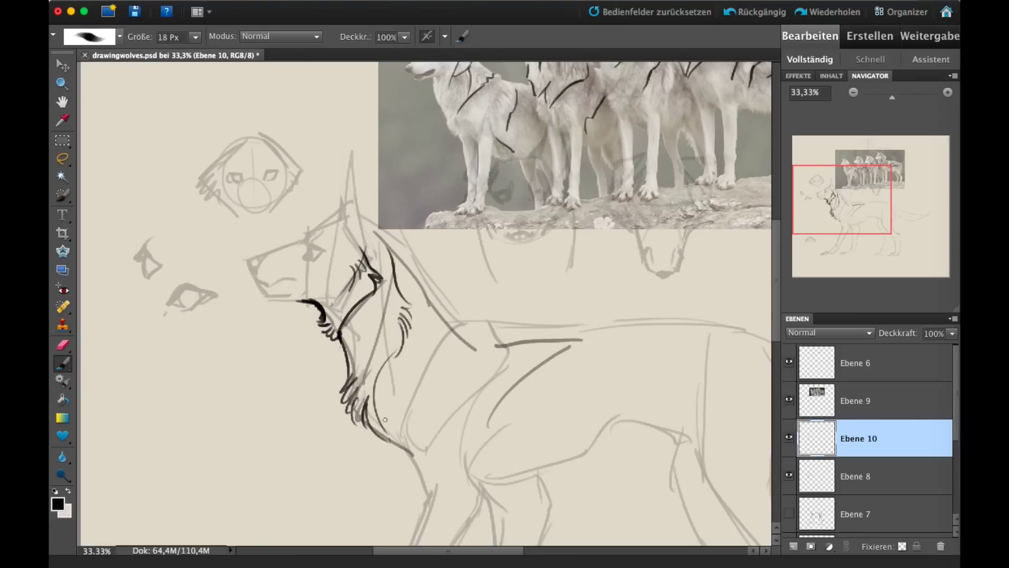
pyautogui.moveTo(388, 437); pyautogui.dragTo(377, 393)
# Step: Sketch an enlarged sample of a tufted fur edge beside the wolf's chest and erase it
pyautogui.moveTo(862, 209)
pyautogui.mouseDown()
pyautogui.moveTo(851, 230)
pyautogui.moveTo(815, 201)
pyautogui.mouseUp()
pyautogui.click(947, 93)
pyautogui.click(948, 93)
pyautogui.moveTo(426, 227)
pyautogui.mouseDown()
pyautogui.moveTo(387, 267)
pyautogui.moveTo(429, 251)
pyautogui.moveTo(397, 326)
pyautogui.moveTo(414, 350)
pyautogui.mouseUp()
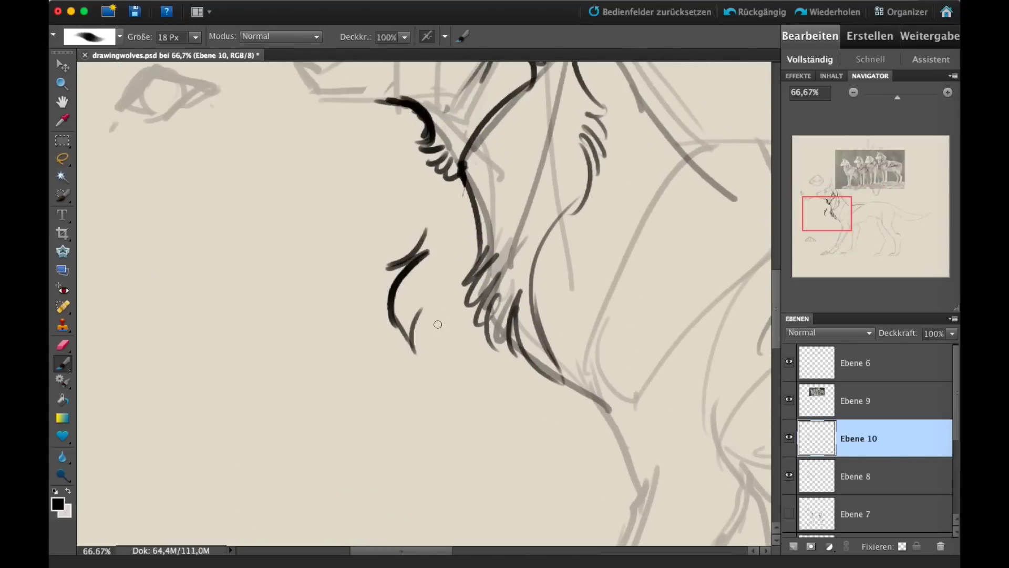
pyautogui.moveTo(446, 290); pyautogui.dragTo(411, 339)
pyautogui.moveTo(447, 311)
pyautogui.mouseDown()
pyautogui.moveTo(422, 363)
pyautogui.moveTo(465, 406)
pyautogui.mouseUp()
pyautogui.moveTo(466, 337)
pyautogui.mouseDown()
pyautogui.moveTo(454, 378)
pyautogui.moveTo(484, 410)
pyautogui.mouseUp()
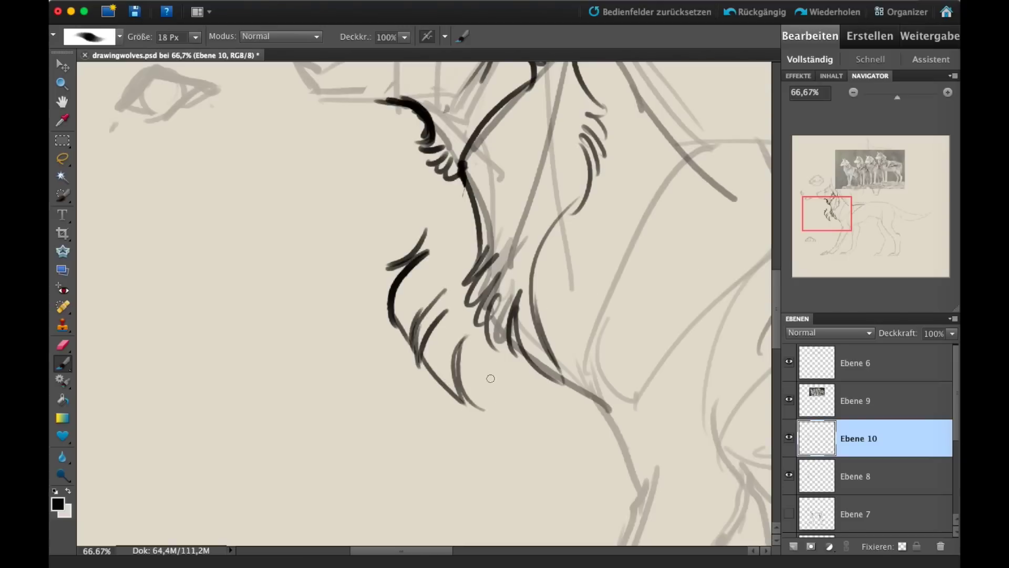
pyautogui.moveTo(469, 343)
pyautogui.mouseDown()
pyautogui.moveTo(474, 409)
pyautogui.moveTo(500, 410)
pyautogui.moveTo(484, 398)
pyautogui.mouseUp()
pyautogui.moveTo(612, 306); pyautogui.dragTo(540, 270)
pyautogui.moveTo(410, 322); pyautogui.dragTo(482, 403)
pyautogui.moveTo(443, 335)
pyautogui.mouseDown()
pyautogui.moveTo(464, 382)
pyautogui.moveTo(304, 221)
pyautogui.mouseUp()
pyautogui.press('e')
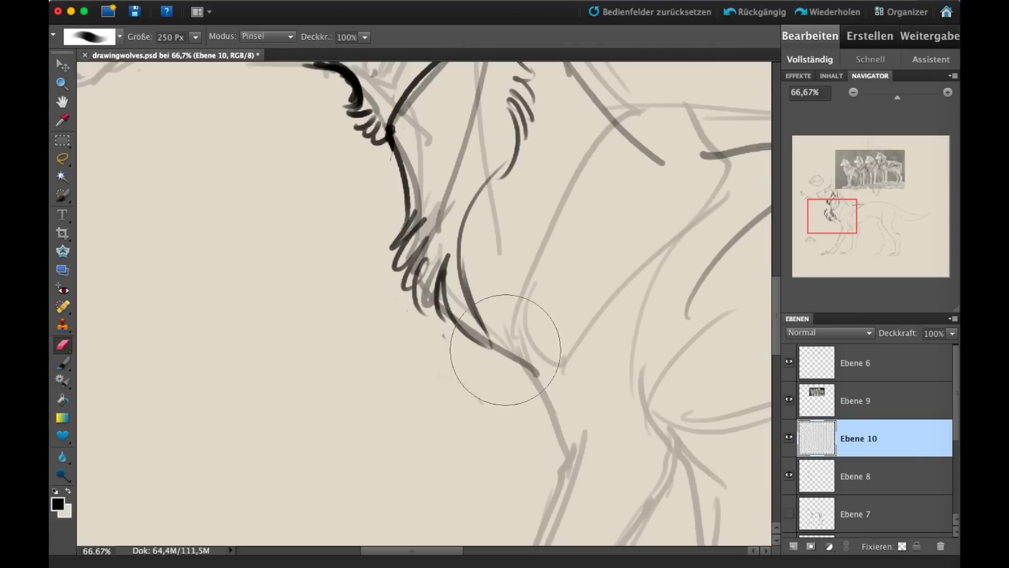
# Step: Brush the fur line up the back of the near foreleg, with tufts at the elbow and along the belly
pyautogui.click(854, 92)
pyautogui.click(853, 92)
pyautogui.click(853, 92)
pyautogui.moveTo(827, 204); pyautogui.dragTo(837, 186)
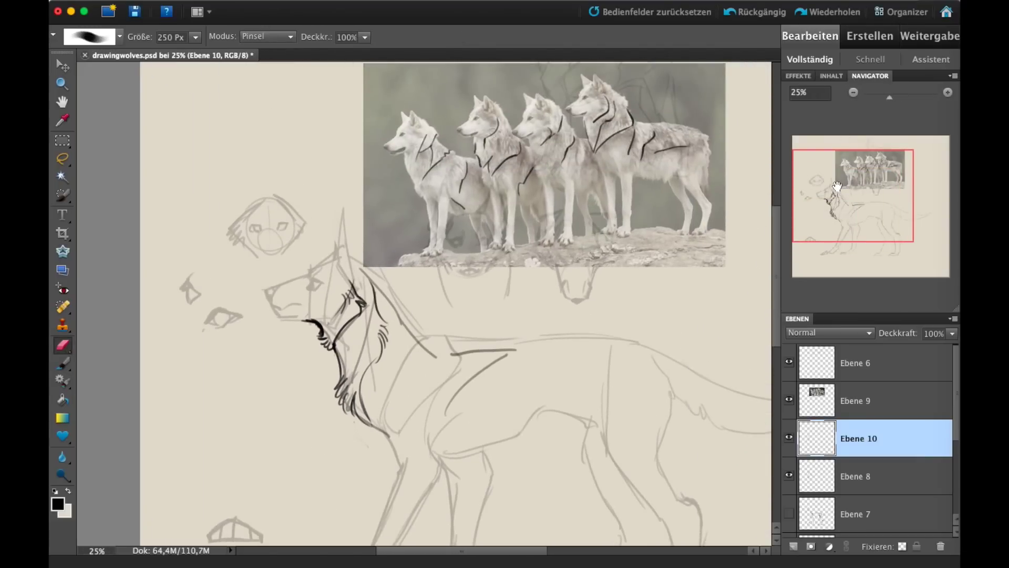
pyautogui.moveTo(837, 187); pyautogui.dragTo(839, 205)
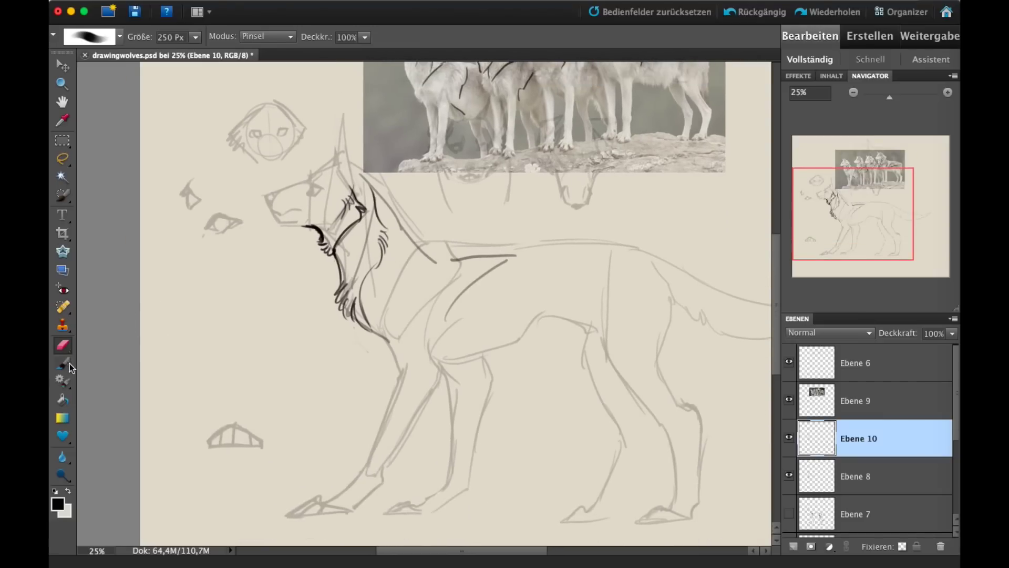
pyautogui.click(63, 363)
pyautogui.moveTo(376, 489)
pyautogui.mouseDown()
pyautogui.moveTo(372, 500)
pyautogui.moveTo(444, 394)
pyautogui.moveTo(446, 367)
pyautogui.moveTo(472, 371)
pyautogui.moveTo(538, 328)
pyautogui.mouseUp()
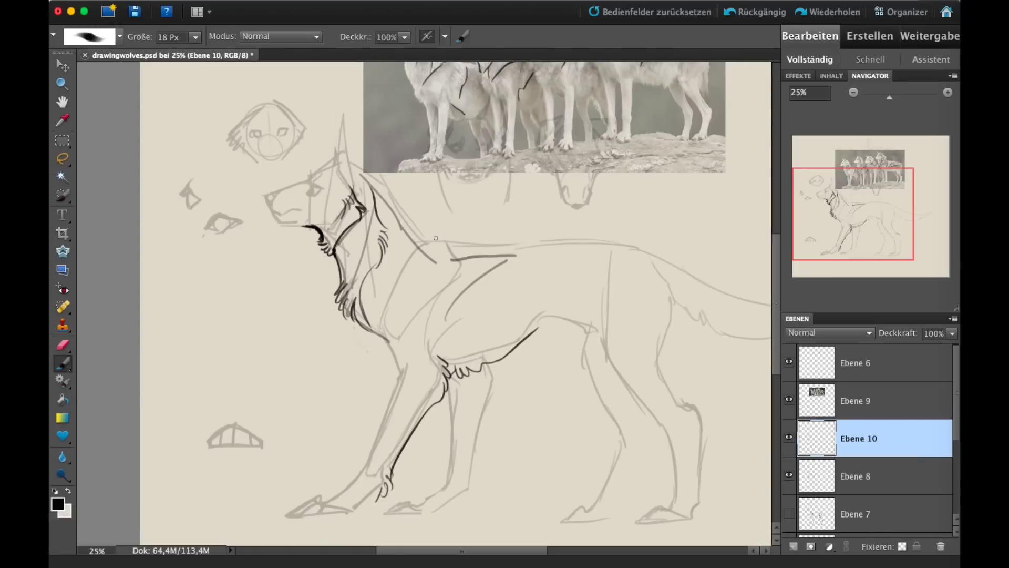
# Step: Draw the back line with fur tufts at the withers and rump, and add tufts at the base of the chest
pyautogui.moveTo(444, 242)
pyautogui.mouseDown()
pyautogui.moveTo(433, 248)
pyautogui.moveTo(637, 236)
pyautogui.moveTo(660, 256)
pyautogui.mouseUp()
pyautogui.moveTo(804, 252); pyautogui.dragTo(818, 254)
pyautogui.moveTo(556, 228)
pyautogui.mouseDown()
pyautogui.moveTo(590, 246)
pyautogui.moveTo(502, 226)
pyautogui.moveTo(527, 227)
pyautogui.mouseUp()
pyautogui.moveTo(873, 210); pyautogui.dragTo(857, 187)
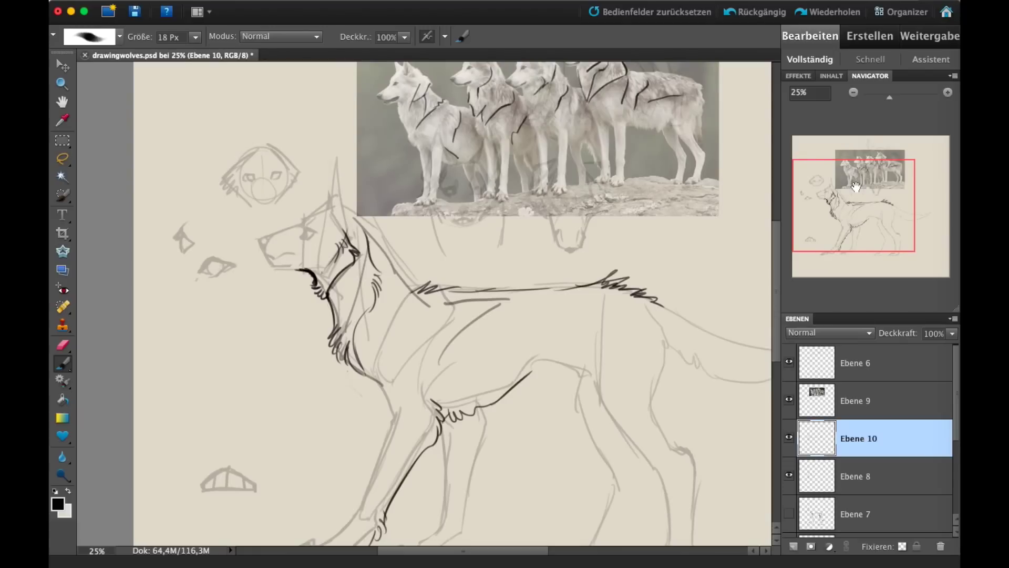
pyautogui.moveTo(373, 378)
pyautogui.mouseDown()
pyautogui.moveTo(370, 394)
pyautogui.moveTo(390, 409)
pyautogui.mouseUp()
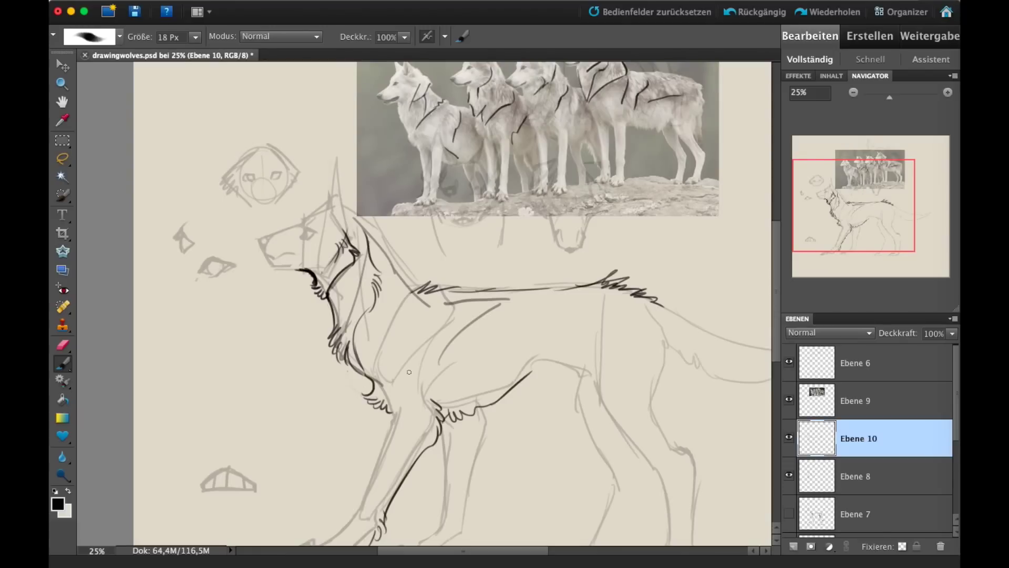
# Step: Trace the small paw study in front of the wolf with dark outline, toe and claw strokes on layer Ebene 10
pyautogui.moveTo(877, 214); pyautogui.dragTo(862, 216)
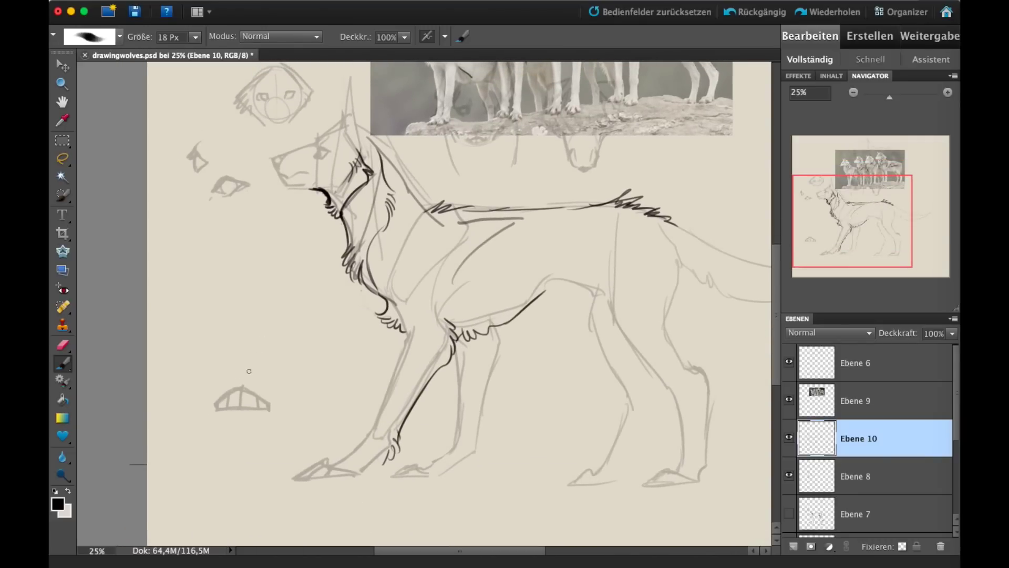
pyautogui.moveTo(244, 399)
pyautogui.mouseDown()
pyautogui.moveTo(214, 412)
pyautogui.moveTo(267, 405)
pyautogui.mouseUp()
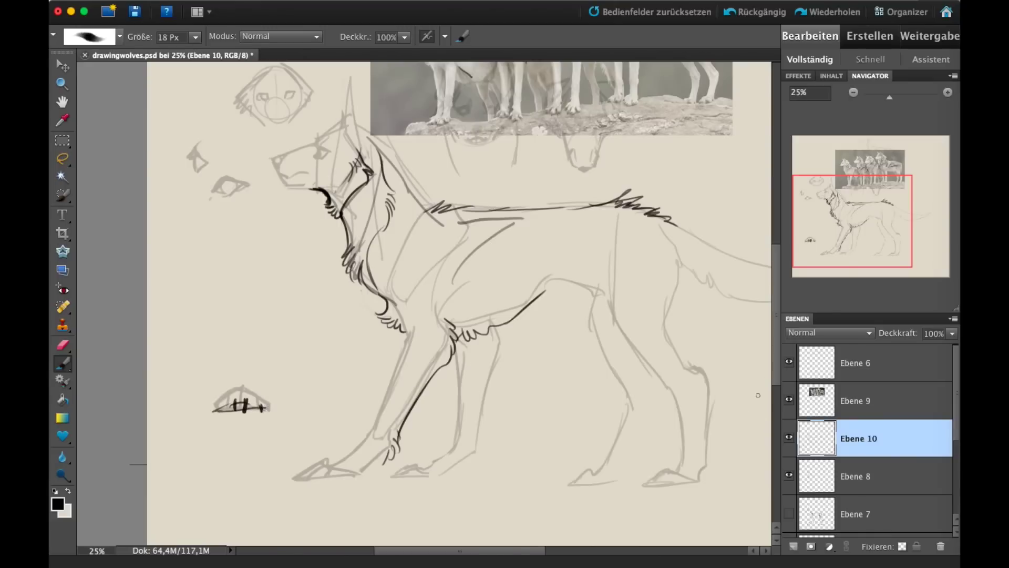
pyautogui.click(948, 92)
pyautogui.moveTo(862, 213); pyautogui.dragTo(850, 223)
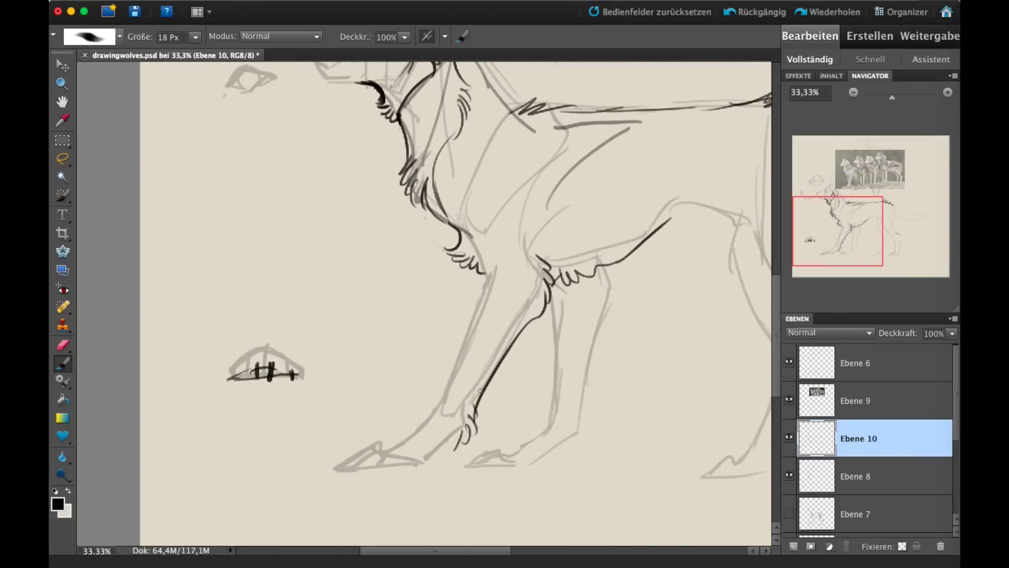
pyautogui.click(802, 471)
pyautogui.click(789, 438)
pyautogui.click(789, 438)
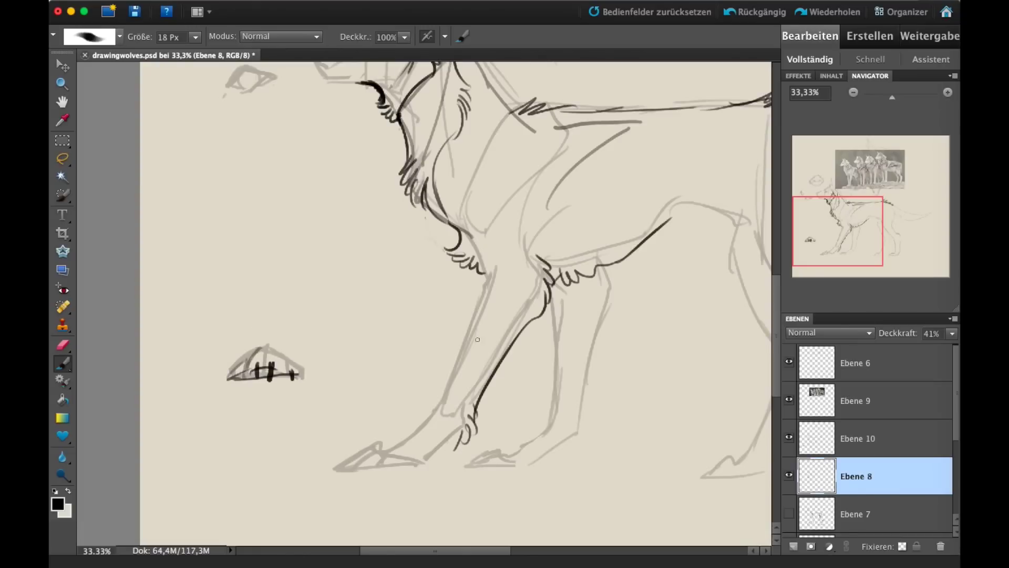
pyautogui.hotkey('alt', ']')
pyautogui.moveTo(249, 356)
pyautogui.mouseDown()
pyautogui.moveTo(265, 373)
pyautogui.moveTo(274, 353)
pyautogui.moveTo(302, 375)
pyautogui.mouseUp()
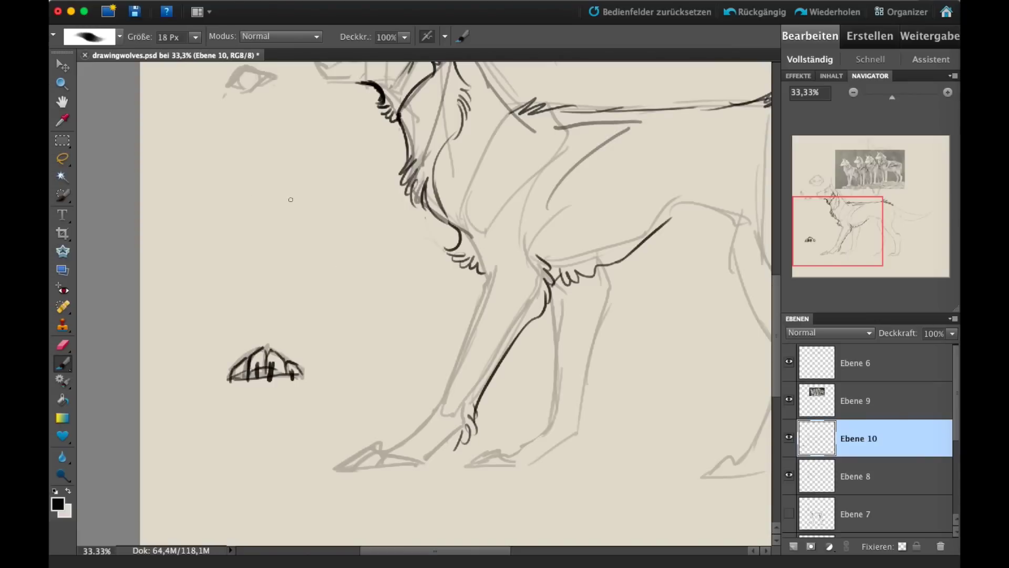
# Step: Draw a second small paw study, narrow above and flaring into toes, above the first paw study
pyautogui.moveTo(291, 188); pyautogui.dragTo(274, 239)
pyautogui.moveTo(288, 221)
pyautogui.mouseDown()
pyautogui.moveTo(290, 246)
pyautogui.moveTo(294, 220)
pyautogui.moveTo(314, 231)
pyautogui.moveTo(306, 201)
pyautogui.mouseUp()
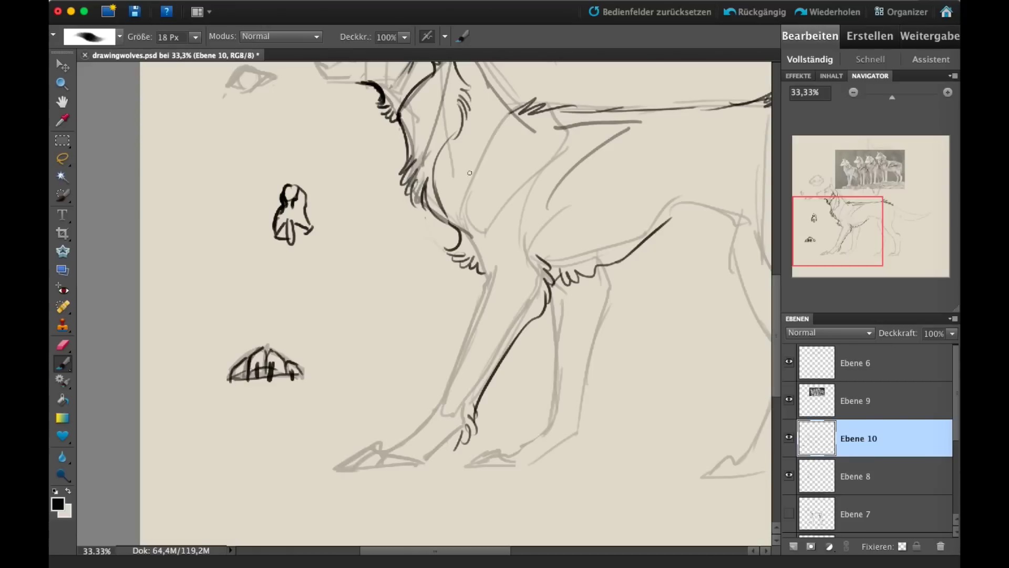
# Step: Set the brush to 11 px and raise the opacity of the wolf photo layer Ebene 9 to 67%
pyautogui.moveTo(870, 228); pyautogui.dragTo(862, 184)
pyautogui.click(948, 94)
pyautogui.click(949, 94)
pyautogui.click(948, 94)
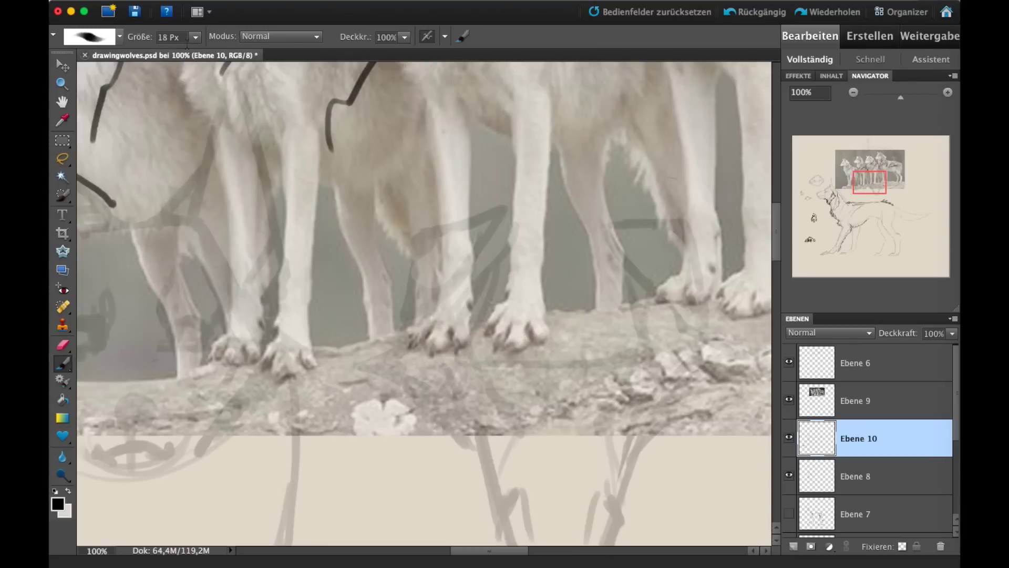
pyautogui.click(195, 37)
pyautogui.click(188, 52)
pyautogui.click(851, 411)
pyautogui.click(950, 336)
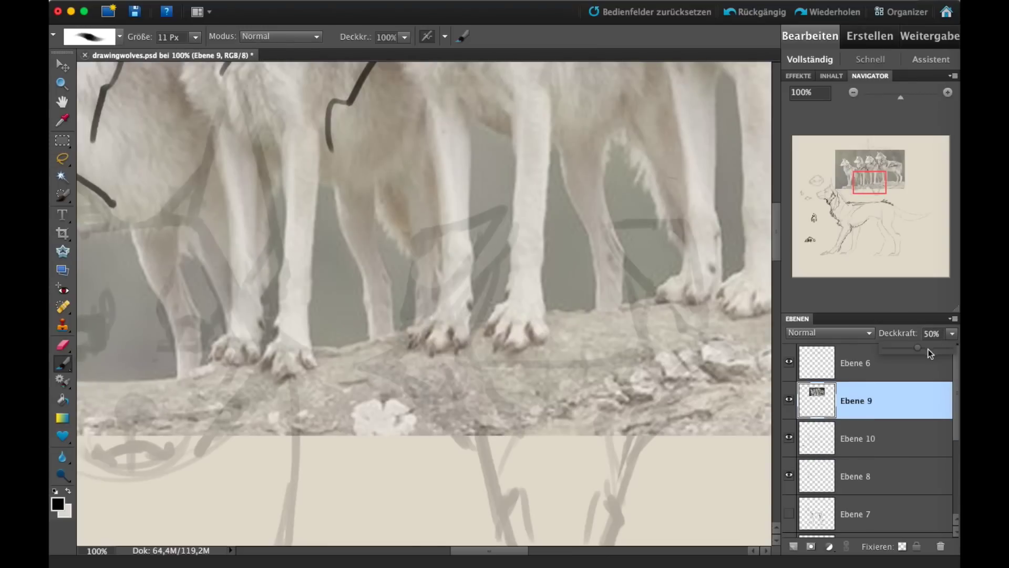
pyautogui.moveTo(931, 353); pyautogui.dragTo(930, 349)
pyautogui.click(518, 322)
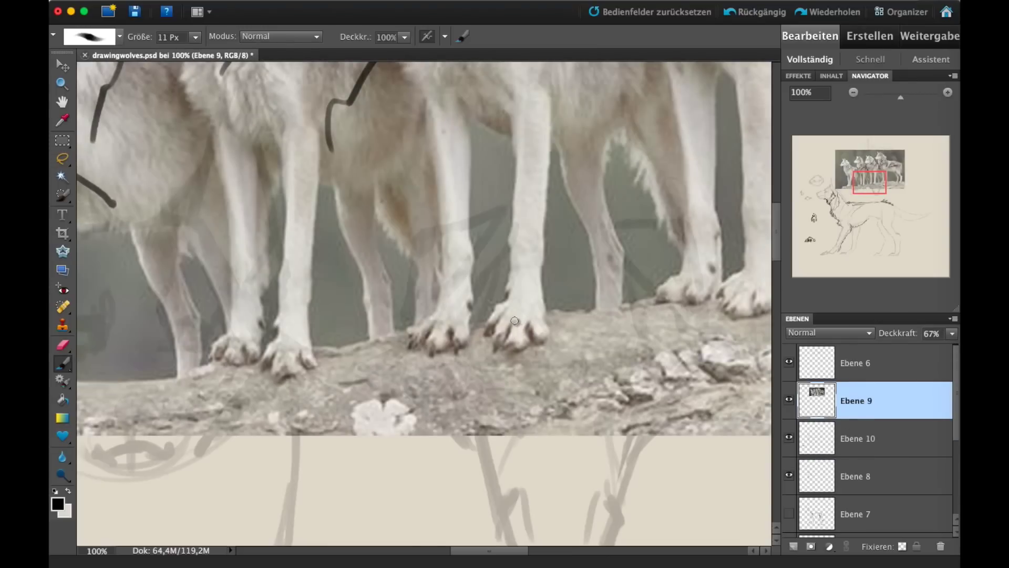
# Step: Mark the toe lines, knuckles and claws on a wolf's front paw in the photo, on layer Ebene 9
pyautogui.moveTo(512, 332)
pyautogui.mouseDown()
pyautogui.moveTo(533, 328)
pyautogui.moveTo(515, 315)
pyautogui.moveTo(524, 287)
pyautogui.moveTo(518, 308)
pyautogui.moveTo(532, 312)
pyautogui.moveTo(505, 312)
pyautogui.moveTo(516, 292)
pyautogui.mouseUp()
pyautogui.click(505, 320)
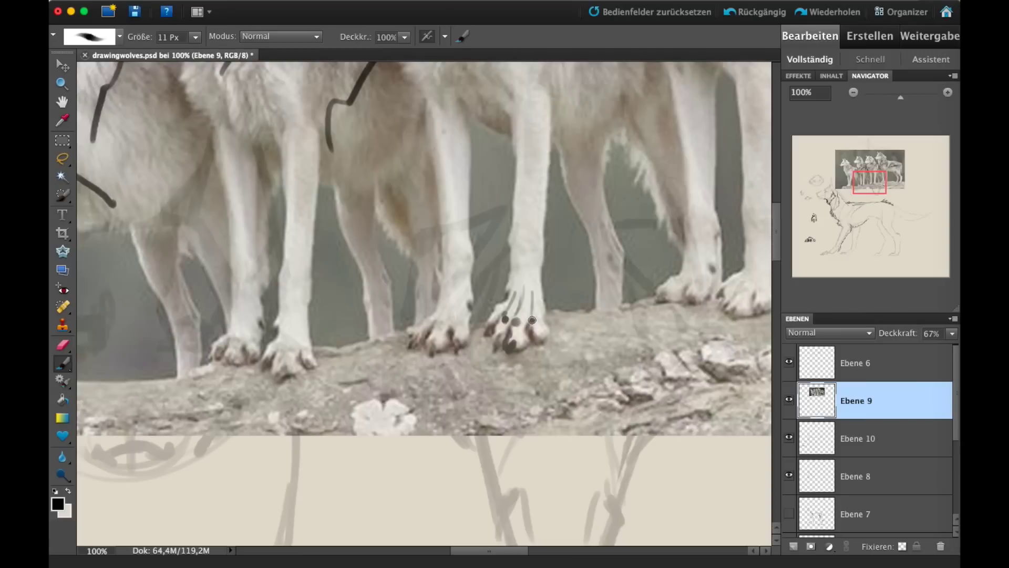
pyautogui.click(502, 307)
pyautogui.moveTo(494, 310)
pyautogui.mouseDown()
pyautogui.moveTo(487, 333)
pyautogui.moveTo(500, 332)
pyautogui.moveTo(492, 340)
pyautogui.moveTo(511, 345)
pyautogui.moveTo(508, 354)
pyautogui.moveTo(544, 319)
pyautogui.mouseUp()
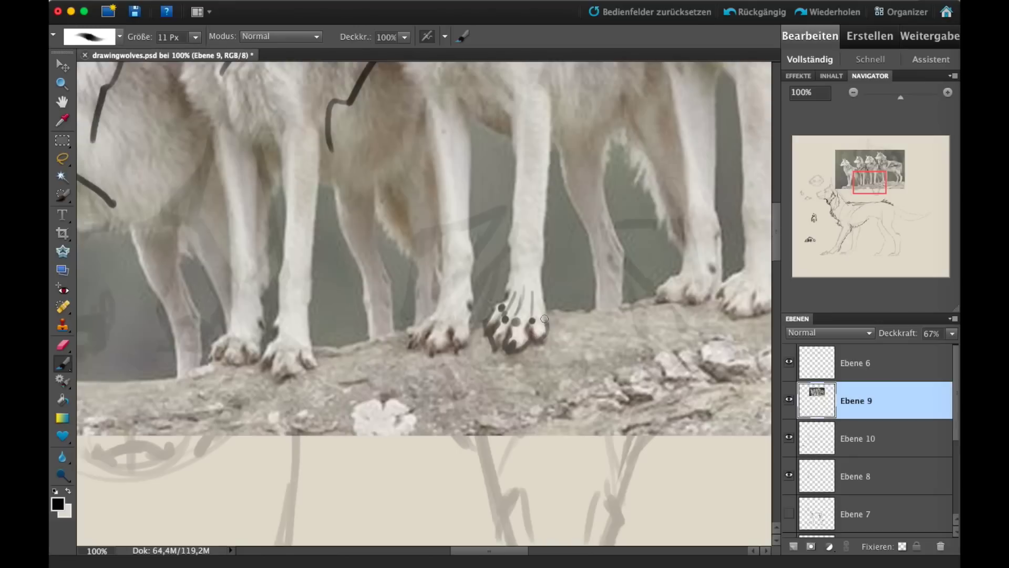
pyautogui.click(853, 447)
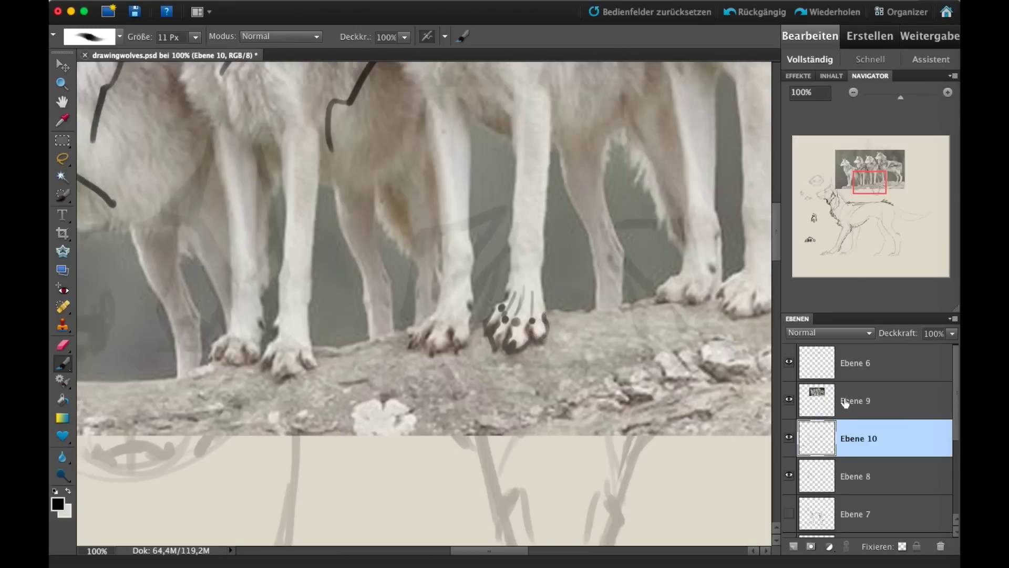
pyautogui.click(832, 397)
pyautogui.click(789, 399)
pyautogui.click(789, 399)
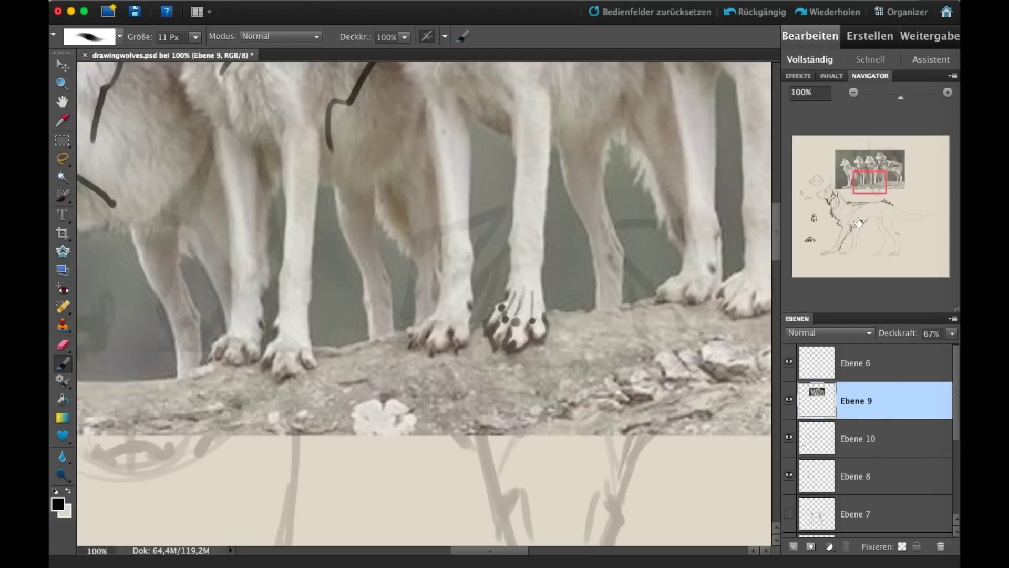
# Step: Brush the front line of the near foreleg and curved strokes at the near hind leg's hock on layer Ebene 10
pyautogui.moveTo(858, 196)
pyautogui.mouseDown()
pyautogui.moveTo(851, 207)
pyautogui.moveTo(873, 184)
pyautogui.moveTo(849, 236)
pyautogui.moveTo(841, 223)
pyautogui.mouseUp()
pyautogui.click(853, 92)
pyautogui.click(853, 93)
pyautogui.click(854, 92)
pyautogui.click(854, 92)
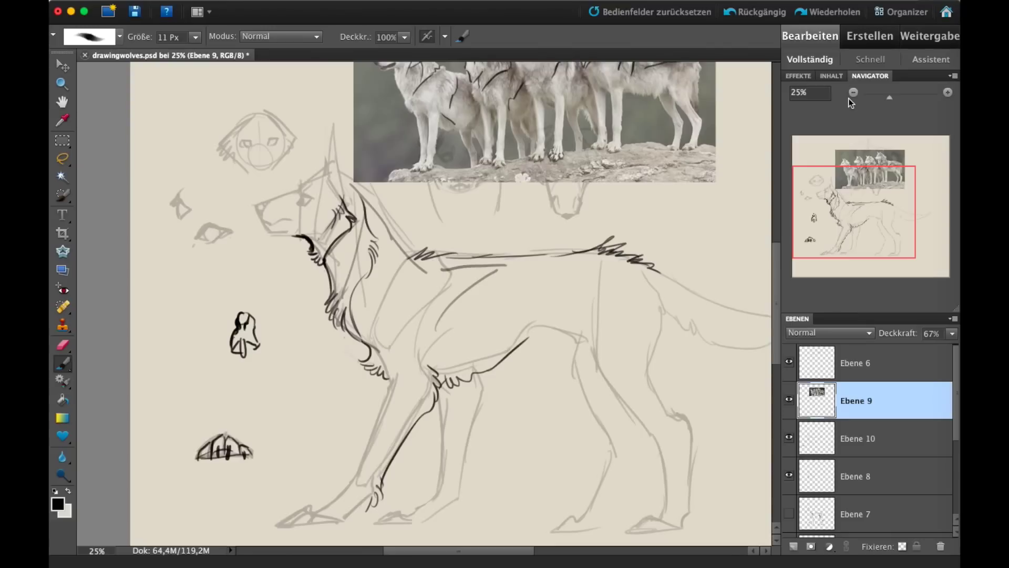
pyautogui.click(820, 442)
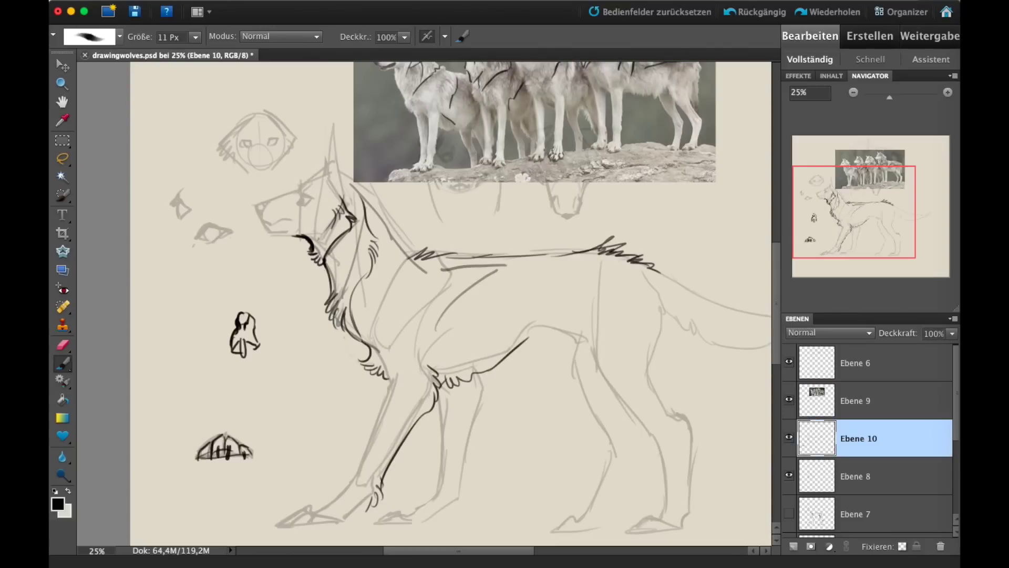
pyautogui.moveTo(351, 485); pyautogui.dragTo(389, 397)
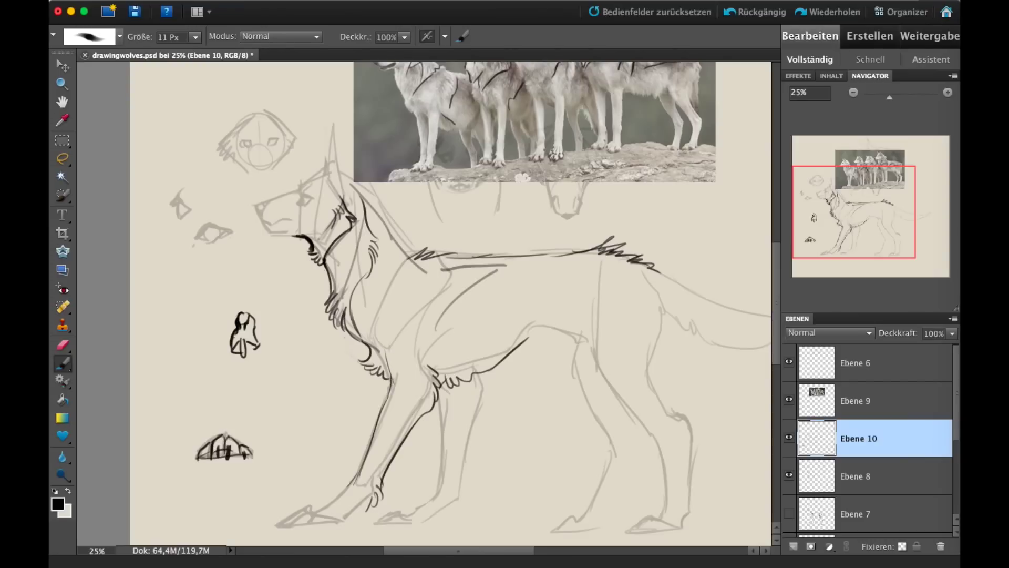
pyautogui.moveTo(677, 416); pyautogui.dragTo(683, 450)
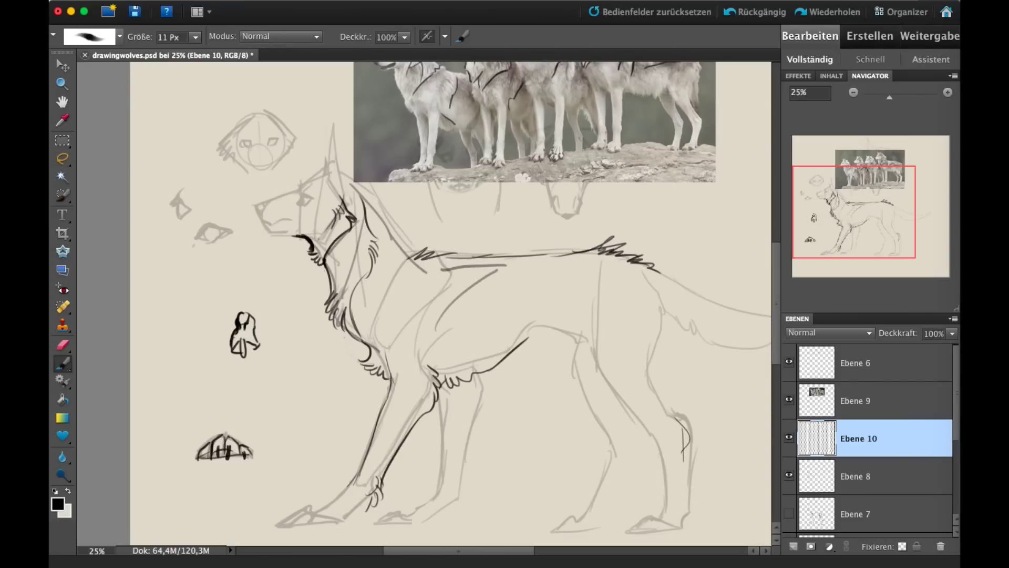
# Step: Compare the drawing with layer Ebene 8 shown and hidden, and add a short stroke at the near foreleg's wrist
pyautogui.moveTo(897, 228); pyautogui.dragTo(895, 214)
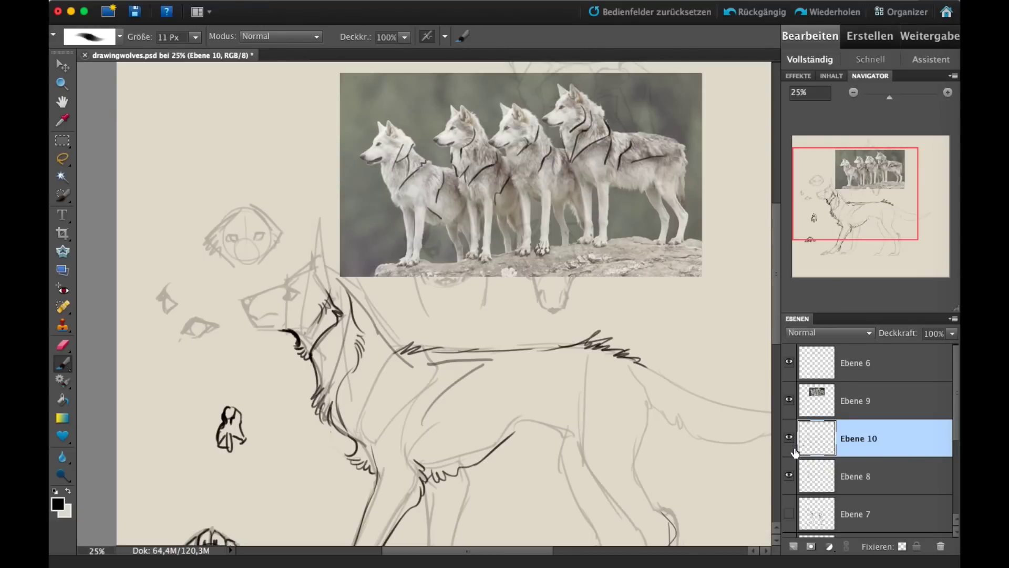
pyautogui.click(808, 473)
pyautogui.click(790, 476)
pyautogui.click(790, 477)
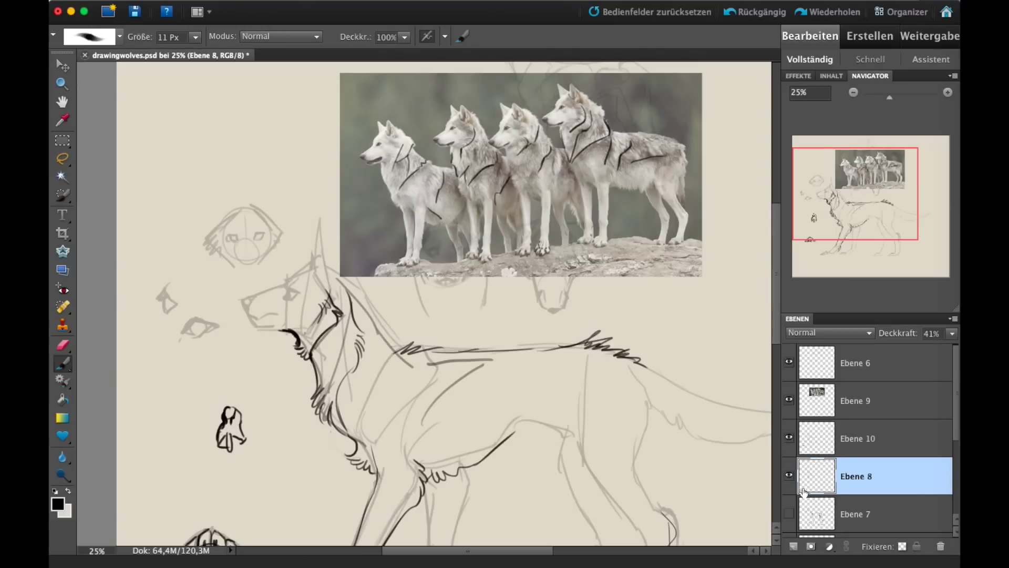
pyautogui.click(790, 477)
pyautogui.click(790, 477)
pyautogui.moveTo(854, 196); pyautogui.dragTo(843, 225)
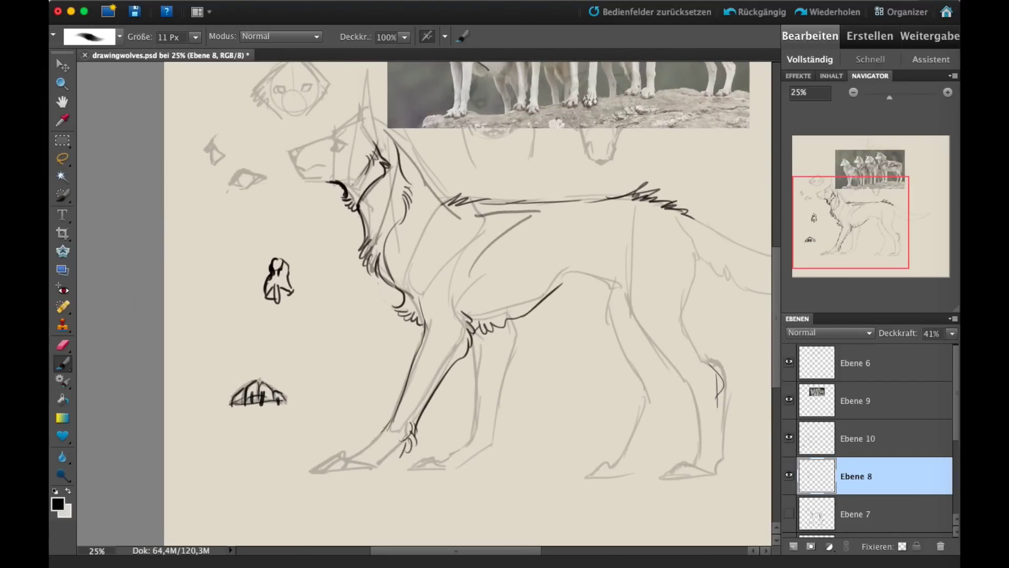
pyautogui.moveTo(411, 416); pyautogui.dragTo(402, 438)
# Step: Compare the wolf sketch with and without the fur lines, leaving layers Ebene 10 and Ebene 8 hidden
pyautogui.click(857, 438)
pyautogui.moveTo(864, 230); pyautogui.dragTo(855, 146)
pyautogui.click(855, 94)
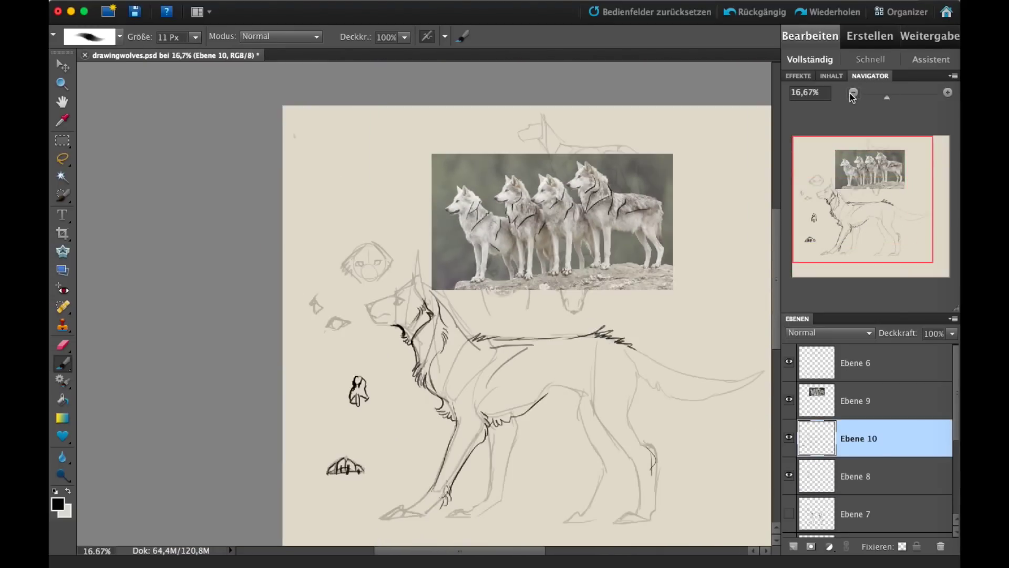
pyautogui.click(789, 439)
pyautogui.click(789, 438)
pyautogui.moveTo(905, 210); pyautogui.dragTo(910, 219)
pyautogui.click(790, 440)
pyautogui.click(789, 476)
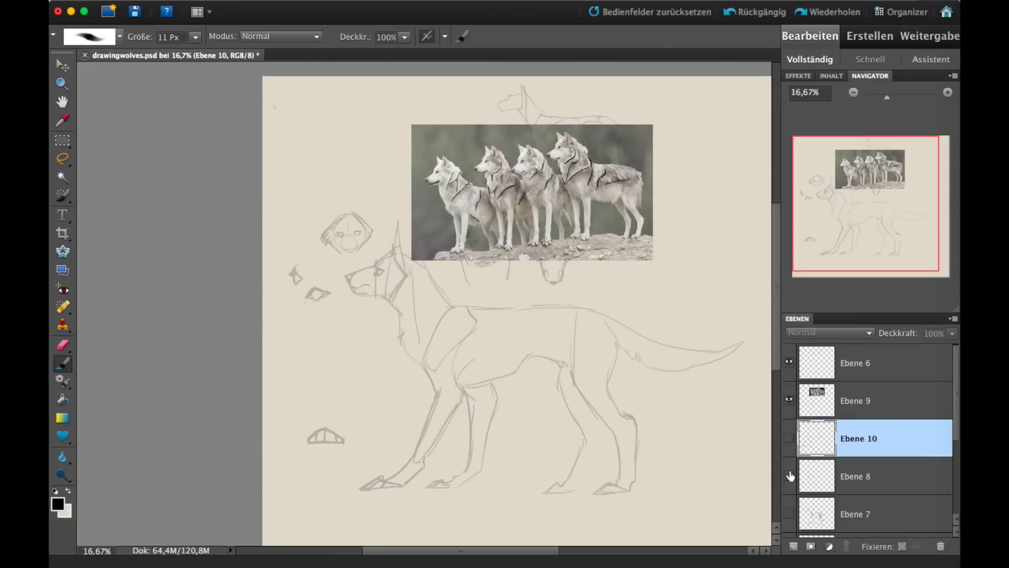
# Step: Delete layer Ebene 6 and the wolf photo layer Ebene 9
pyautogui.click(790, 362)
pyautogui.click(790, 363)
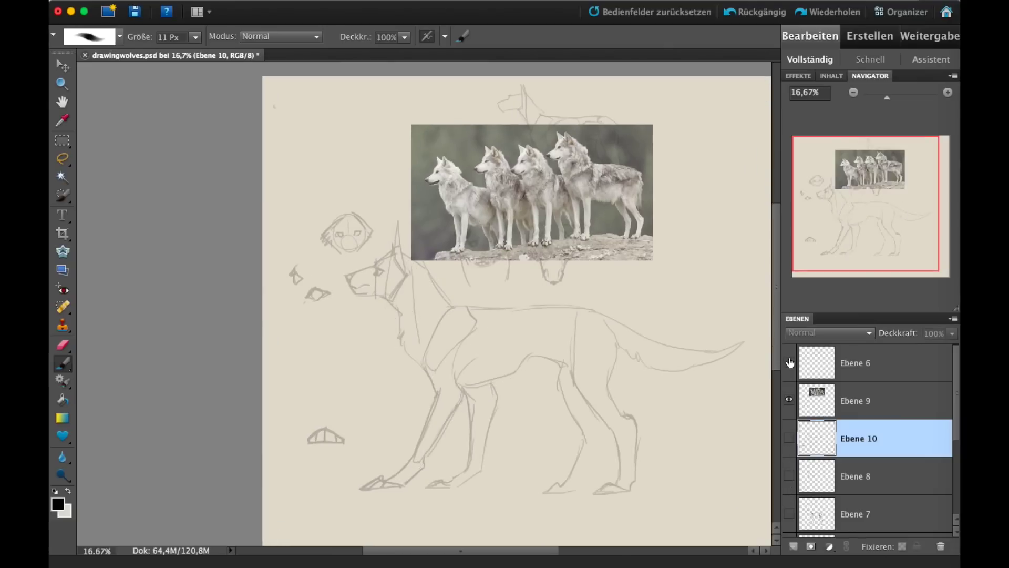
pyautogui.click(819, 362)
pyautogui.click(941, 547)
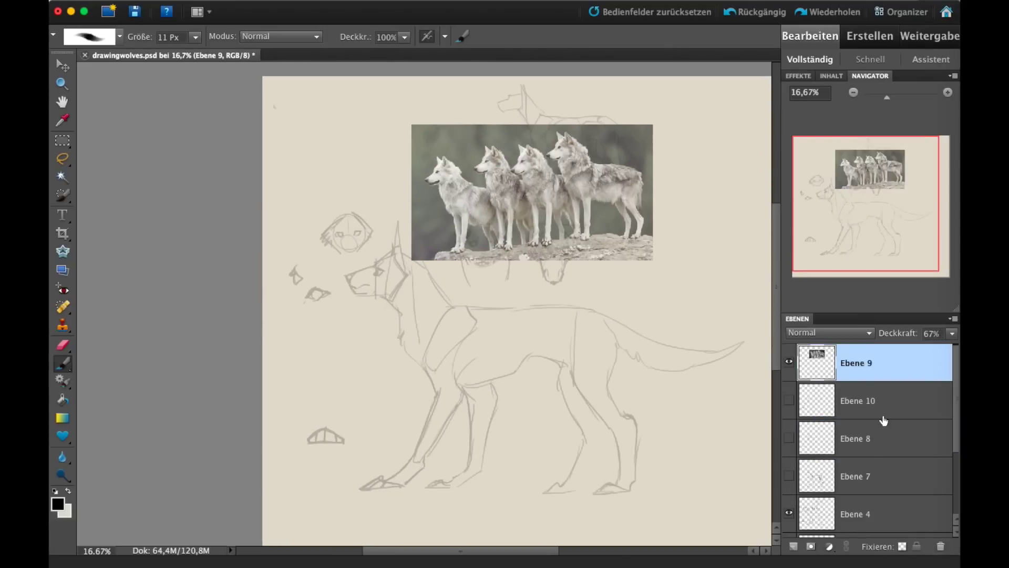
pyautogui.click(946, 545)
# Step: Hide the sketch layer Ebene 4, check Ebene 3, and show only the skeleton construction on Ebene 7
pyautogui.click(789, 476)
pyautogui.click(790, 514)
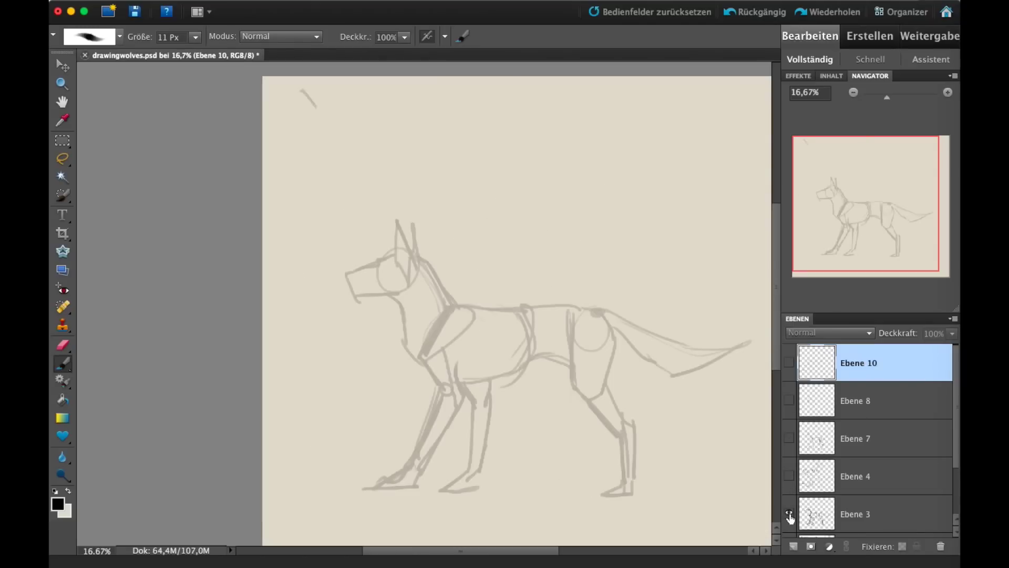
pyautogui.click(789, 513)
pyautogui.click(789, 400)
pyautogui.click(789, 400)
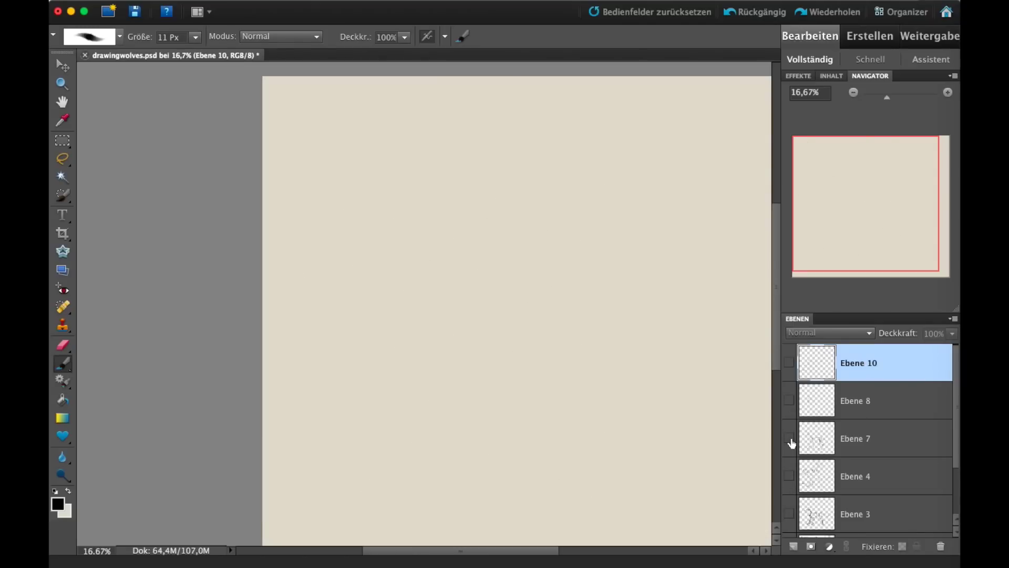
pyautogui.click(789, 438)
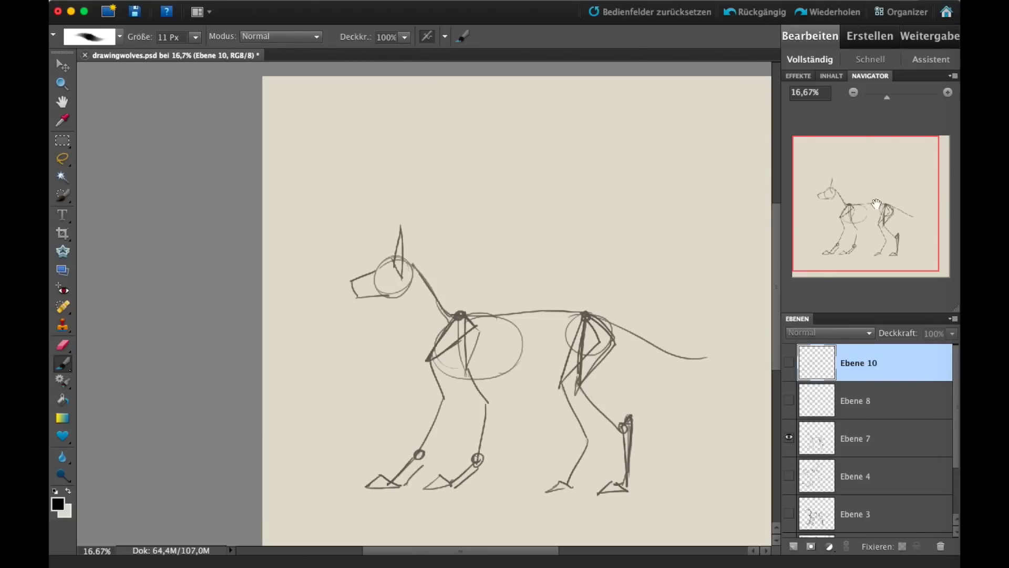
pyautogui.moveTo(873, 204); pyautogui.dragTo(879, 209)
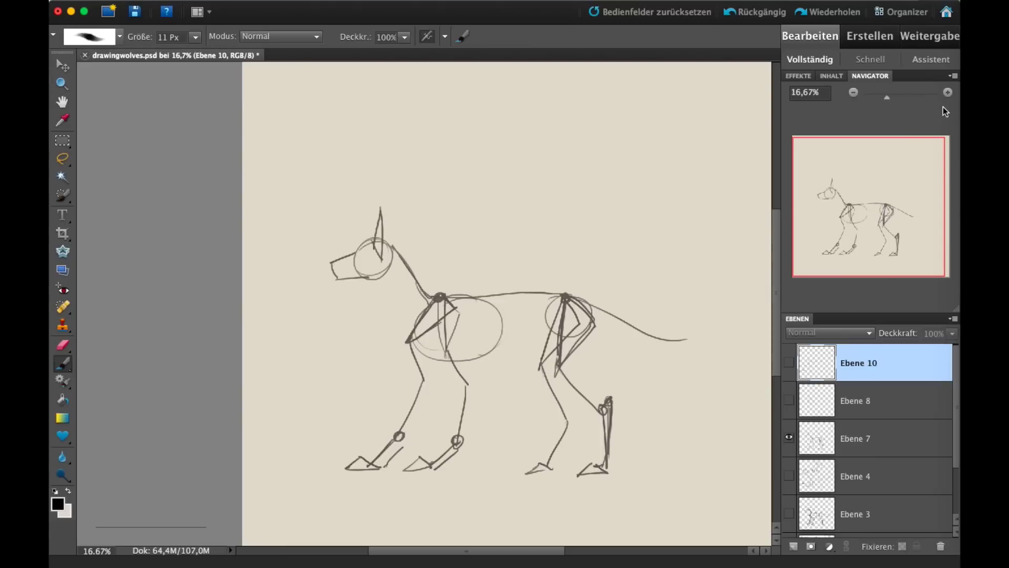
pyautogui.moveTo(900, 200); pyautogui.dragTo(906, 177)
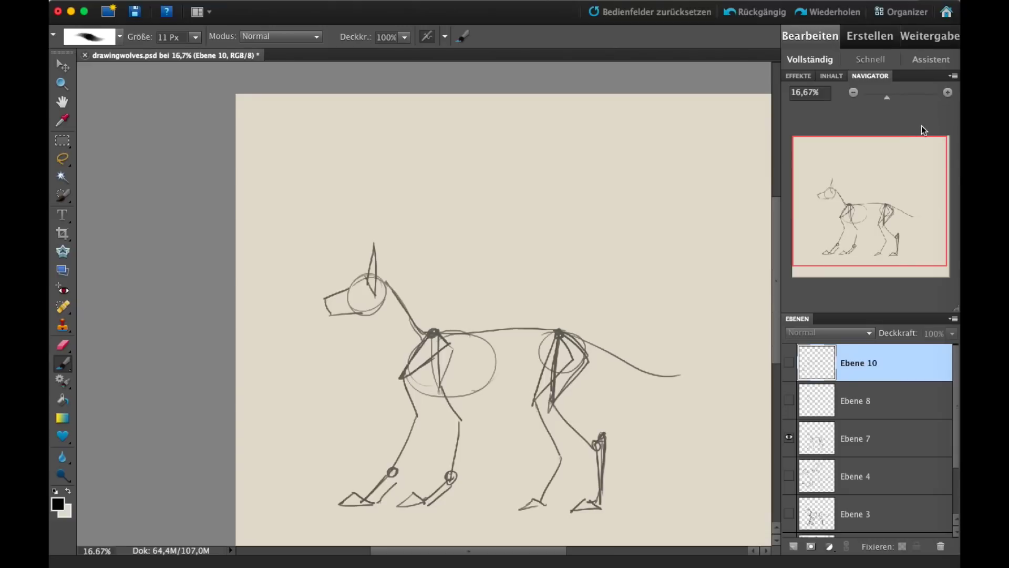
pyautogui.moveTo(909, 188); pyautogui.dragTo(911, 200)
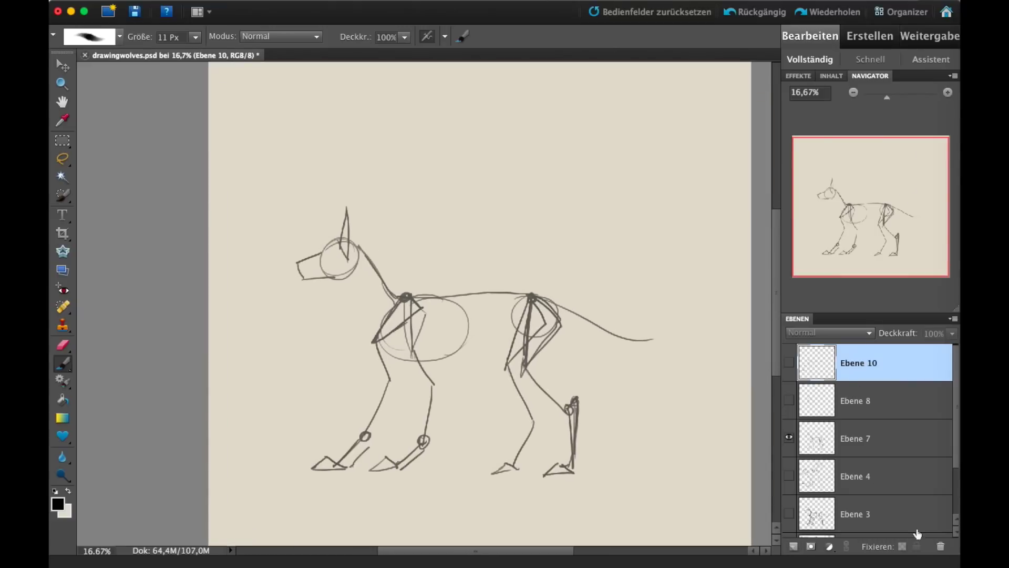
# Step: Delete layers Ebene 10, Ebene 8 and Ebene 3, keeping Ebene 4 hidden
pyautogui.click(941, 547)
pyautogui.click(940, 547)
pyautogui.click(814, 405)
pyautogui.click(789, 400)
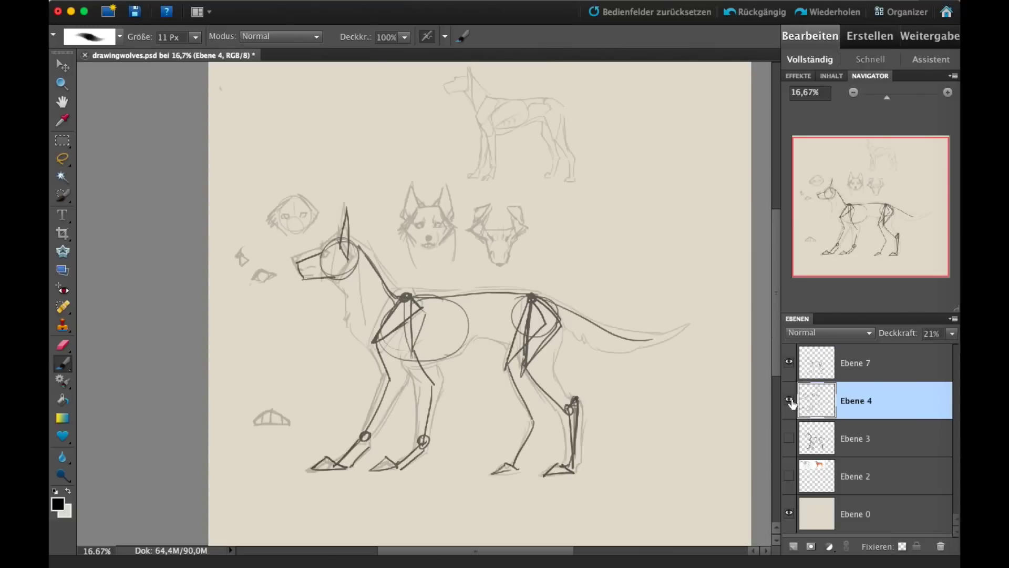
pyautogui.click(789, 400)
pyautogui.click(789, 438)
pyautogui.click(789, 438)
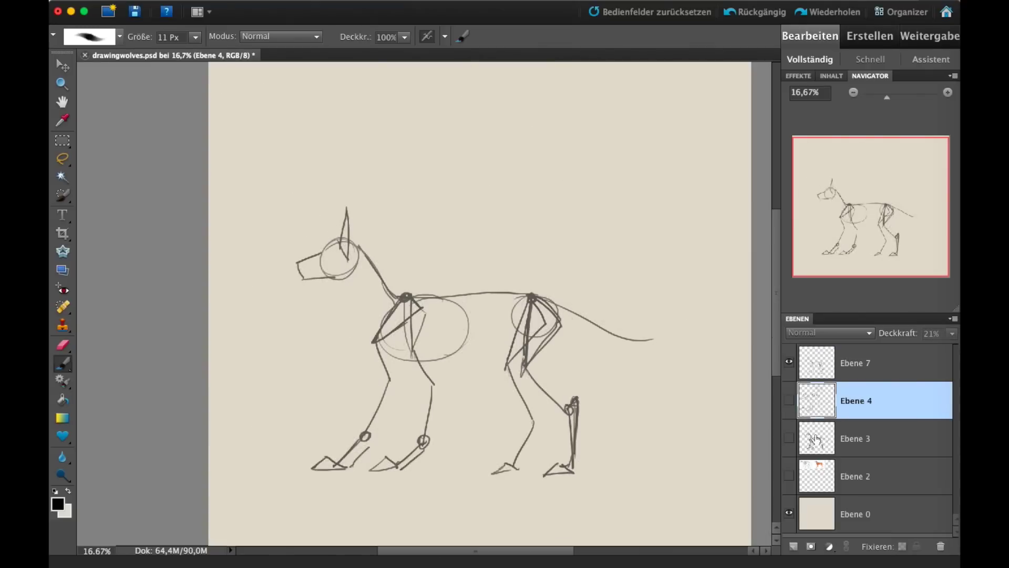
pyautogui.click(815, 438)
pyautogui.click(940, 547)
# Step: Add a layer above Ebene 7 and sketch a dragon's head, curved neck, oval chest and belly line above the wolf
pyautogui.click(811, 370)
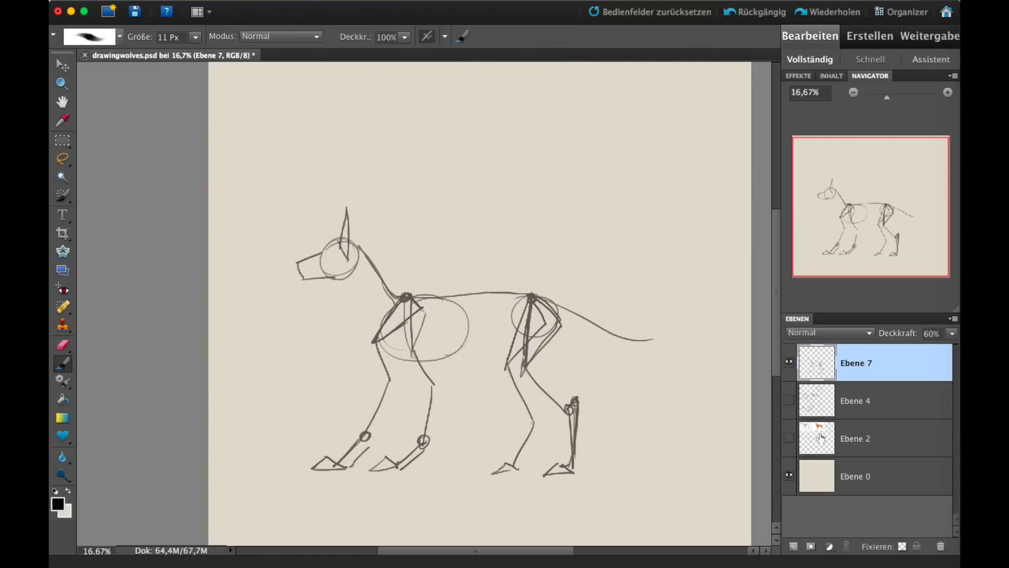
pyautogui.click(794, 547)
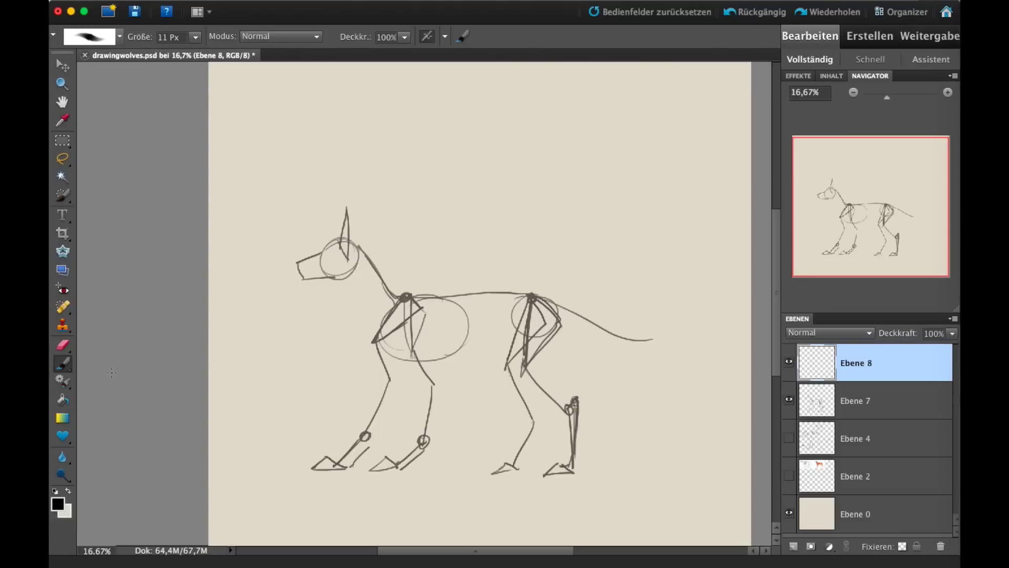
pyautogui.moveTo(846, 195); pyautogui.dragTo(905, 169)
pyautogui.click(948, 92)
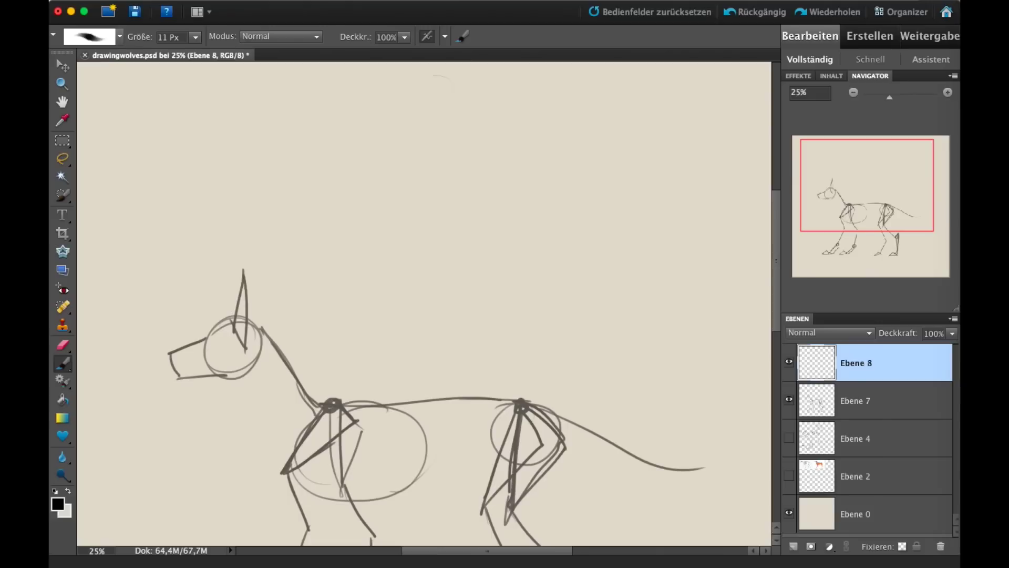
pyautogui.moveTo(434, 76); pyautogui.dragTo(396, 101)
pyautogui.moveTo(844, 183); pyautogui.dragTo(849, 173)
pyautogui.moveTo(408, 129)
pyautogui.mouseDown()
pyautogui.moveTo(332, 156)
pyautogui.moveTo(345, 175)
pyautogui.moveTo(389, 169)
pyautogui.moveTo(409, 228)
pyautogui.moveTo(443, 198)
pyautogui.moveTo(425, 228)
pyautogui.mouseUp()
pyautogui.moveTo(451, 162); pyautogui.dragTo(403, 241)
pyautogui.moveTo(374, 174)
pyautogui.mouseDown()
pyautogui.moveTo(394, 192)
pyautogui.moveTo(391, 272)
pyautogui.mouseUp()
pyautogui.moveTo(394, 216)
pyautogui.mouseDown()
pyautogui.moveTo(379, 256)
pyautogui.moveTo(407, 325)
pyautogui.mouseUp()
pyautogui.moveTo(380, 279); pyautogui.dragTo(506, 359)
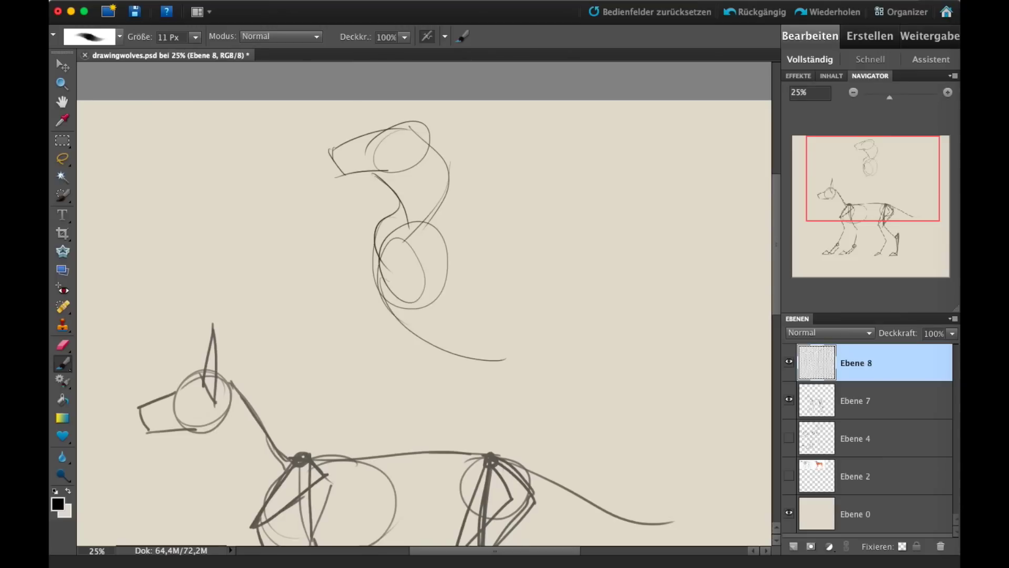
# Step: Sketch the dragon's shoulder, back and hip circle, with the wing's upper arm, elbow joint and forearm line
pyautogui.moveTo(437, 216); pyautogui.dragTo(482, 314)
pyautogui.moveTo(389, 270); pyautogui.dragTo(495, 332)
pyautogui.moveTo(458, 262)
pyautogui.mouseDown()
pyautogui.moveTo(576, 339)
pyautogui.moveTo(579, 362)
pyautogui.mouseUp()
pyautogui.moveTo(424, 226); pyautogui.dragTo(497, 225)
pyautogui.moveTo(447, 274)
pyautogui.mouseDown()
pyautogui.moveTo(506, 242)
pyautogui.moveTo(554, 169)
pyautogui.mouseUp()
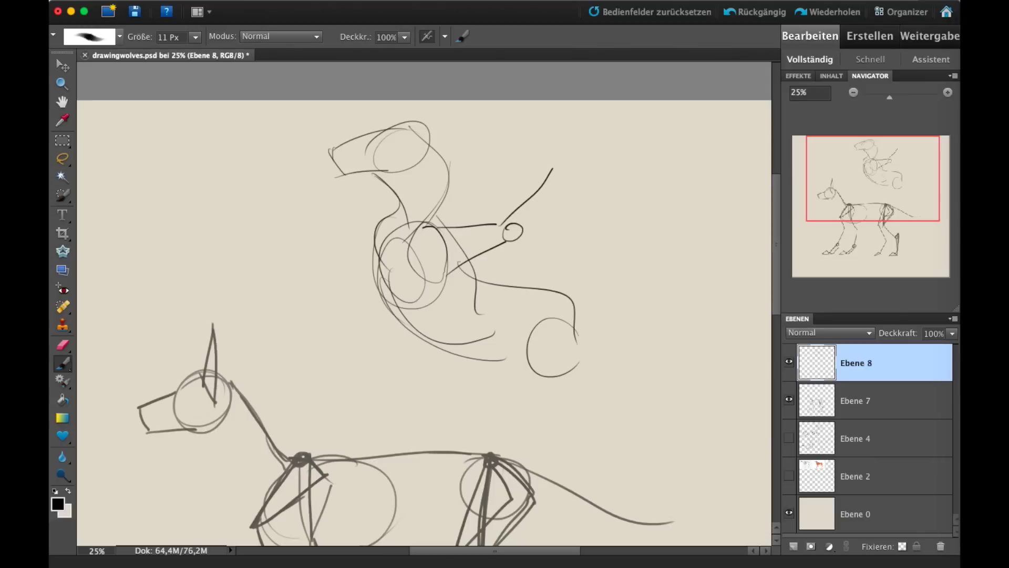
# Step: Draw the dragon wing's forearm, wrist joint and long spread fingers, with membrane curves between the finger tips
pyautogui.moveTo(524, 237)
pyautogui.mouseDown()
pyautogui.moveTo(559, 164)
pyautogui.moveTo(601, 152)
pyautogui.moveTo(614, 137)
pyautogui.moveTo(591, 147)
pyautogui.mouseUp()
pyautogui.moveTo(598, 156); pyautogui.dragTo(700, 194)
pyautogui.moveTo(594, 173); pyautogui.dragTo(720, 267)
pyautogui.moveTo(583, 184); pyautogui.dragTo(667, 304)
pyautogui.moveTo(589, 179)
pyautogui.mouseDown()
pyautogui.moveTo(626, 296)
pyautogui.moveTo(713, 262)
pyautogui.mouseUp()
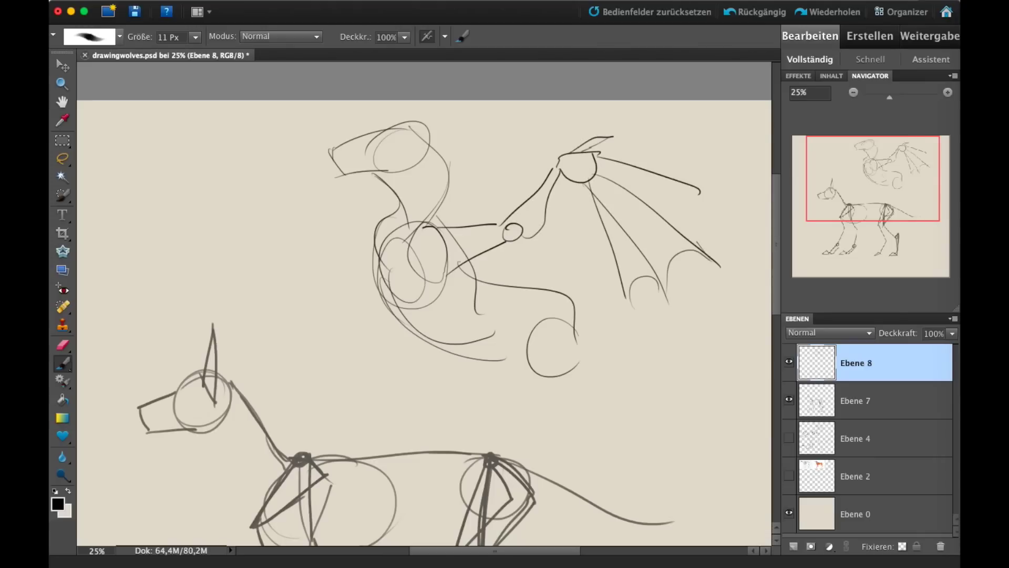
# Step: Complete the wing with membrane edges, wrist details and a line to the shoulder, and reinforce the dragon's chest contour
pyautogui.moveTo(698, 191); pyautogui.dragTo(696, 242)
pyautogui.moveTo(587, 205); pyautogui.dragTo(607, 238)
pyautogui.moveTo(574, 182); pyautogui.dragTo(586, 206)
pyautogui.moveTo(601, 162); pyautogui.dragTo(558, 195)
pyautogui.moveTo(559, 186); pyautogui.dragTo(541, 211)
pyautogui.moveTo(448, 223)
pyautogui.mouseDown()
pyautogui.moveTo(558, 165)
pyautogui.moveTo(501, 201)
pyautogui.mouseUp()
pyautogui.moveTo(606, 268); pyautogui.dragTo(559, 304)
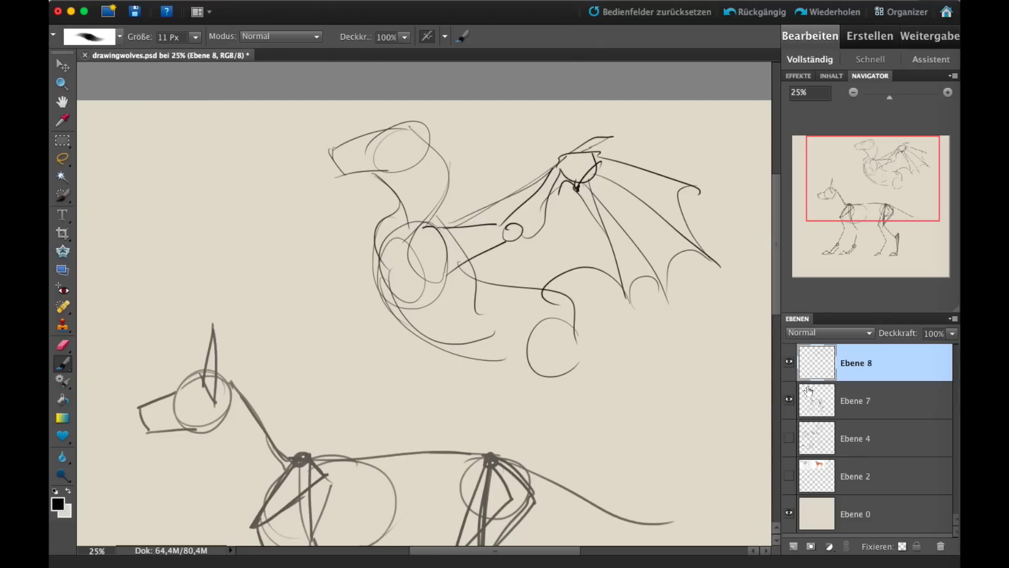
pyautogui.moveTo(375, 236); pyautogui.dragTo(431, 346)
# Step: Add a new layer above the dragon sketch and lower the opacity of sketch layer Ebene 8
pyautogui.click(794, 546)
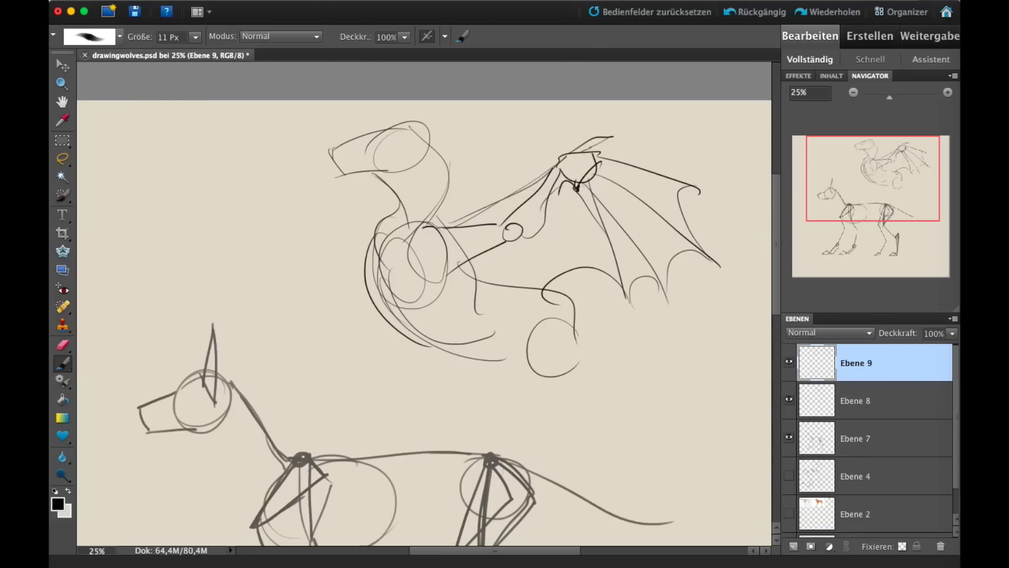
pyautogui.click(836, 400)
pyautogui.click(952, 333)
pyautogui.moveTo(953, 348); pyautogui.dragTo(913, 349)
pyautogui.click(850, 375)
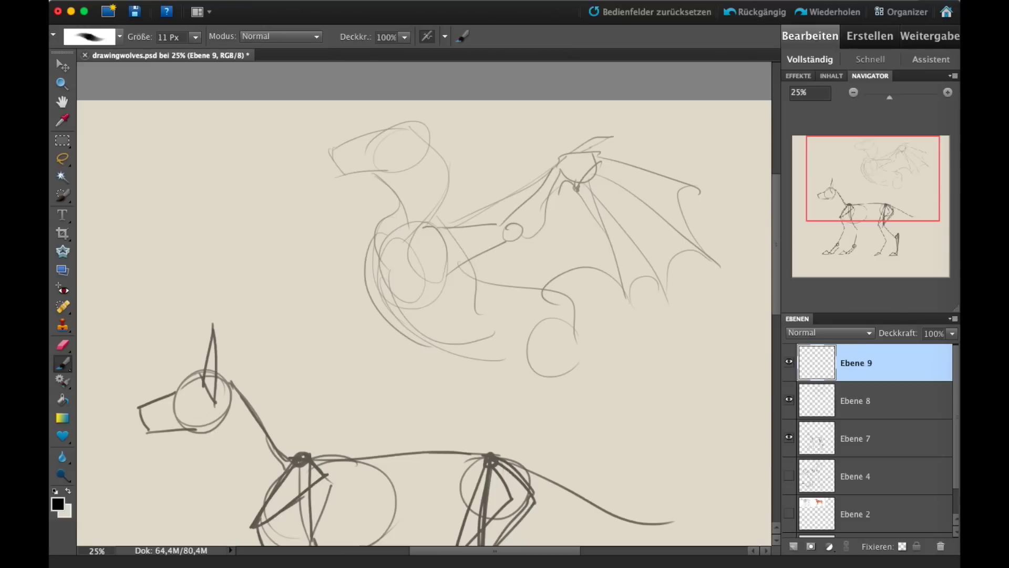
# Step: Draw the dragon's head circle, ribcage oval and hip circle over the faded sketch, joined by a neck and spine line running into a long curled tail
pyautogui.moveTo(412, 128)
pyautogui.mouseDown()
pyautogui.moveTo(431, 147)
pyautogui.moveTo(370, 146)
pyautogui.mouseUp()
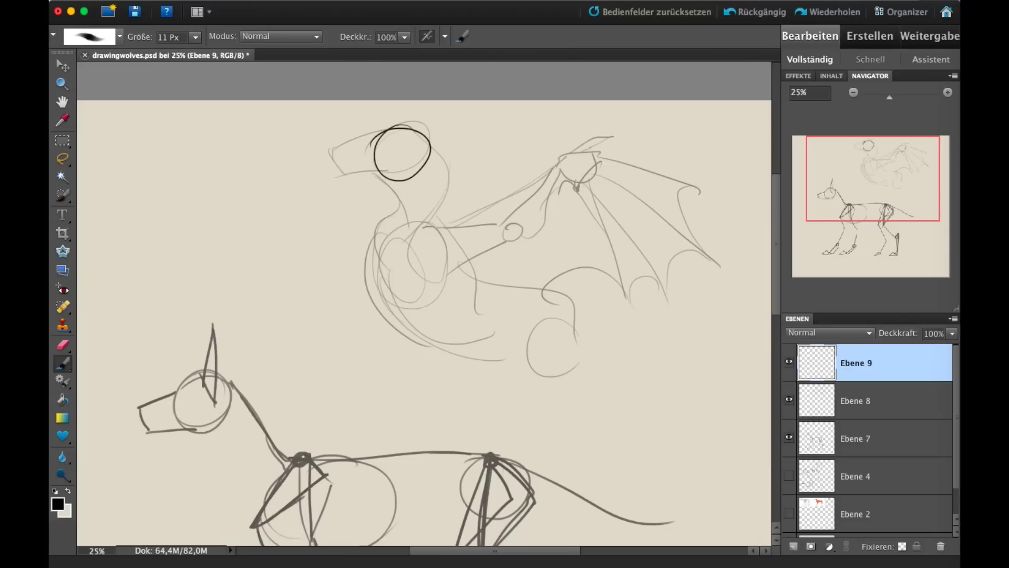
pyautogui.moveTo(415, 231)
pyautogui.mouseDown()
pyautogui.moveTo(431, 349)
pyautogui.moveTo(453, 249)
pyautogui.moveTo(408, 235)
pyautogui.mouseUp()
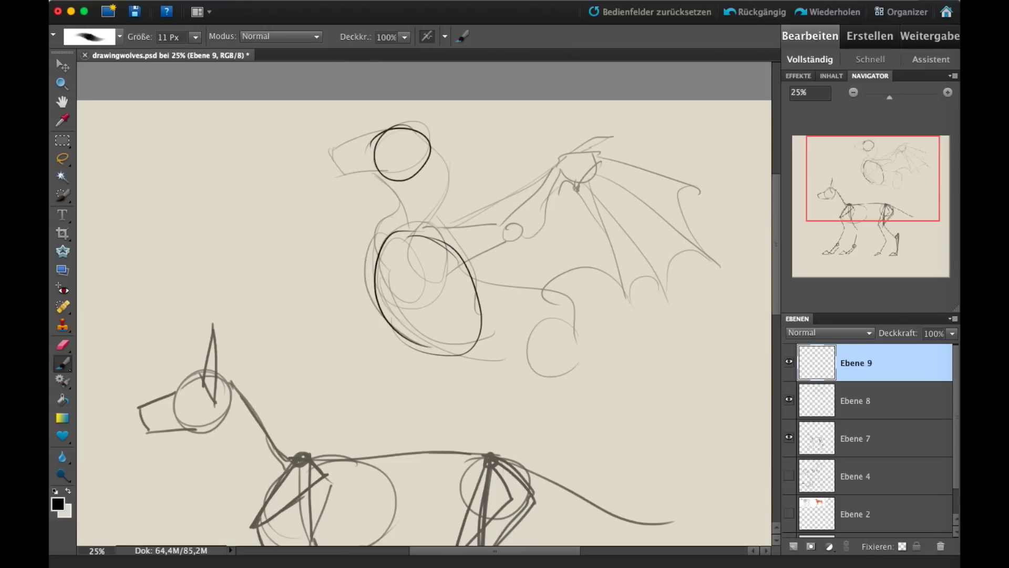
pyautogui.moveTo(547, 337)
pyautogui.mouseDown()
pyautogui.moveTo(593, 380)
pyautogui.moveTo(552, 335)
pyautogui.mouseUp()
pyautogui.moveTo(424, 135)
pyautogui.mouseDown()
pyautogui.moveTo(441, 150)
pyautogui.moveTo(448, 209)
pyautogui.moveTo(436, 244)
pyautogui.moveTo(564, 346)
pyautogui.moveTo(706, 417)
pyautogui.moveTo(641, 316)
pyautogui.moveTo(744, 307)
pyautogui.mouseUp()
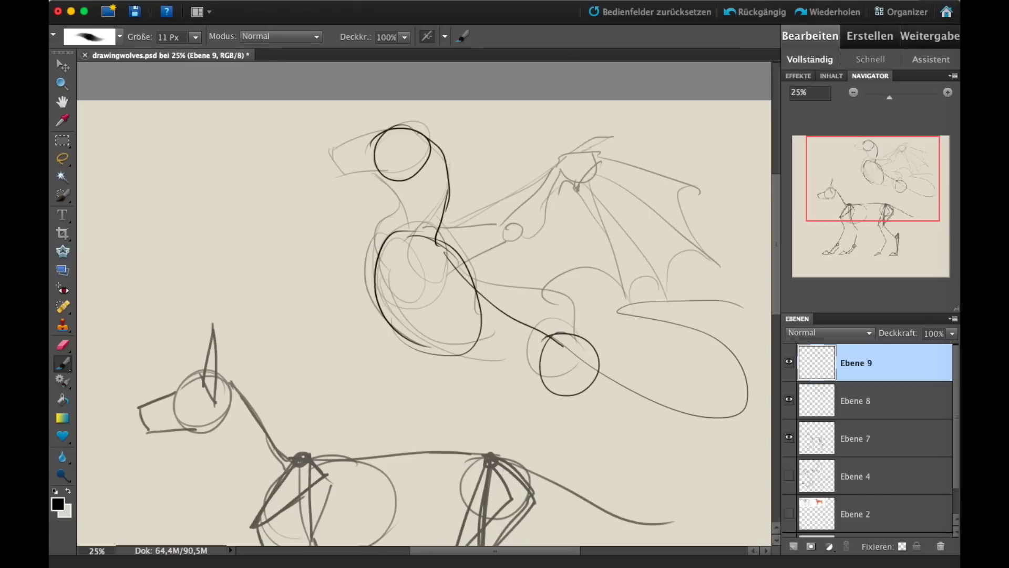
# Step: Draw the dragon's shoulder blade and both front legs, with angled upper arms and forearms narrowing below the ribcage
pyautogui.scroll(-3, 425, 307)
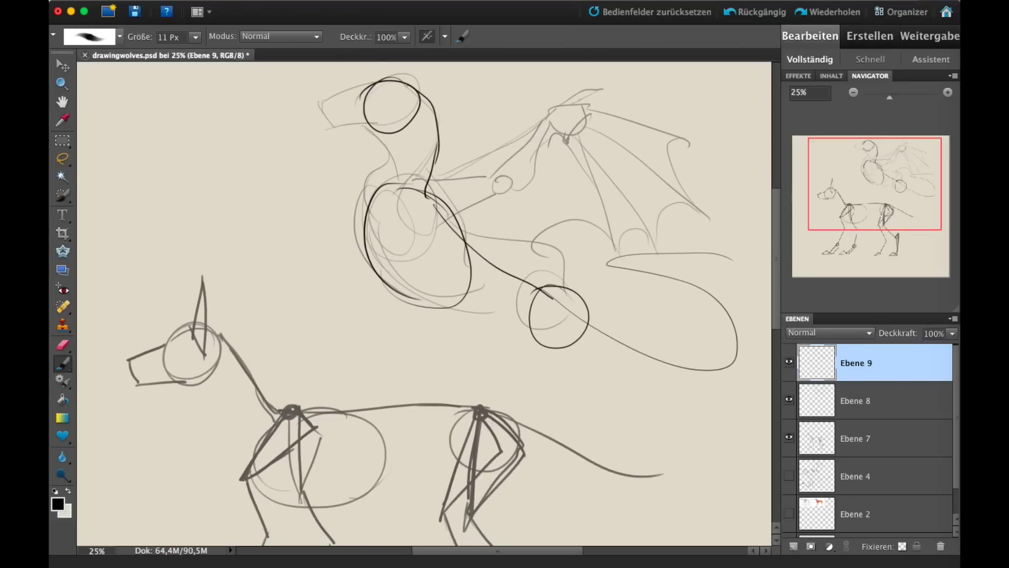
pyautogui.moveTo(425, 195)
pyautogui.mouseDown()
pyautogui.moveTo(381, 236)
pyautogui.moveTo(395, 275)
pyautogui.moveTo(445, 219)
pyautogui.mouseUp()
pyautogui.moveTo(373, 193)
pyautogui.mouseDown()
pyautogui.moveTo(351, 238)
pyautogui.moveTo(361, 253)
pyautogui.moveTo(360, 360)
pyautogui.mouseUp()
pyautogui.moveTo(389, 255)
pyautogui.mouseDown()
pyautogui.moveTo(395, 284)
pyautogui.moveTo(348, 310)
pyautogui.moveTo(342, 377)
pyautogui.mouseUp()
pyautogui.moveTo(348, 374); pyautogui.dragTo(378, 293)
pyautogui.moveTo(425, 238)
pyautogui.mouseDown()
pyautogui.moveTo(423, 293)
pyautogui.moveTo(380, 374)
pyautogui.mouseUp()
pyautogui.moveTo(424, 299); pyautogui.dragTo(385, 380)
pyautogui.moveTo(391, 279); pyautogui.dragTo(378, 390)
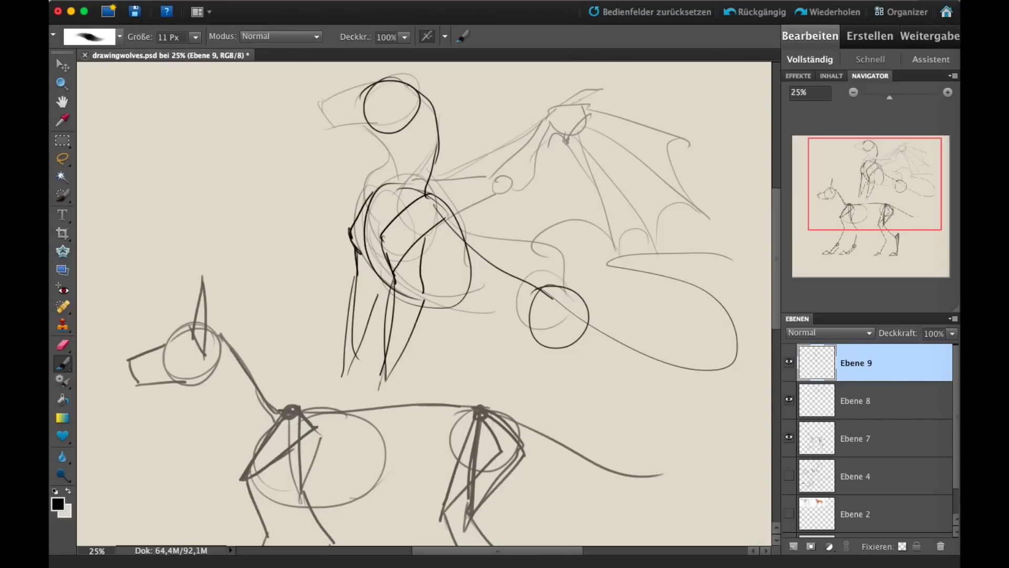
# Step: Sketch the dragon's face with its snout, eye, nostril, mouth line and jaw around the head circle
pyautogui.moveTo(380, 84)
pyautogui.mouseDown()
pyautogui.moveTo(327, 105)
pyautogui.moveTo(336, 132)
pyautogui.moveTo(380, 129)
pyautogui.mouseUp()
pyautogui.moveTo(375, 93)
pyautogui.mouseDown()
pyautogui.moveTo(371, 103)
pyautogui.moveTo(328, 104)
pyautogui.moveTo(406, 79)
pyautogui.moveTo(371, 104)
pyautogui.moveTo(379, 97)
pyautogui.mouseUp()
pyautogui.moveTo(374, 98)
pyautogui.mouseDown()
pyautogui.moveTo(409, 94)
pyautogui.moveTo(419, 116)
pyautogui.mouseUp()
pyautogui.moveTo(868, 202); pyautogui.dragTo(867, 194)
pyautogui.moveTo(428, 148); pyautogui.dragTo(405, 171)
pyautogui.moveTo(342, 172)
pyautogui.mouseDown()
pyautogui.moveTo(387, 170)
pyautogui.moveTo(346, 153)
pyautogui.moveTo(365, 162)
pyautogui.mouseUp()
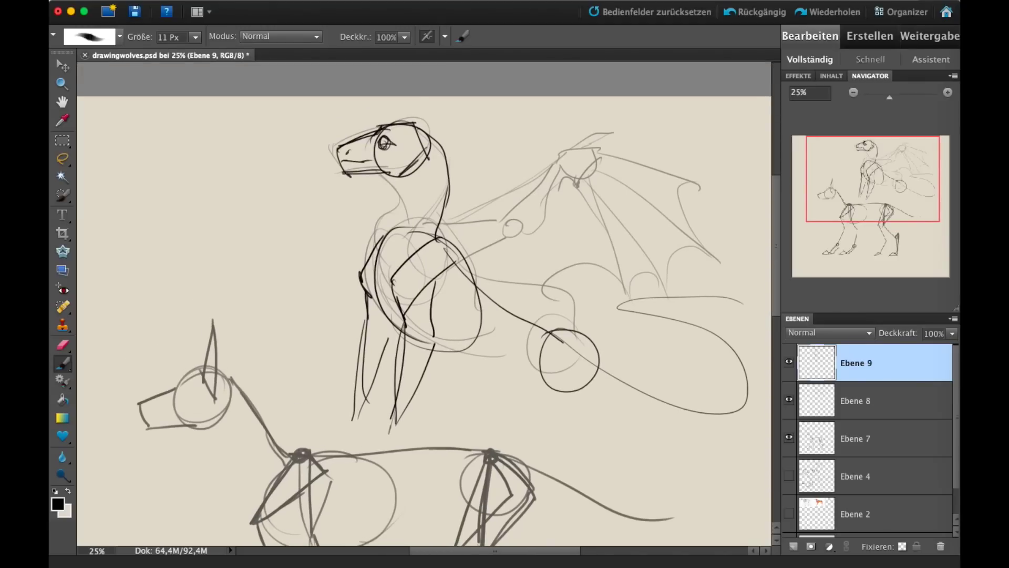
# Step: Add swept-back horns and spikes behind the dragon's head, and contour its neck, chest and belly down to the hind leg
pyautogui.moveTo(423, 125)
pyautogui.mouseDown()
pyautogui.moveTo(473, 110)
pyautogui.moveTo(505, 121)
pyautogui.mouseUp()
pyautogui.moveTo(434, 136)
pyautogui.mouseDown()
pyautogui.moveTo(476, 133)
pyautogui.moveTo(473, 153)
pyautogui.mouseUp()
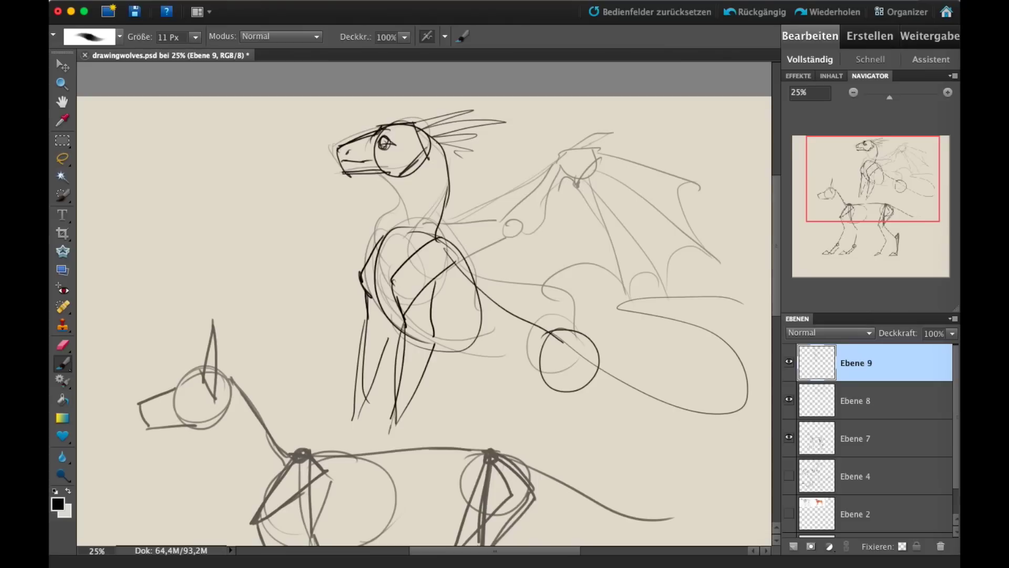
pyautogui.moveTo(395, 176)
pyautogui.mouseDown()
pyautogui.moveTo(399, 197)
pyautogui.moveTo(371, 272)
pyautogui.mouseUp()
pyautogui.moveTo(437, 238); pyautogui.dragTo(445, 152)
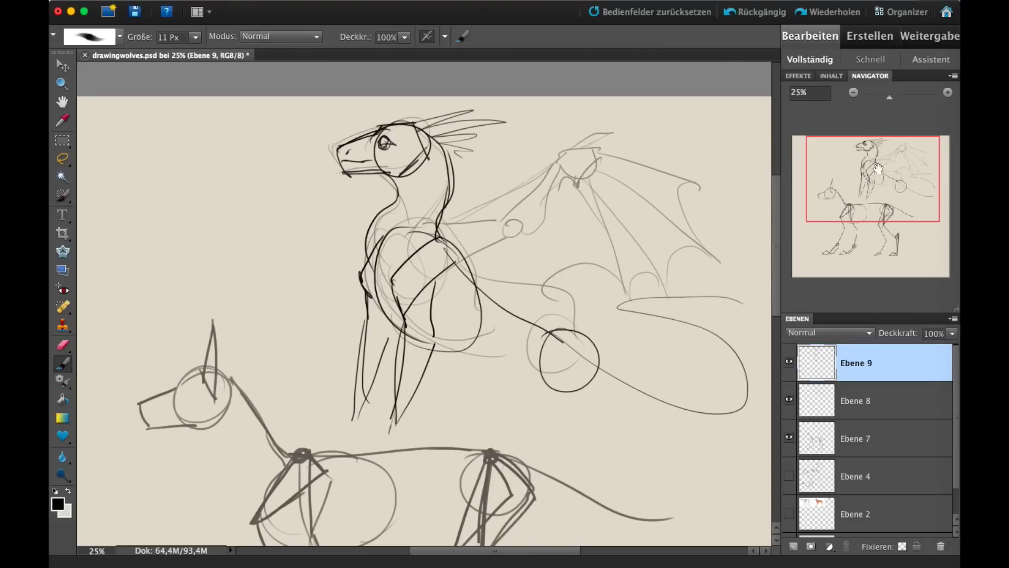
pyautogui.moveTo(894, 190); pyautogui.dragTo(906, 198)
pyautogui.moveTo(384, 306); pyautogui.dragTo(465, 358)
# Step: Draw the wing's upper arm from the dragon's shoulder, with a round elbow joint and the forearm rising from it
pyautogui.moveTo(378, 198); pyautogui.dragTo(446, 203)
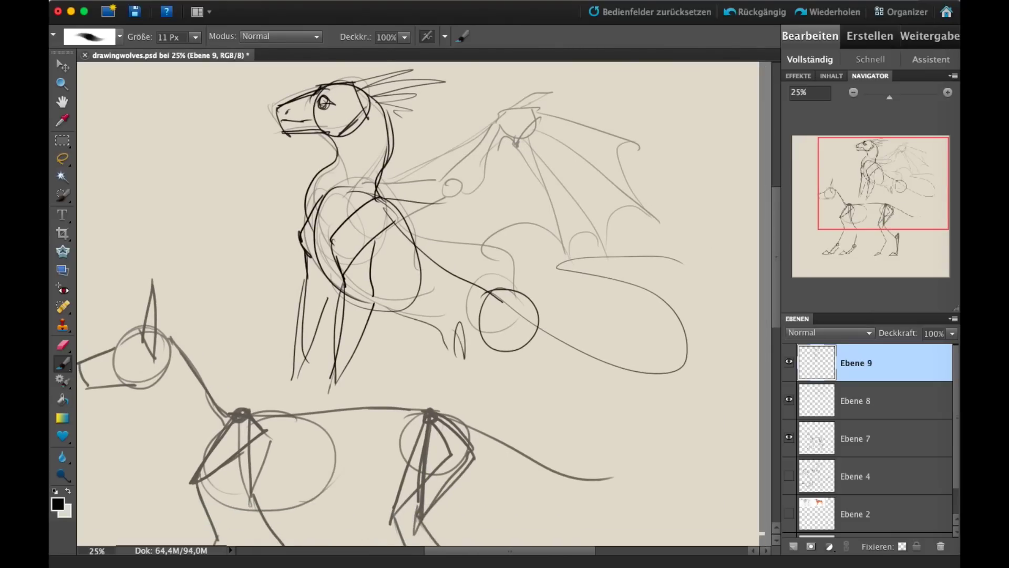
pyautogui.moveTo(423, 253); pyautogui.dragTo(475, 201)
pyautogui.moveTo(448, 197)
pyautogui.mouseDown()
pyautogui.moveTo(439, 213)
pyautogui.moveTo(464, 214)
pyautogui.mouseUp()
pyautogui.moveTo(459, 200)
pyautogui.mouseDown()
pyautogui.moveTo(478, 205)
pyautogui.moveTo(494, 130)
pyautogui.moveTo(513, 108)
pyautogui.moveTo(492, 202)
pyautogui.moveTo(479, 210)
pyautogui.mouseUp()
# Step: Hide sketch layer Ebene 8 and draw the wing's long spread fingers from the wrist, with curved membrane edges between the finger tips
pyautogui.click(789, 399)
pyautogui.moveTo(514, 104)
pyautogui.mouseDown()
pyautogui.moveTo(560, 116)
pyautogui.moveTo(720, 210)
pyautogui.mouseUp()
pyautogui.moveTo(550, 127); pyautogui.dragTo(671, 314)
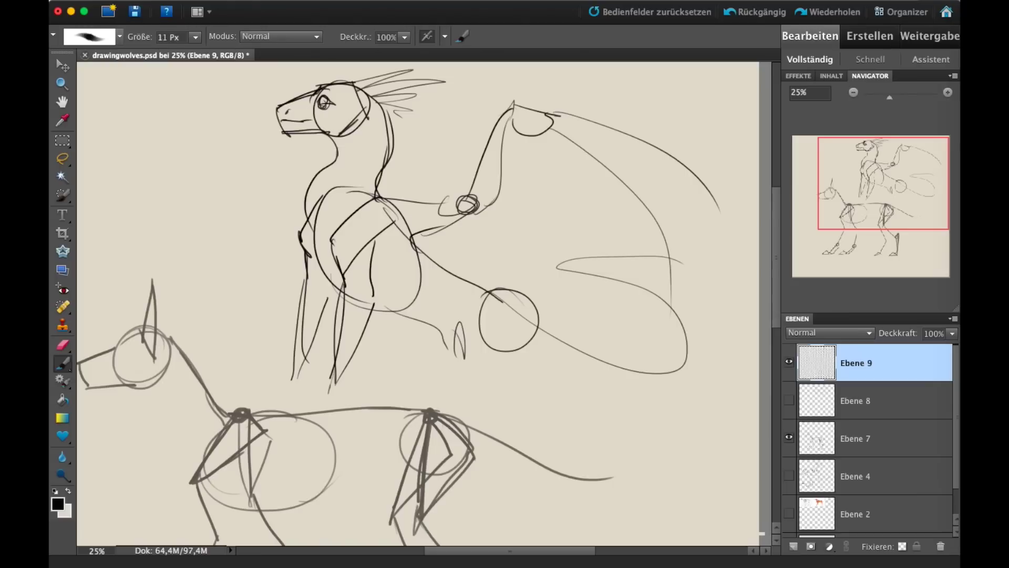
pyautogui.moveTo(537, 139)
pyautogui.mouseDown()
pyautogui.moveTo(626, 330)
pyautogui.moveTo(558, 360)
pyautogui.moveTo(623, 329)
pyautogui.moveTo(672, 287)
pyautogui.moveTo(707, 192)
pyautogui.mouseUp()
pyautogui.moveTo(522, 105)
pyautogui.mouseDown()
pyautogui.moveTo(572, 98)
pyautogui.moveTo(636, 143)
pyautogui.mouseUp()
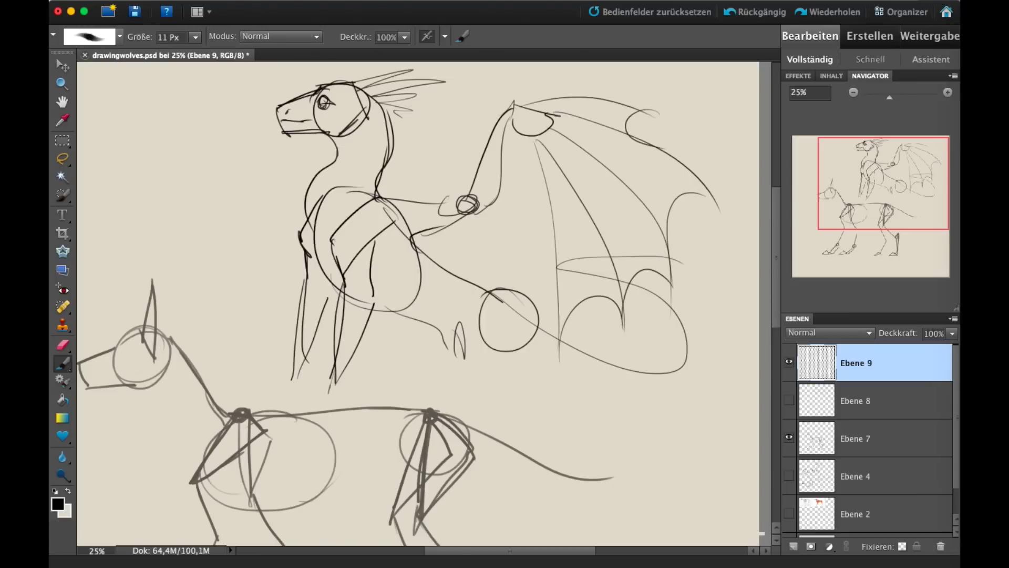
pyautogui.moveTo(560, 99); pyautogui.dragTo(503, 108)
# Step: Delete both dragon layers, Ebene 9 and Ebene 8
pyautogui.moveTo(894, 190); pyautogui.dragTo(885, 196)
pyautogui.moveTo(601, 326)
pyautogui.mouseDown()
pyautogui.moveTo(578, 254)
pyautogui.moveTo(520, 285)
pyautogui.mouseUp()
pyautogui.moveTo(897, 196); pyautogui.dragTo(901, 181)
pyautogui.click(854, 92)
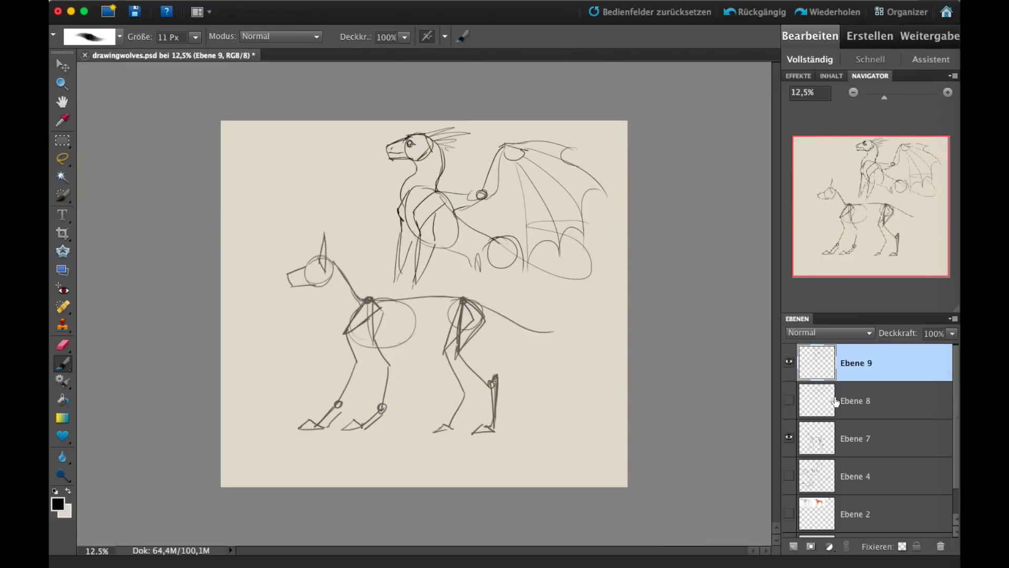
pyautogui.click(790, 362)
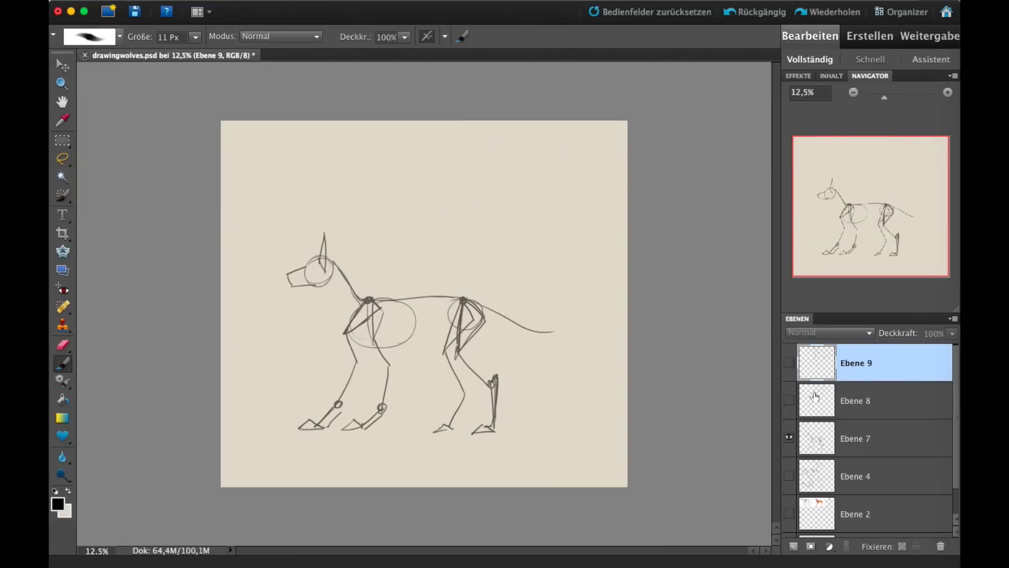
pyautogui.click(941, 546)
pyautogui.click(789, 363)
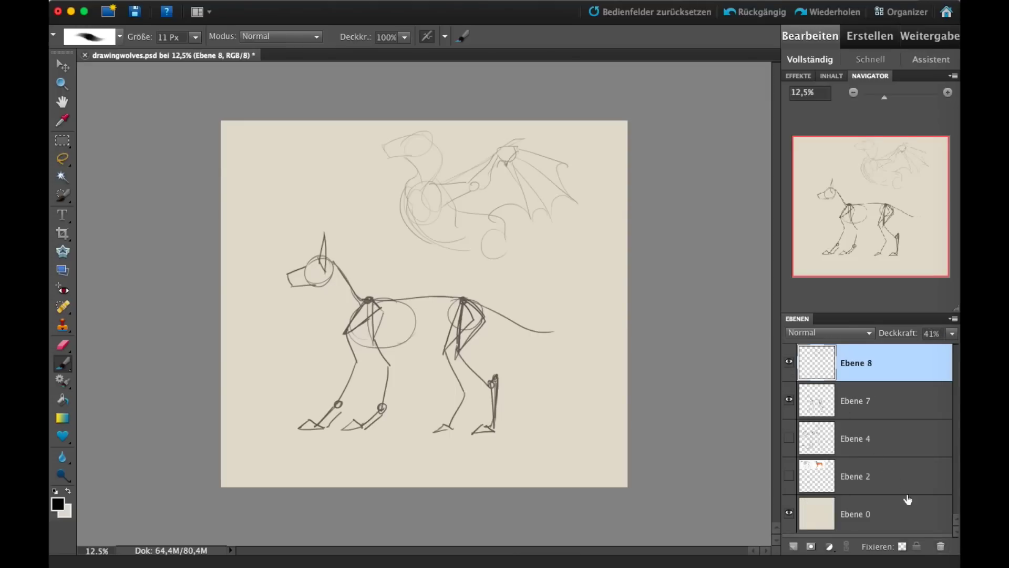
pyautogui.click(938, 547)
# Step: Show layers Ebene 4 and Ebene 2 again, toggling Ebene 4 and Ebene 7 to compare the wolf outline with its skeleton construction
pyautogui.click(788, 400)
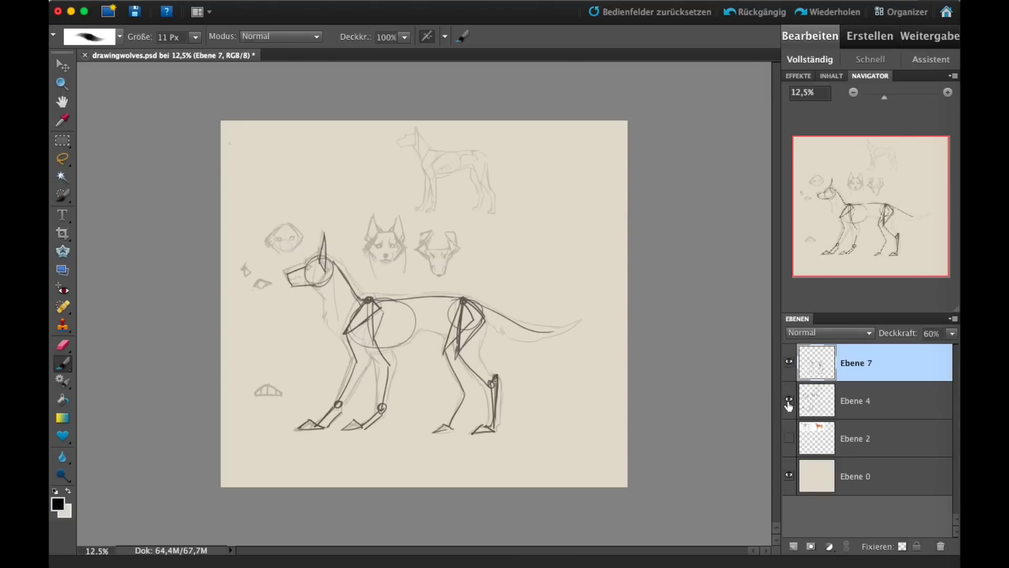
pyautogui.click(950, 93)
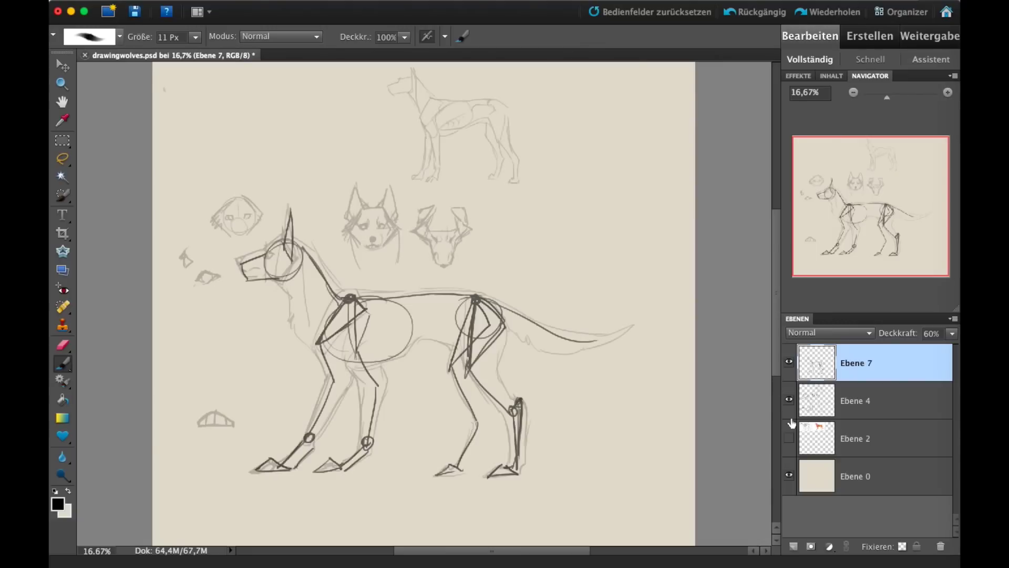
pyautogui.click(789, 400)
pyautogui.click(789, 399)
pyautogui.click(789, 370)
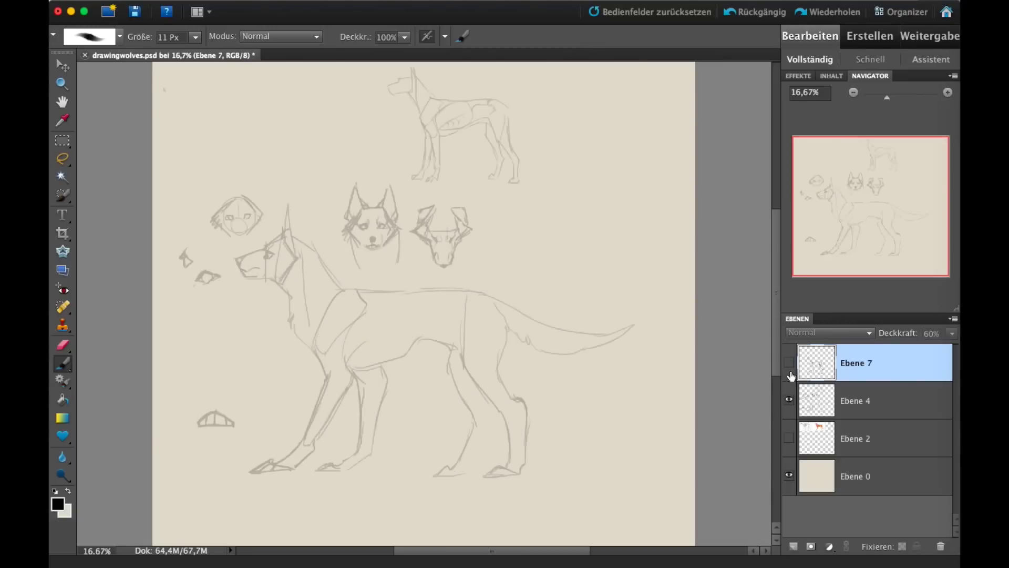
pyautogui.click(790, 369)
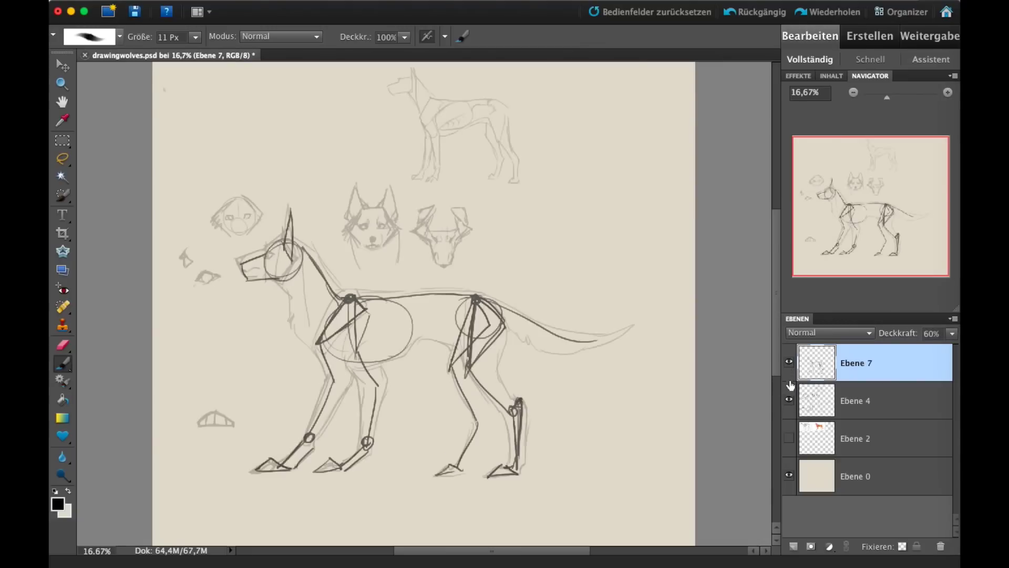
pyautogui.click(789, 438)
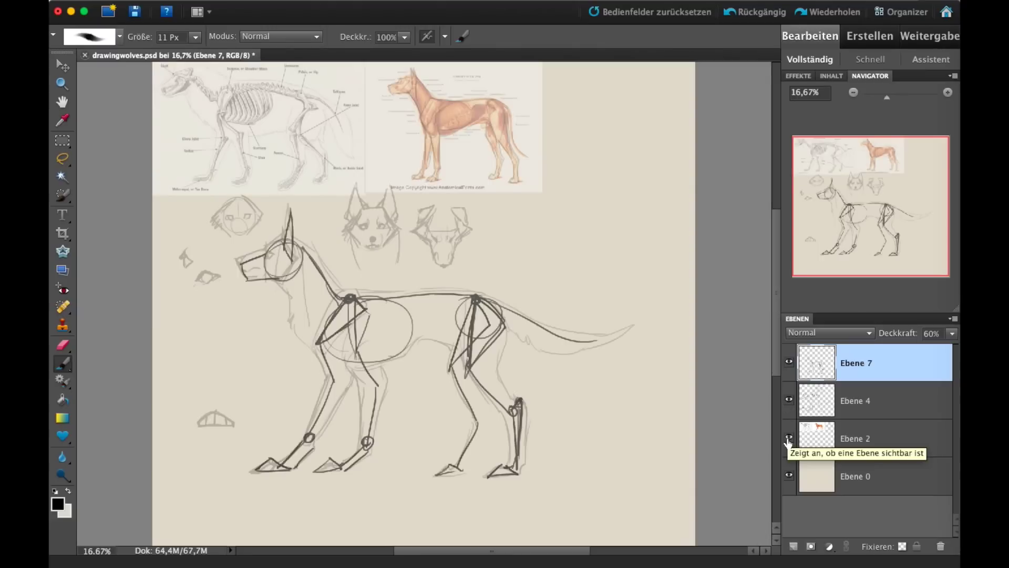